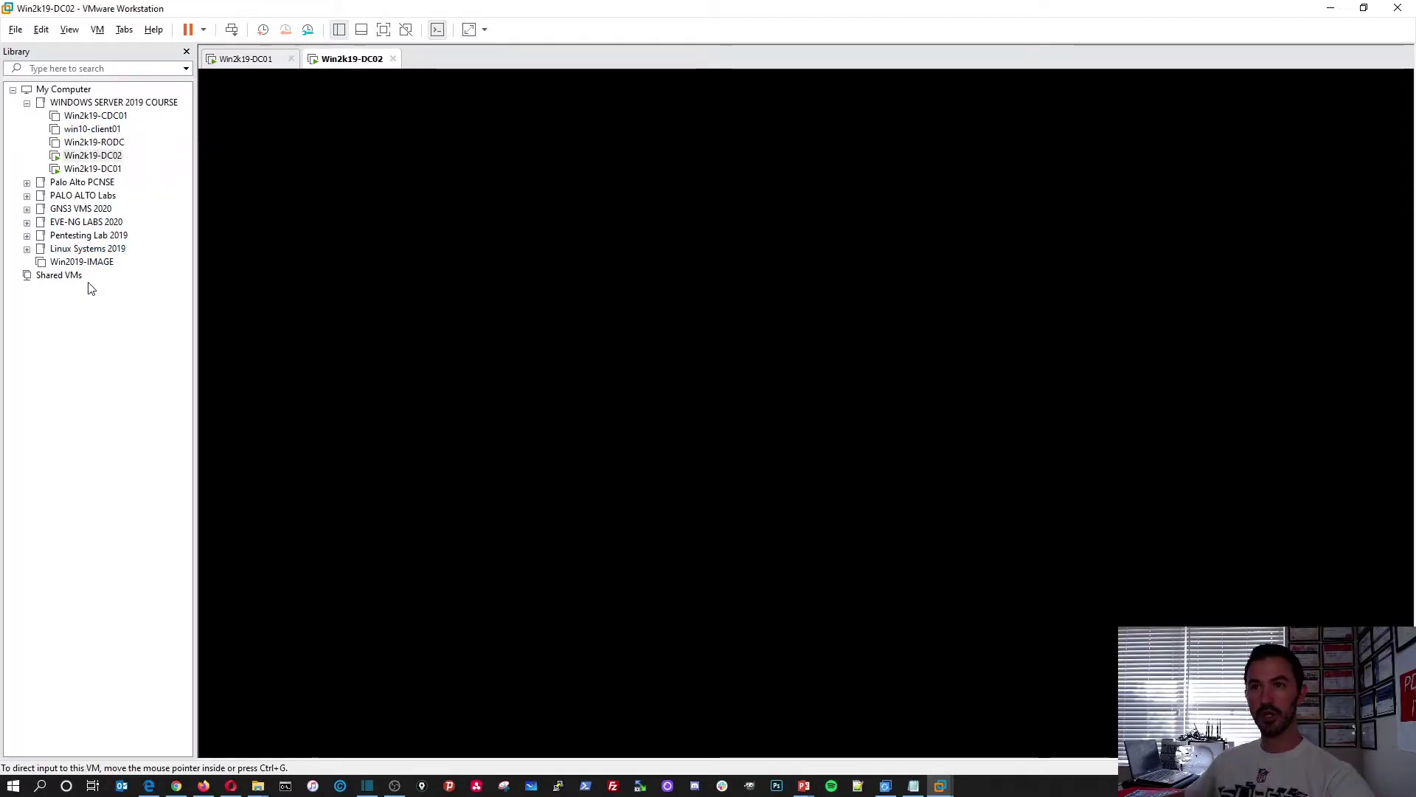
Start a typical New Virtual Machine wizard that installs from an ISO image
{"action": "left_click", "coordinate": [16, 30]}
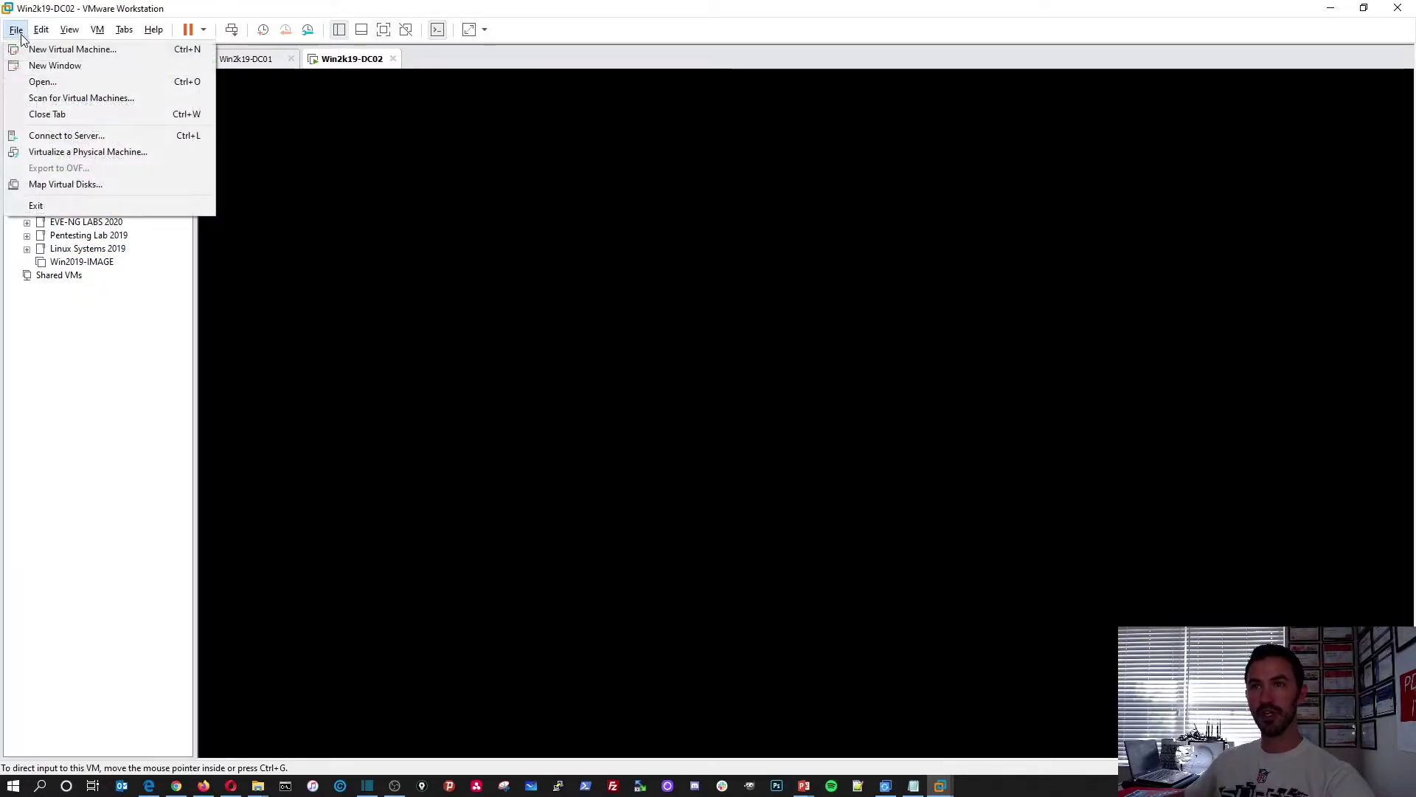
{"action": "left_click", "coordinate": [34, 47]}
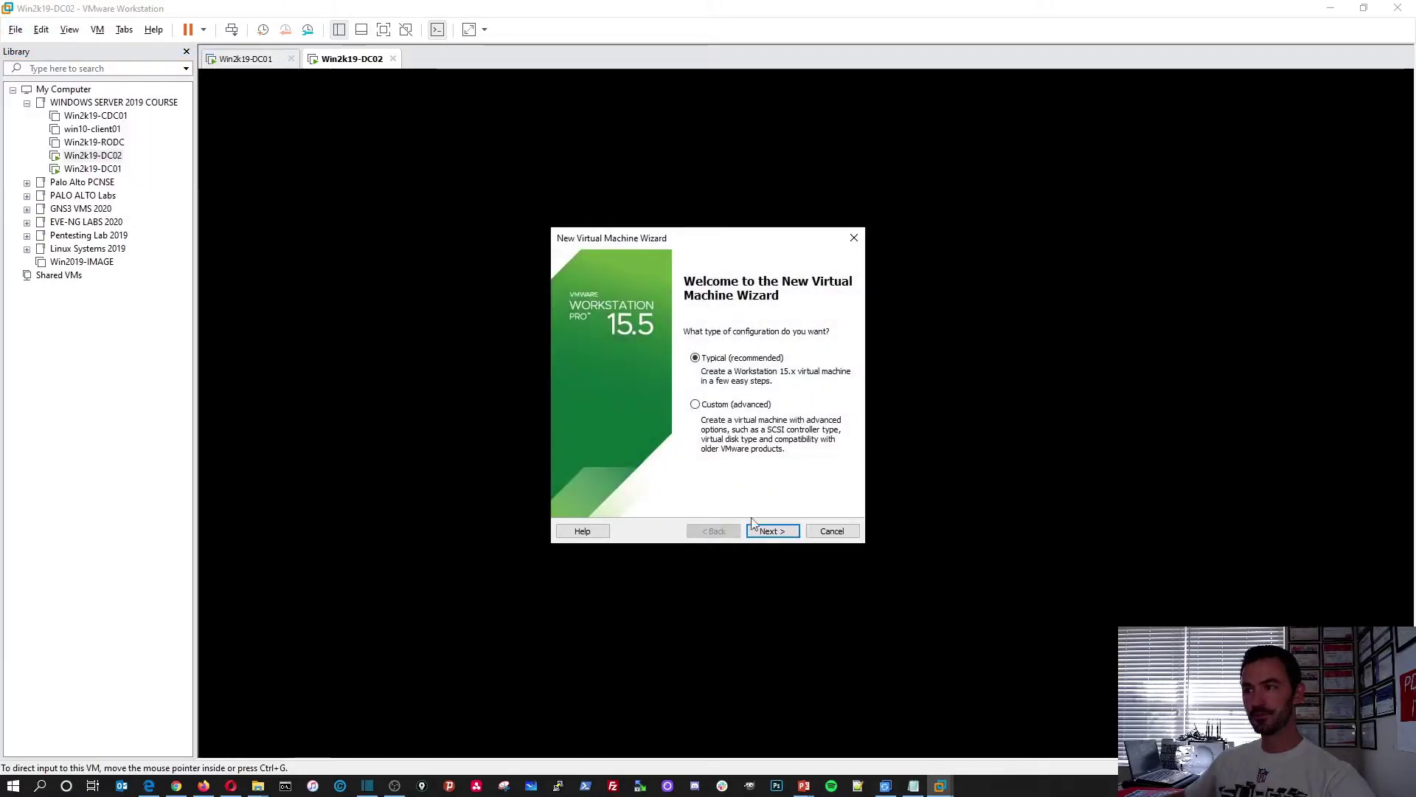
{"action": "left_click", "coordinate": [773, 532]}
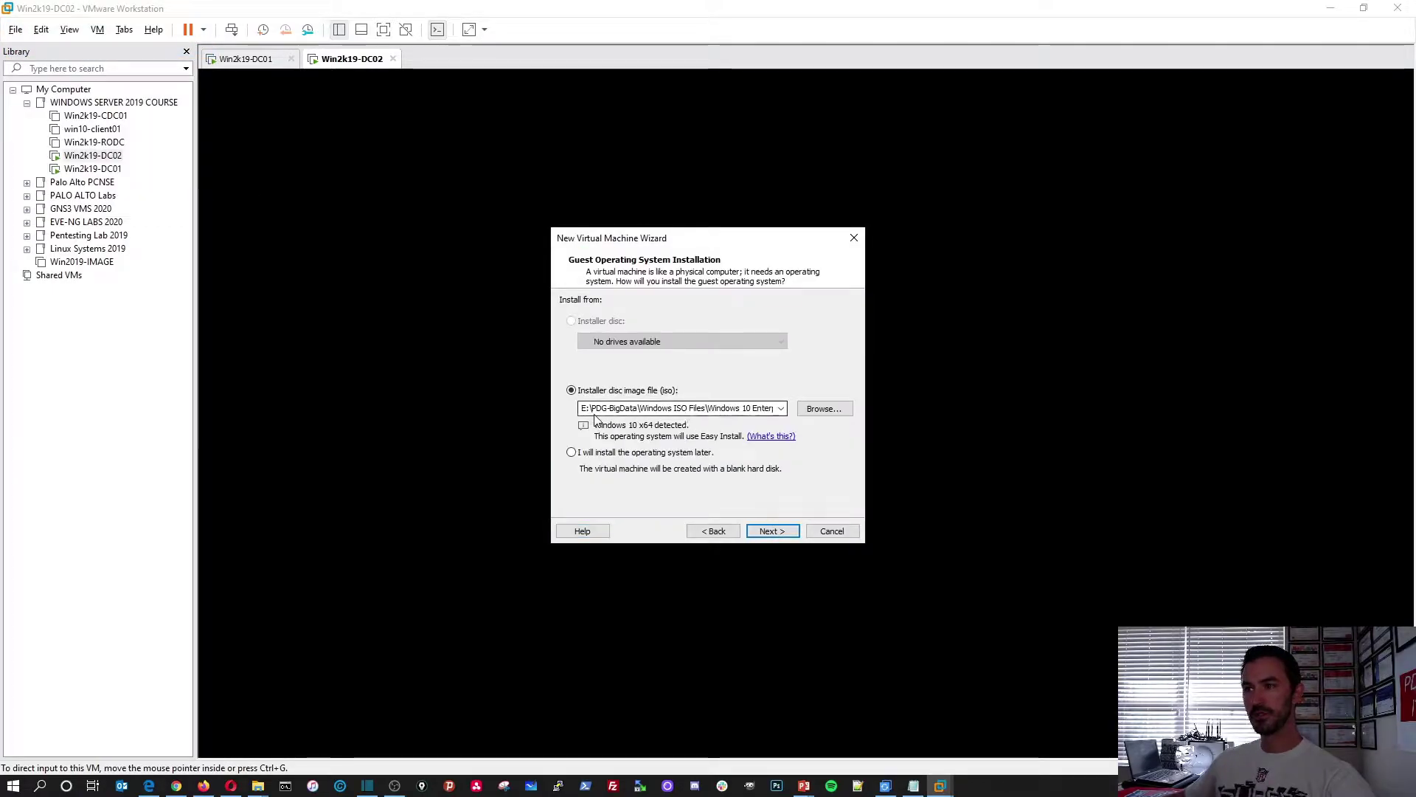
{"action": "left_click", "coordinate": [637, 460]}
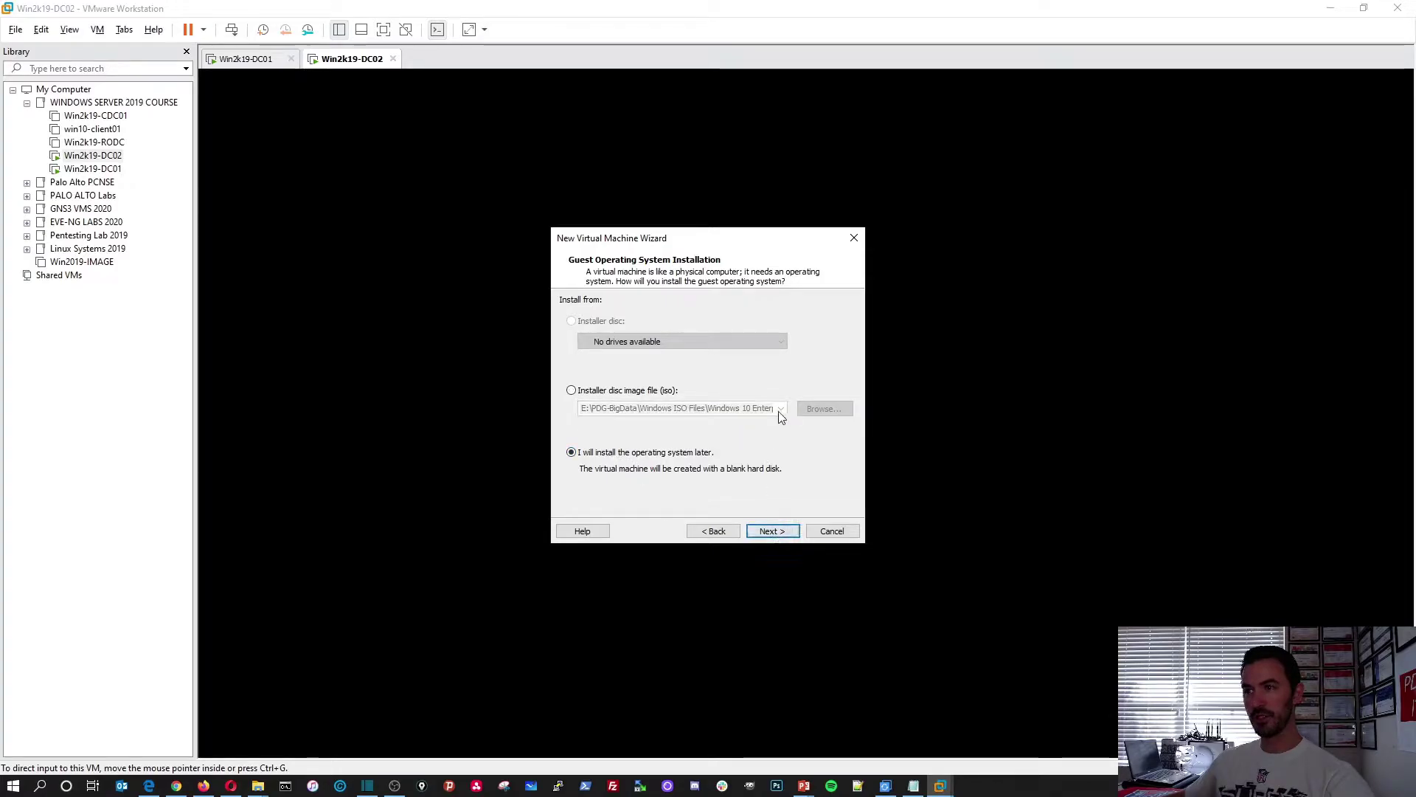
{"action": "left_click", "coordinate": [662, 392]}
Select the Windows Server 2019 ISO in Downloads as the installer disc image
{"action": "left_click", "coordinate": [823, 408]}
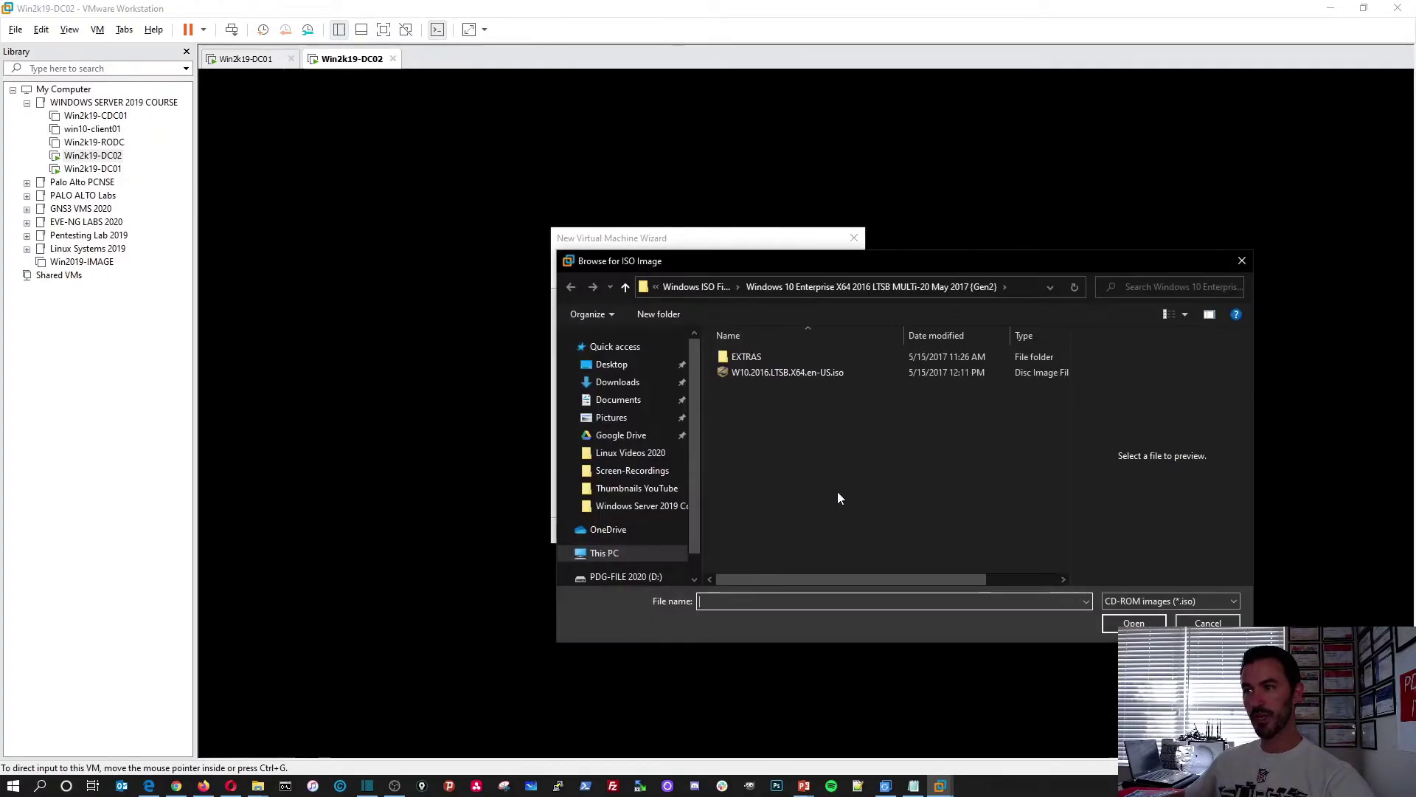
{"action": "left_click", "coordinate": [694, 288]}
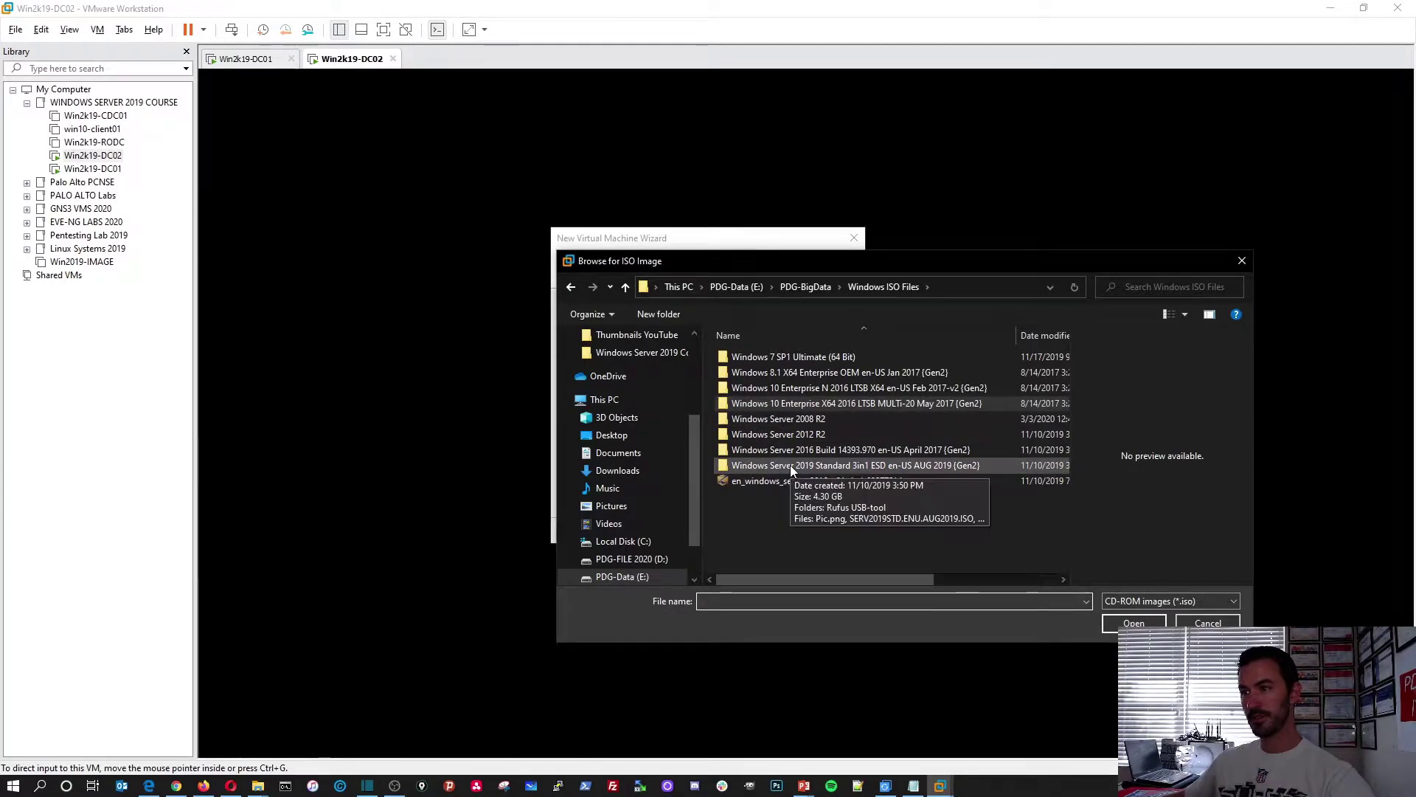
{"action": "left_click", "coordinate": [618, 470]}
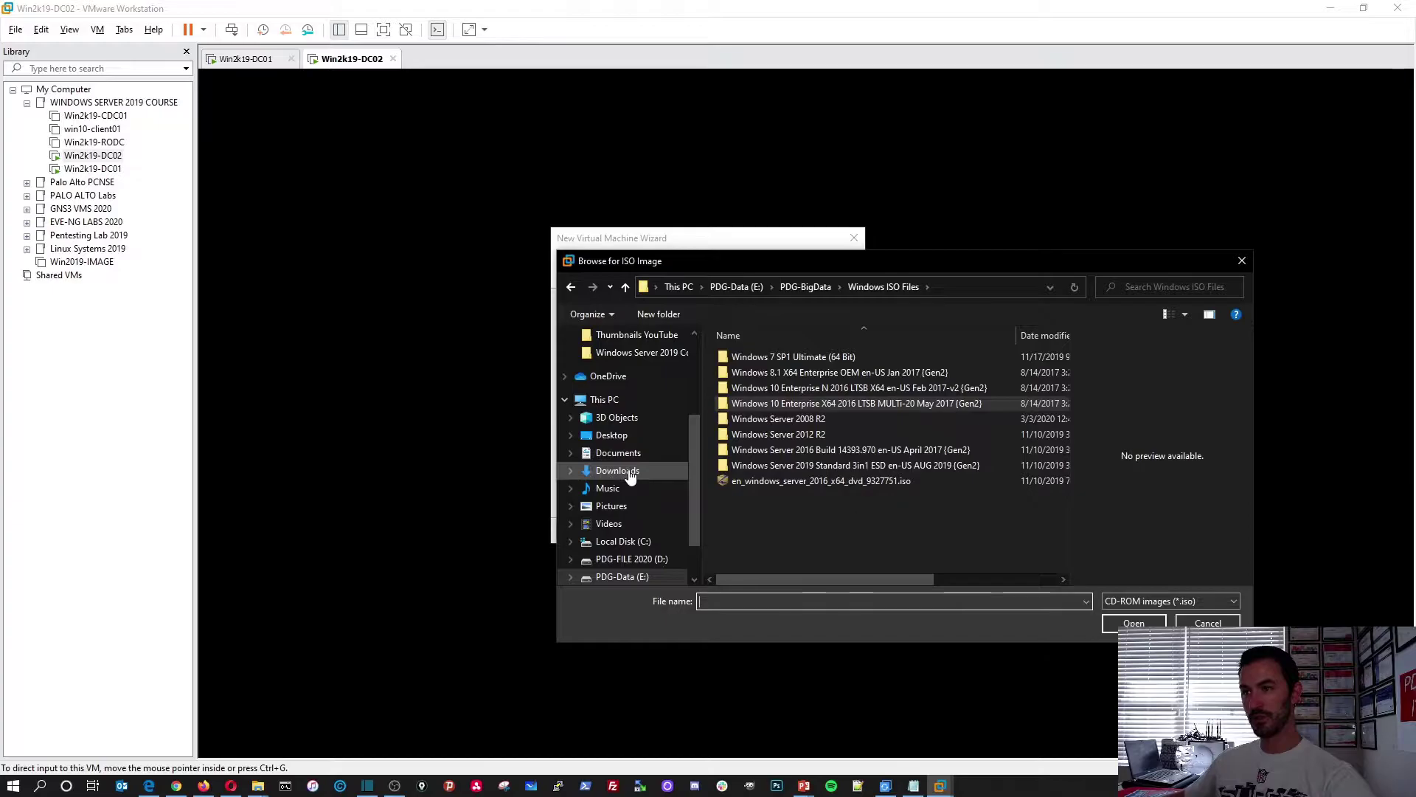
{"action": "double_click", "coordinate": [775, 358]}
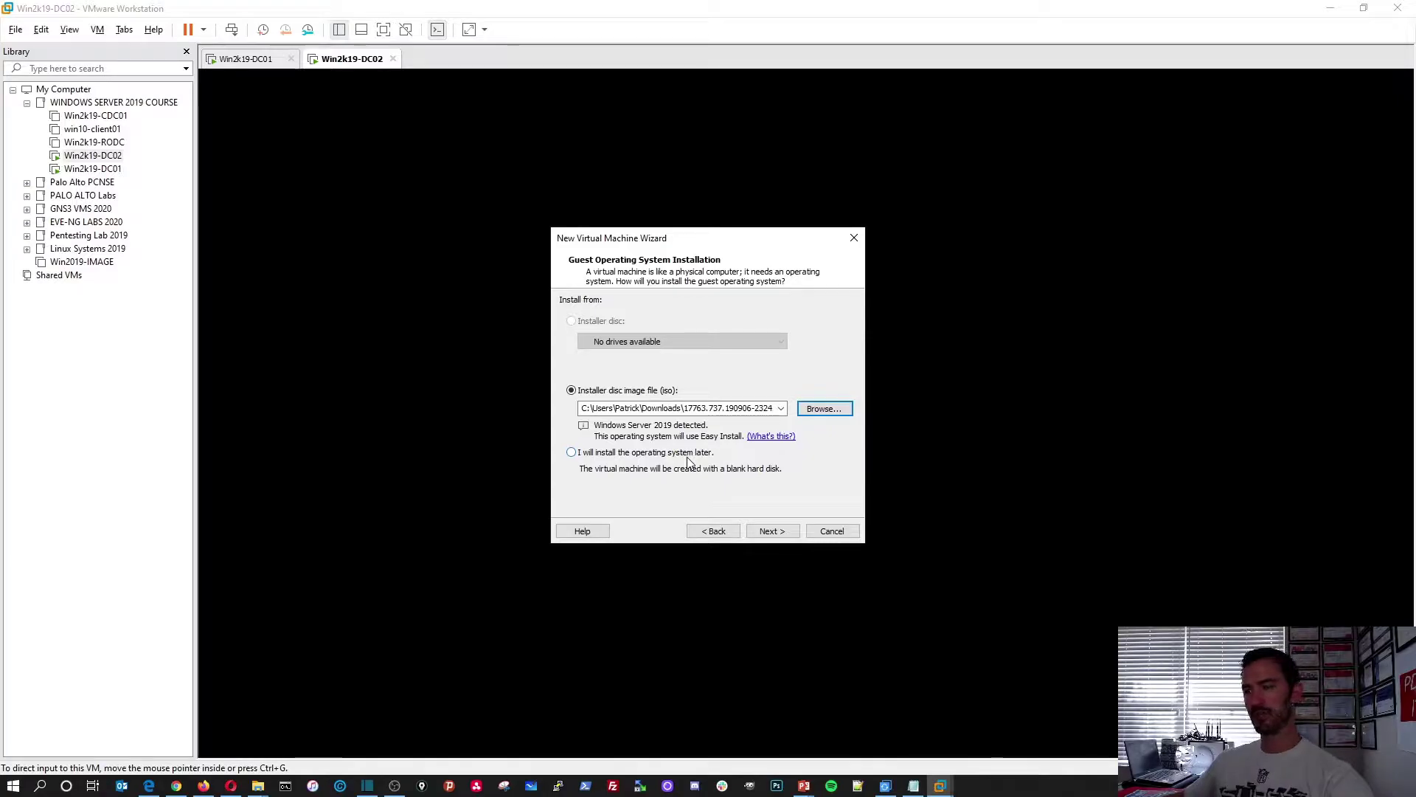
Choose to install the OS later, with Windows Server 2016 as the guest version
{"action": "left_click", "coordinate": [773, 531]}
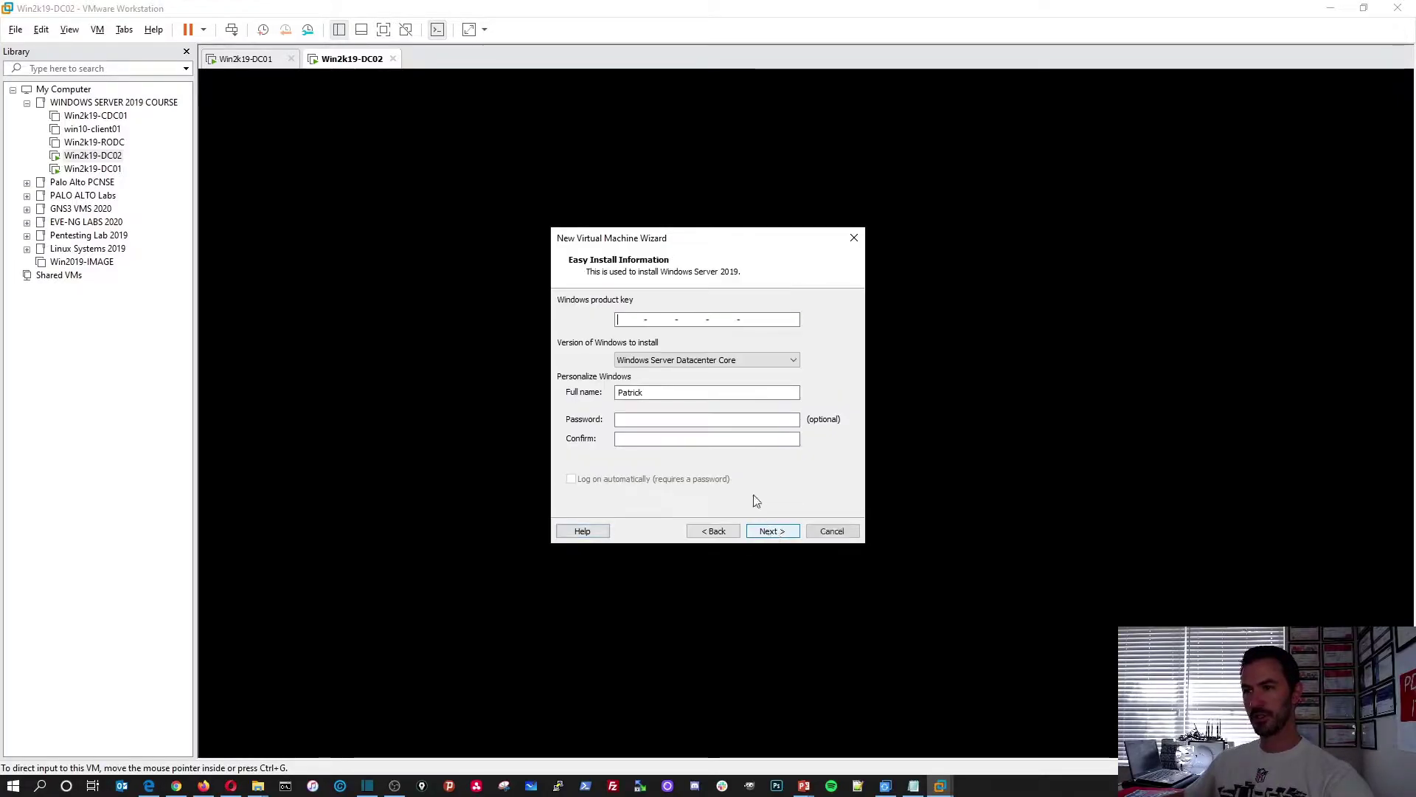
{"action": "left_click", "coordinate": [658, 393]}
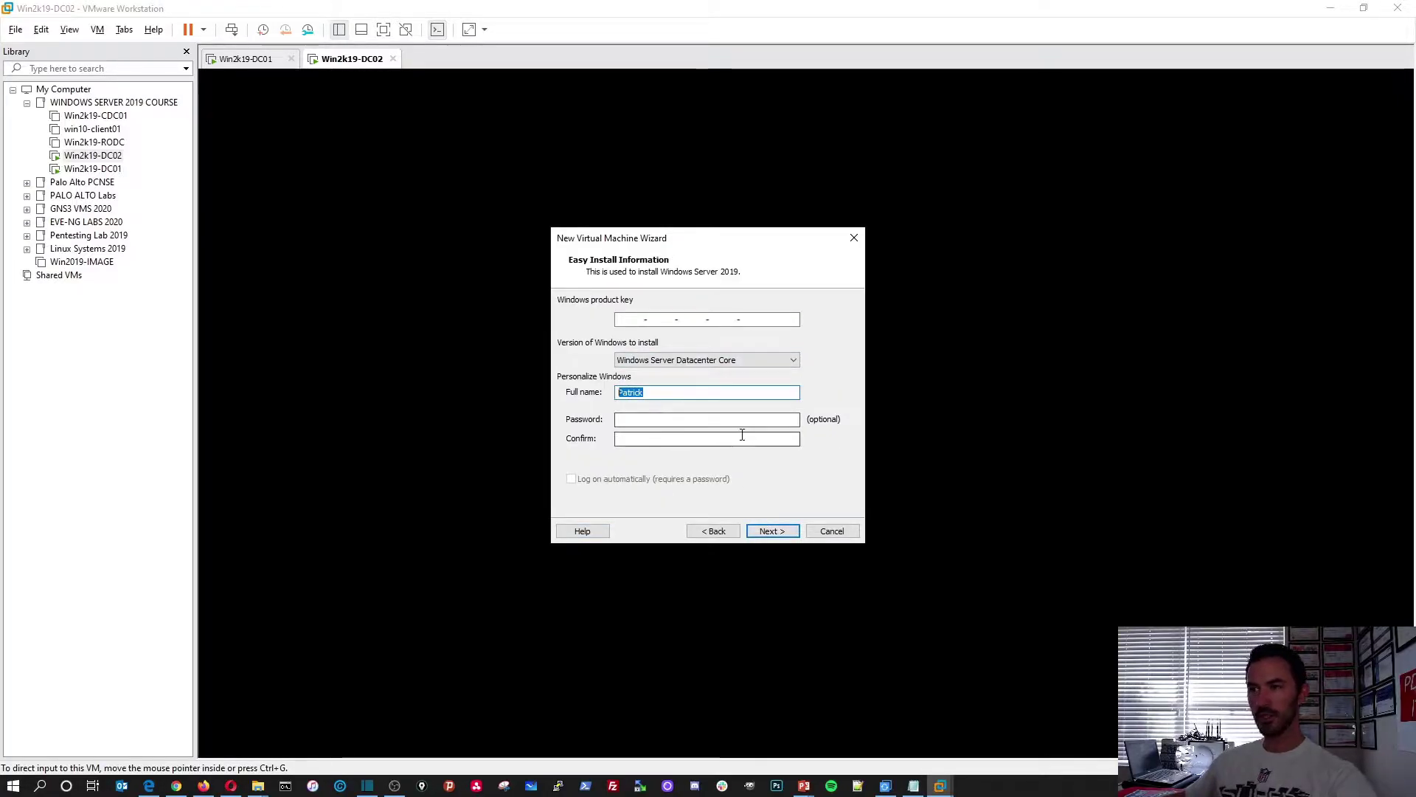
{"action": "left_click", "coordinate": [710, 531]}
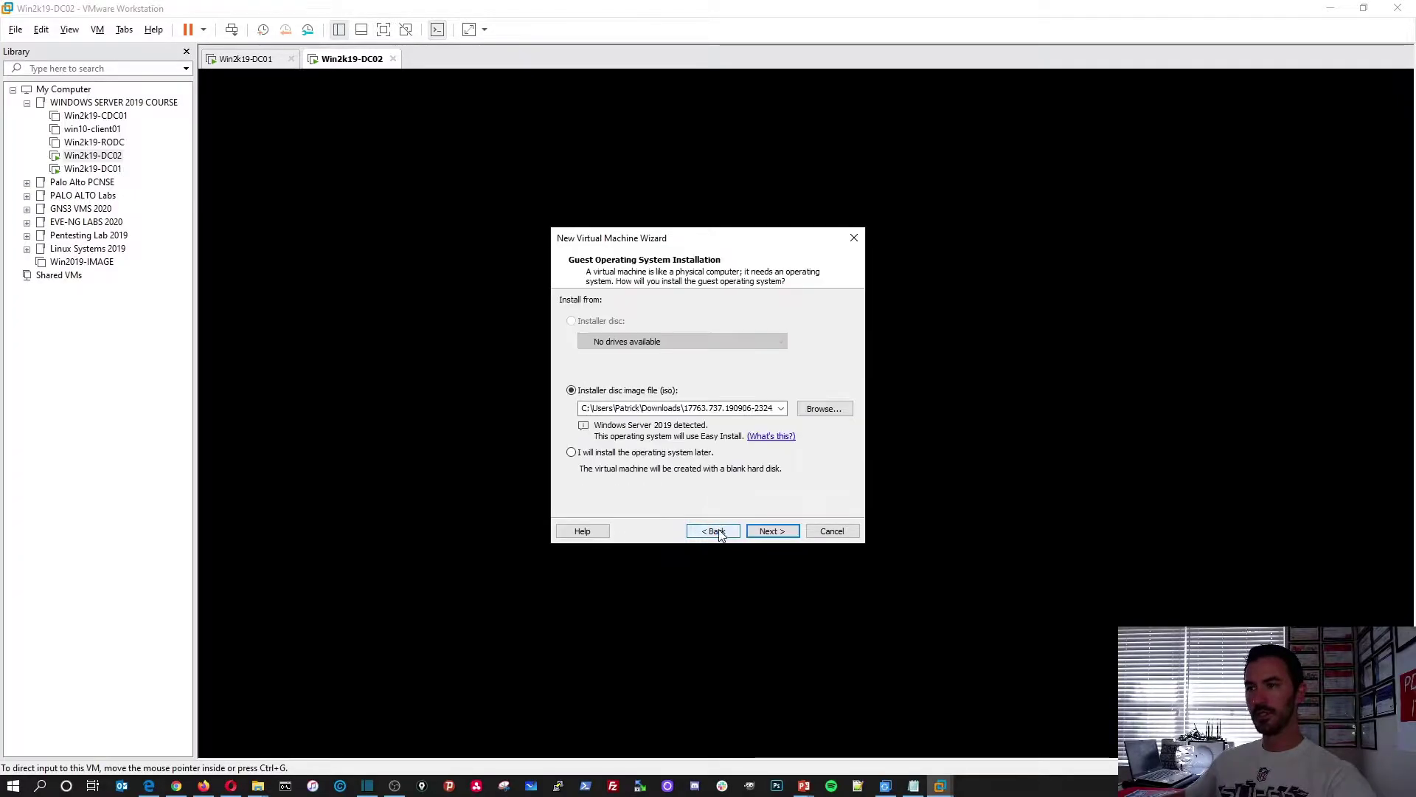
{"action": "left_click", "coordinate": [572, 453]}
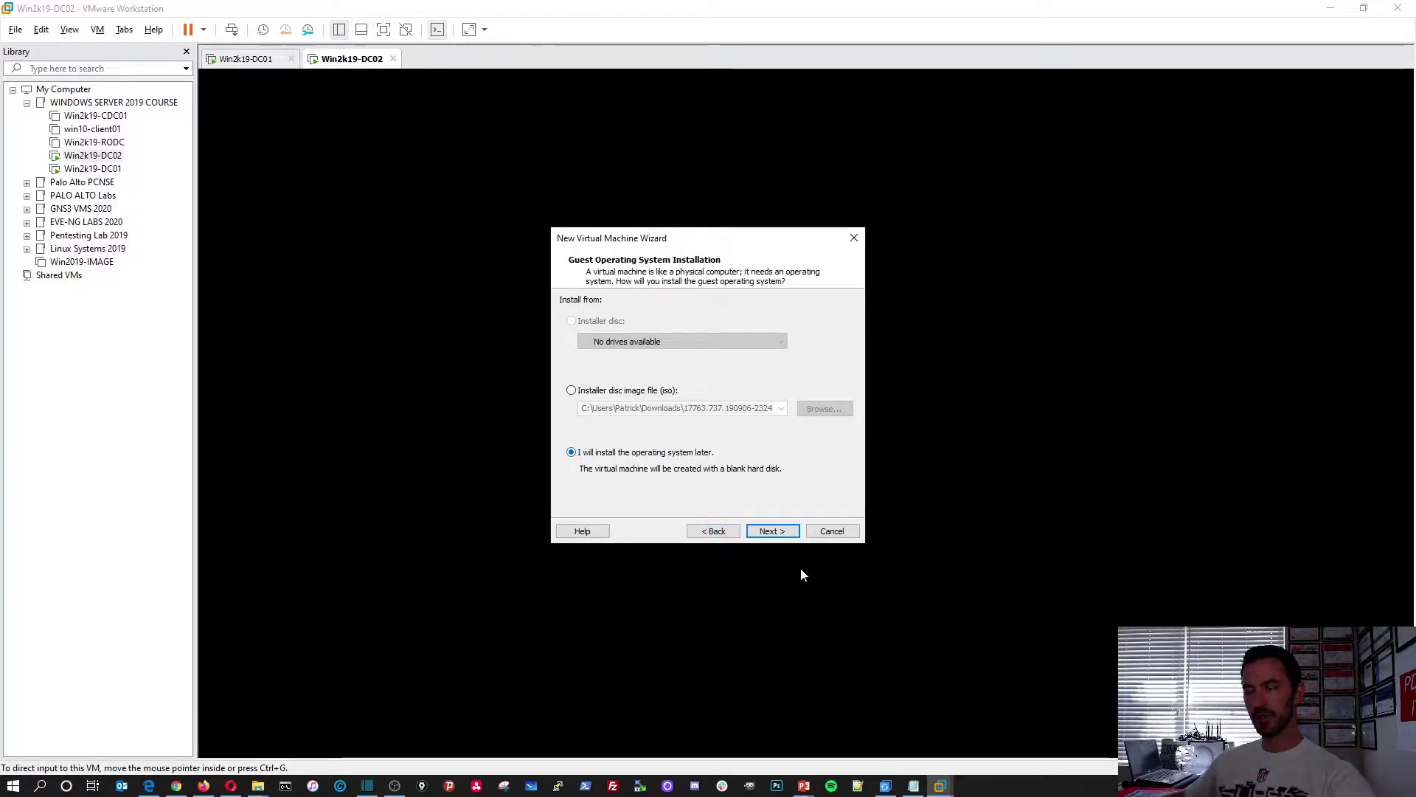
{"action": "left_click", "coordinate": [771, 531]}
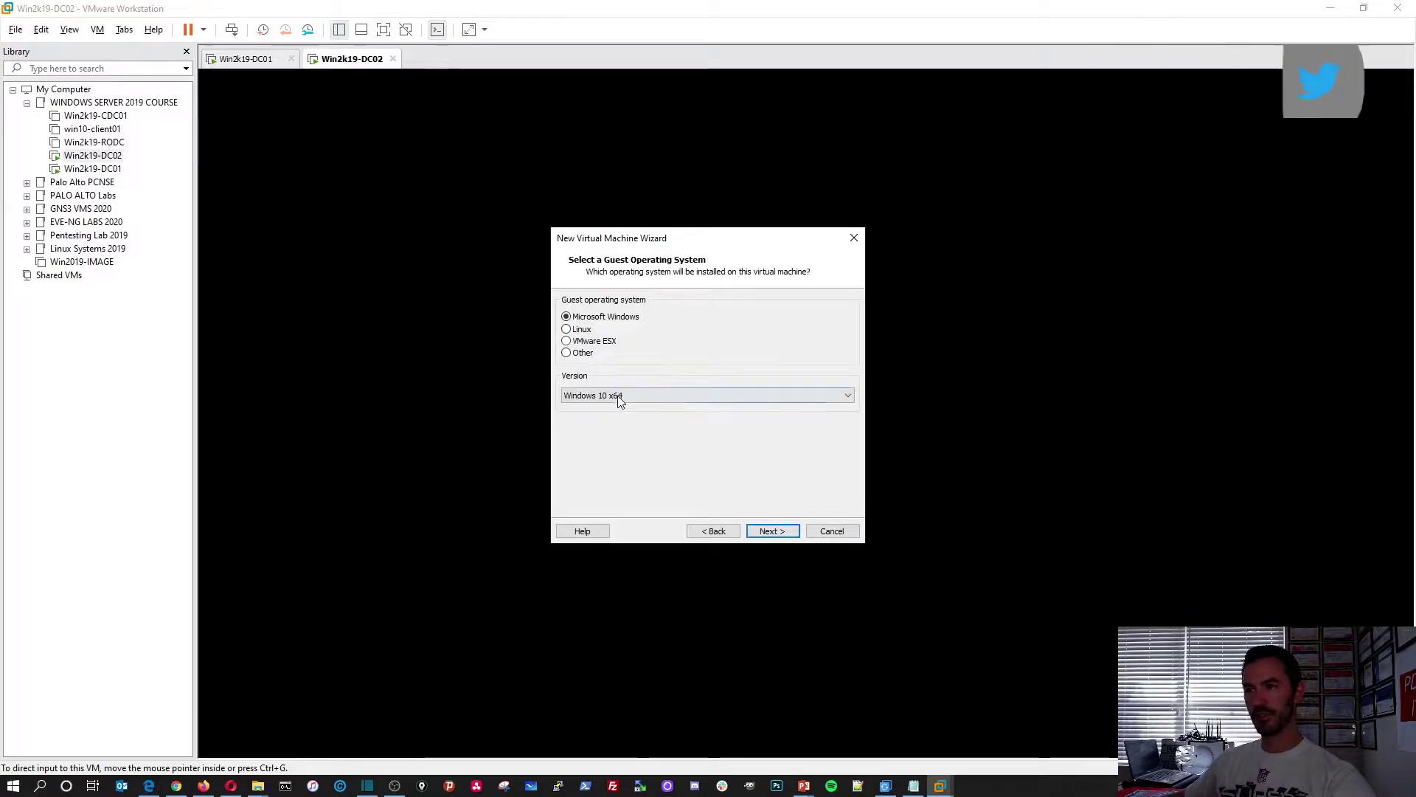
{"action": "left_click", "coordinate": [624, 396]}
{"action": "left_click", "coordinate": [652, 533]}
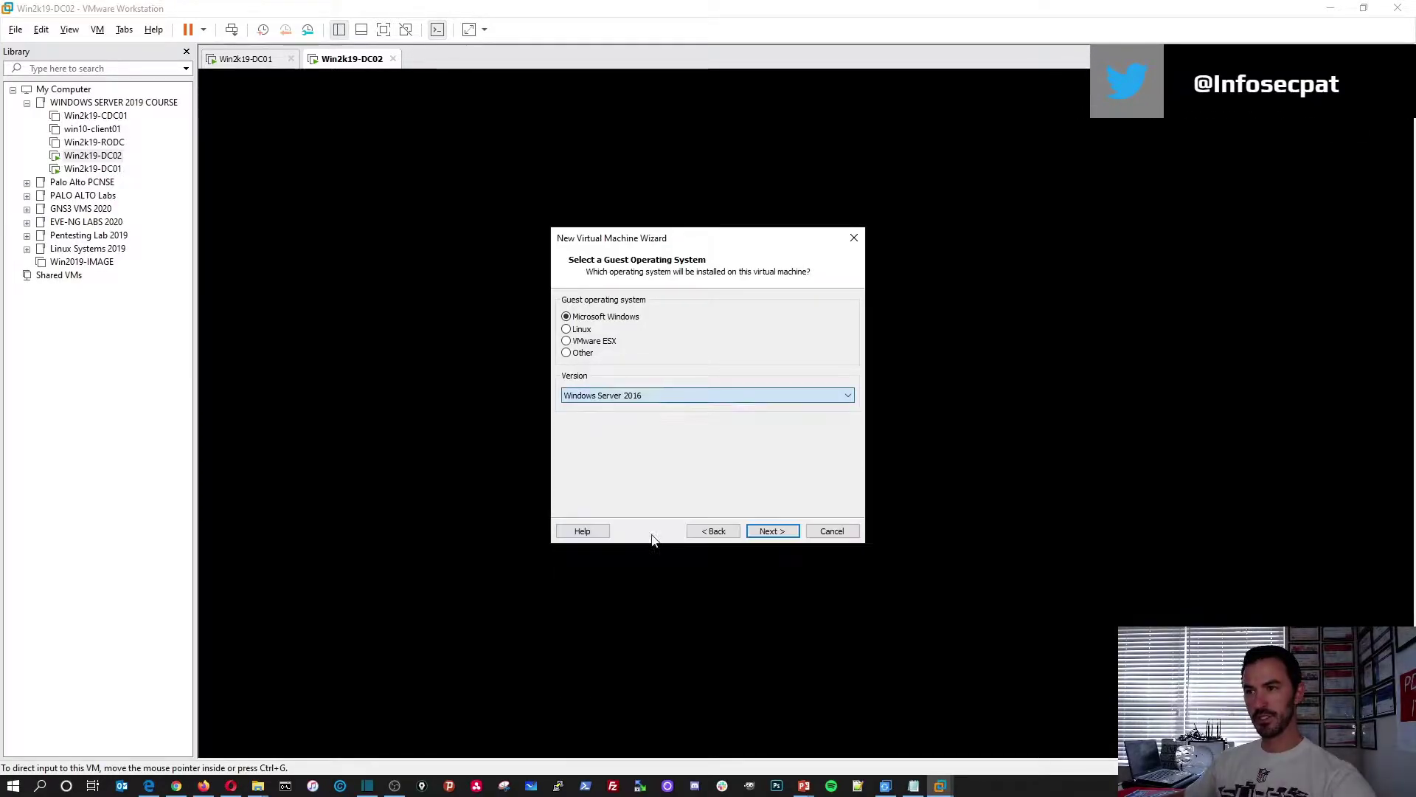
{"action": "left_click", "coordinate": [771, 531]}
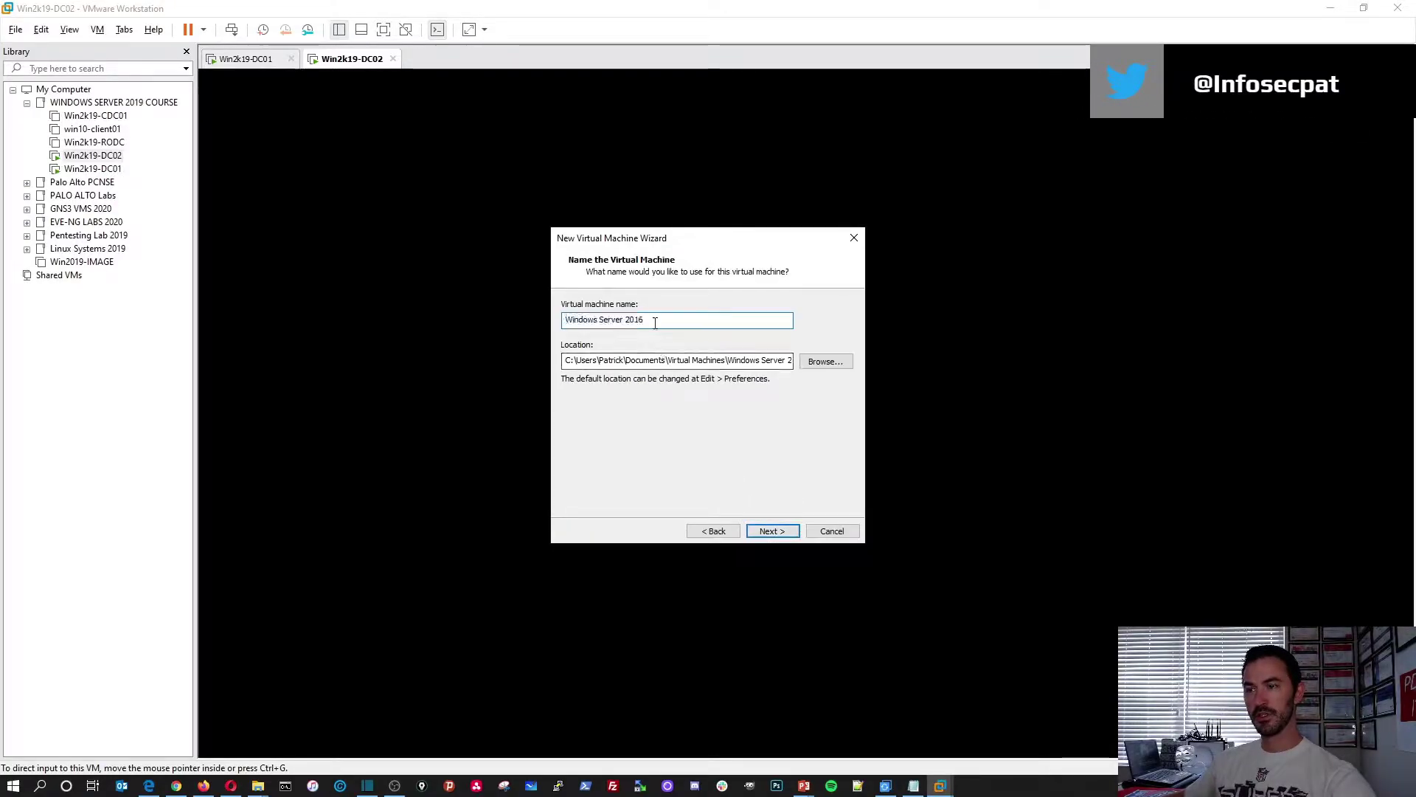
Name the VM Win2k19-CORE and delete the default folder from its location path
{"action": "type", "text": "Win"}
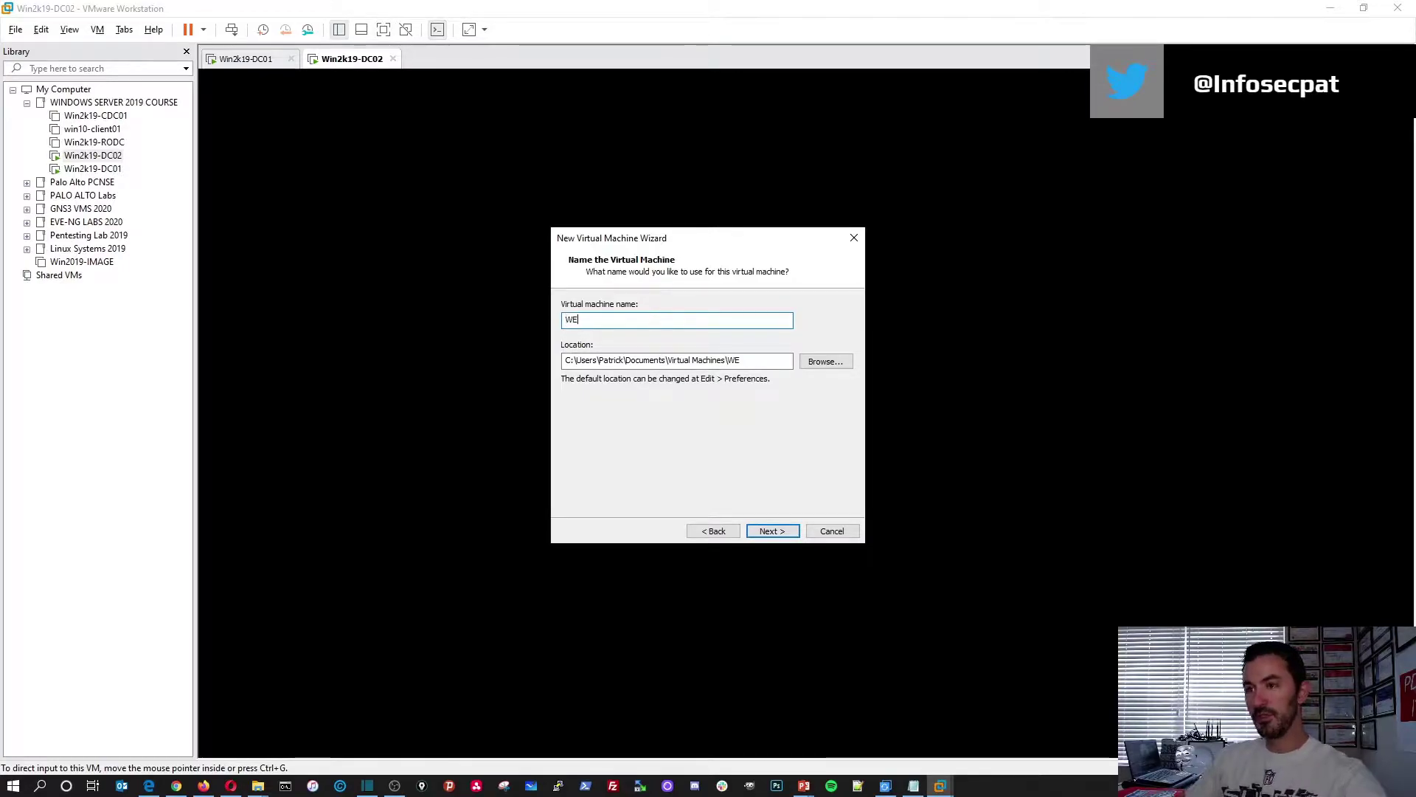
{"action": "type", "text": "2k19-COR"}
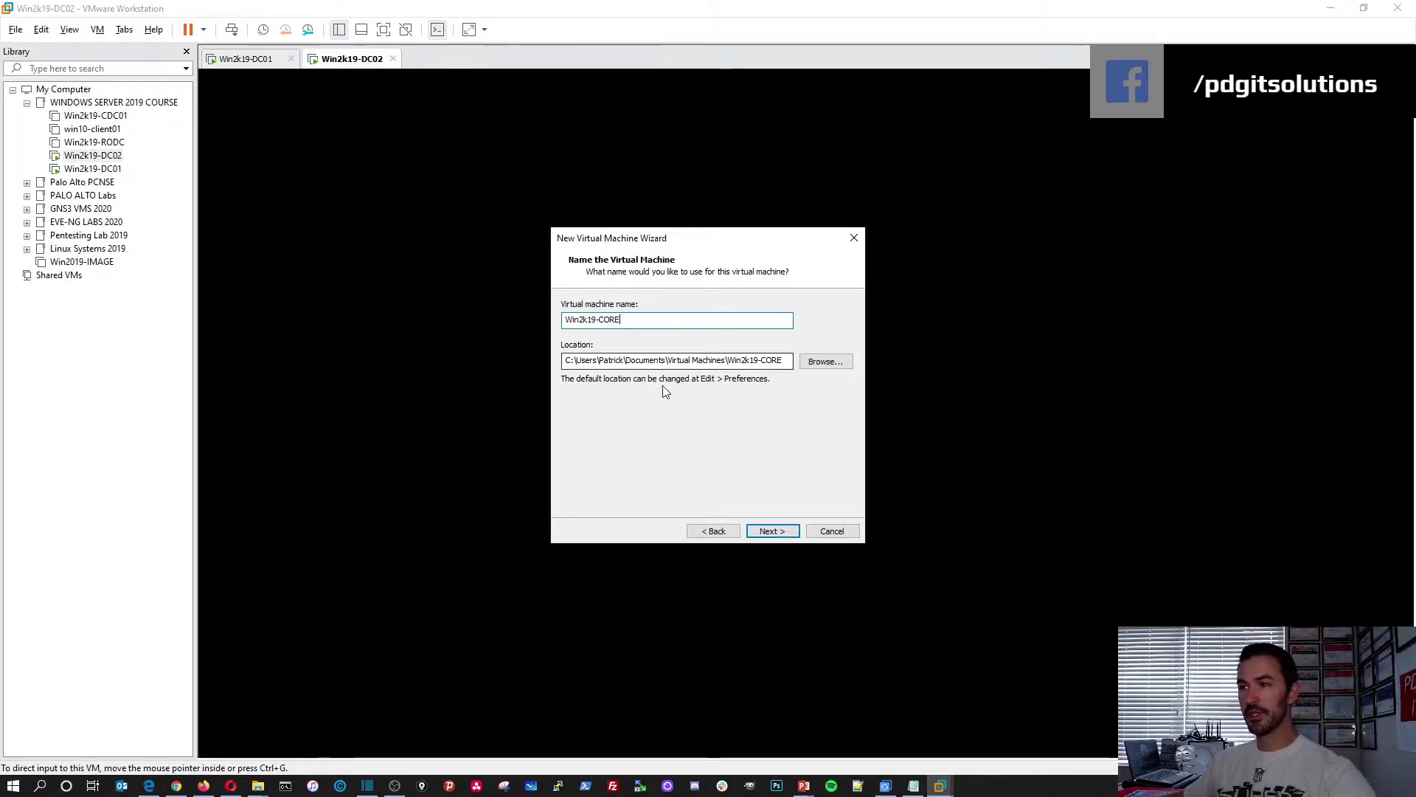
{"action": "left_click_drag", "start_coordinate": [726, 360], "coordinate": [565, 360]}
{"action": "key", "text": "BackSpace"}
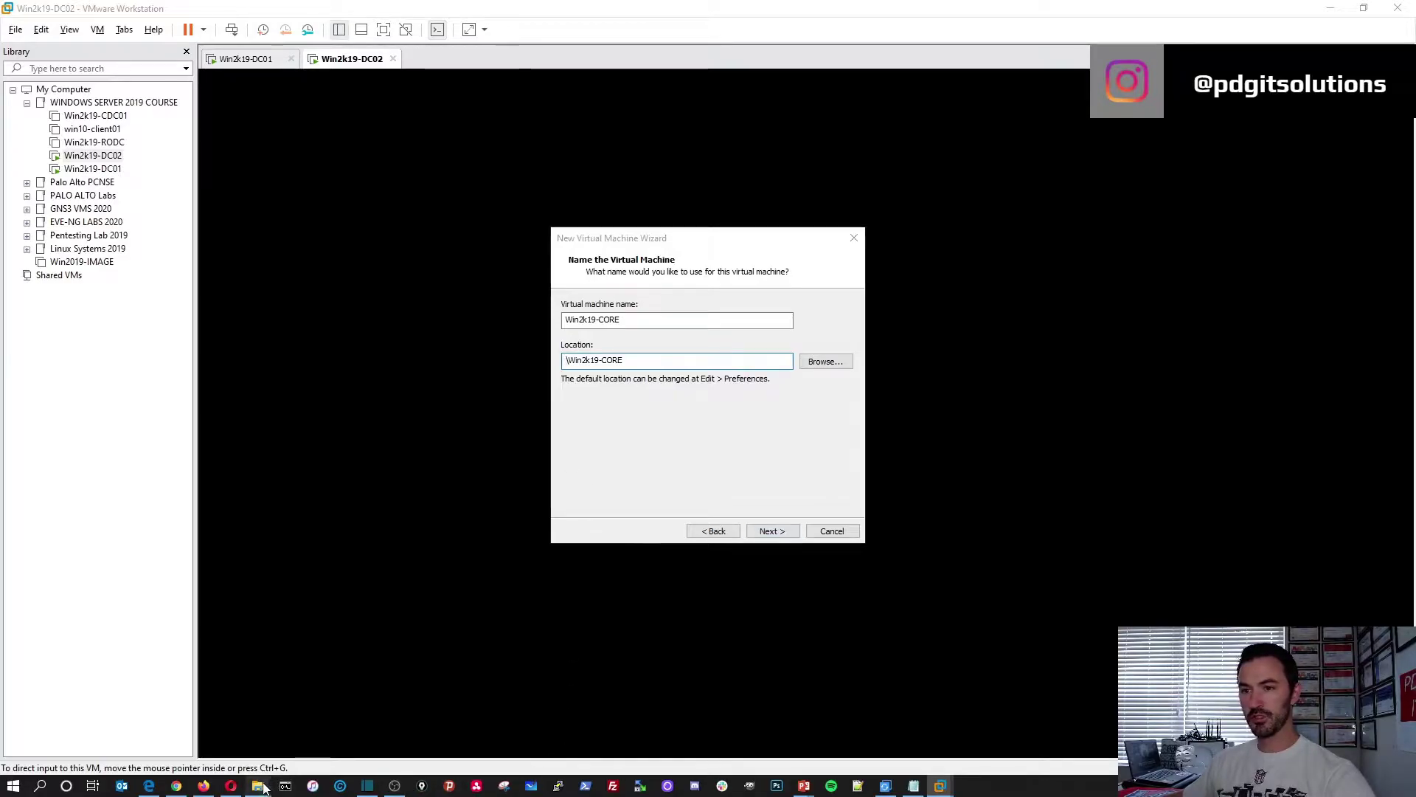
Set the location to E:\PDG-BigData\YOUTUBE COURSE VMs, copied from Explorer, and keep the 60 GB disk
{"action": "right_click", "coordinate": [257, 786]}
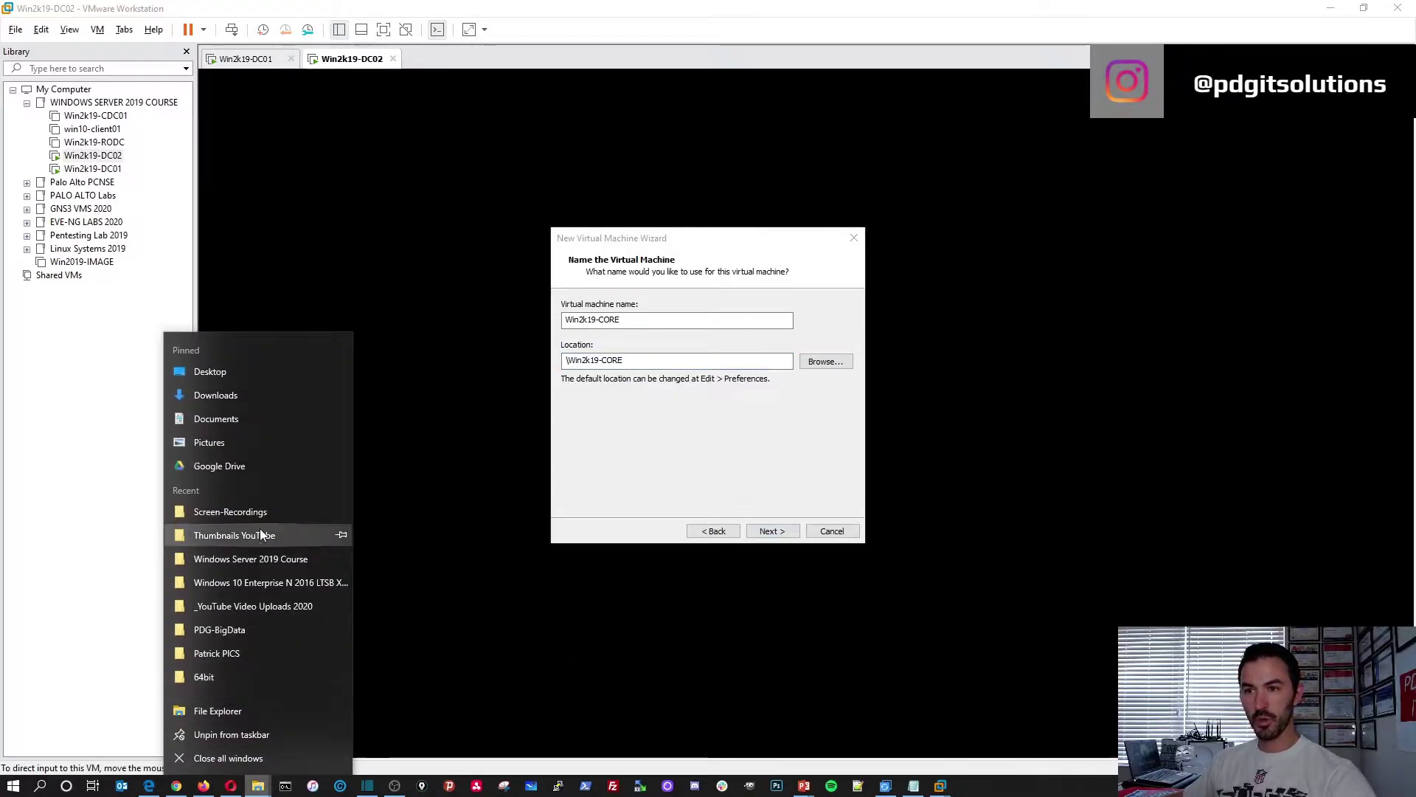
{"action": "left_click", "coordinate": [233, 634]}
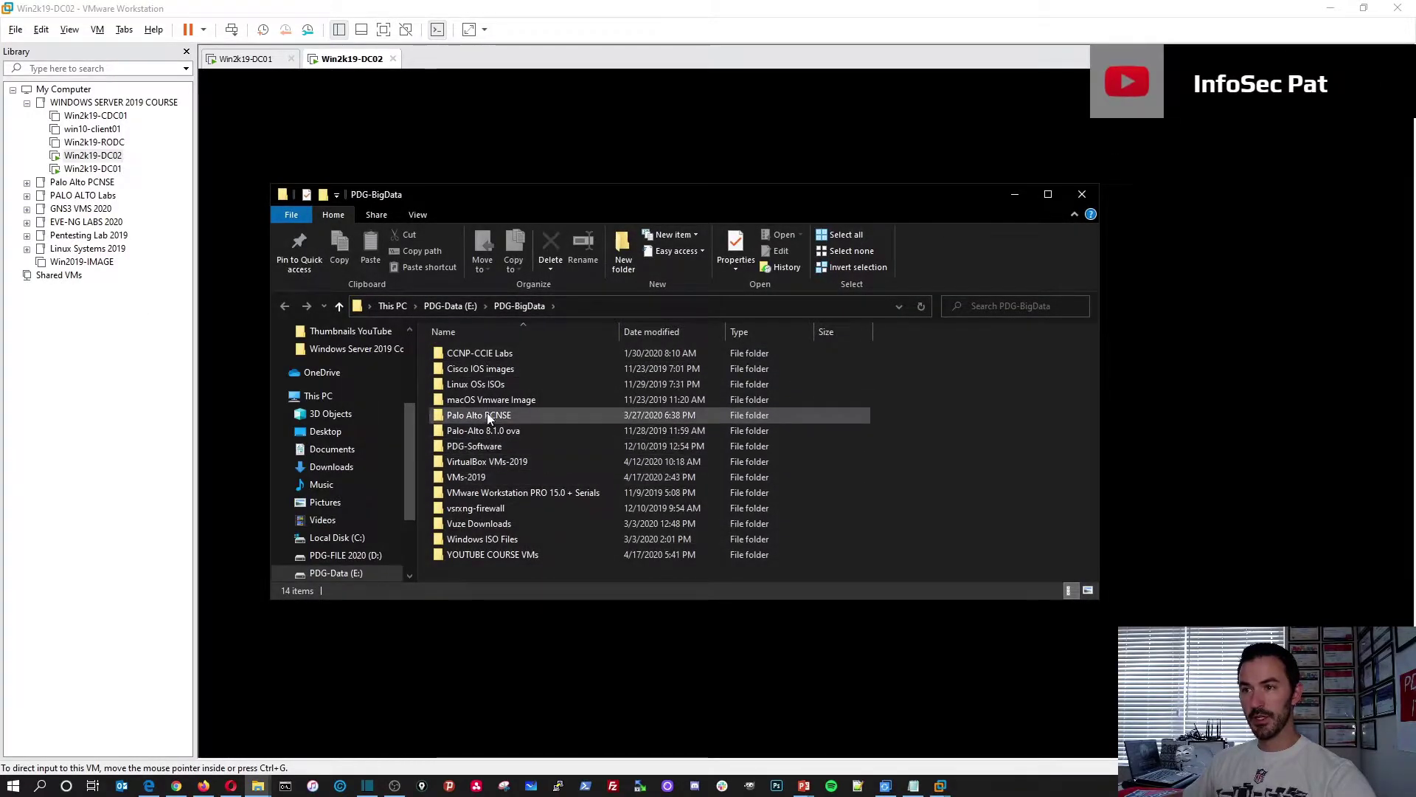
{"action": "double_click", "coordinate": [480, 554]}
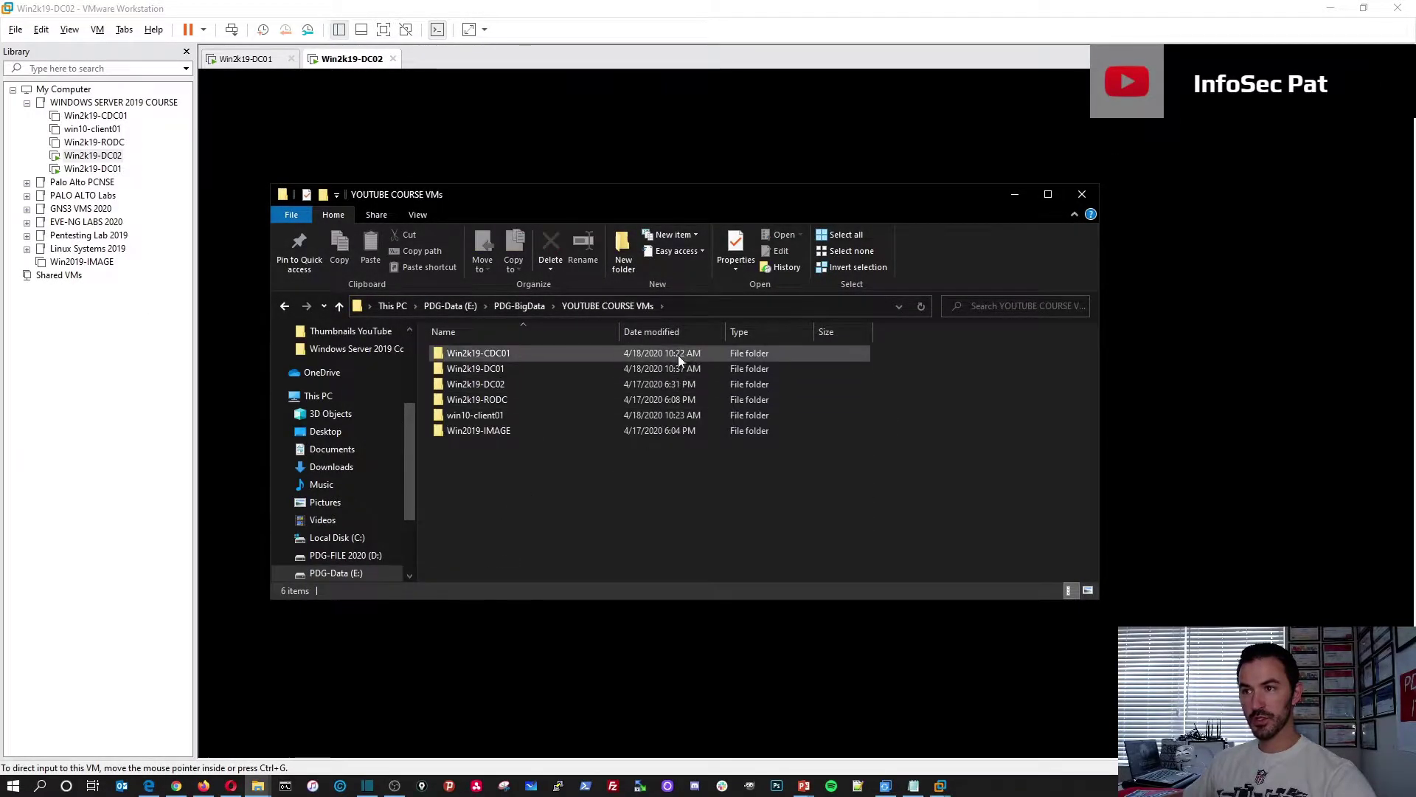
{"action": "left_click", "coordinate": [674, 307]}
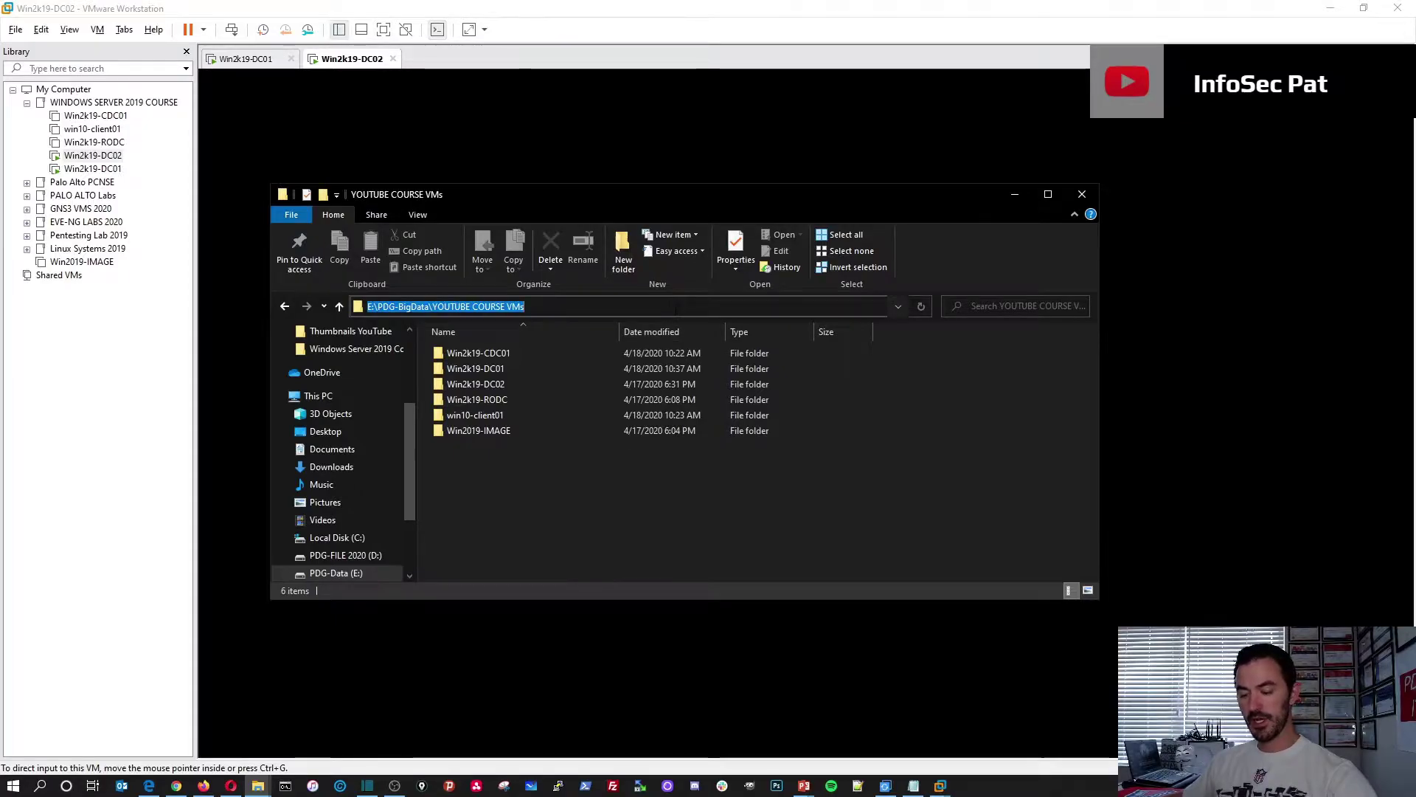
{"action": "left_click", "coordinate": [1081, 194]}
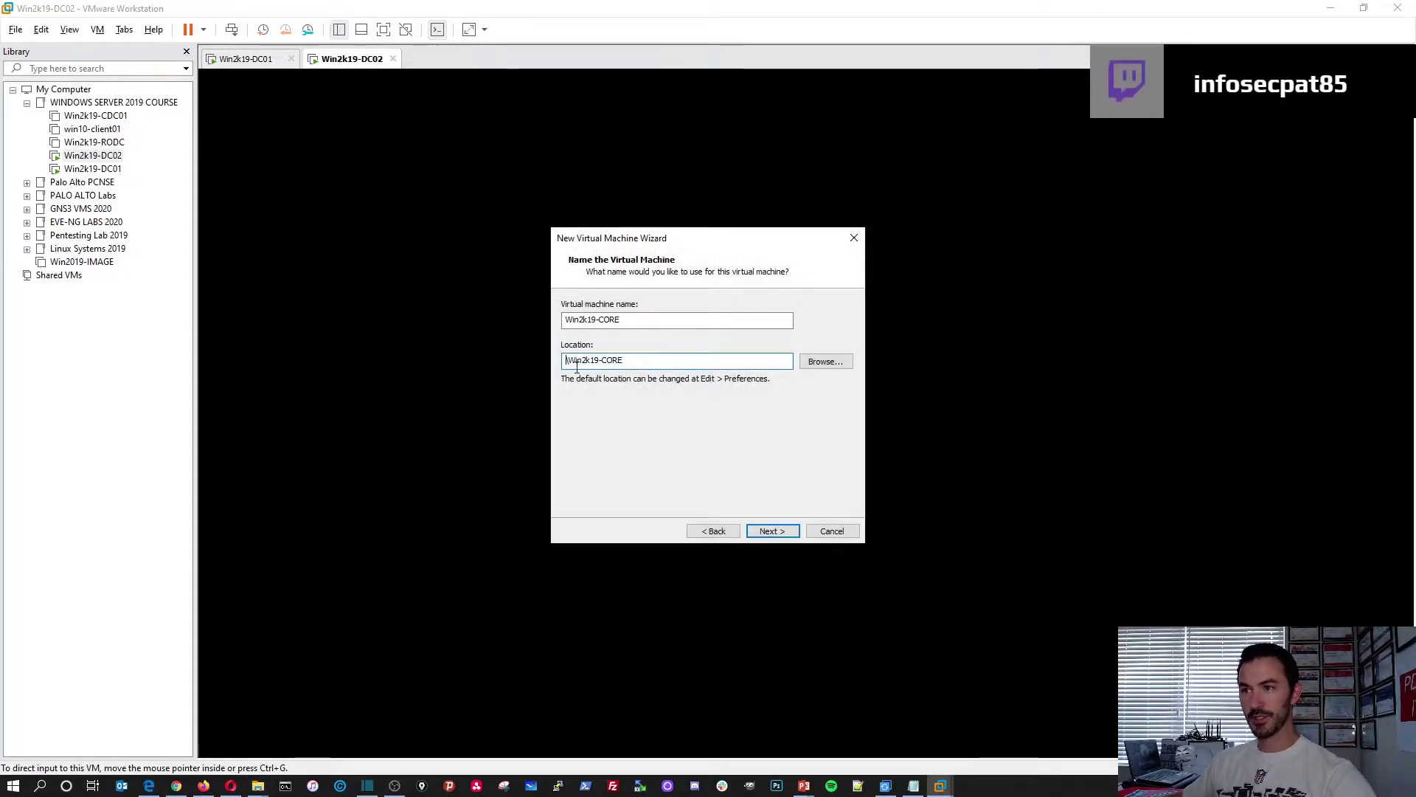
{"action": "key", "text": "ctrl+v"}
{"action": "left_click", "coordinate": [771, 531]}
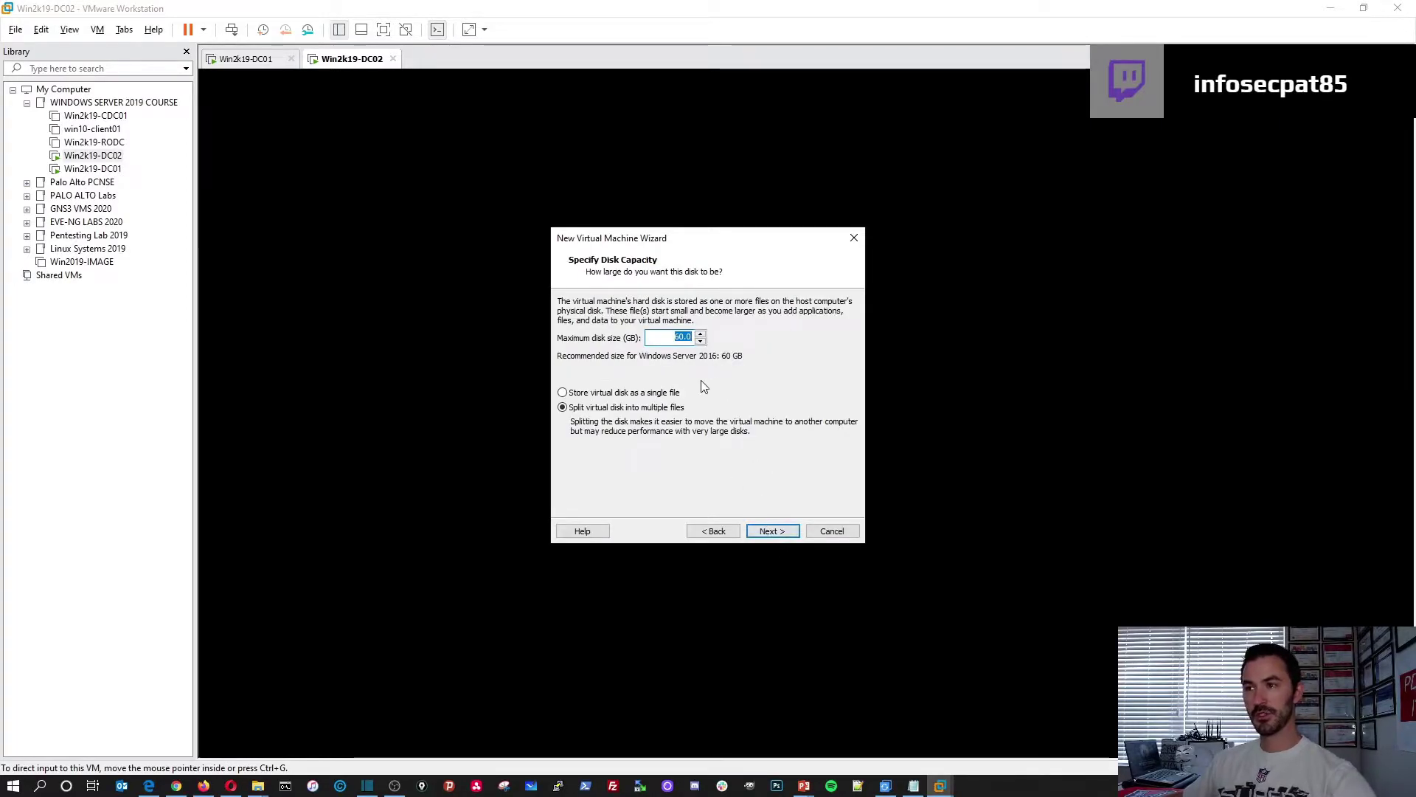
{"action": "left_click", "coordinate": [772, 531]}
Give the VM 4 processors (2 cores each) and 4 GB memory, checking the planned-specs slide
{"action": "left_click", "coordinate": [652, 453]}
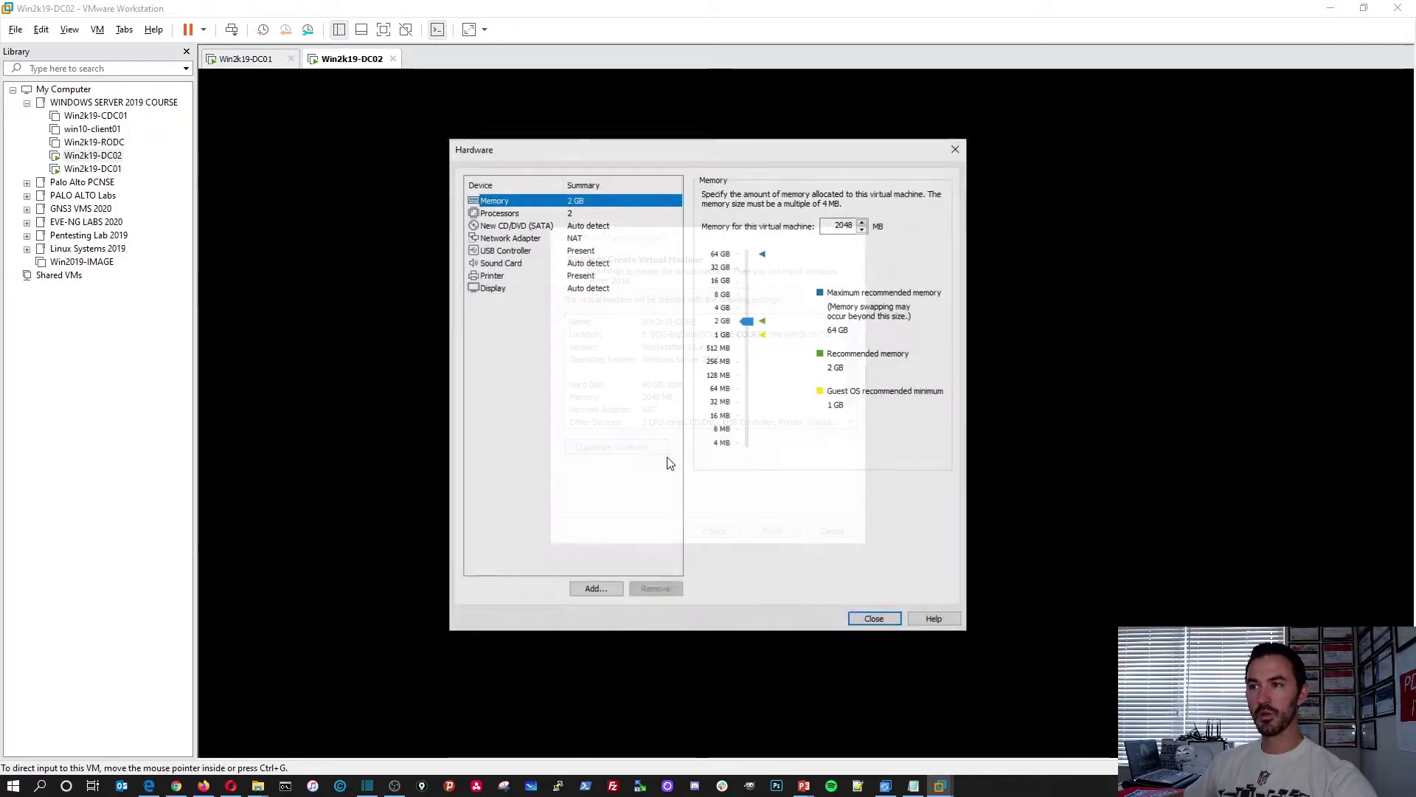
{"action": "left_click", "coordinate": [519, 215]}
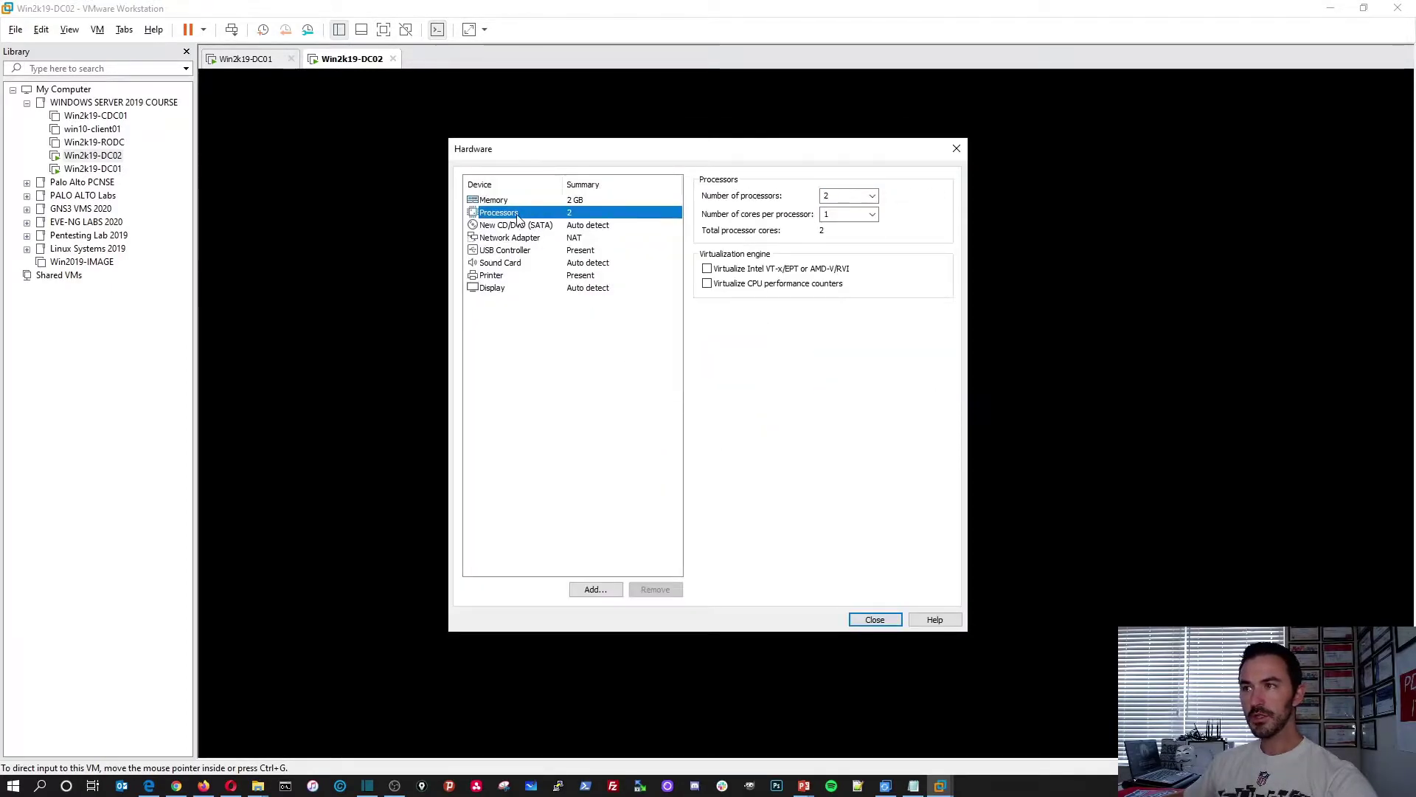
{"action": "left_click", "coordinate": [830, 215]}
{"action": "left_click", "coordinate": [875, 216]}
{"action": "left_click", "coordinate": [852, 238]}
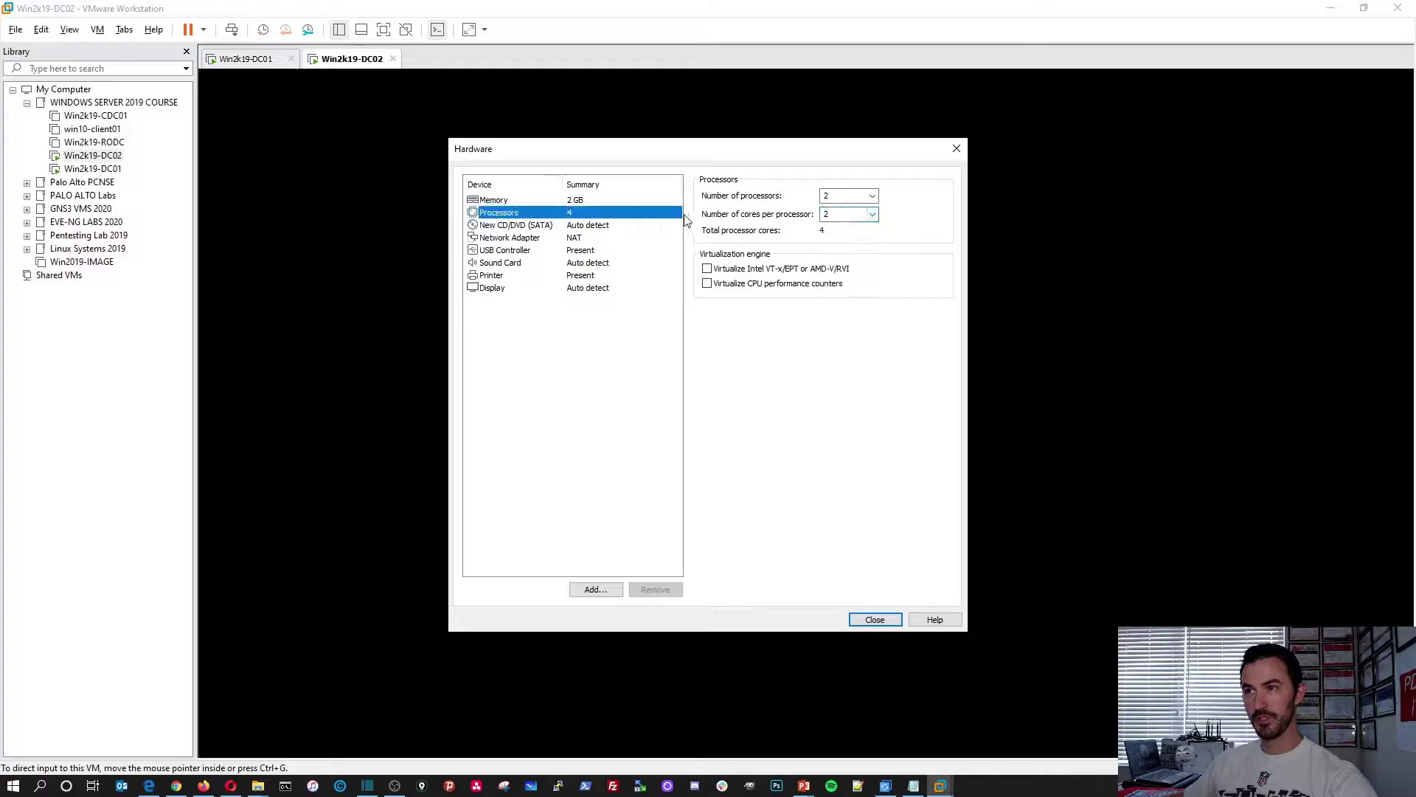
{"action": "left_click", "coordinate": [586, 200]}
{"action": "left_click", "coordinate": [718, 308]}
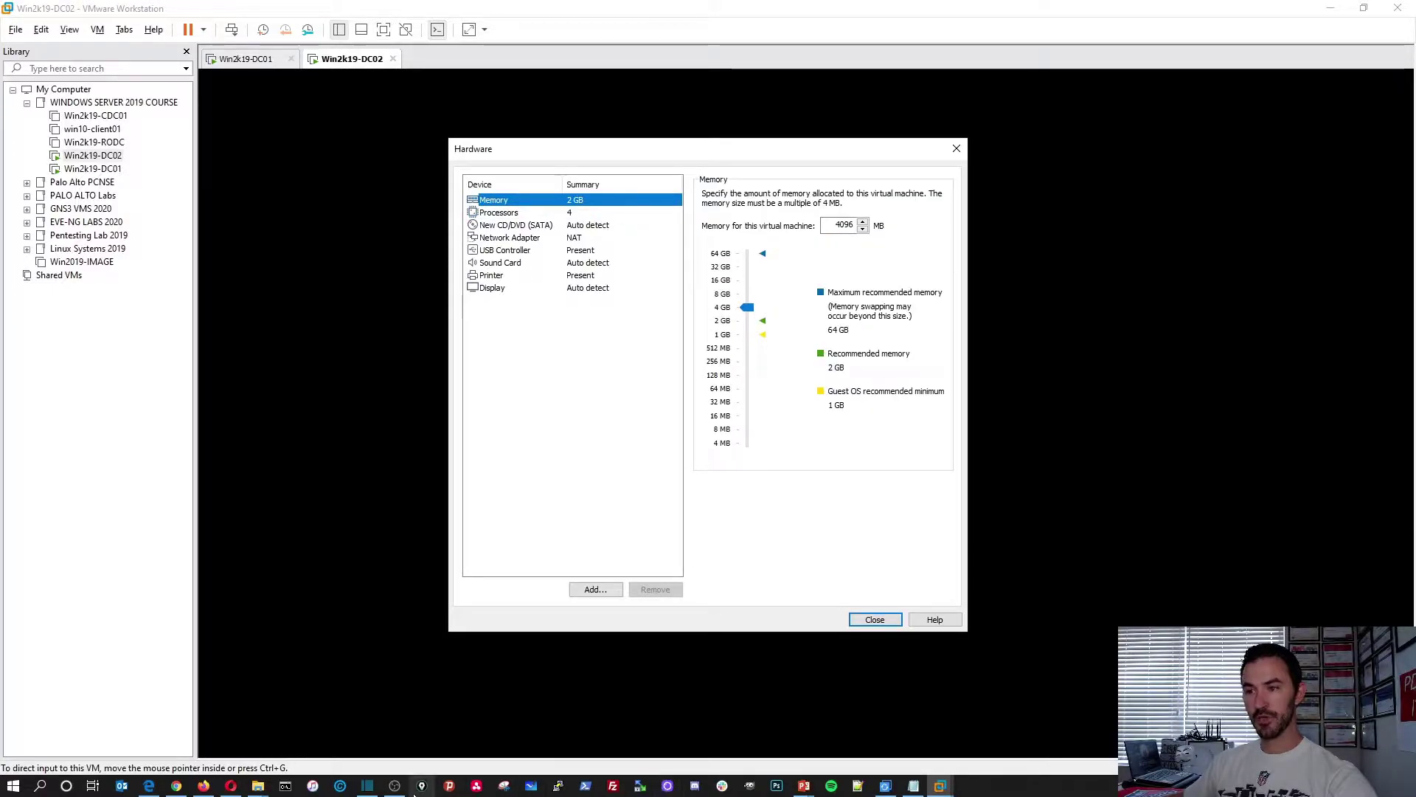
{"action": "left_click", "coordinate": [805, 788]}
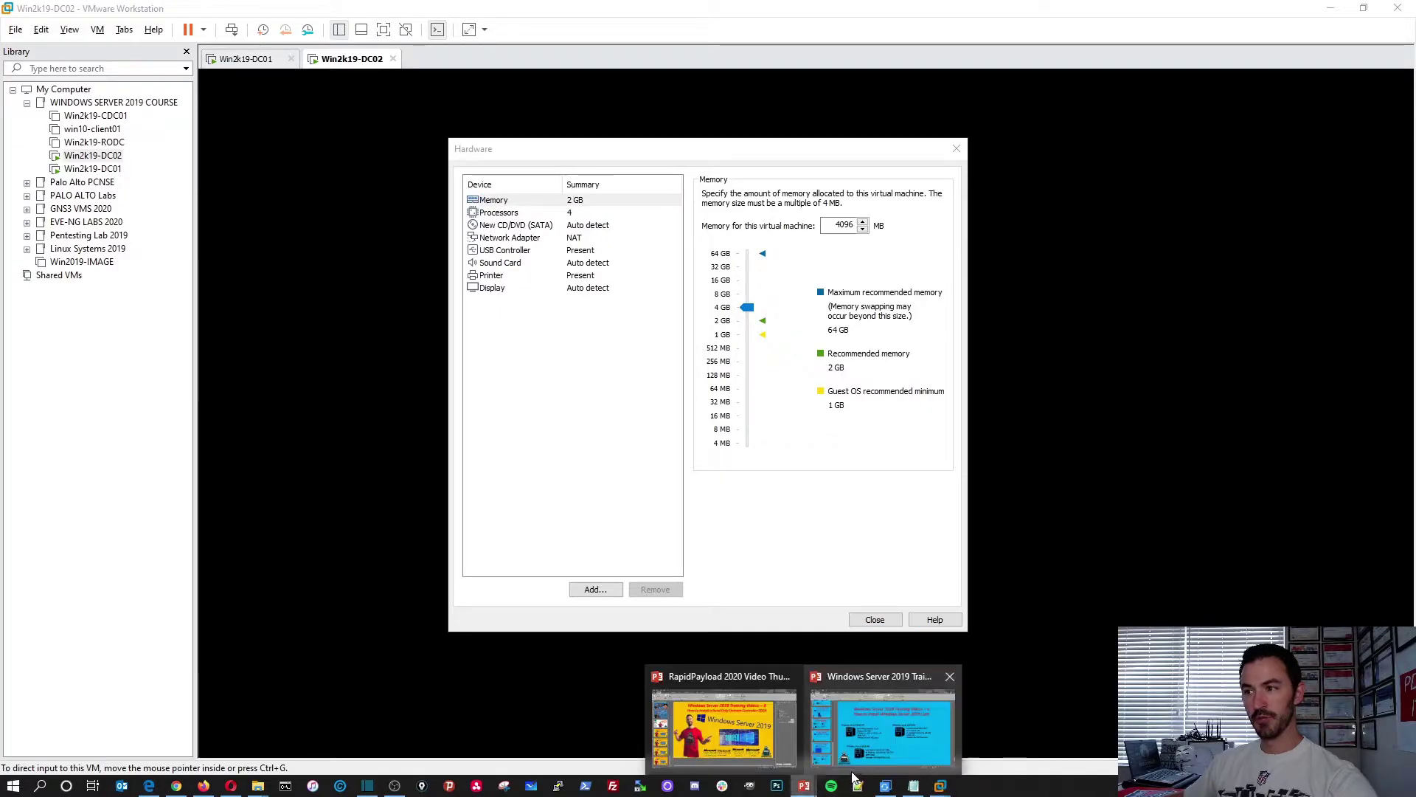
{"action": "left_click", "coordinate": [881, 738]}
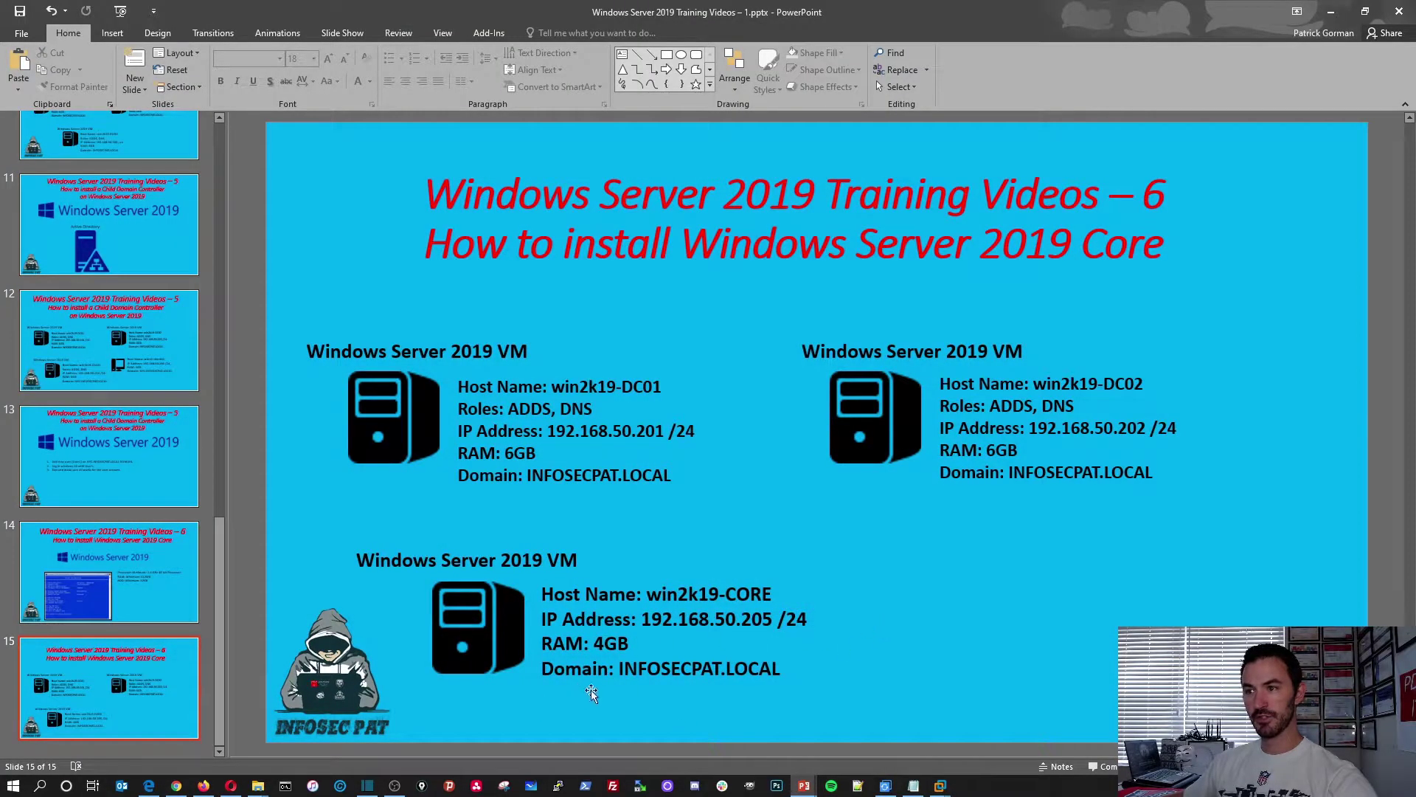
{"action": "left_click", "coordinate": [1330, 12]}
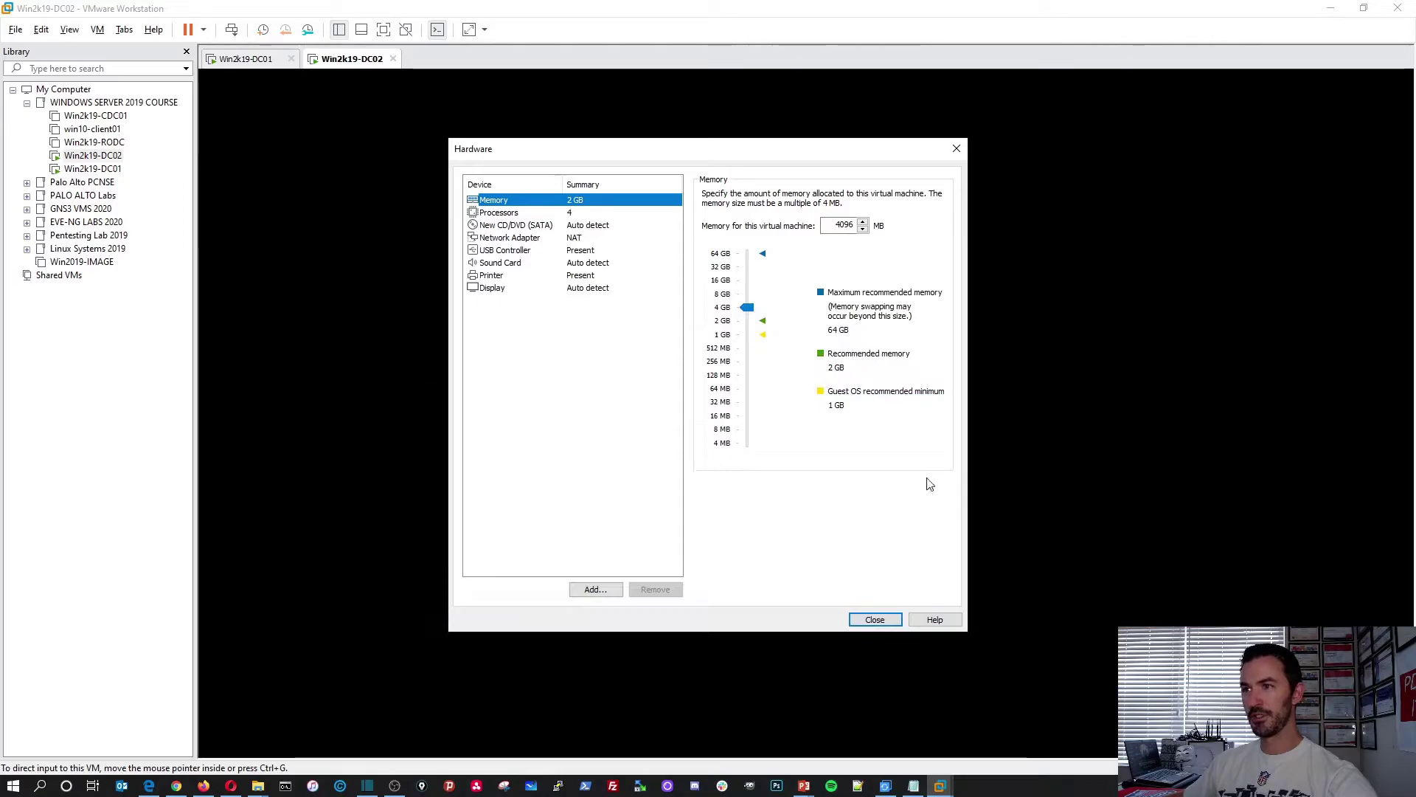
Switch the network adapter to bridged and remove the sound card and printer
{"action": "left_click", "coordinate": [564, 240]}
{"action": "left_click", "coordinate": [730, 251]}
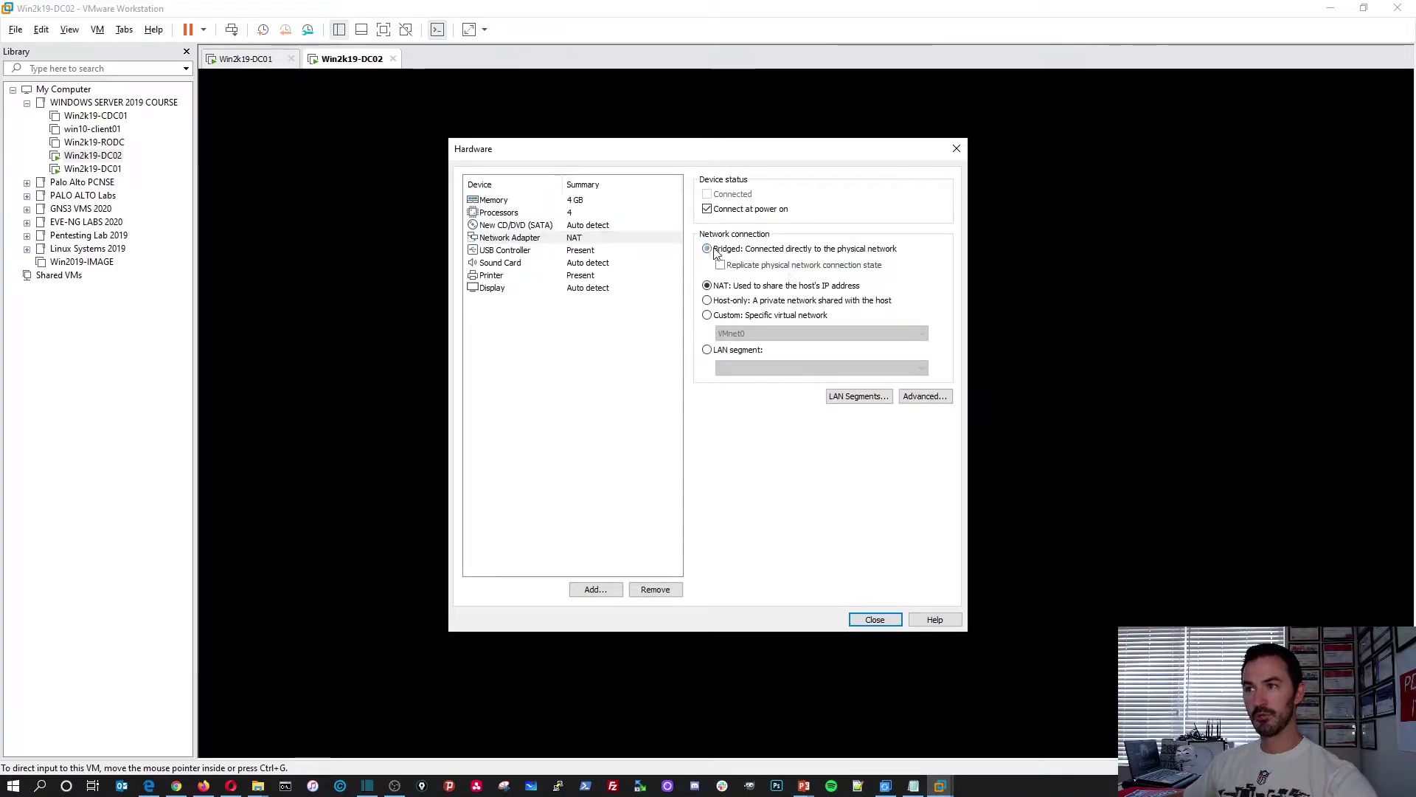
{"action": "left_click", "coordinate": [522, 254]}
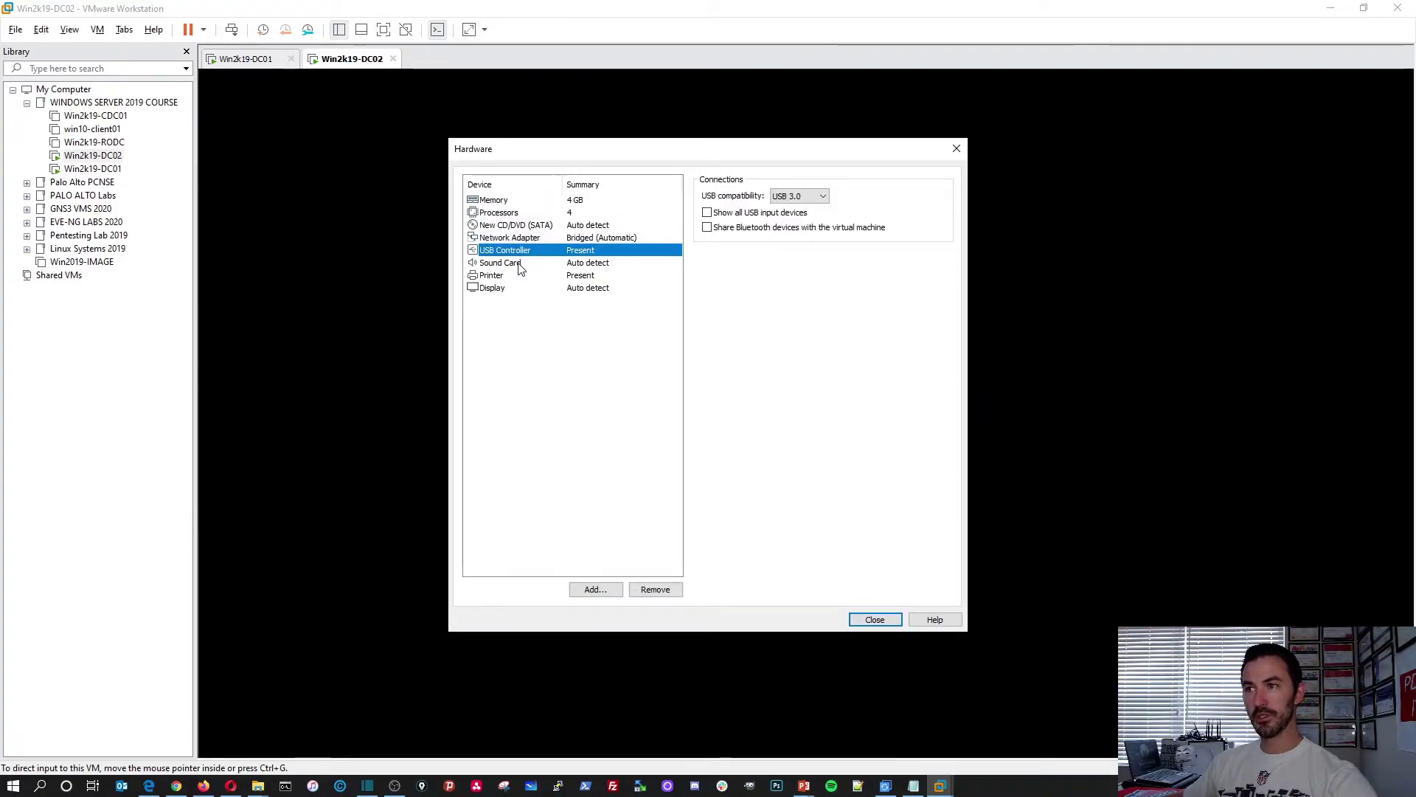
{"action": "left_click", "coordinate": [519, 264]}
{"action": "left_click", "coordinate": [521, 252]}
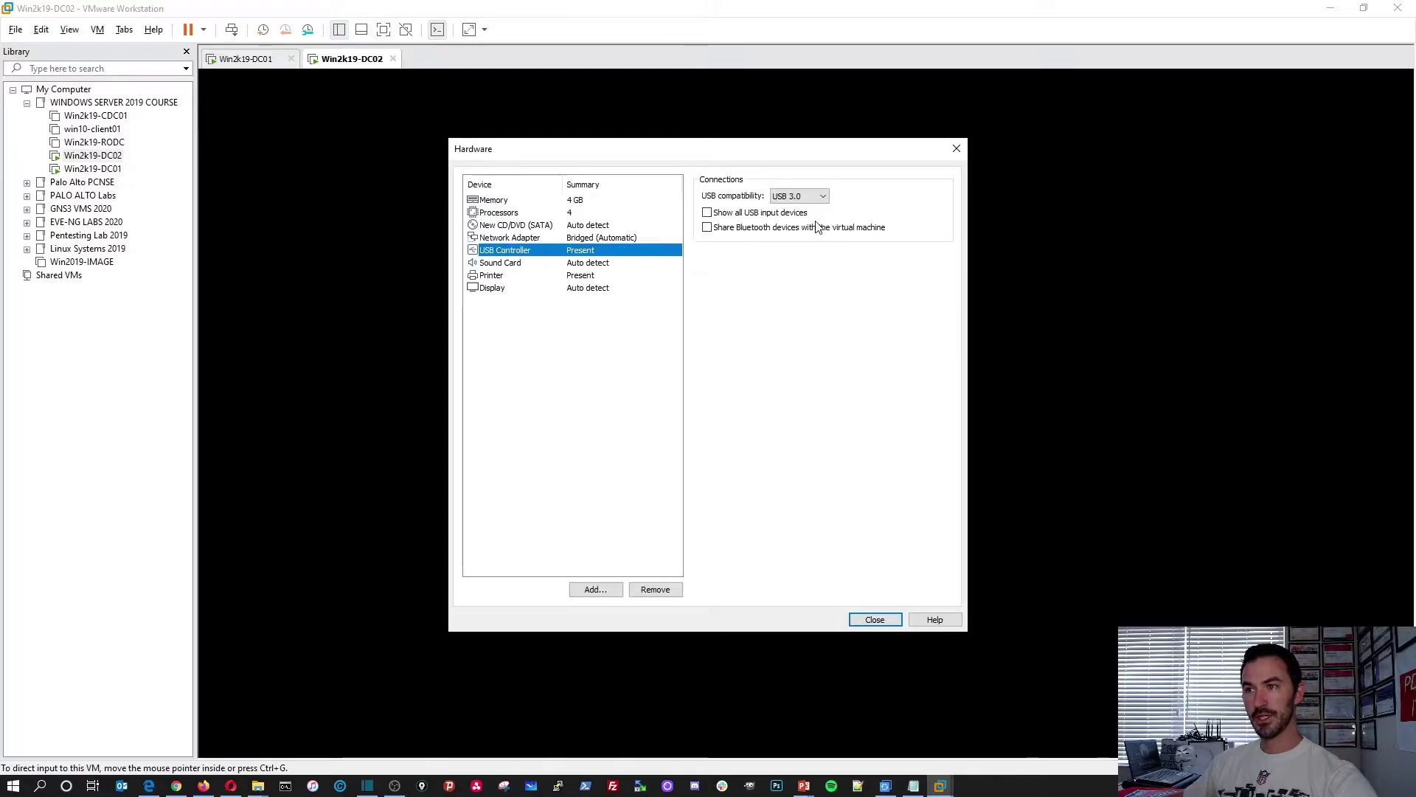
{"action": "left_click", "coordinate": [559, 264]}
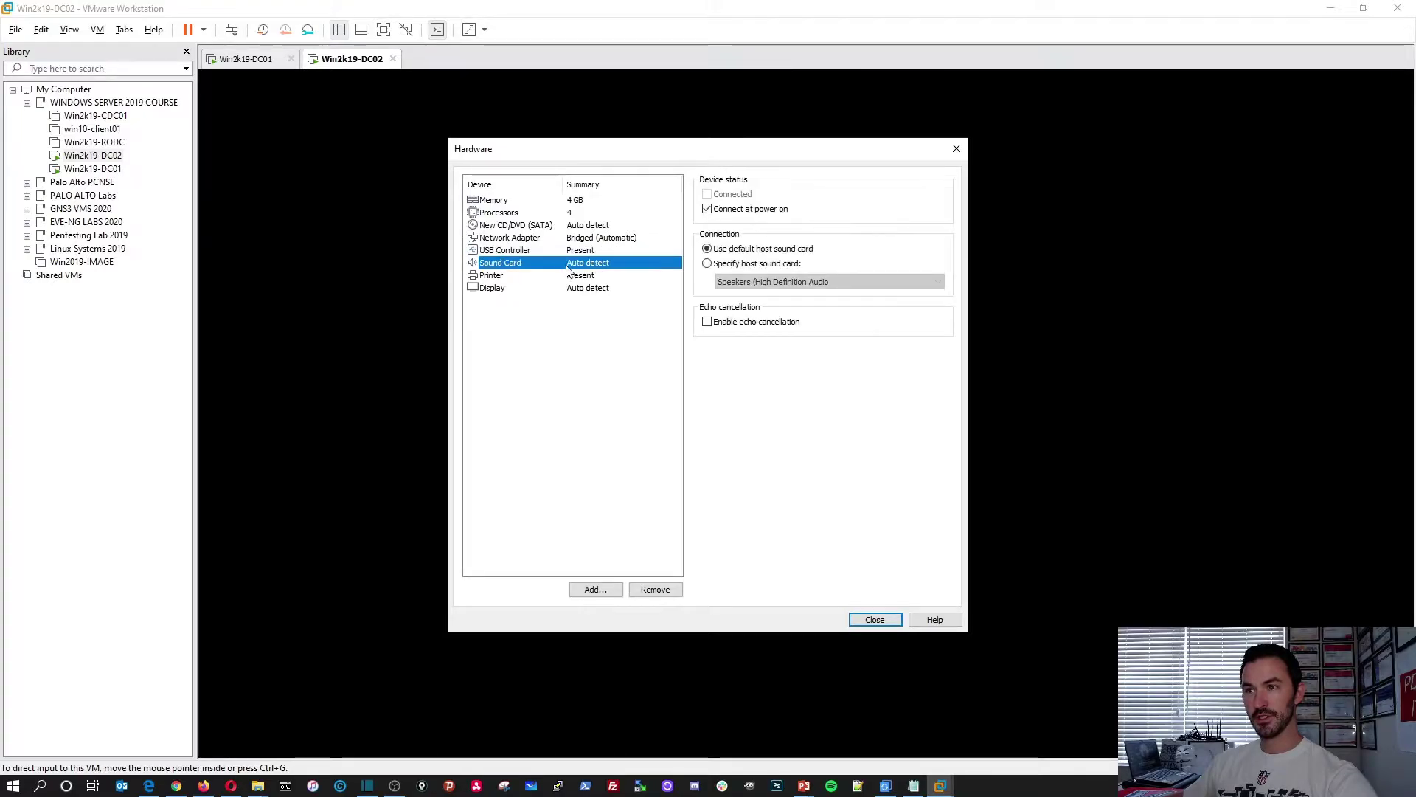
{"action": "left_click", "coordinate": [664, 589]}
{"action": "left_click", "coordinate": [521, 264]}
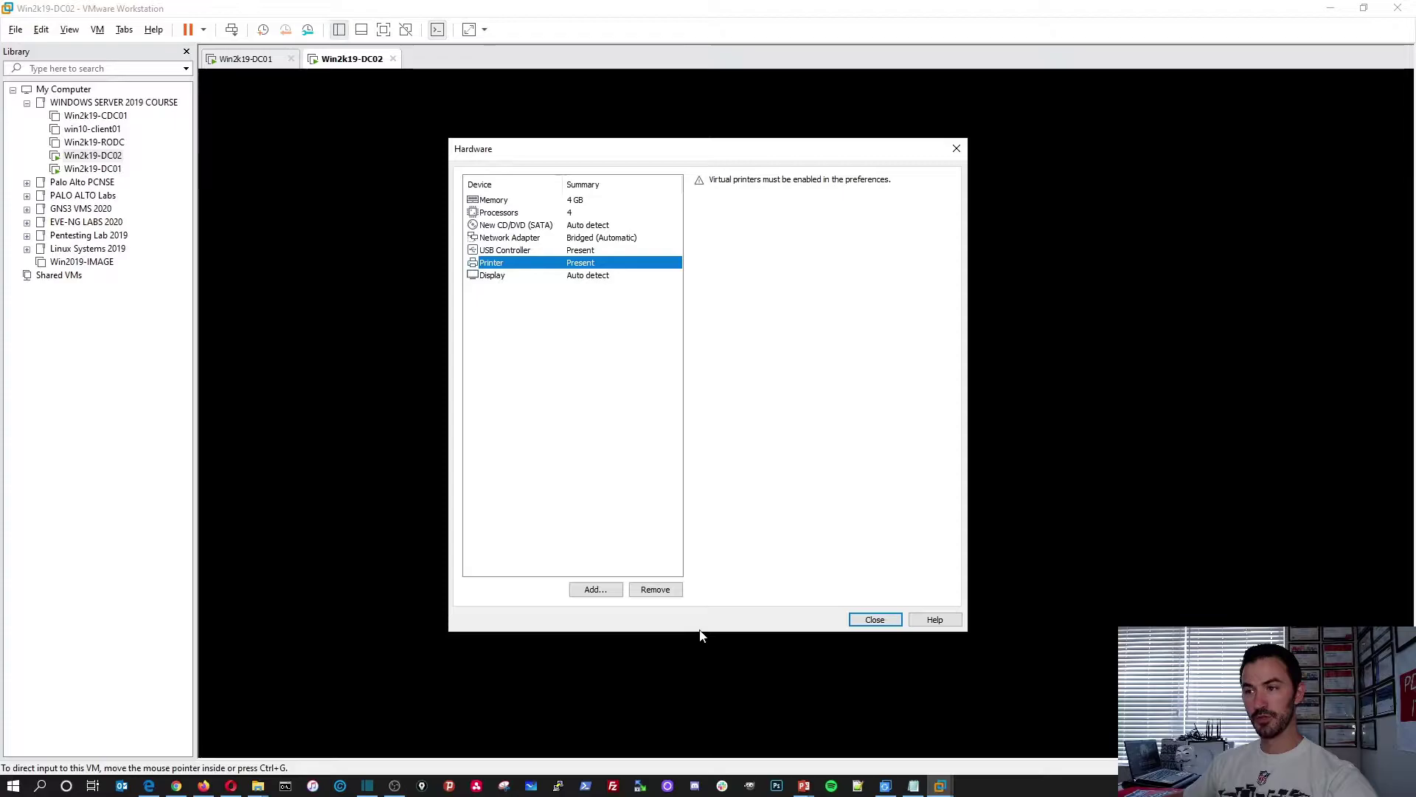
{"action": "left_click", "coordinate": [655, 590]}
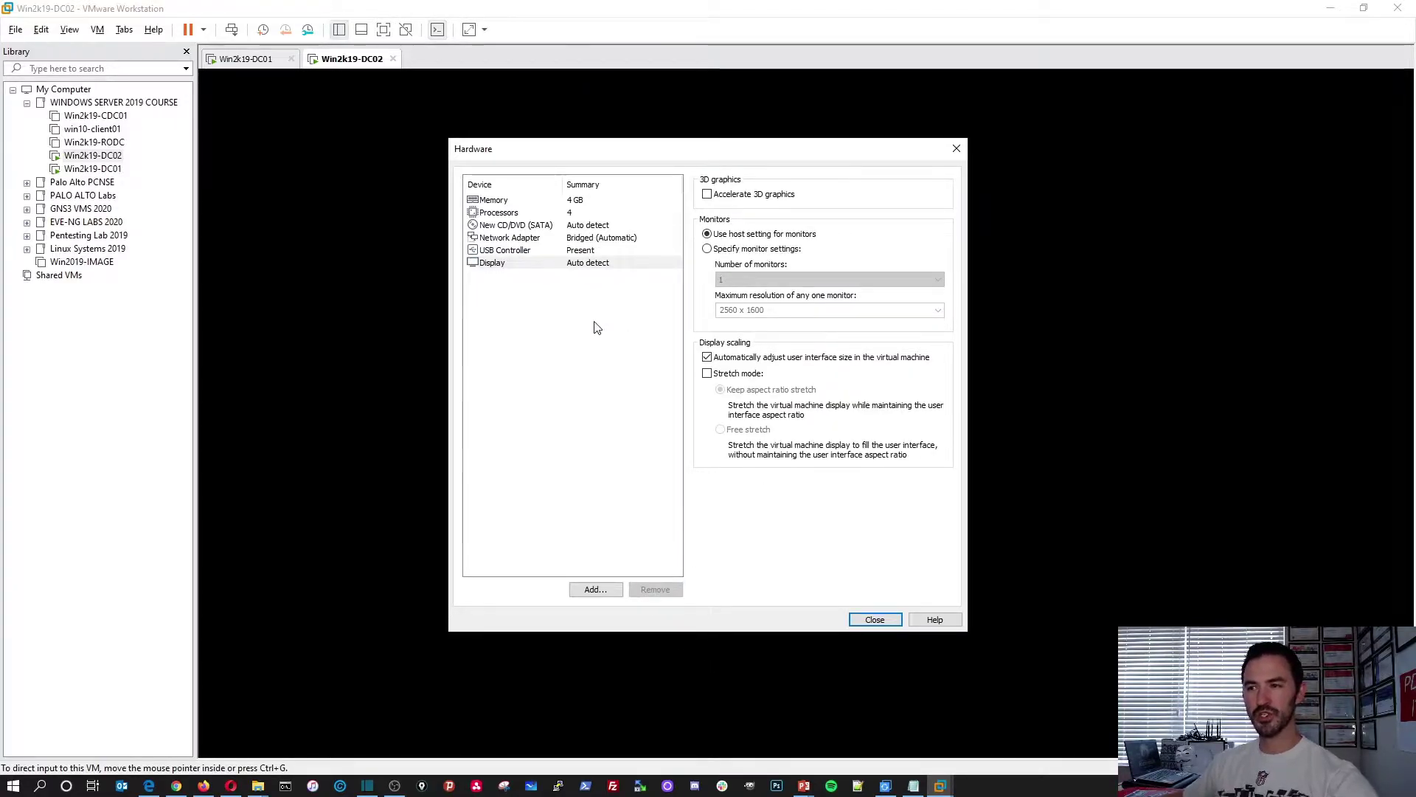
{"action": "left_click", "coordinate": [867, 621]}
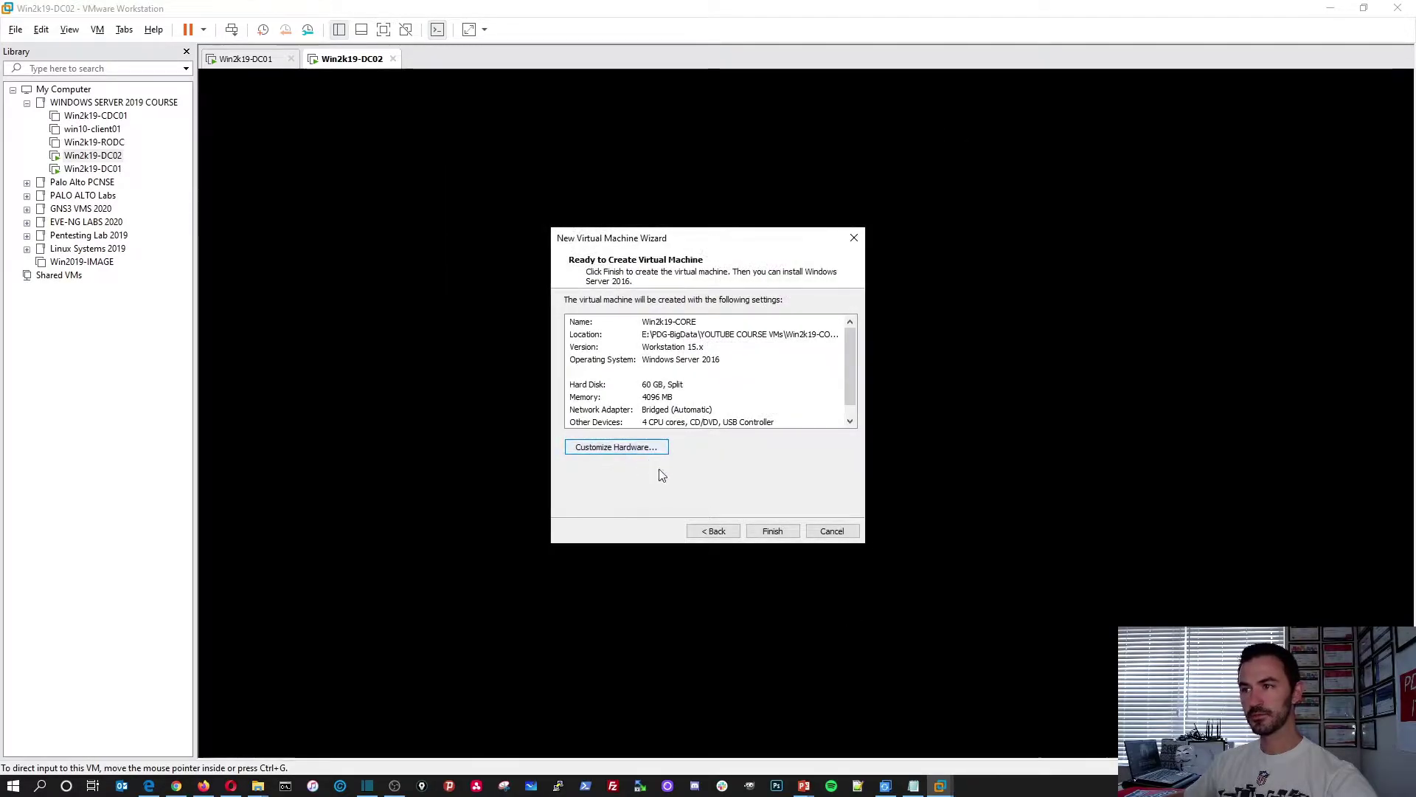
Finish creating Win2k19-CORE, move it into the WINDOWS SERVER 2019 COURSE folder, and open its settings
{"action": "left_click", "coordinate": [771, 535]}
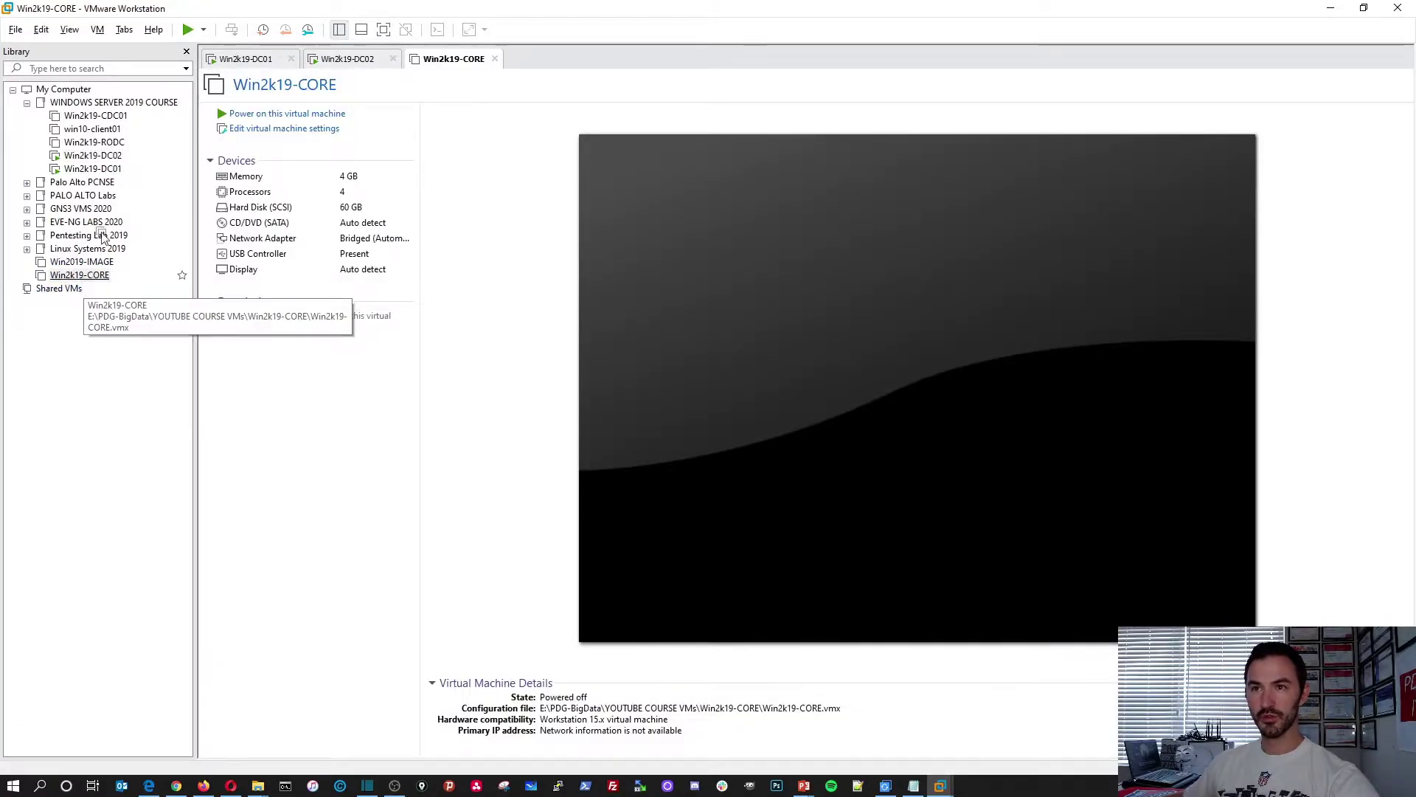
{"action": "left_click_drag", "start_coordinate": [79, 274], "coordinate": [116, 103]}
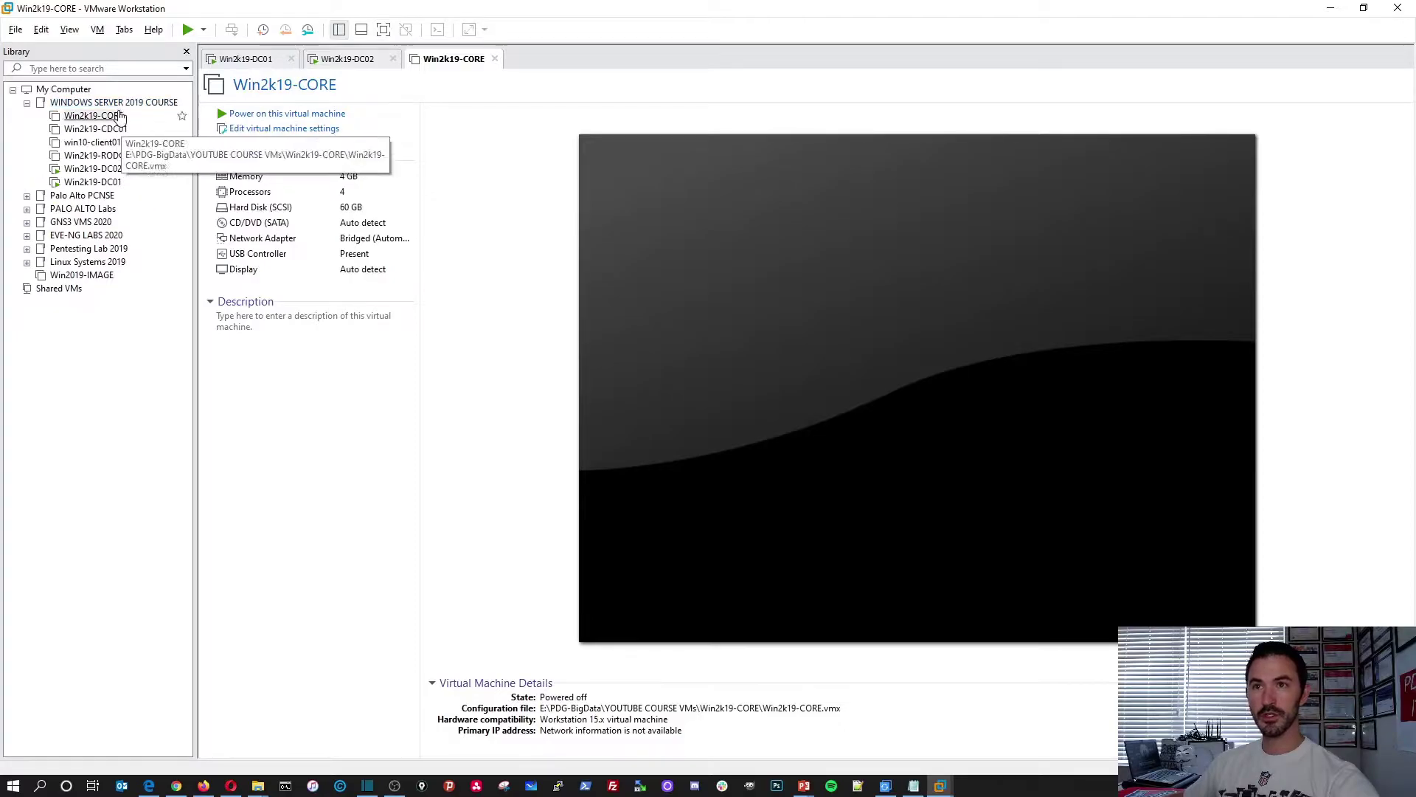
{"action": "left_click", "coordinate": [96, 117]}
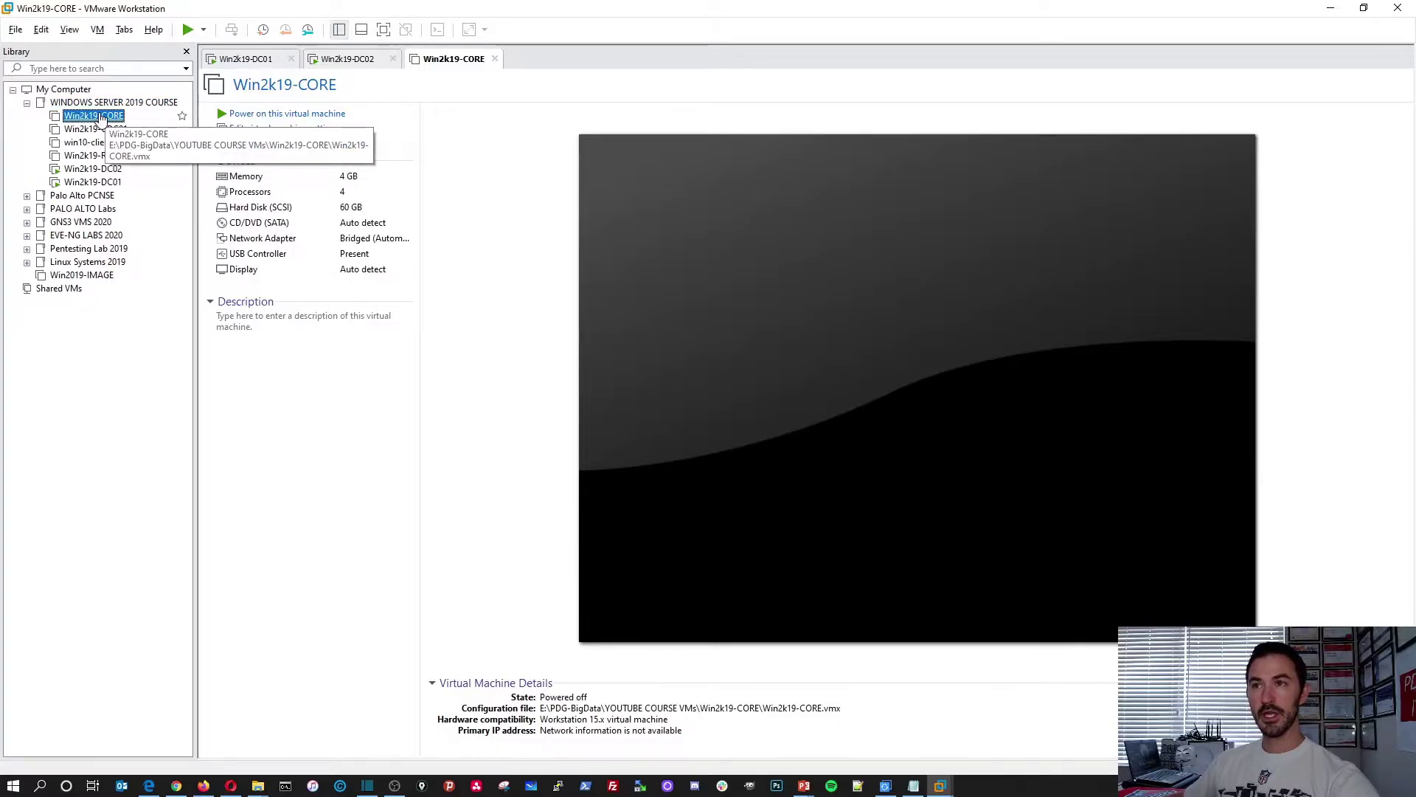
{"action": "left_click", "coordinate": [279, 211]}
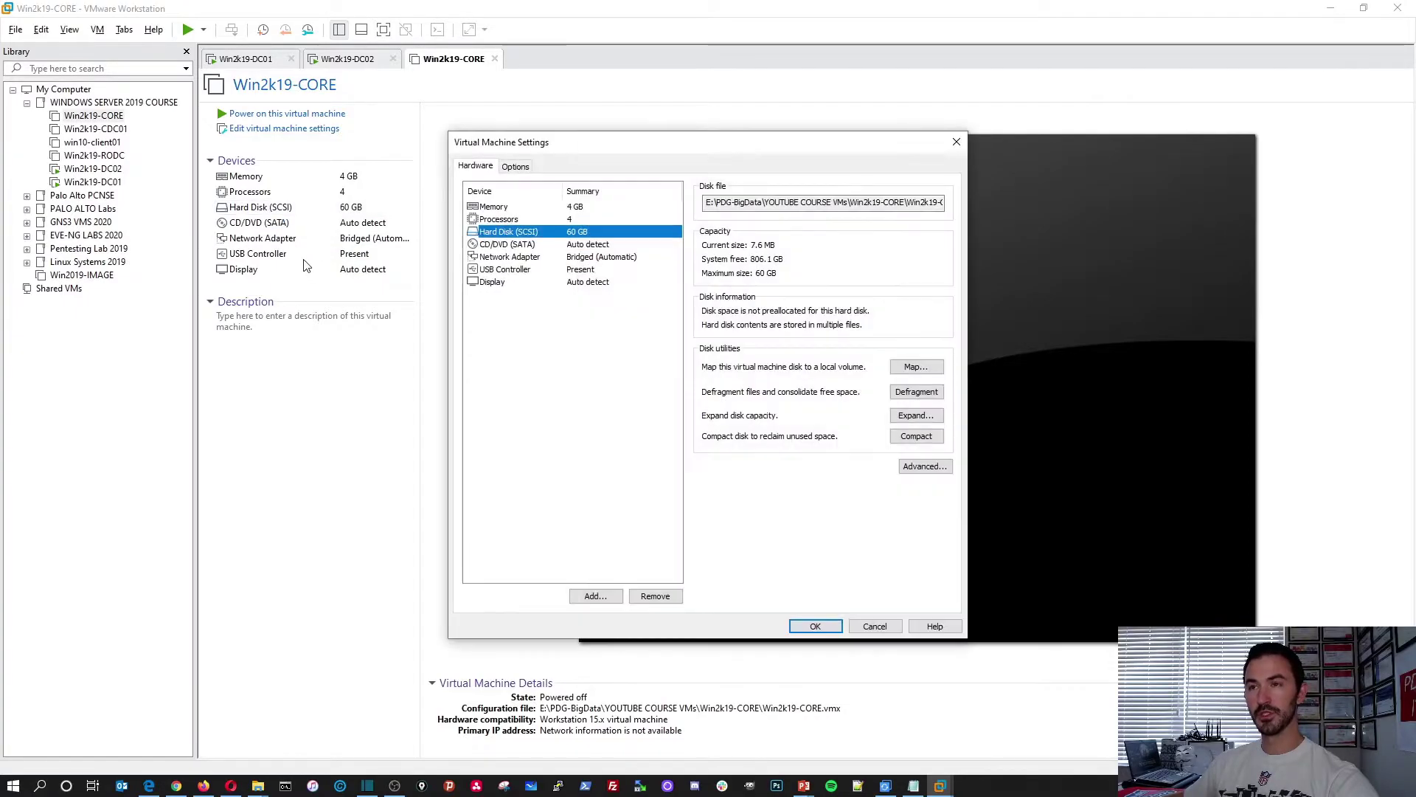
Point the CD/DVD drive at the 17763.737 Windows Server 2019 ISO in Downloads and save
{"action": "left_click", "coordinate": [512, 248]}
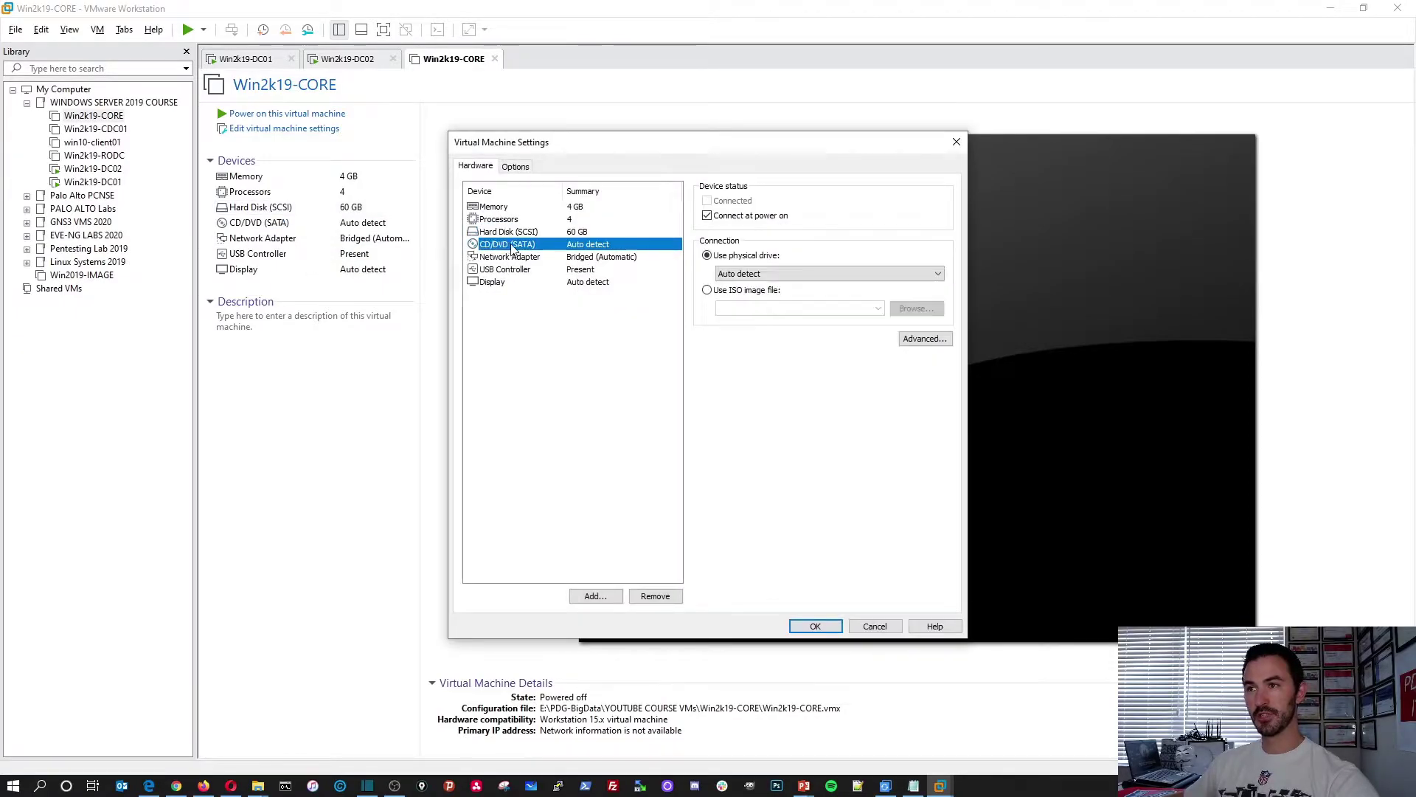
{"action": "left_click", "coordinate": [735, 292]}
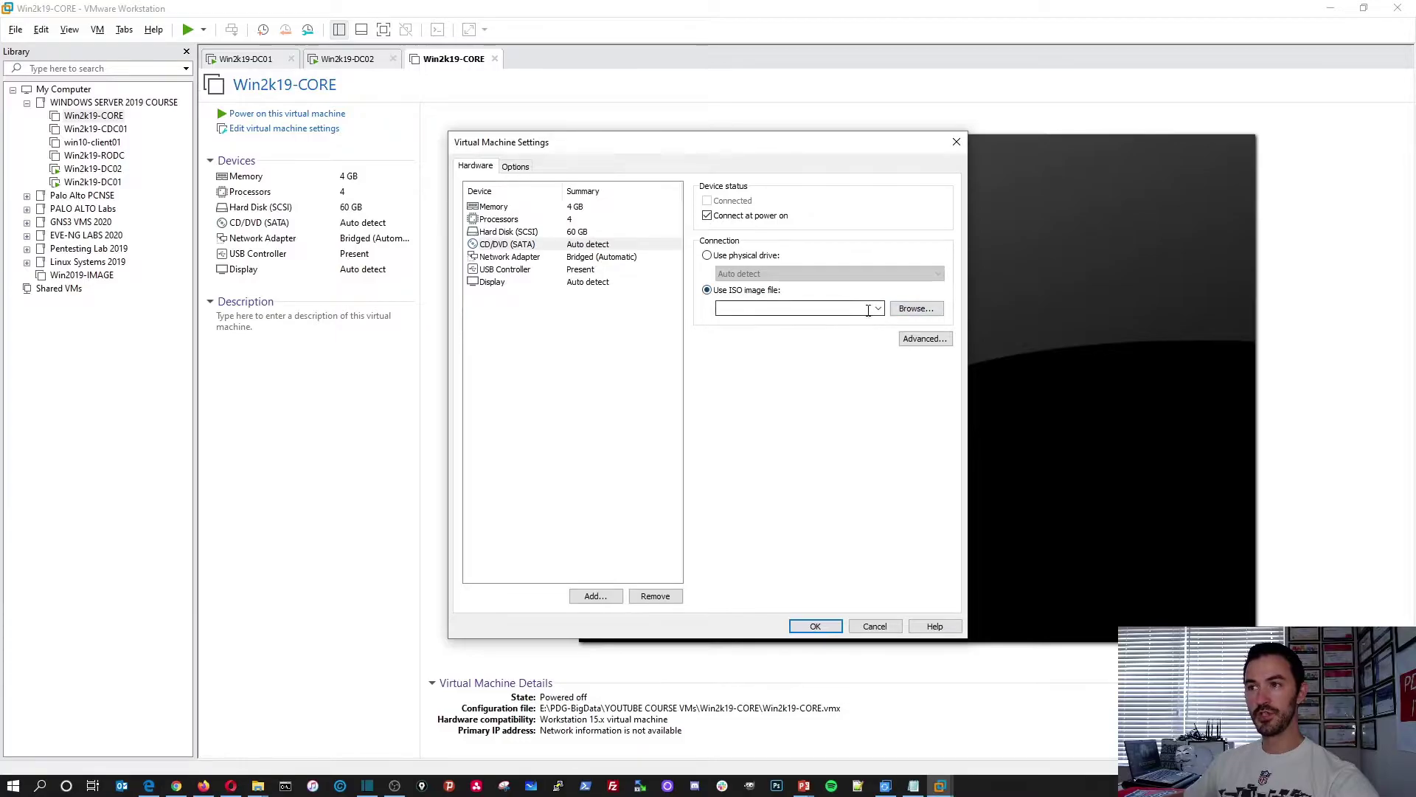
{"action": "left_click", "coordinate": [916, 308]}
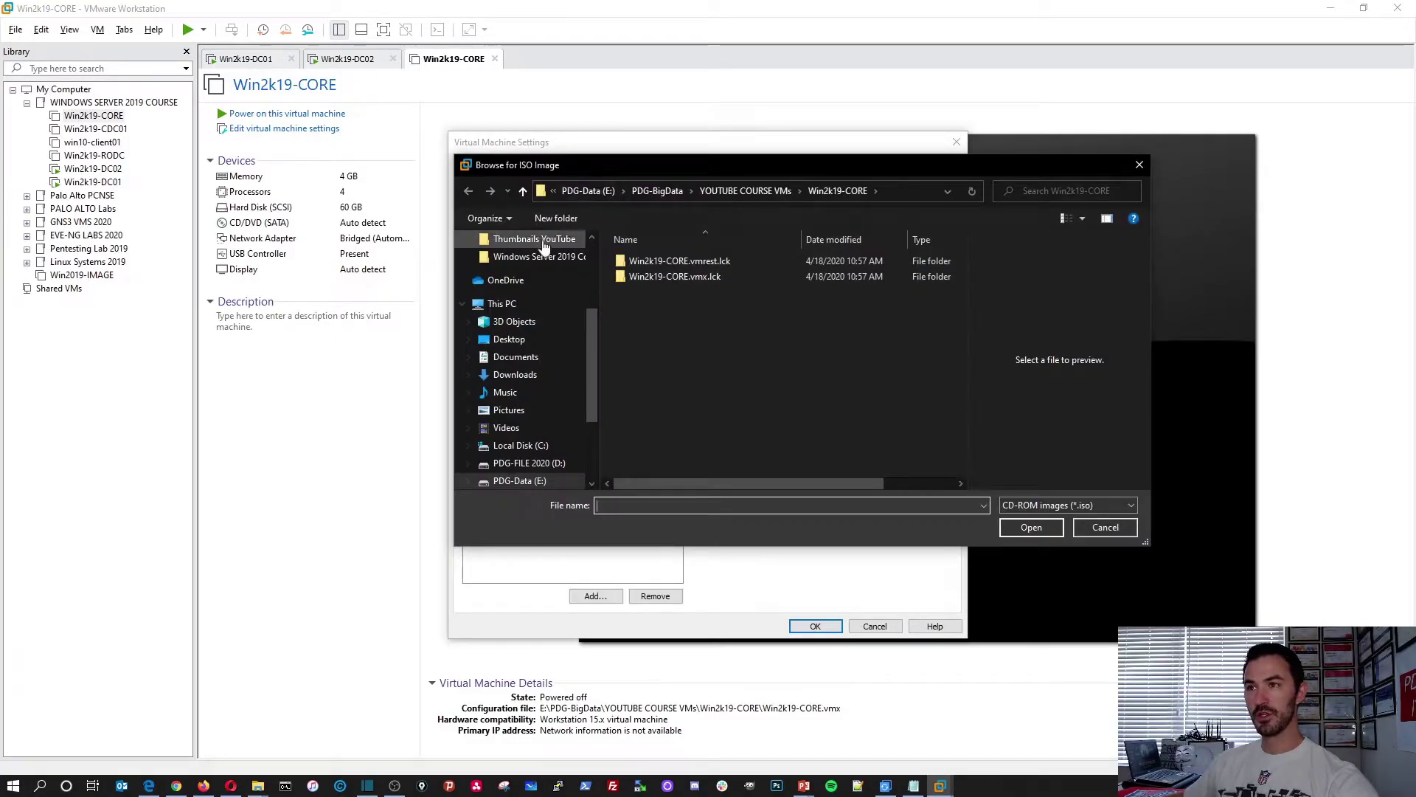
{"action": "left_click", "coordinate": [517, 374]}
{"action": "left_click", "coordinate": [652, 263]}
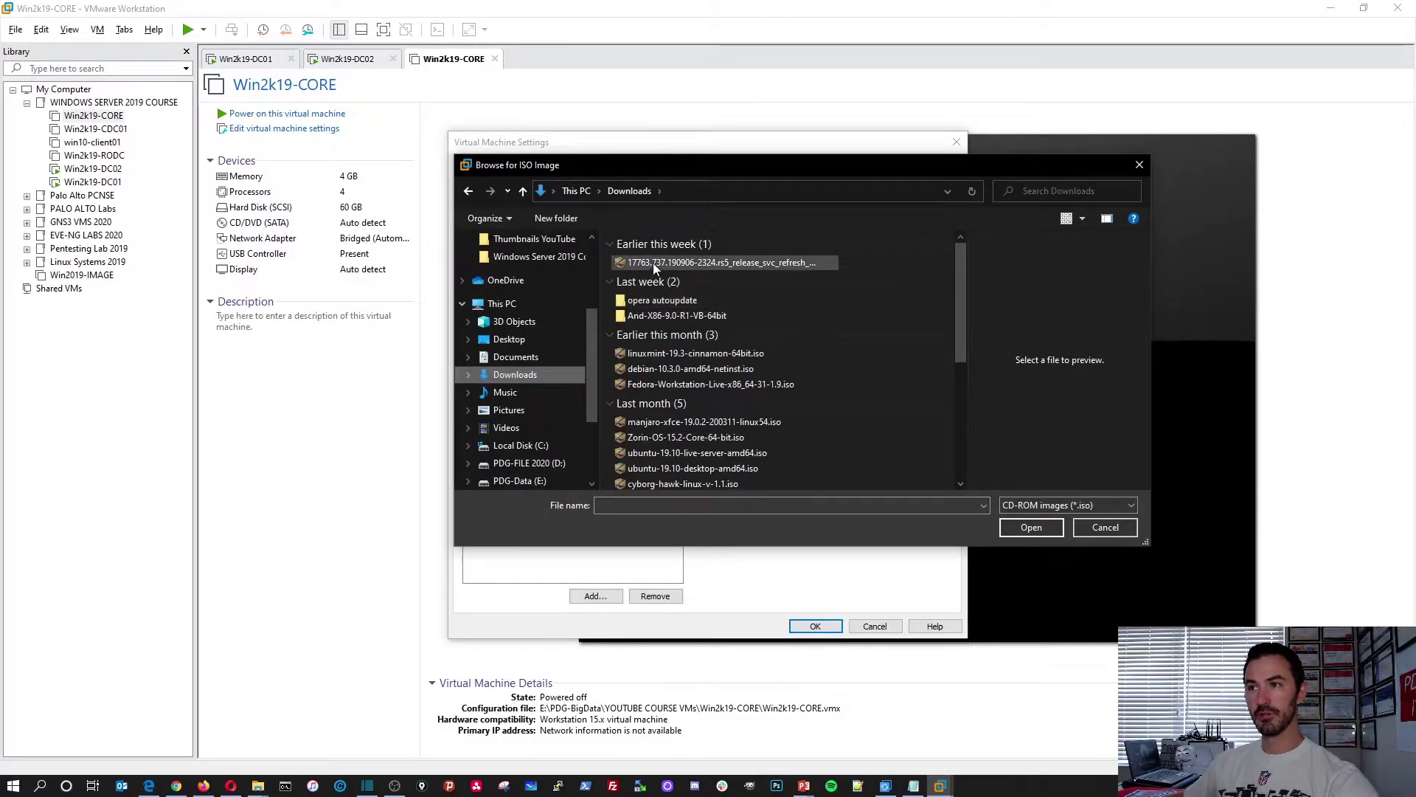
{"action": "left_click", "coordinate": [1018, 530]}
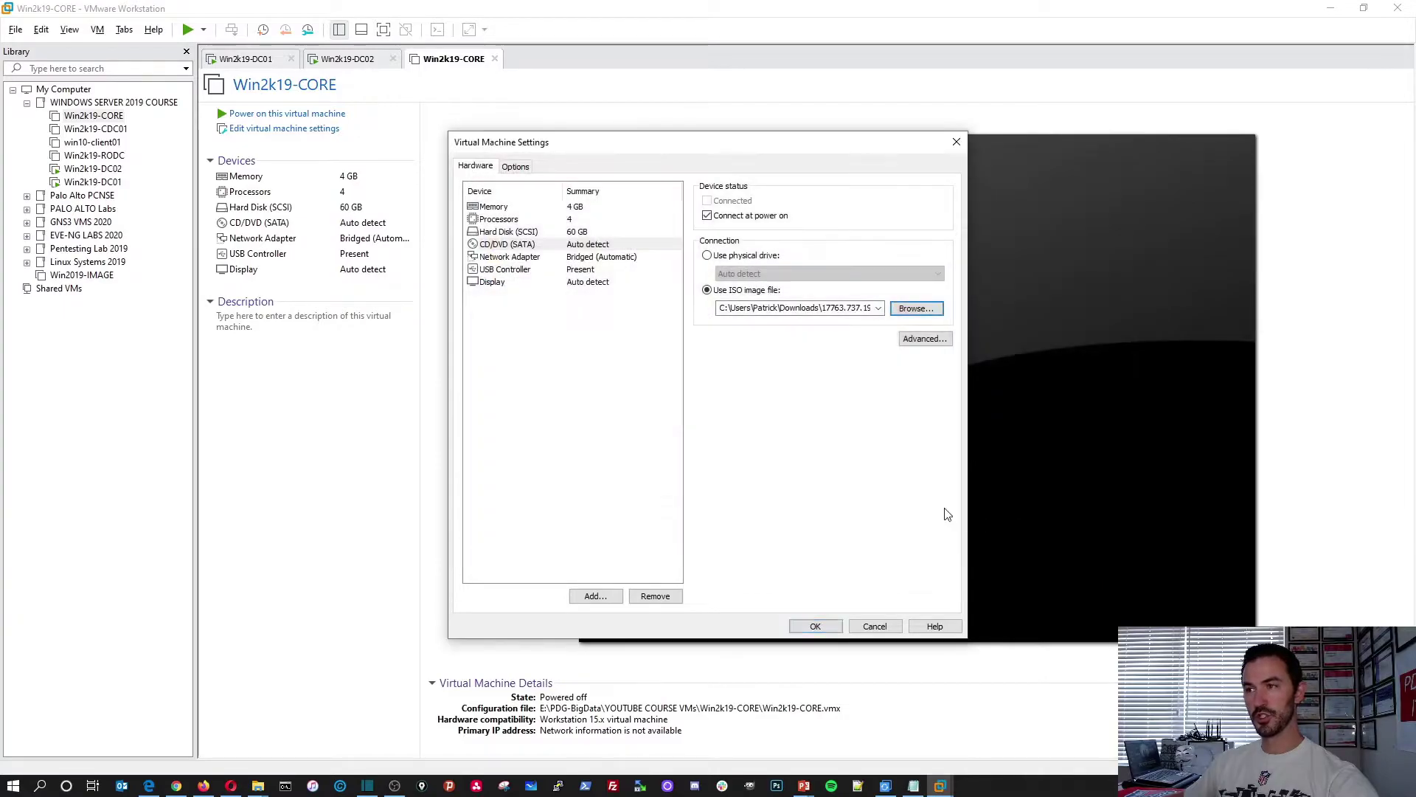
{"action": "left_click", "coordinate": [790, 625]}
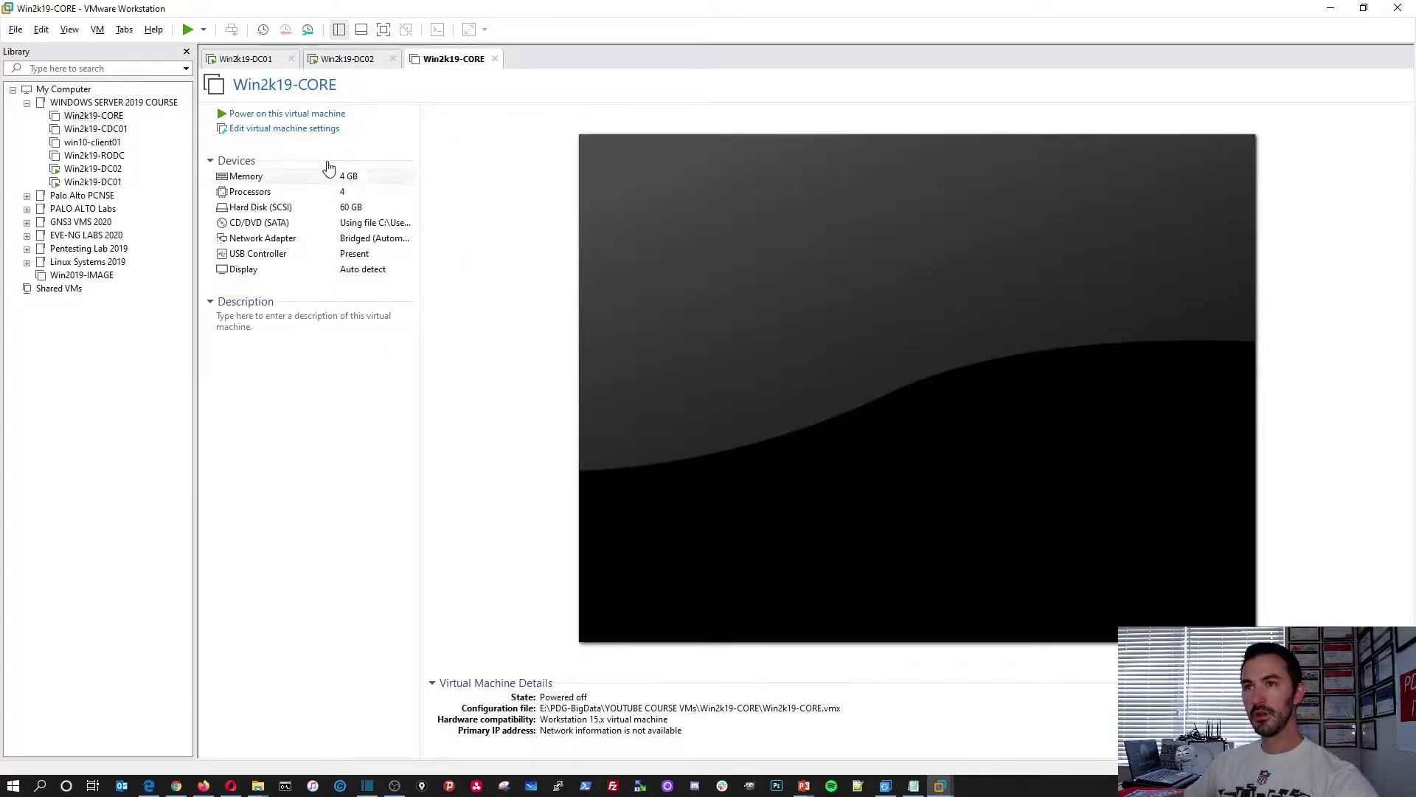
Power on Win2k19-CORE with the library hidden and boot it from the installation disc
{"action": "left_click", "coordinate": [287, 113]}
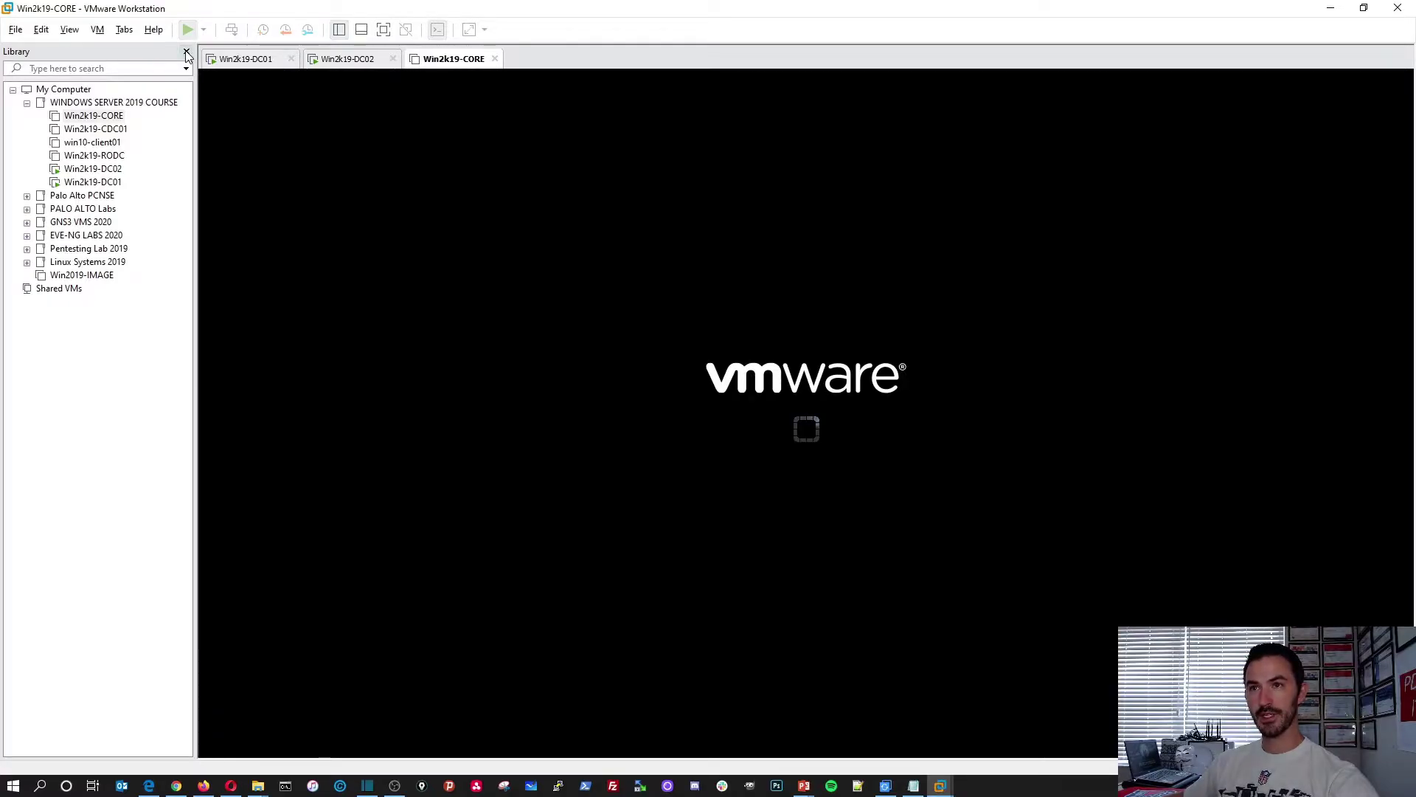
{"action": "left_click", "coordinate": [186, 51]}
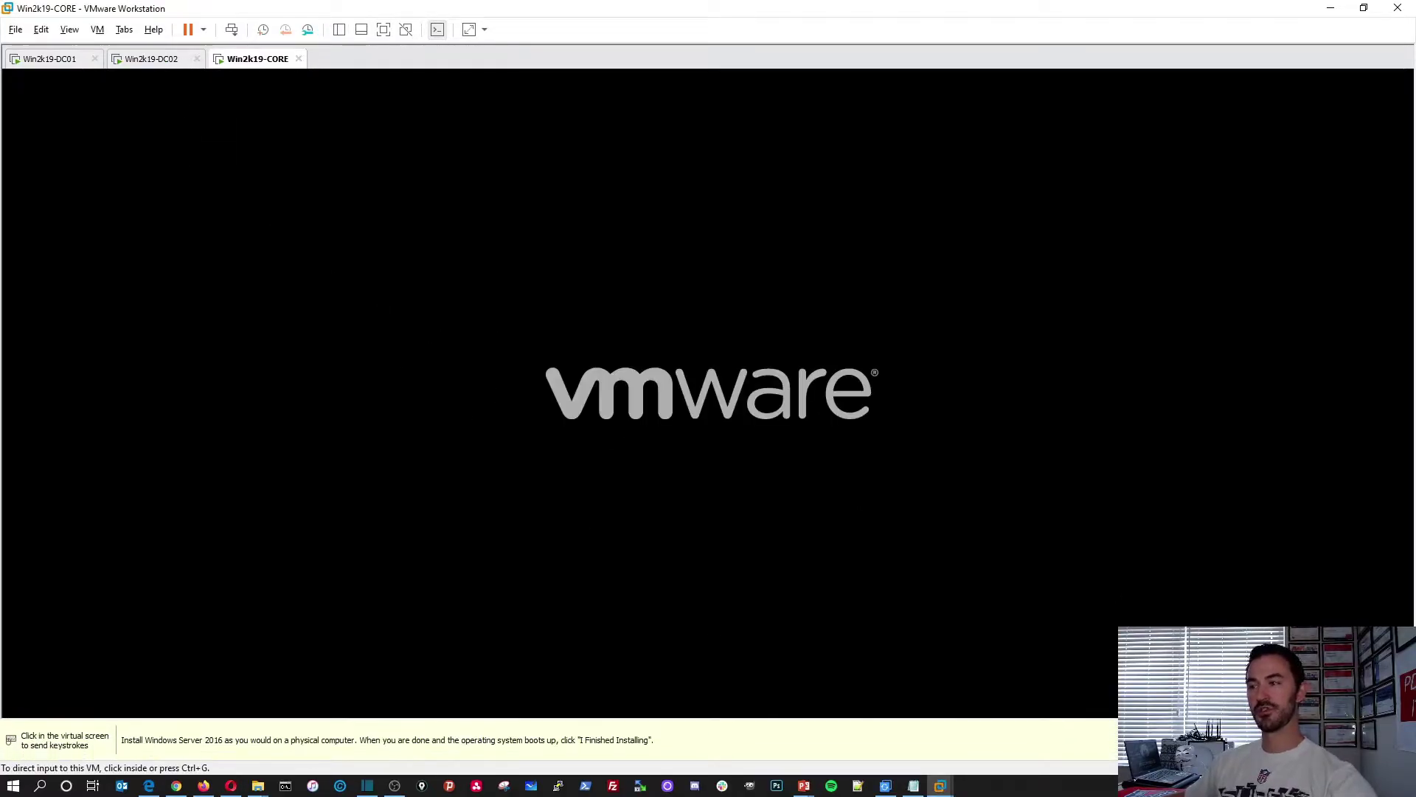
{"action": "left_click", "coordinate": [886, 496]}
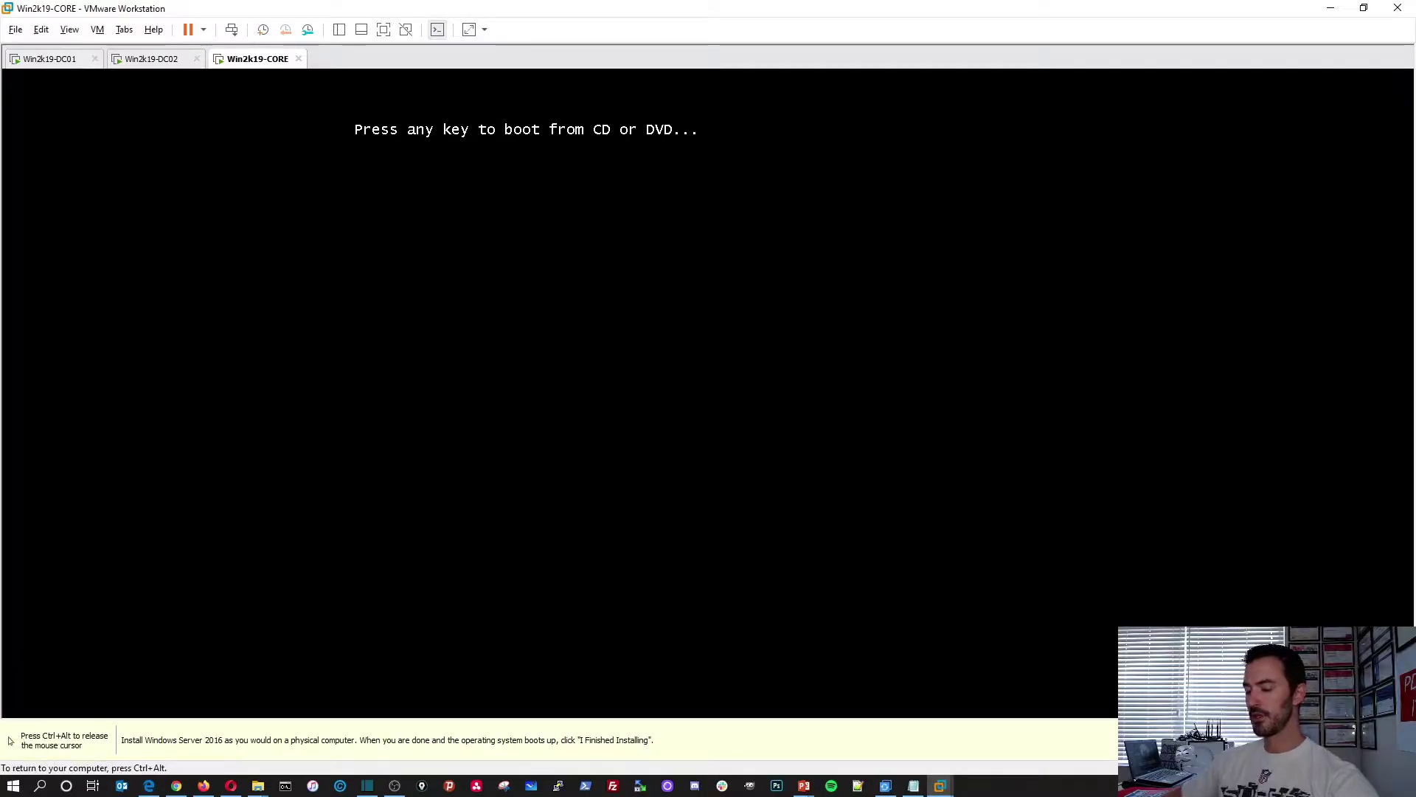
{"action": "key", "text": "Return"}
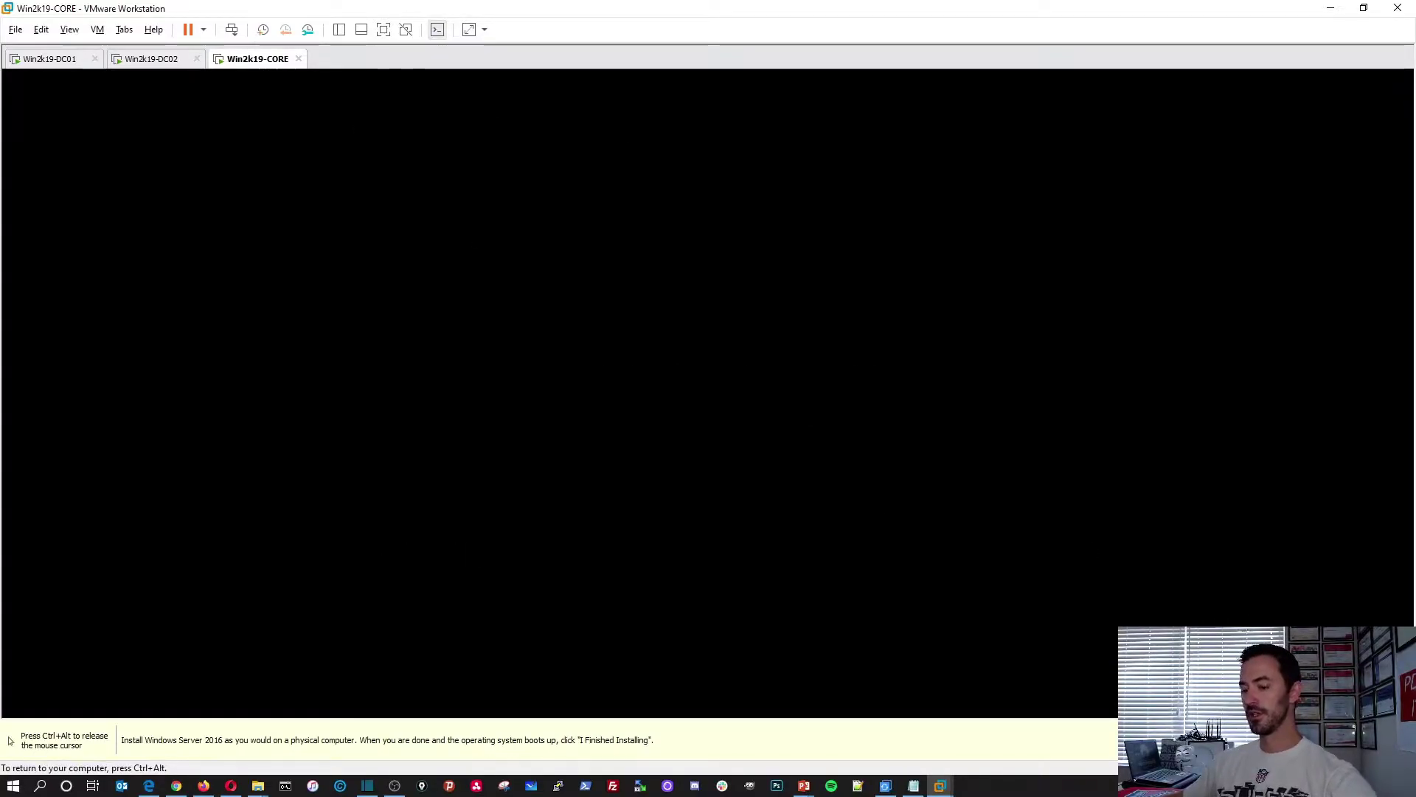
{"action": "key", "text": "ctrl+alt"}
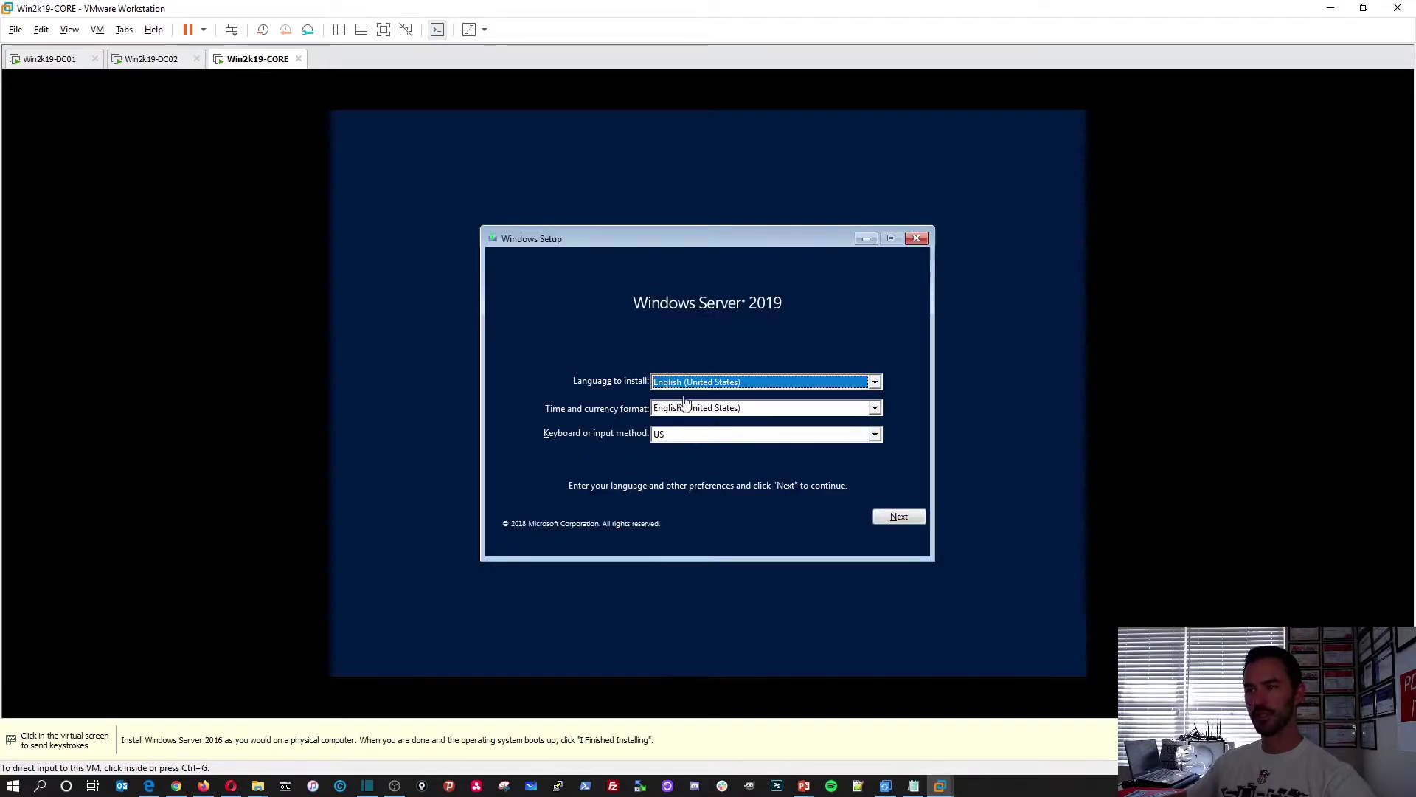
Keep default language, pick Datacenter Evaluation, accept the license terms, and choose a Custom install
{"action": "left_click", "coordinate": [894, 516]}
{"action": "left_click", "coordinate": [894, 516]}
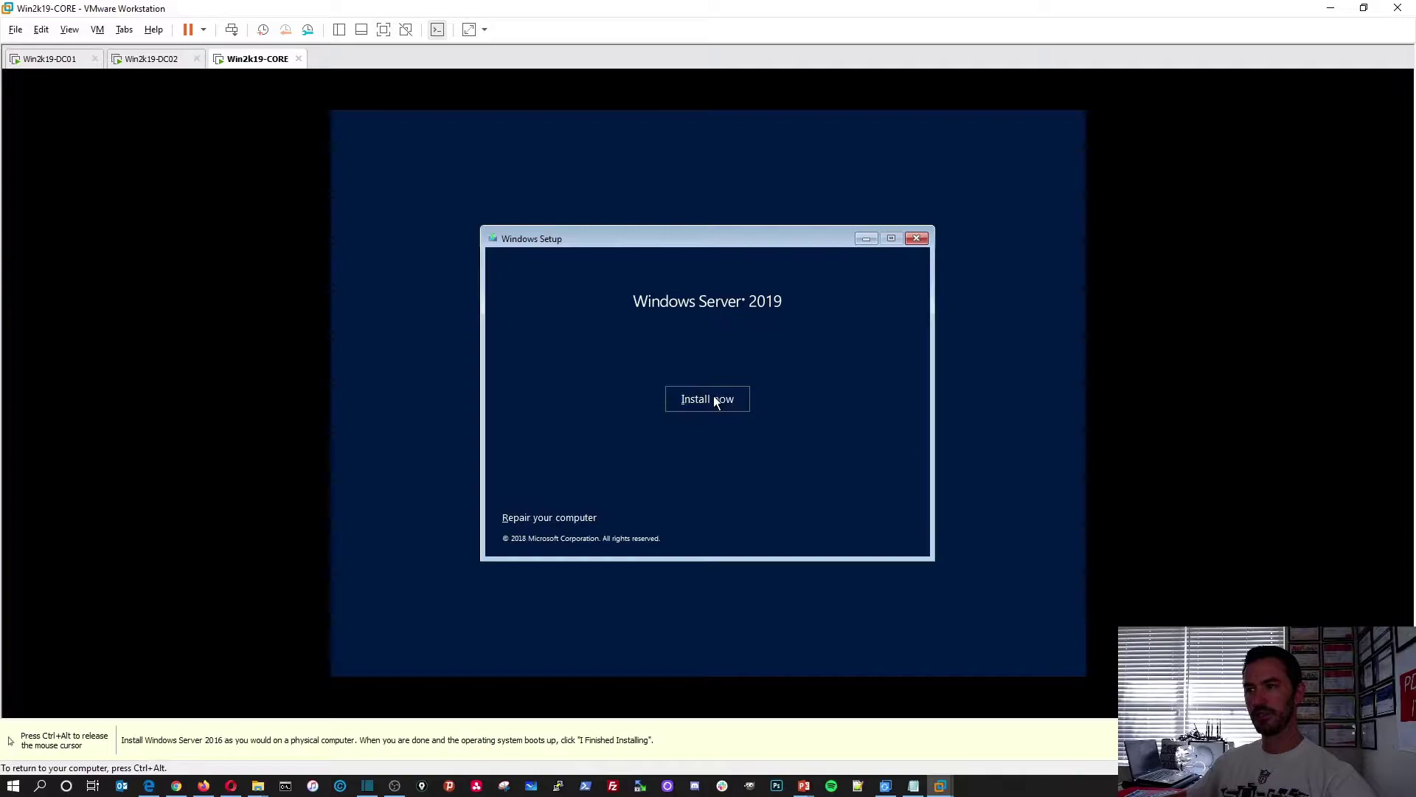
{"action": "left_click", "coordinate": [714, 397]}
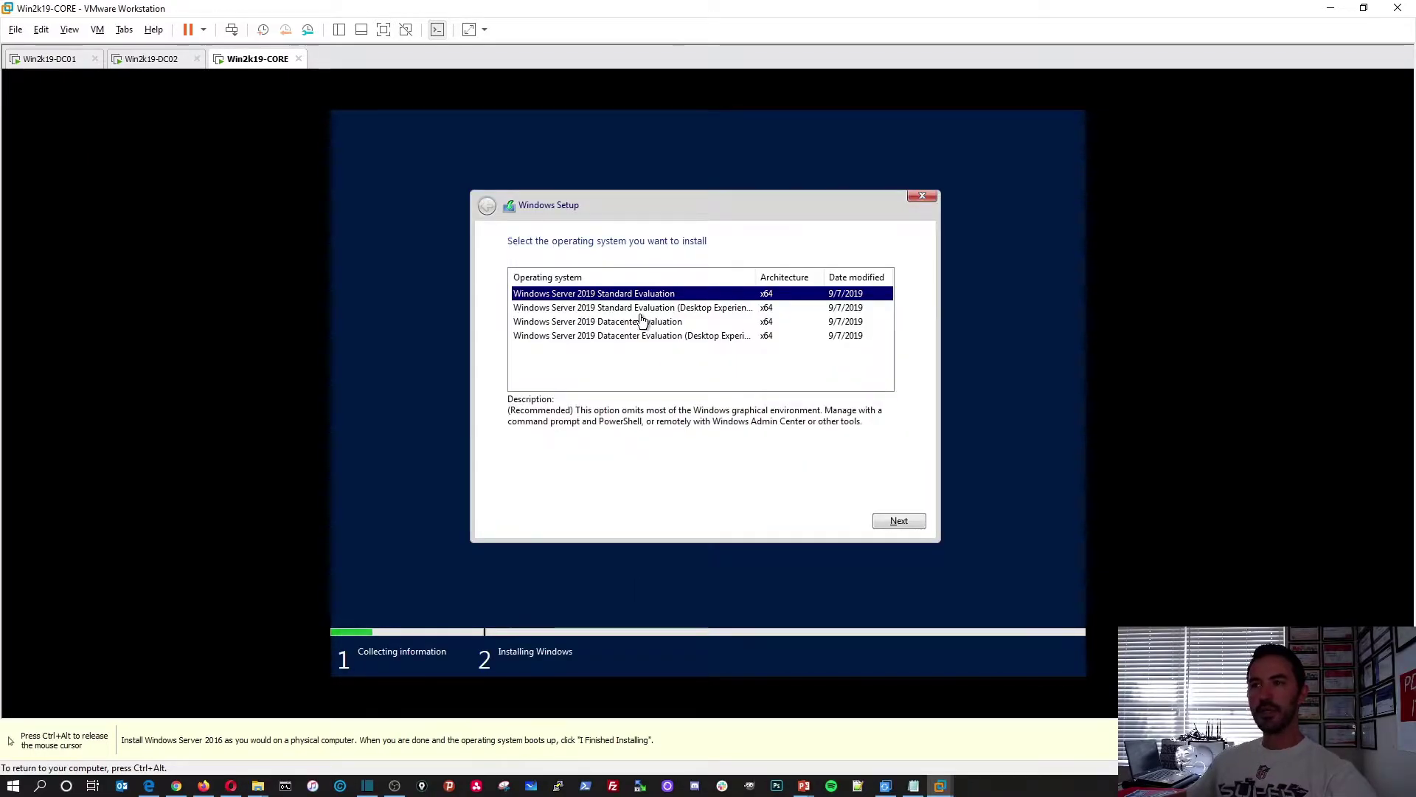
{"action": "left_click", "coordinate": [631, 324]}
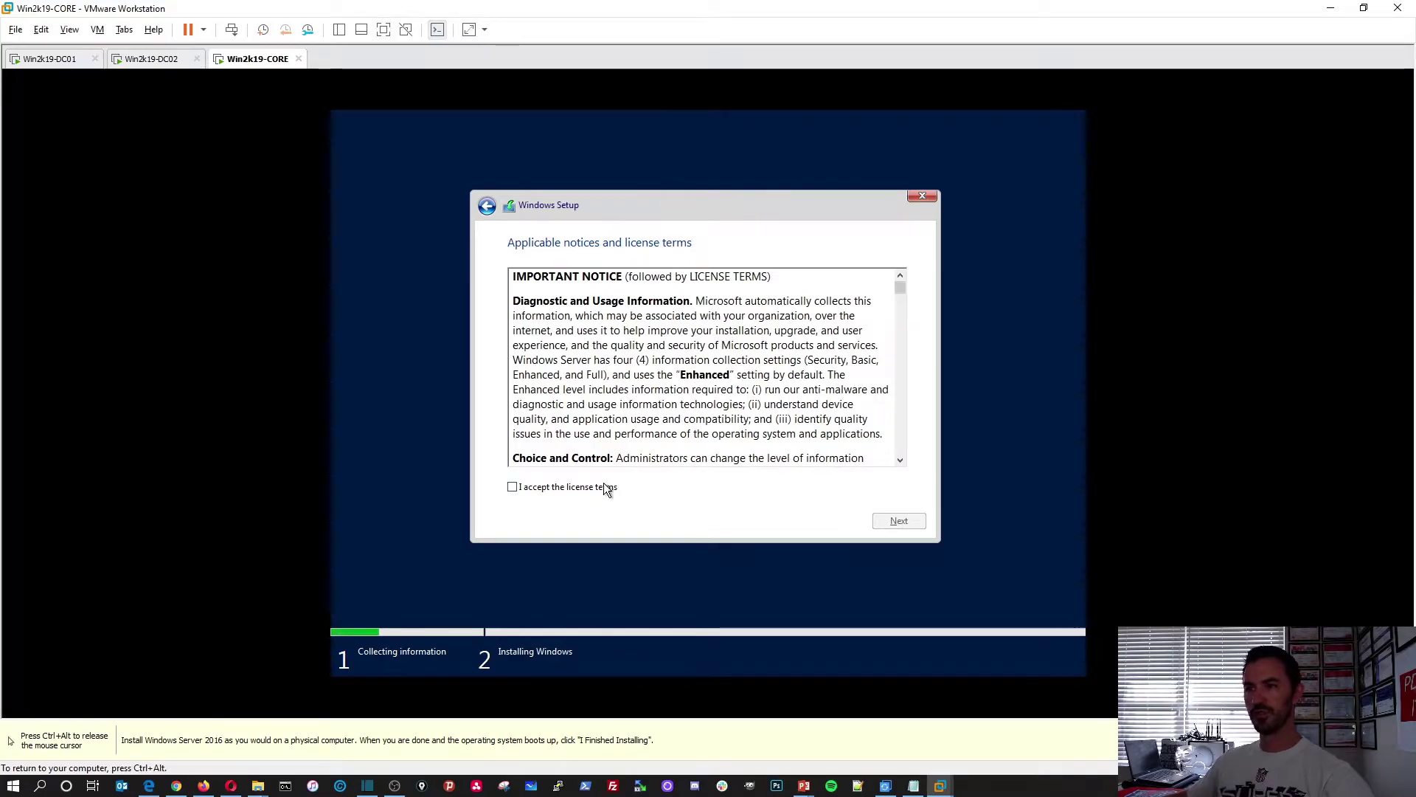
{"action": "left_click", "coordinate": [603, 485]}
{"action": "left_click", "coordinate": [894, 520]}
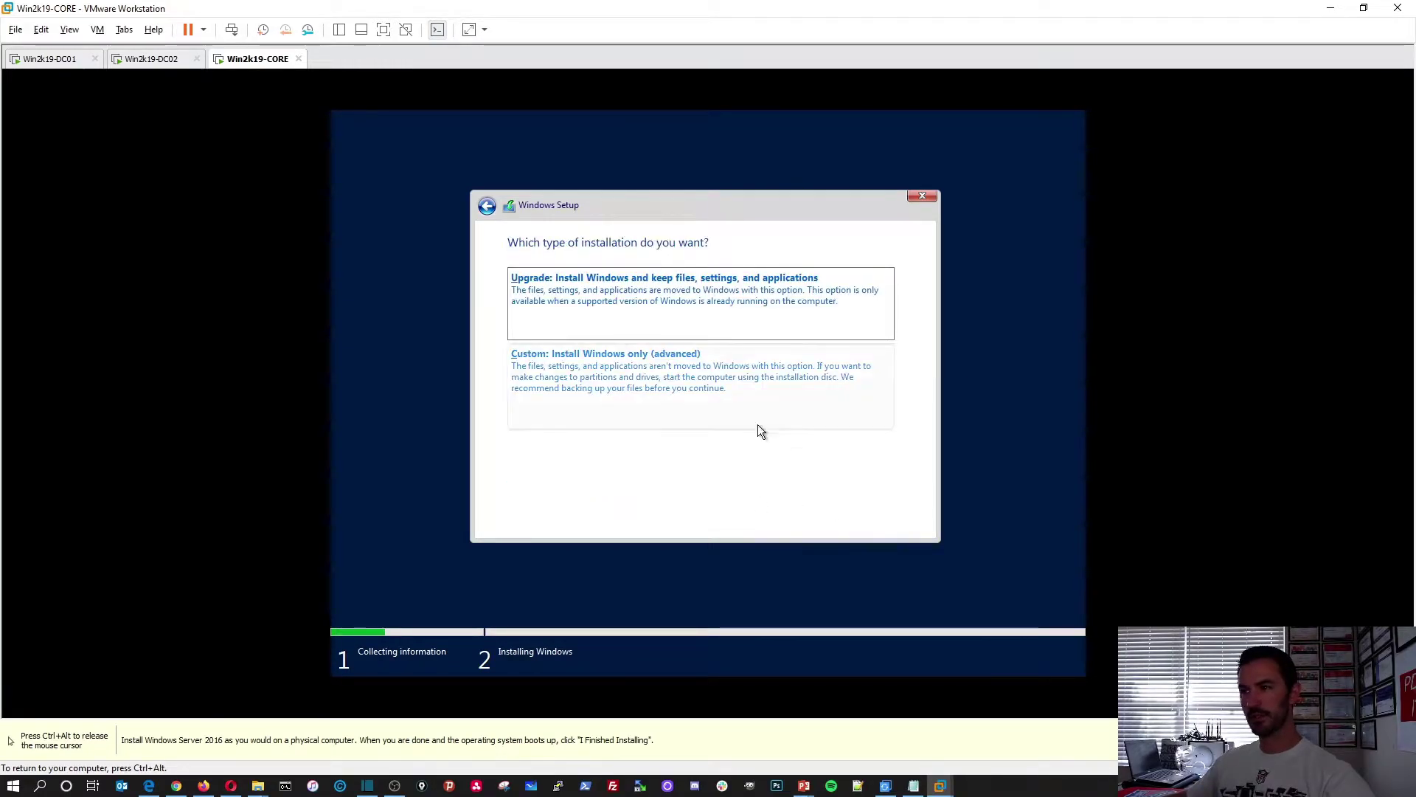
{"action": "left_click", "coordinate": [673, 388]}
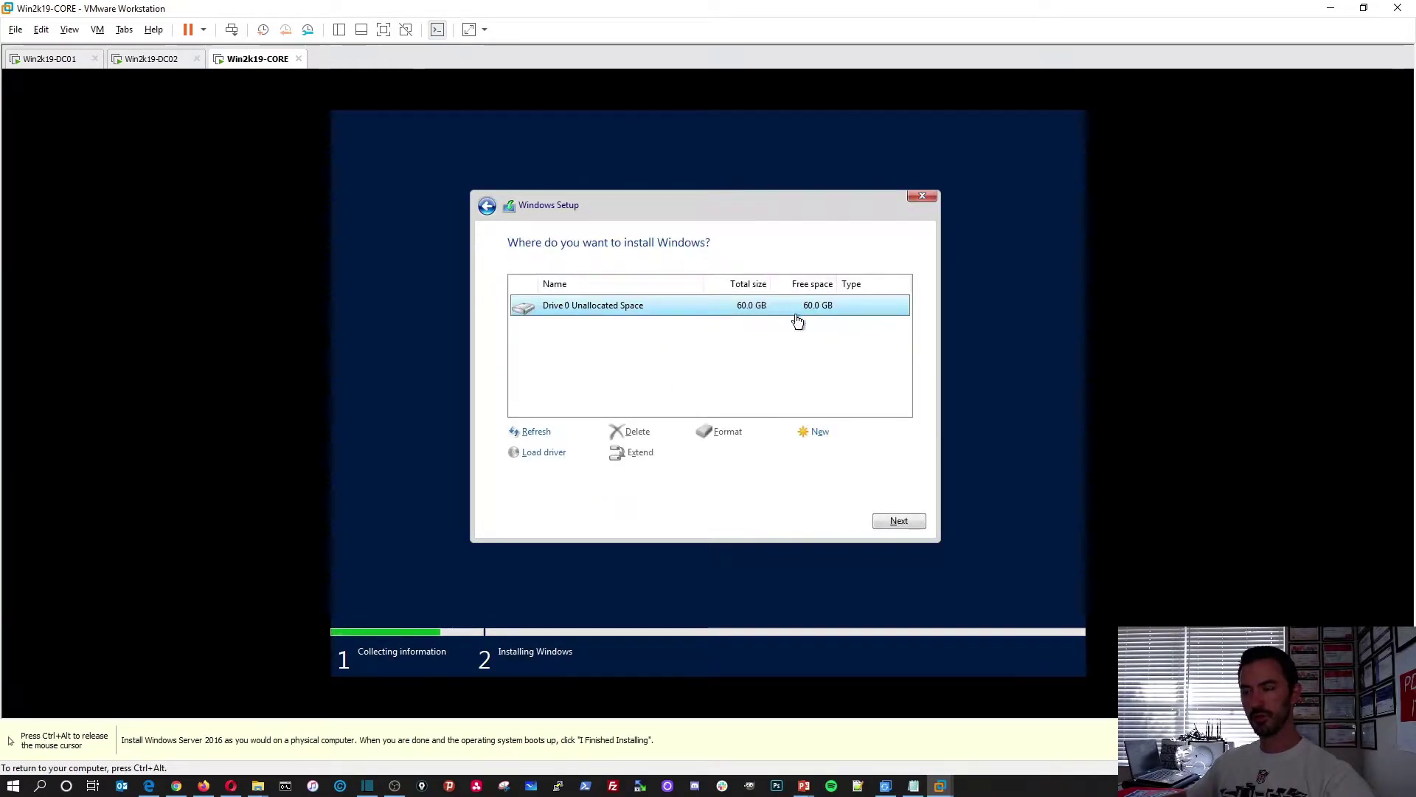
Install Windows onto Drive 0's 60 GB unallocated space, then switch to the Win2k19-DC01 VM
{"action": "left_click", "coordinate": [905, 520]}
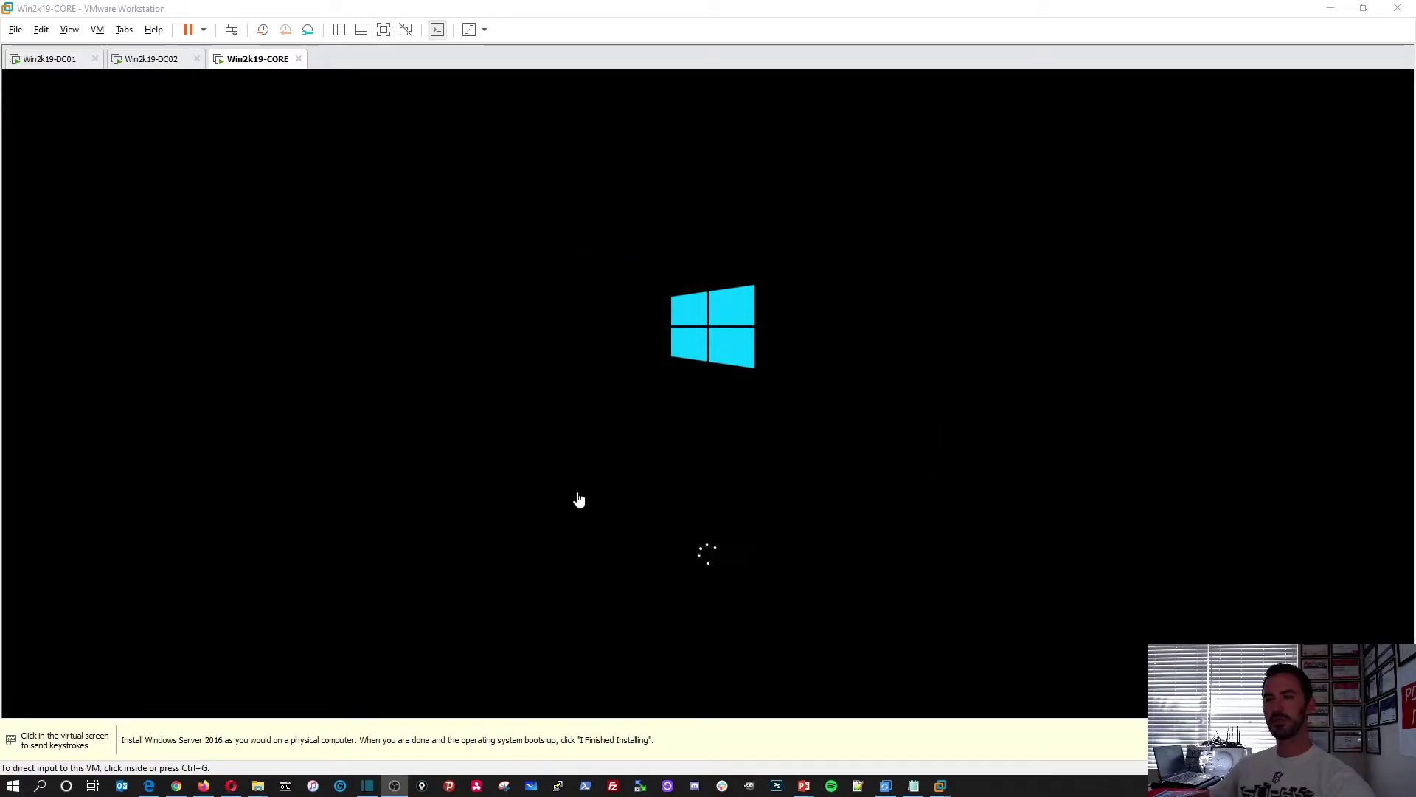
{"action": "left_click", "coordinate": [48, 64]}
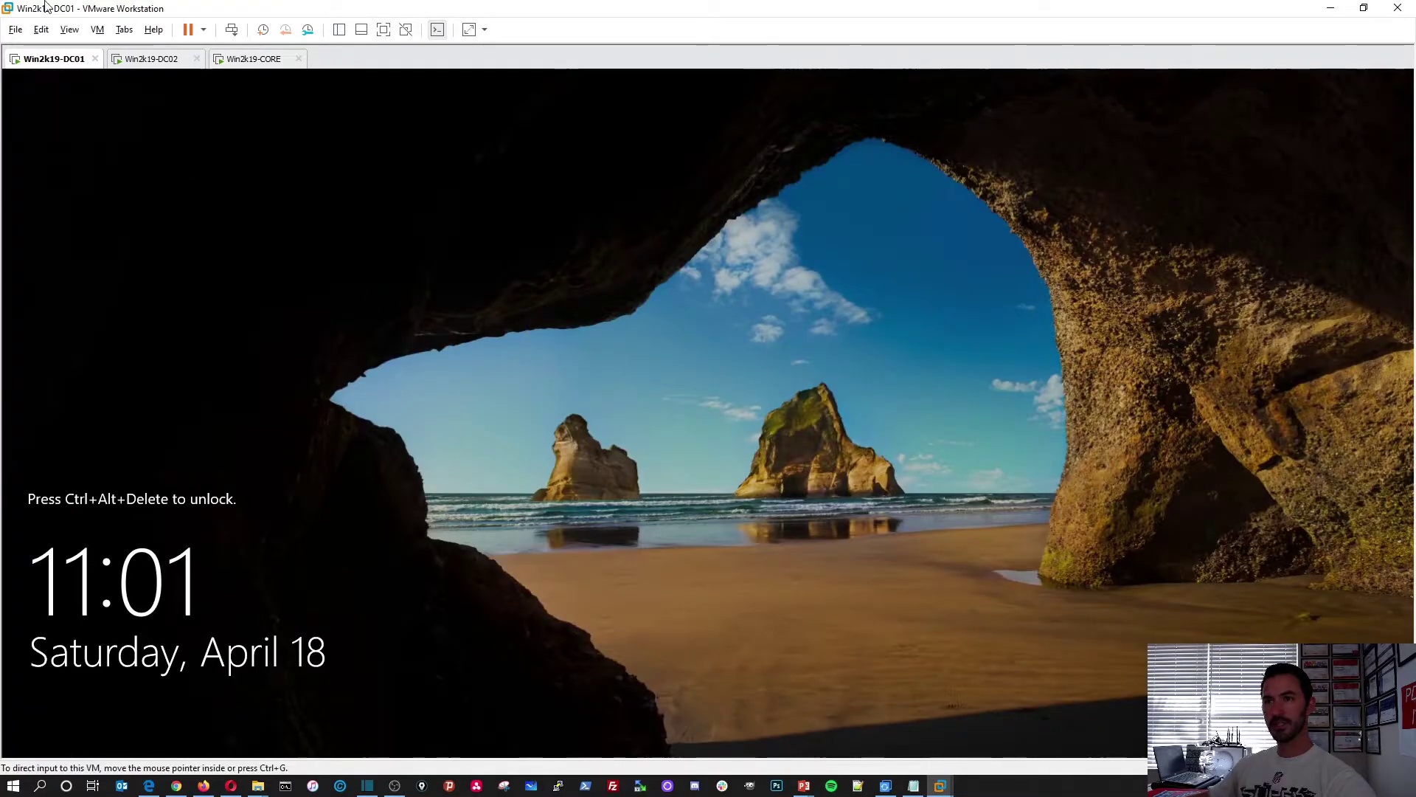
Sign in to DC01 with the administrator password, delete the WIN2K19-CDC01 computer object, and refresh Computers
{"action": "left_click", "coordinate": [231, 29]}
{"action": "left_click", "coordinate": [657, 477]}
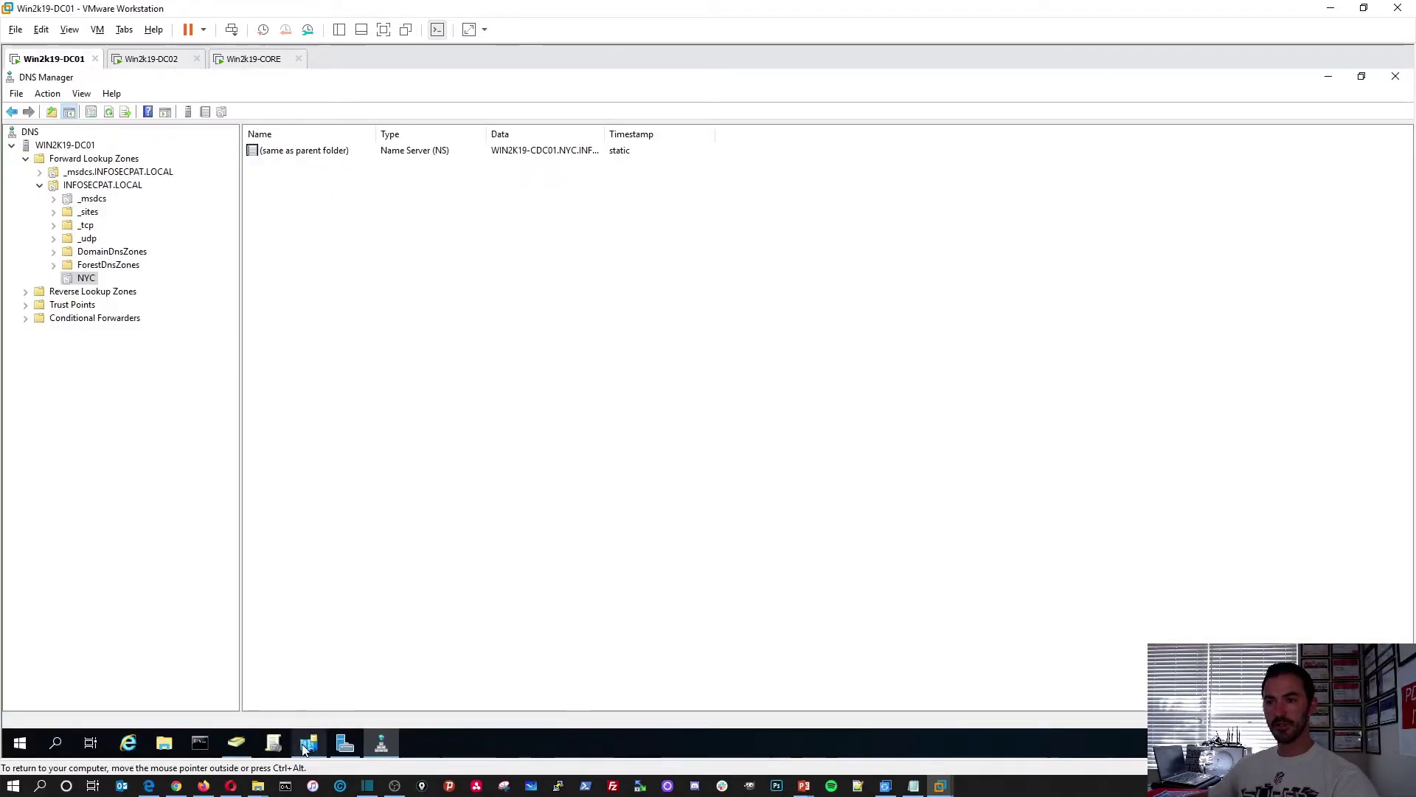
{"action": "left_click", "coordinate": [236, 743]}
{"action": "left_click", "coordinate": [78, 185]}
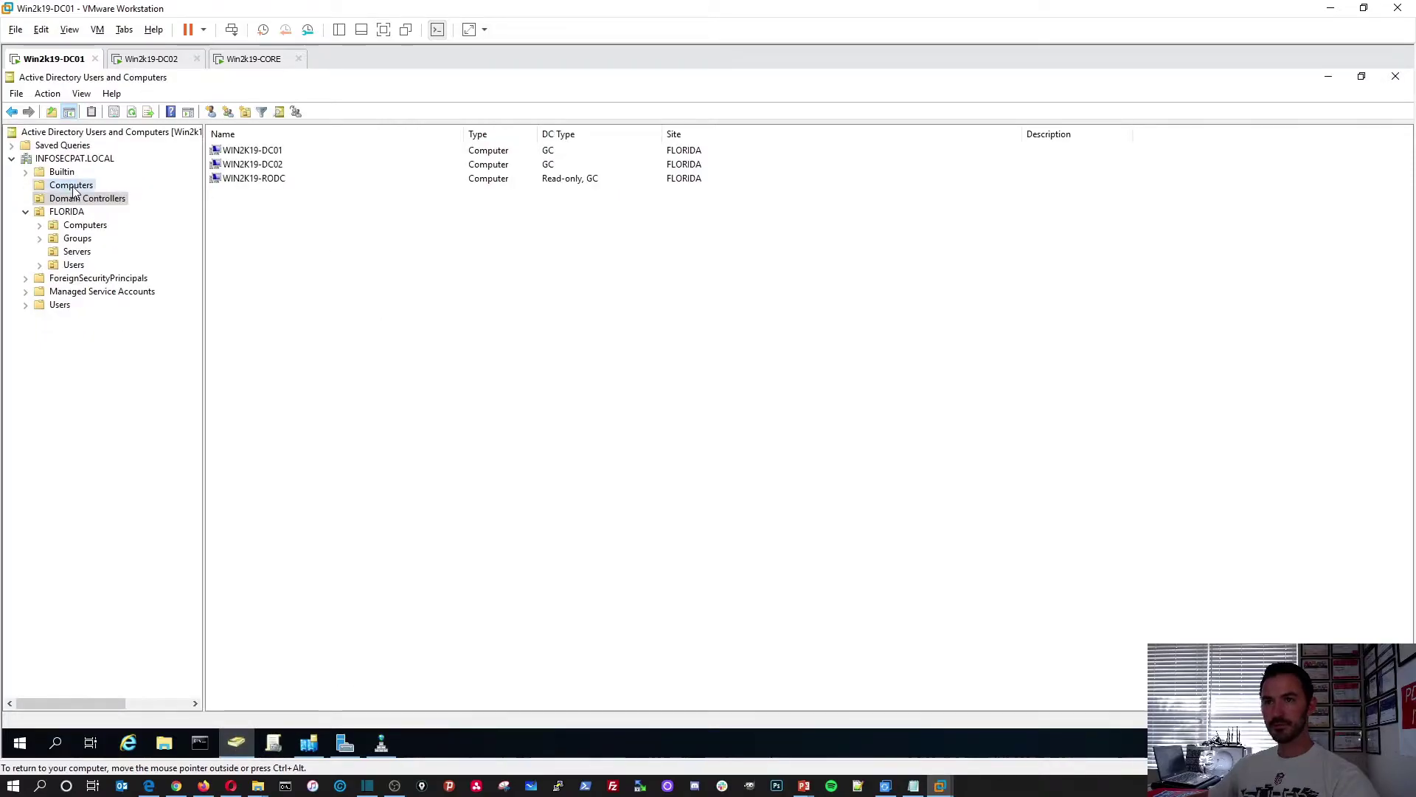
{"action": "left_click", "coordinate": [271, 155]}
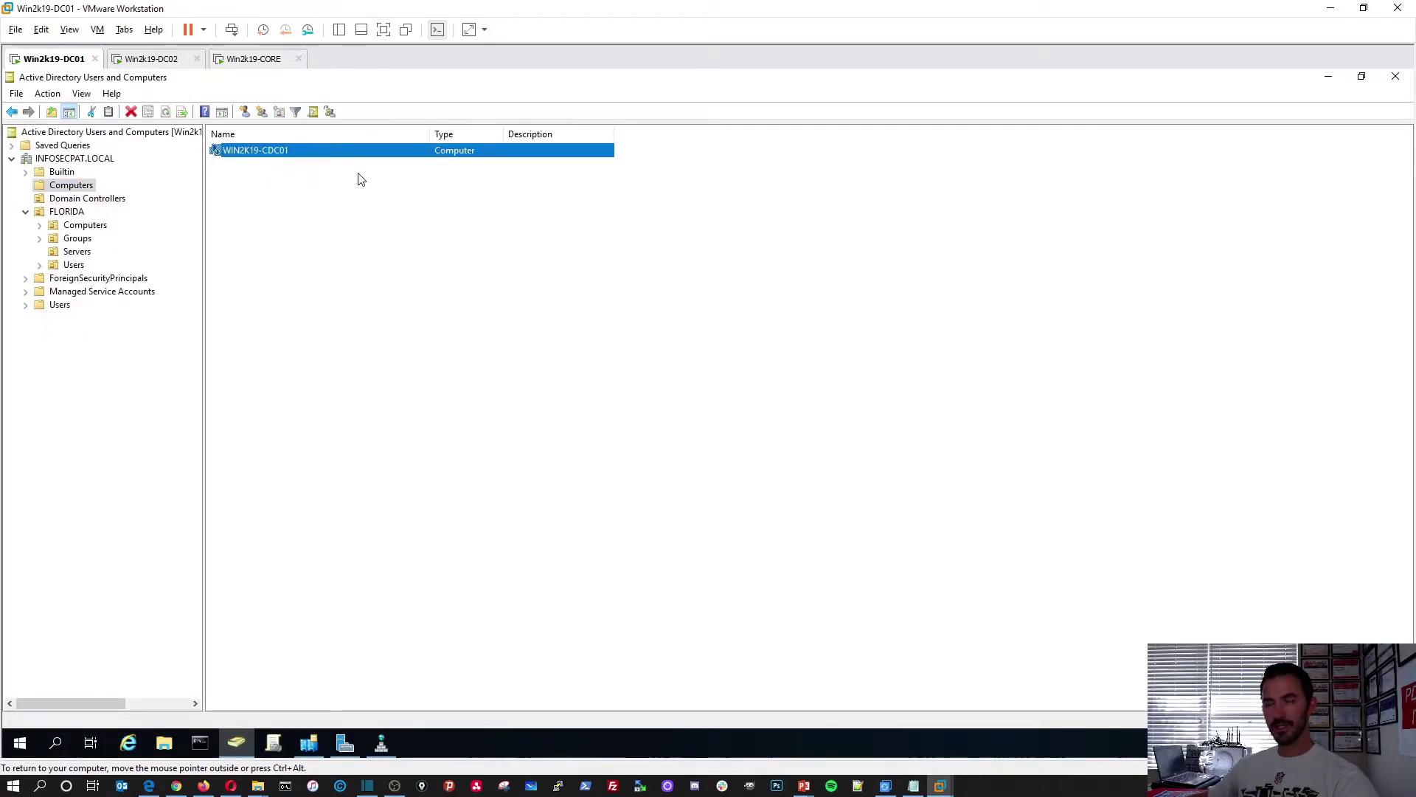
{"action": "right_click", "coordinate": [285, 156]}
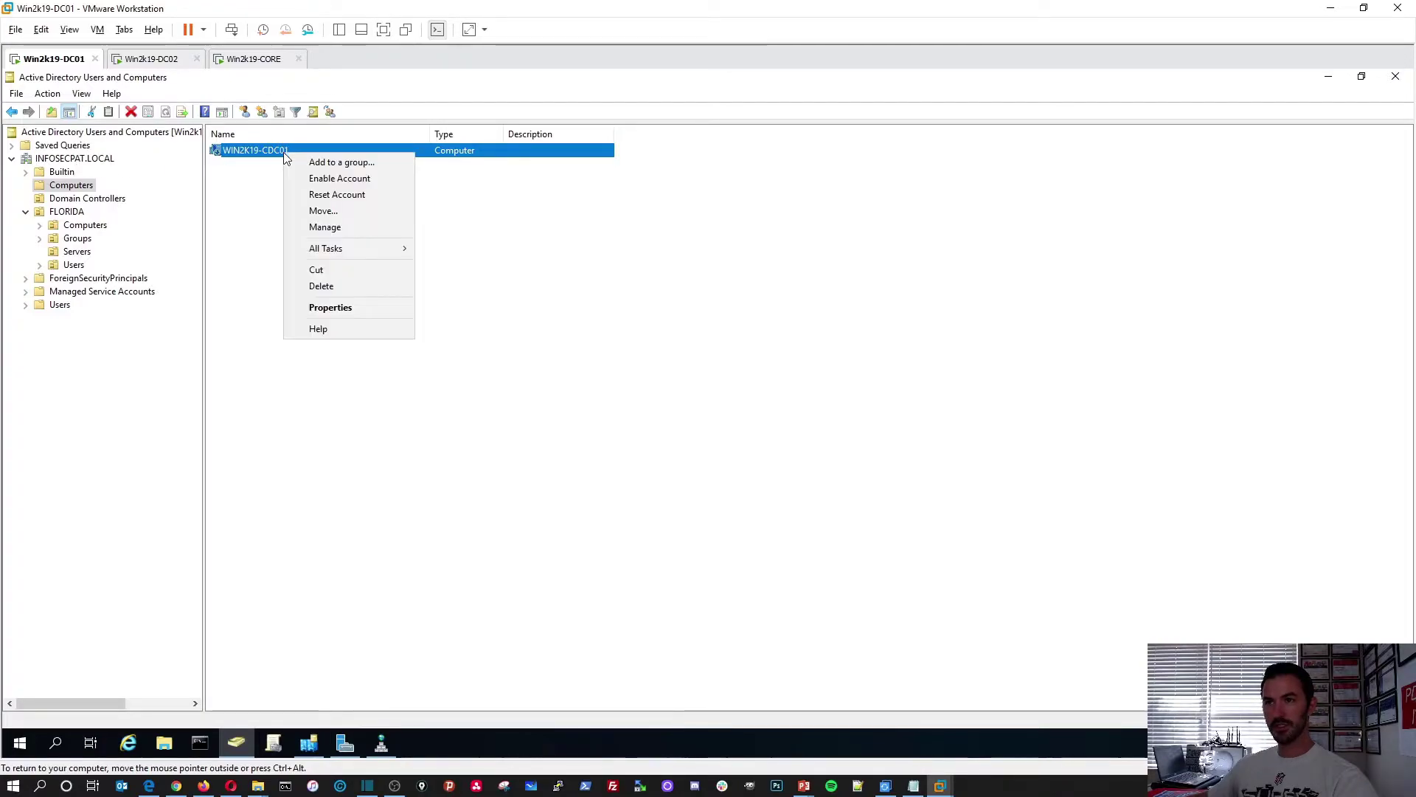
{"action": "left_click", "coordinate": [325, 286]}
{"action": "left_click", "coordinate": [748, 465]}
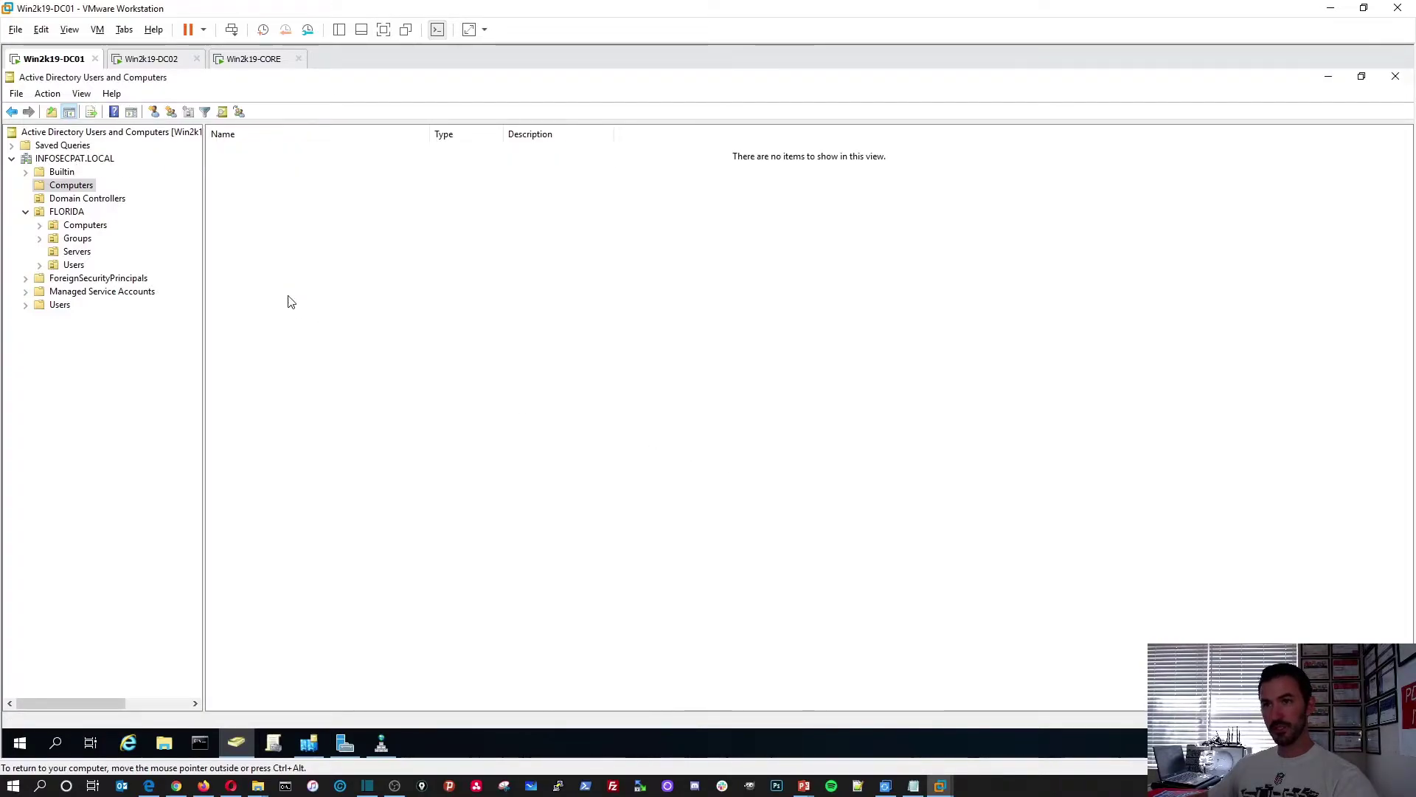
{"action": "right_click", "coordinate": [300, 199]}
{"action": "left_click", "coordinate": [341, 284]}
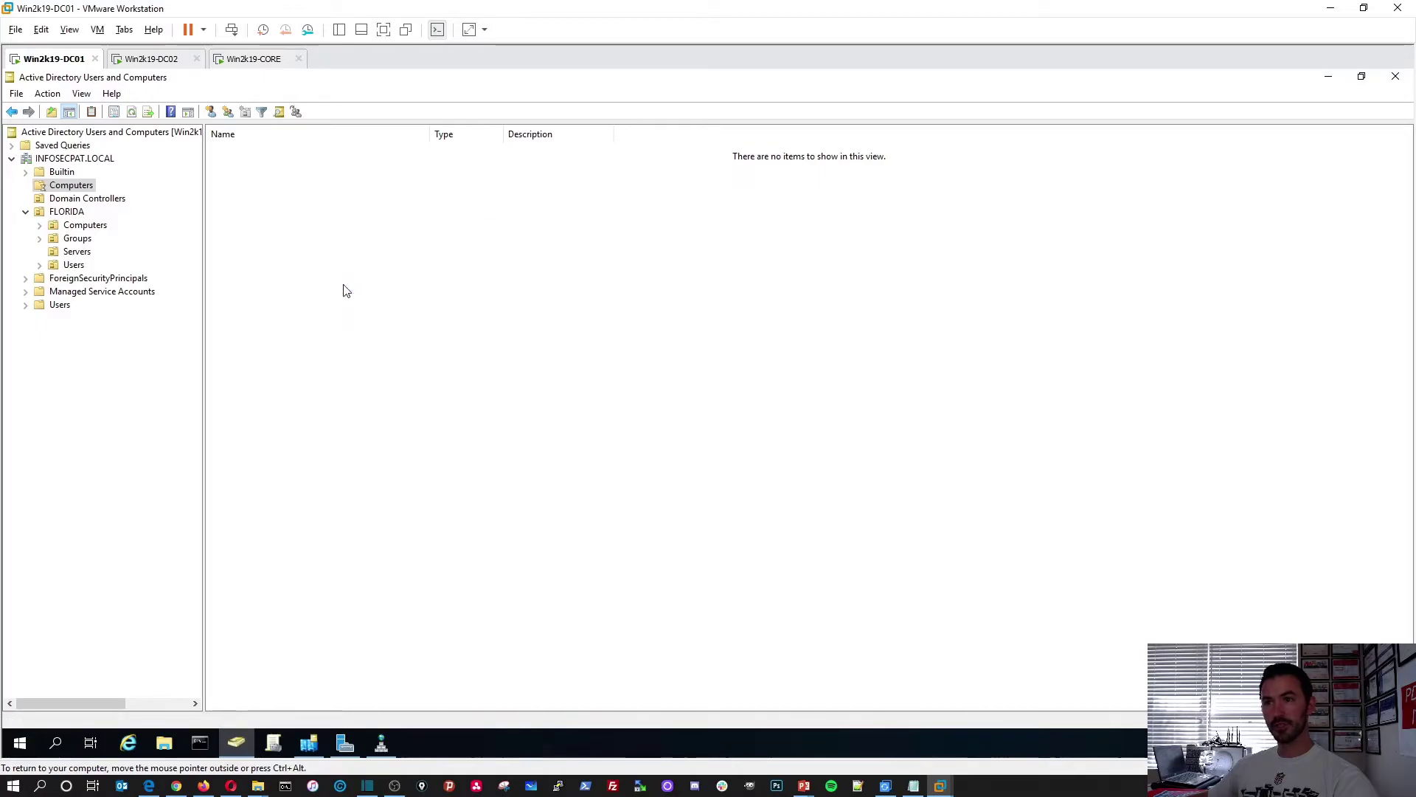
Sign in on Win2k19-DC02, refresh its Computers container, then return to Win2k19-CORE
{"action": "left_click", "coordinate": [154, 59]}
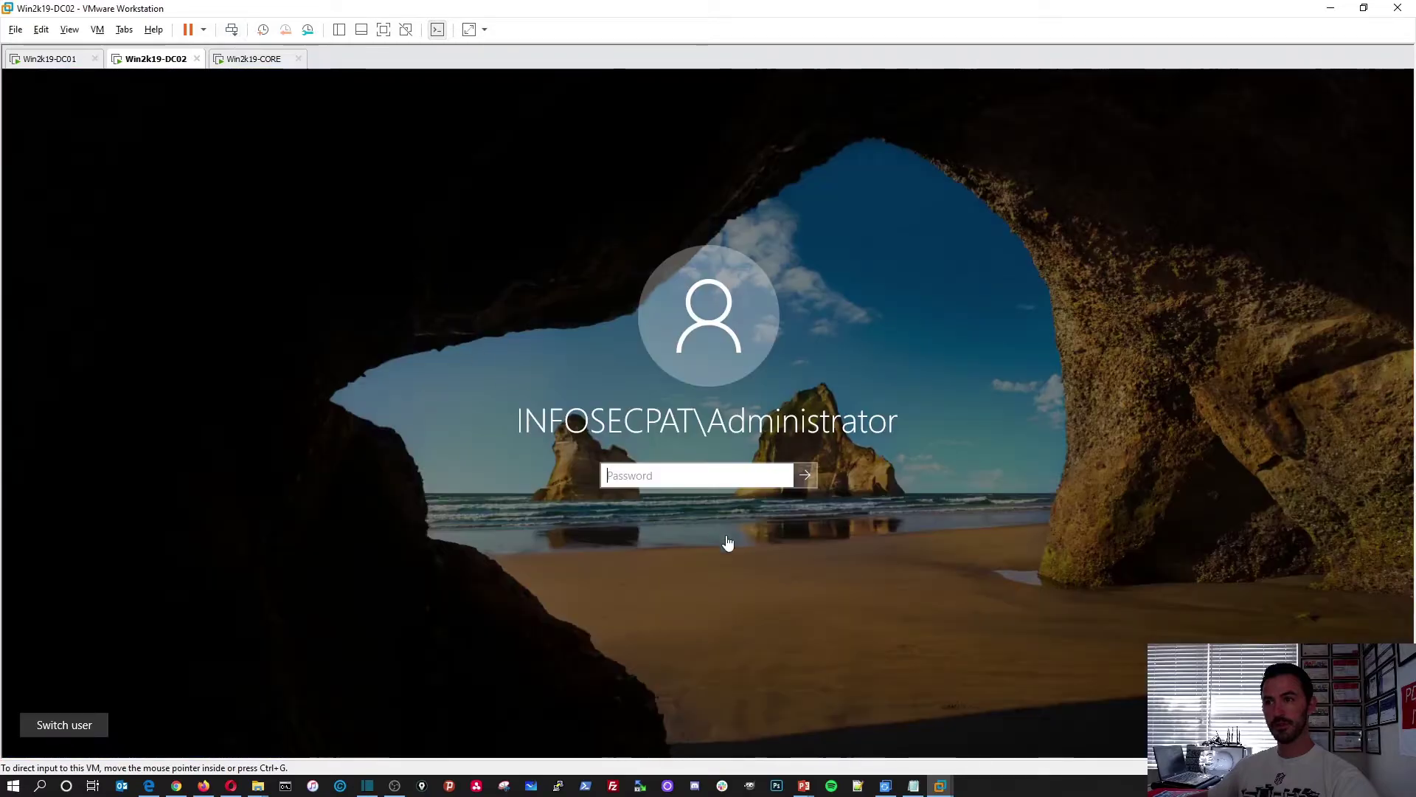
{"action": "type", "text": "•••"}
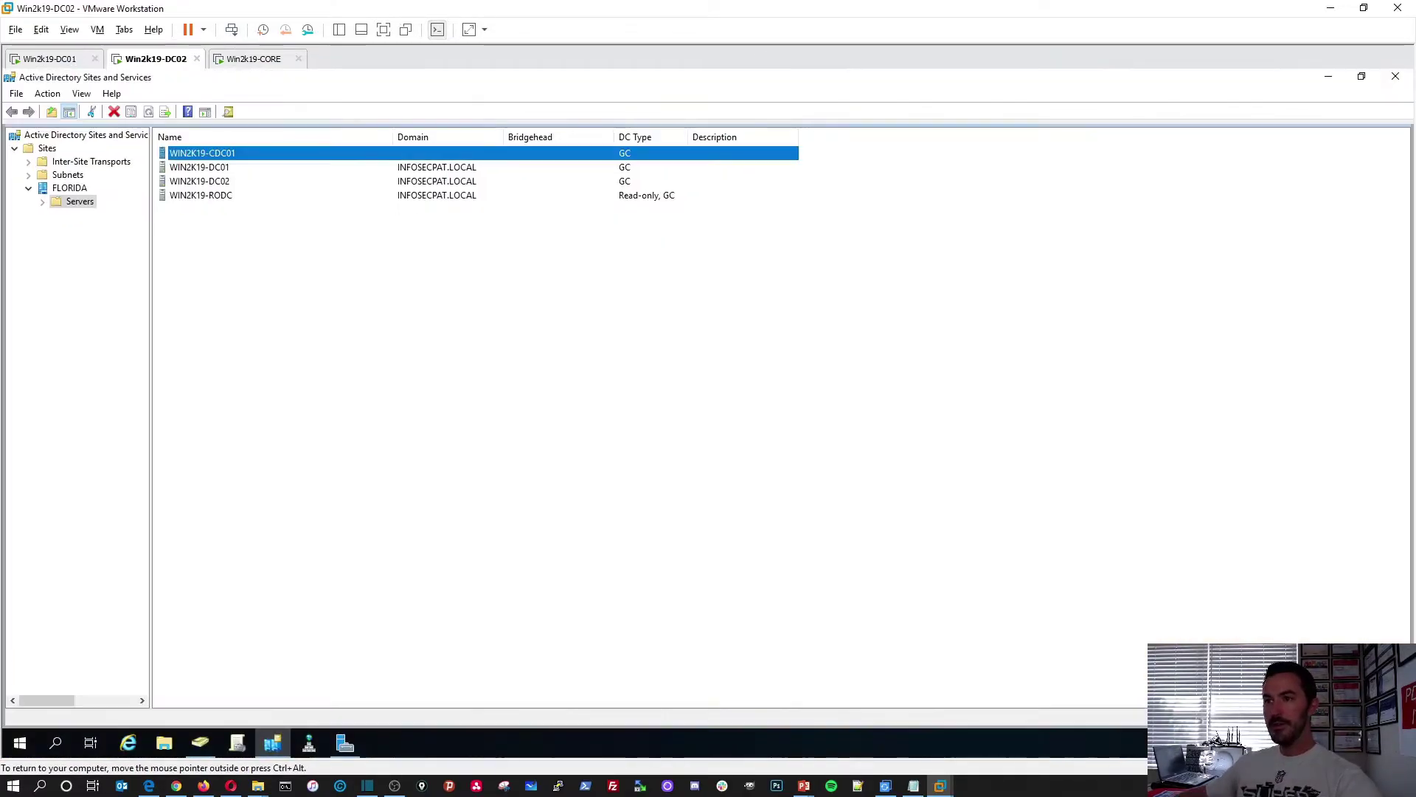
{"action": "left_click", "coordinate": [190, 749]}
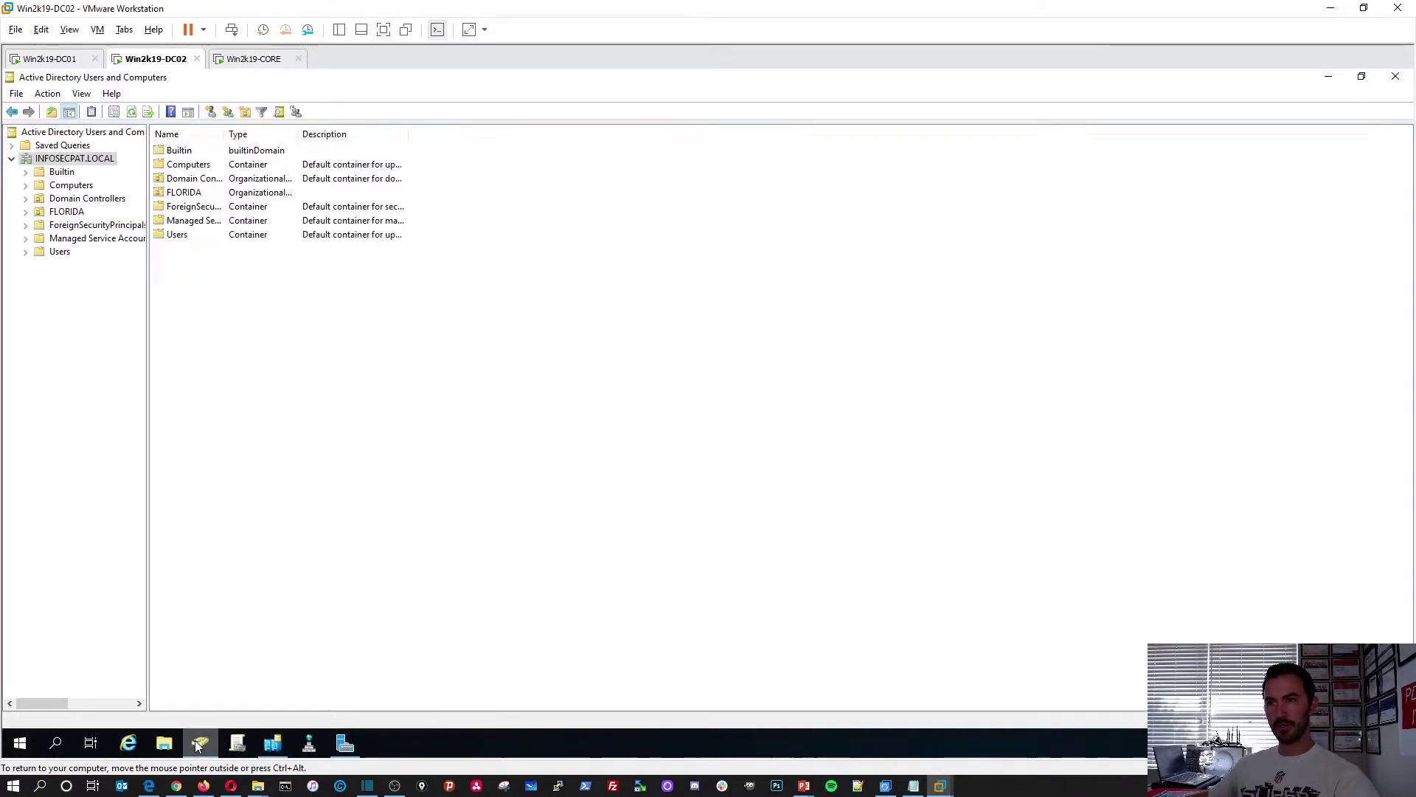
{"action": "left_click", "coordinate": [80, 190]}
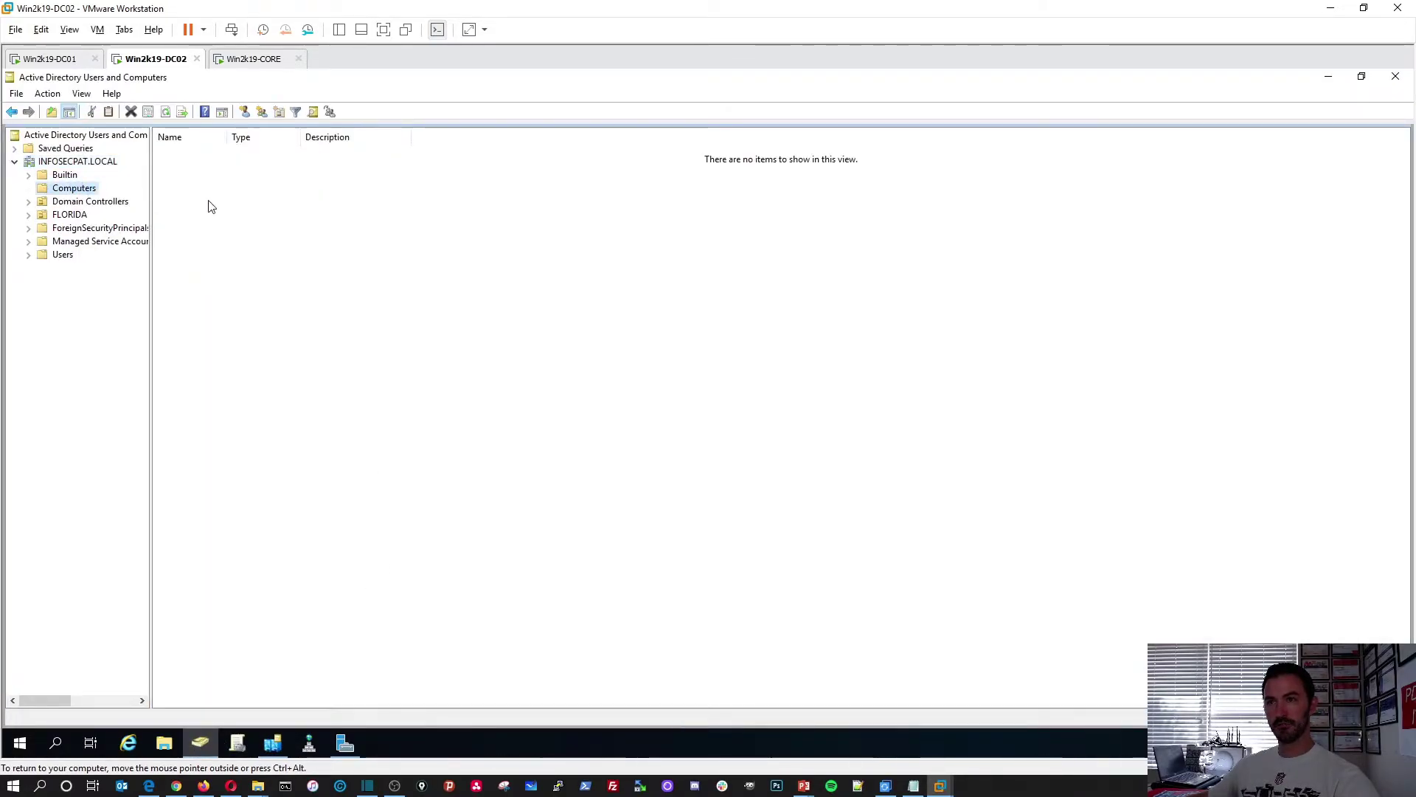
{"action": "right_click", "coordinate": [234, 201]}
{"action": "mouse_move", "coordinate": [275, 243]}
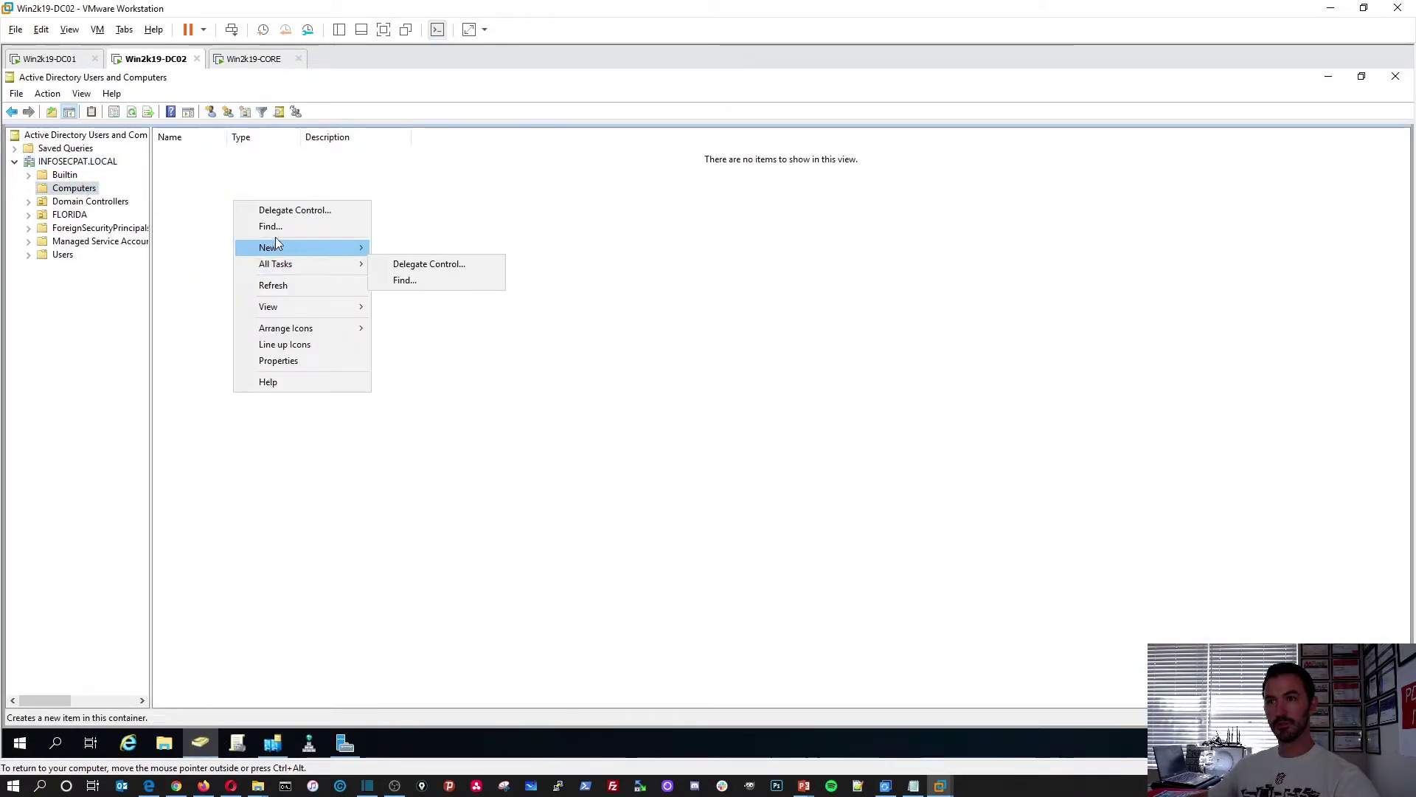
{"action": "left_click", "coordinate": [277, 286]}
{"action": "left_click", "coordinate": [222, 65]}
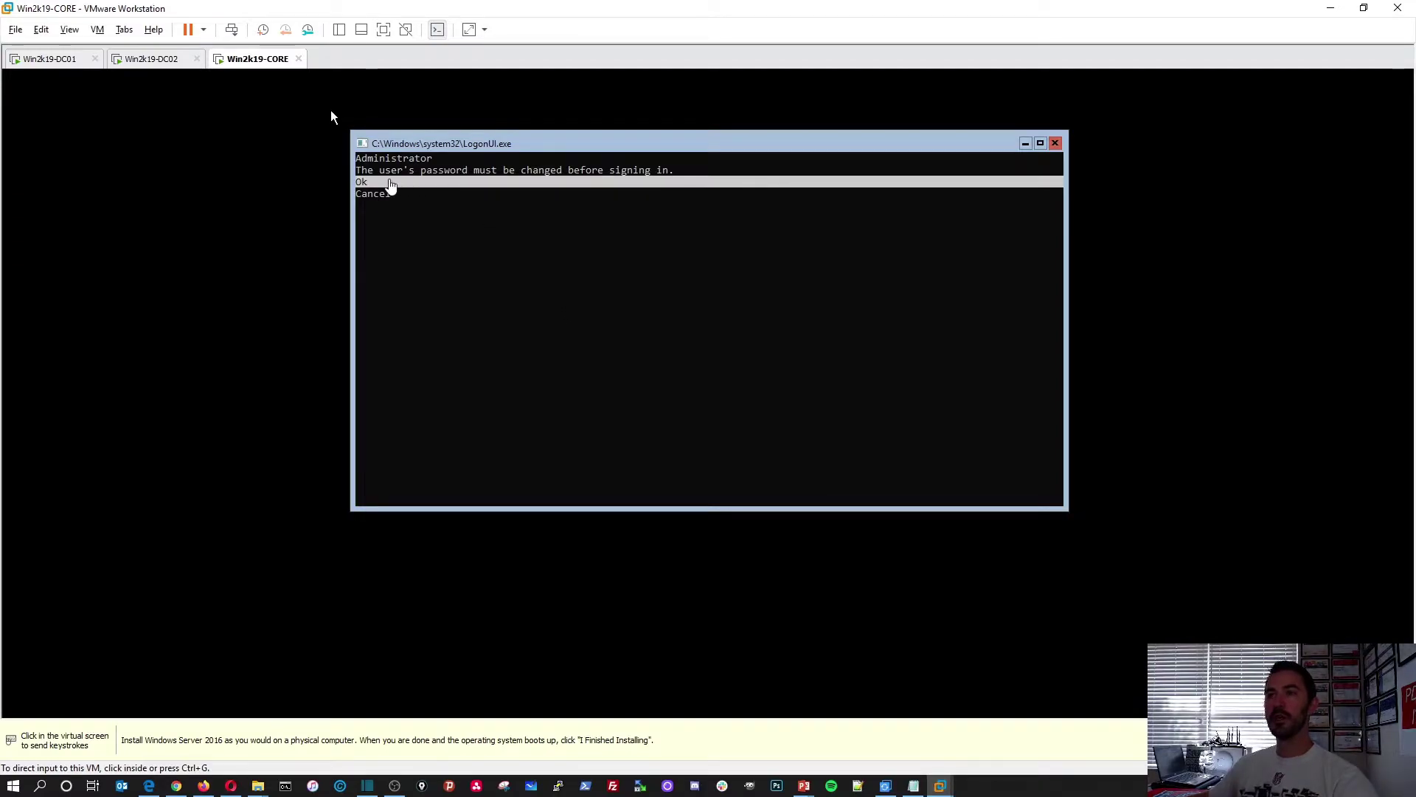
Enter and confirm a new Administrator password on Win2k19-CORE and sign in to its command prompt
{"action": "left_click", "coordinate": [332, 114]}
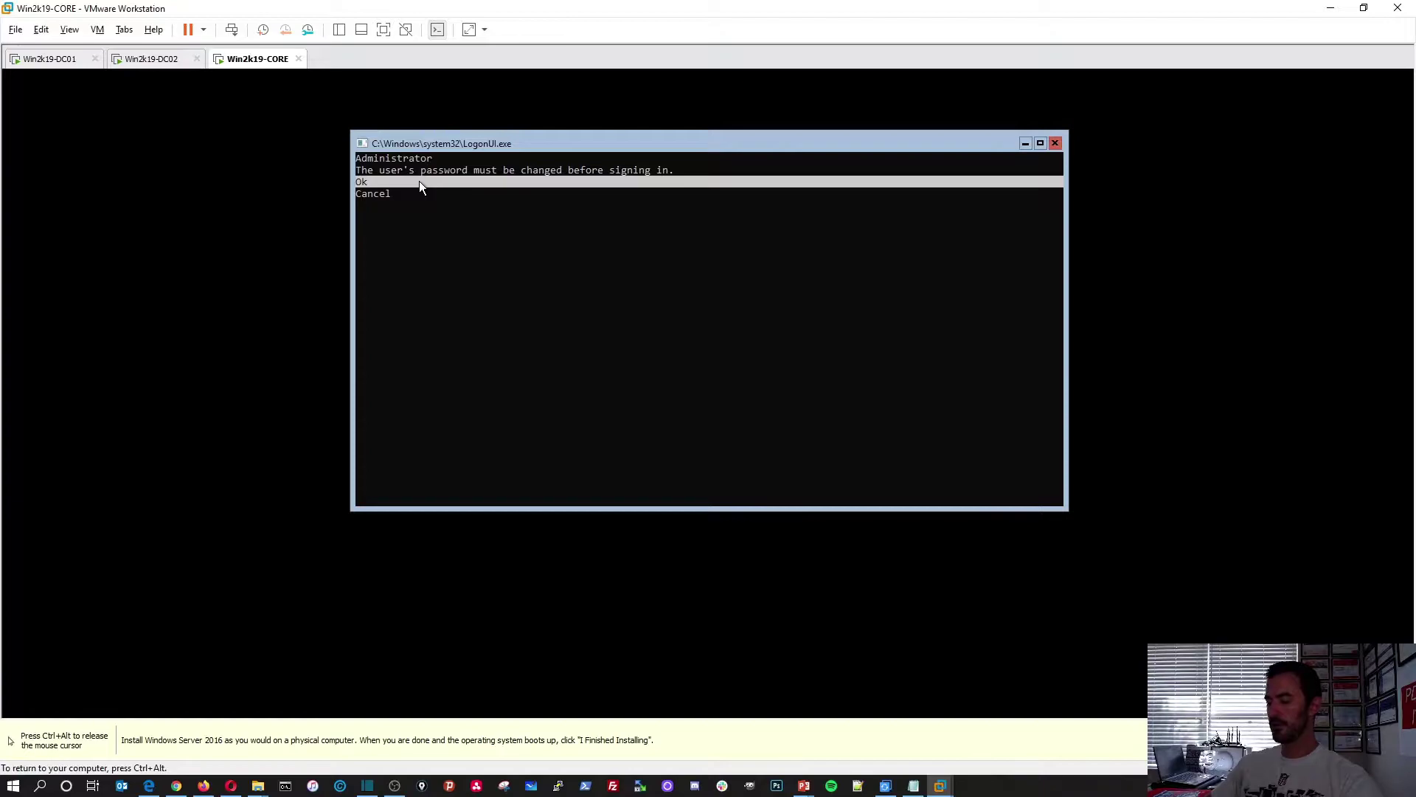
{"action": "key", "text": "Return"}
{"action": "type", "text": "************"}
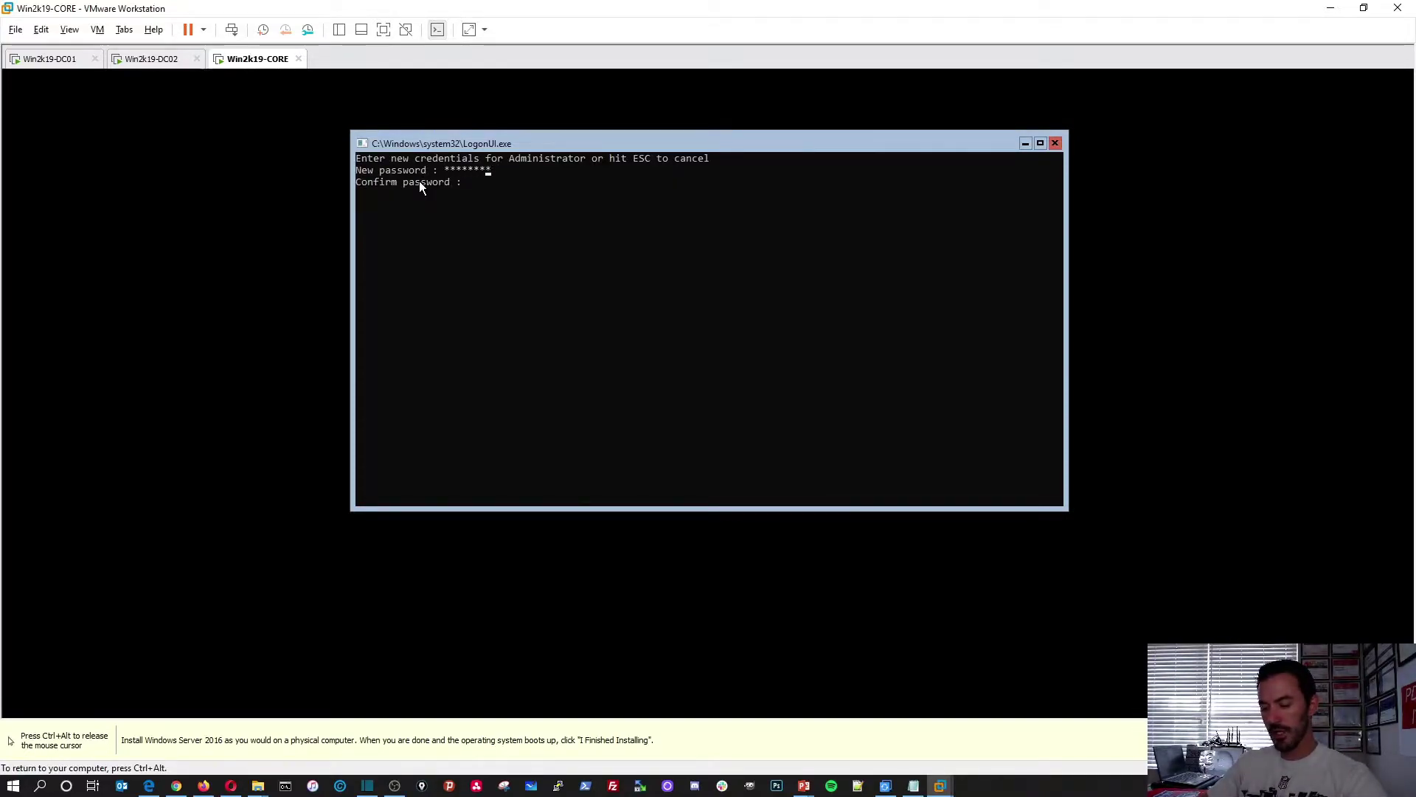
{"action": "type", "text": "*"}
{"action": "key", "text": "Return"}
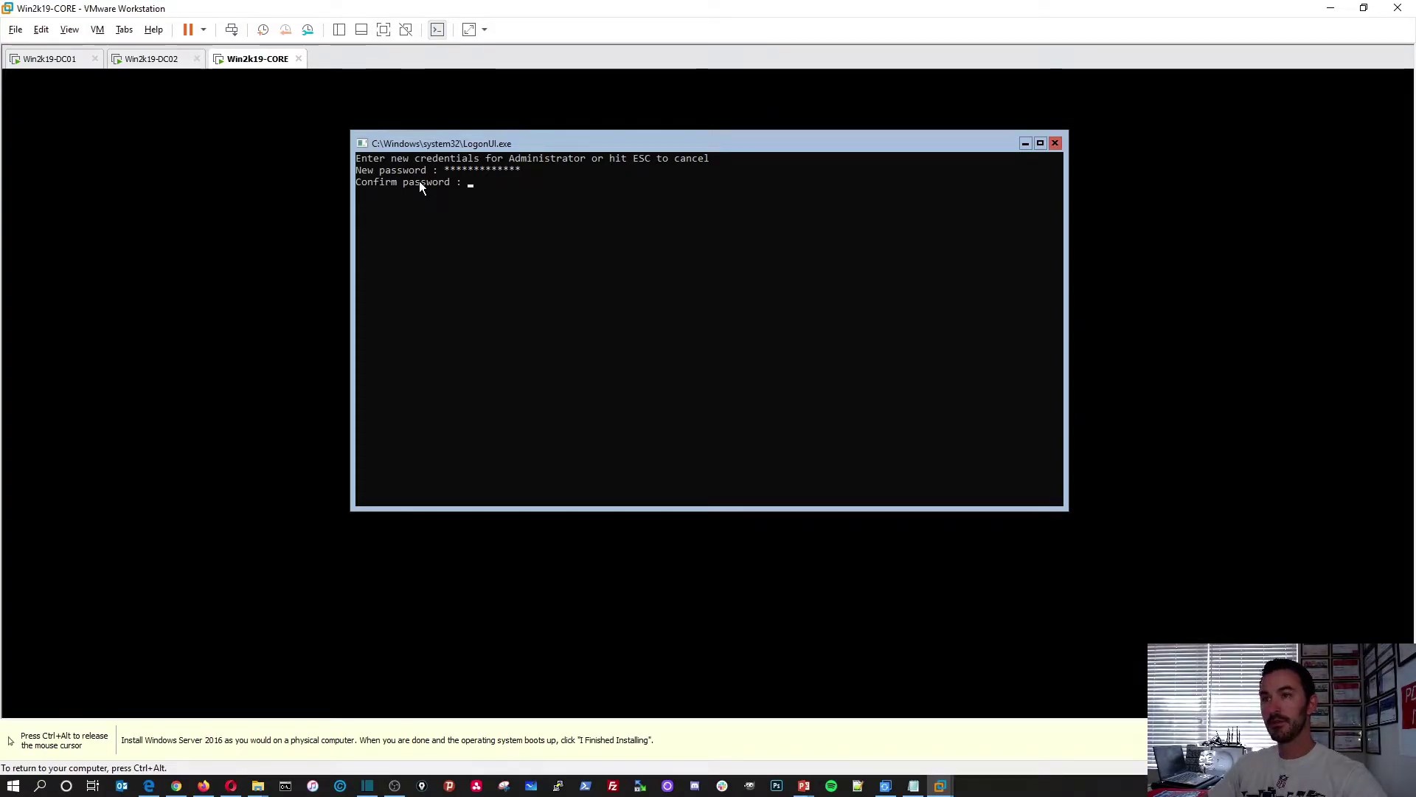
{"action": "type", "text": "***********"}
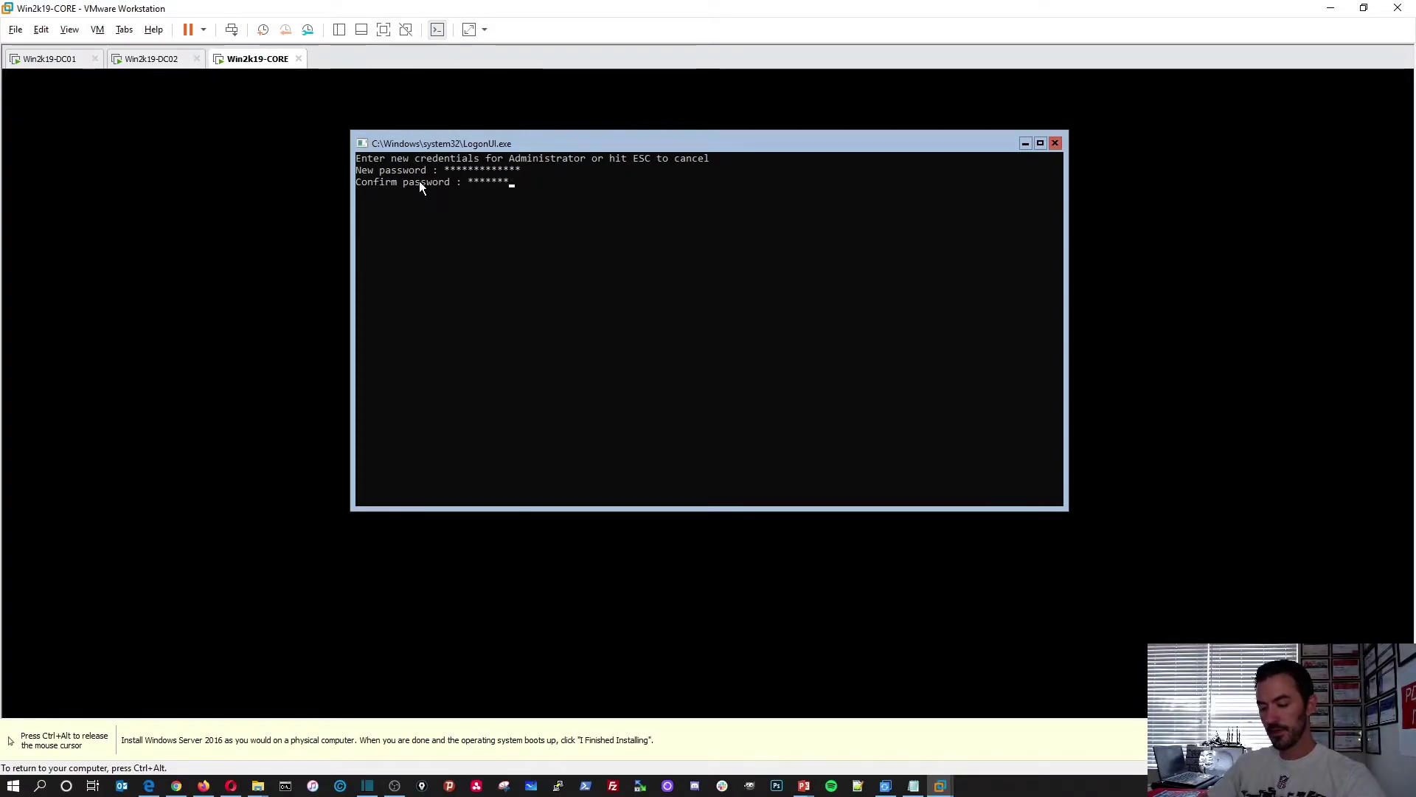
{"action": "type", "text": "**"}
{"action": "key", "text": "Return"}
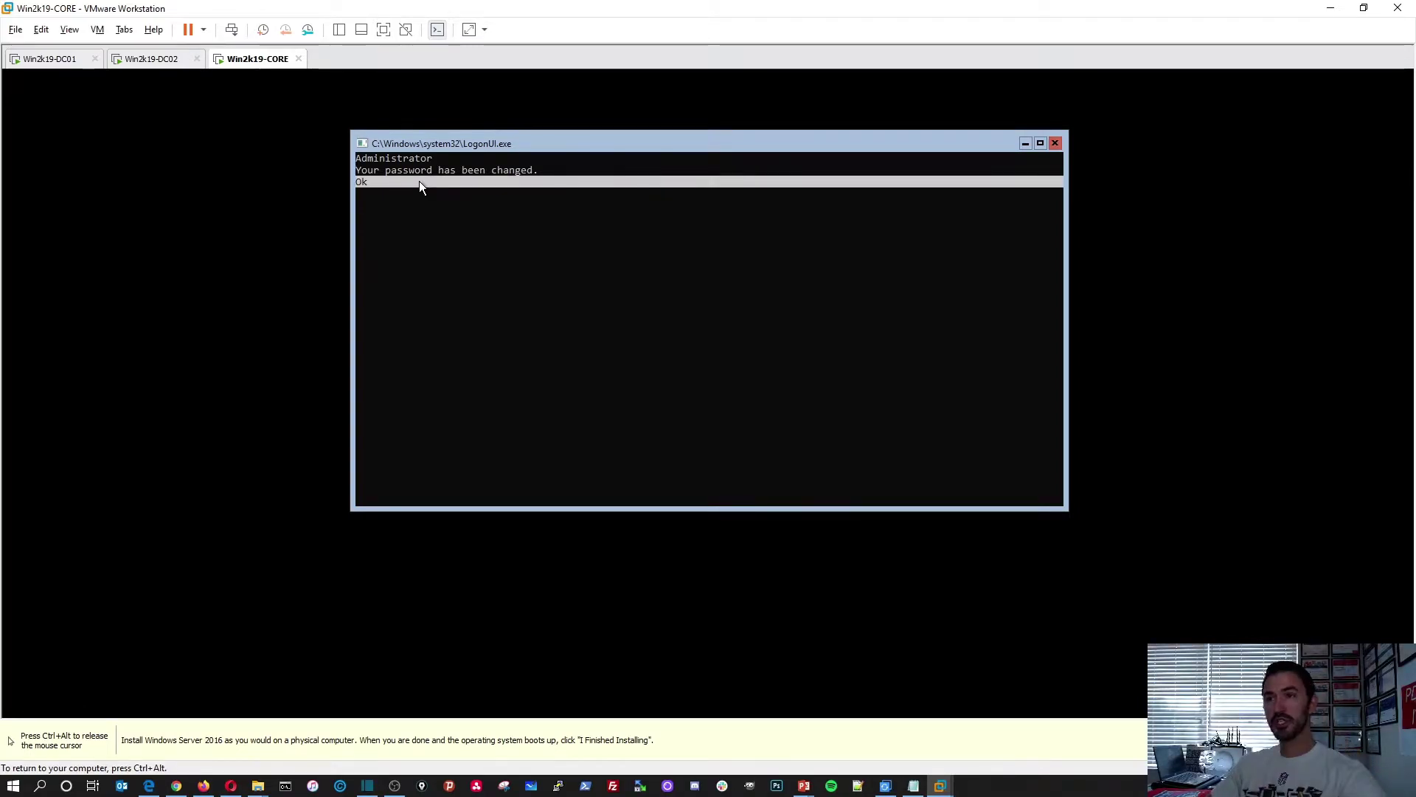
{"action": "key", "text": "Return"}
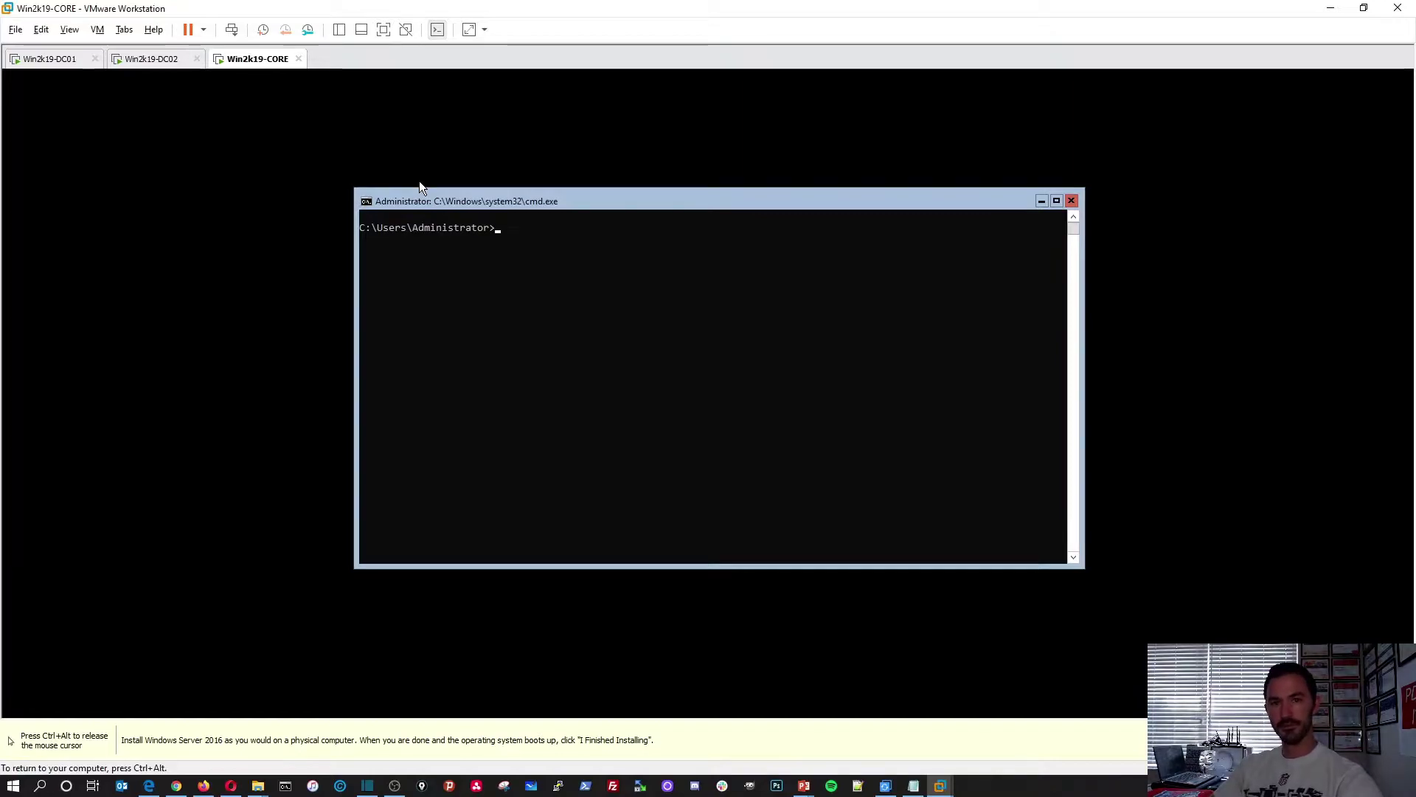
Run whoami, ipconfig (address 192.168.50.85) and a ping to google.com, then stop the ping
{"action": "type", "text": "whoami"}
{"action": "key", "text": "Return"}
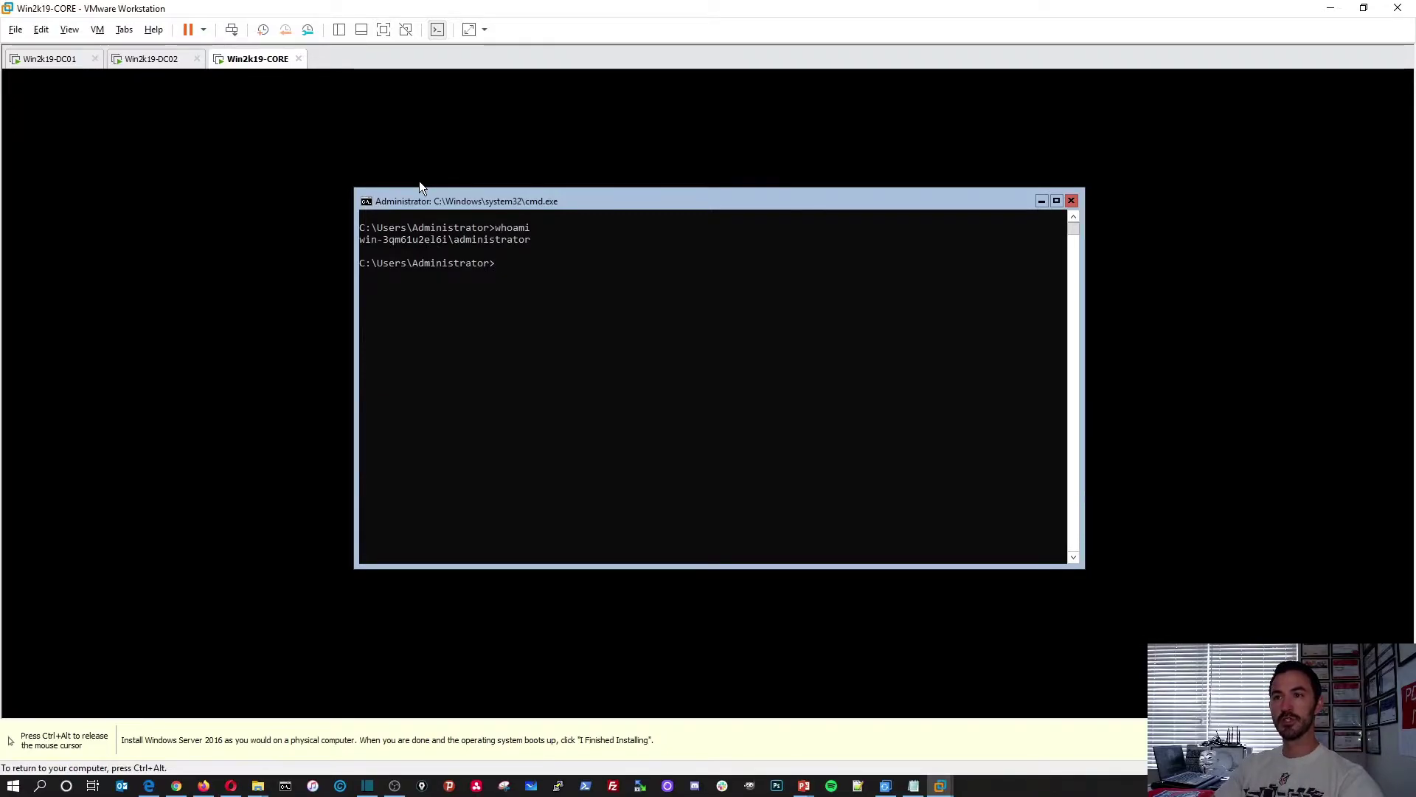
{"action": "type", "text": "ipconfig"}
{"action": "key", "text": "Return"}
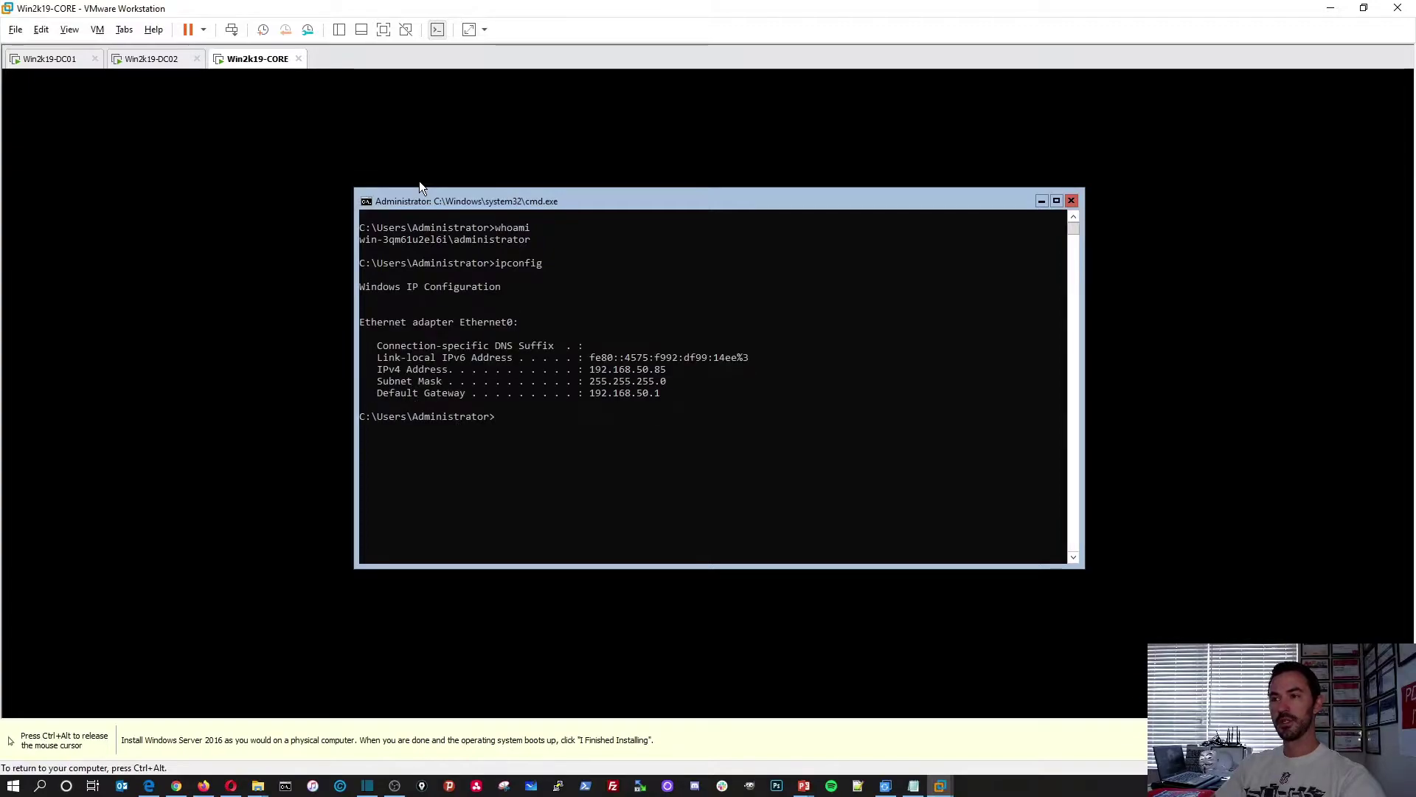
{"action": "type", "text": "ping"}
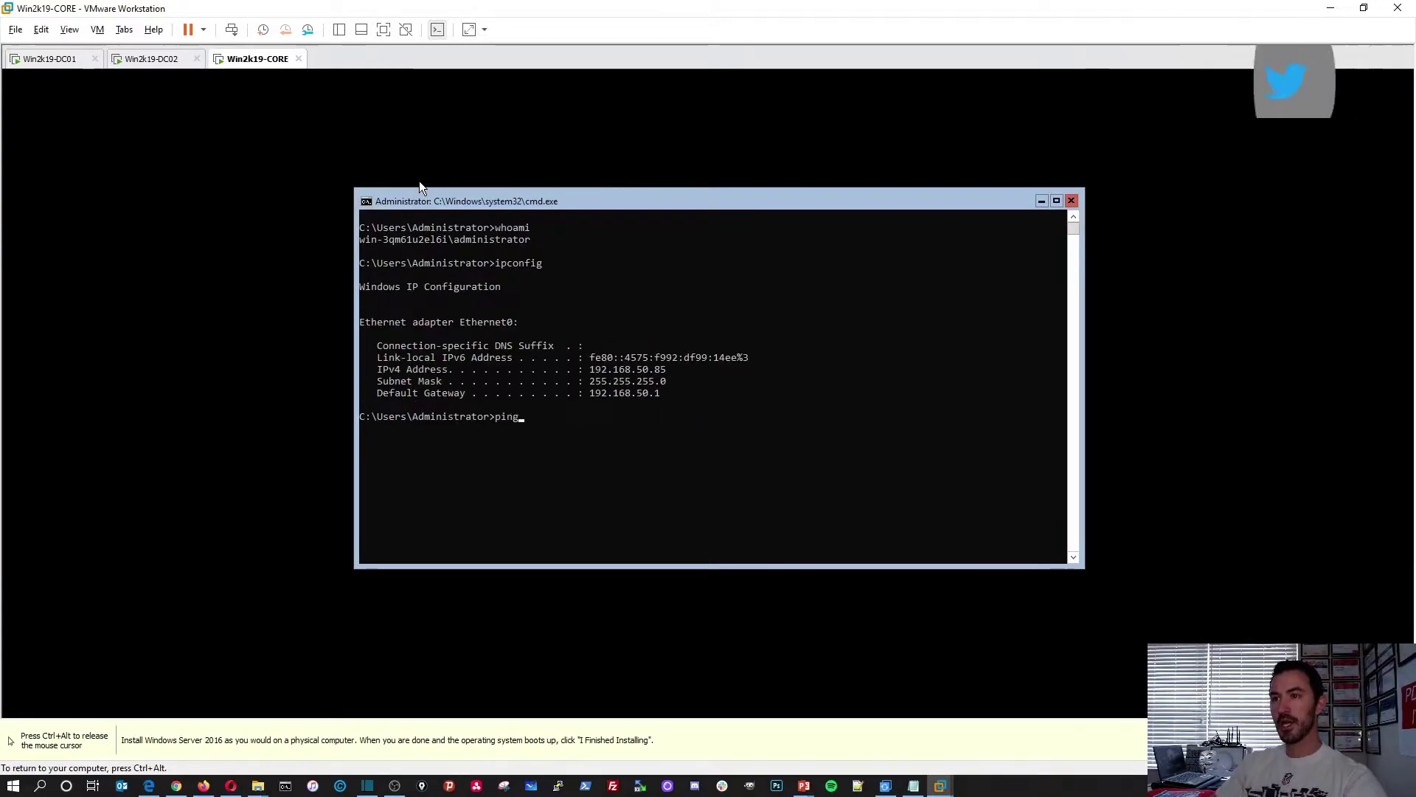
{"action": "type", "text": " google.com"}
{"action": "key", "text": "Return"}
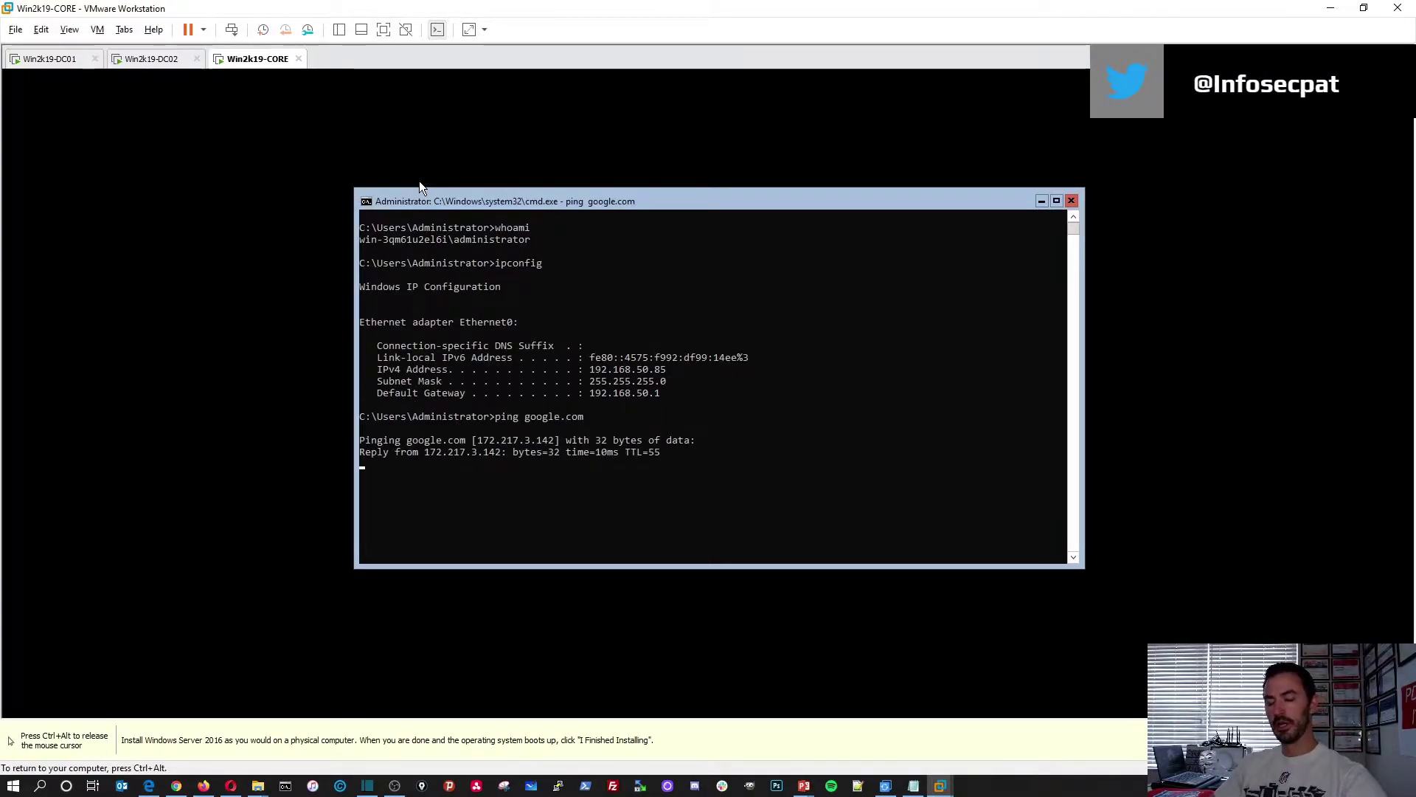
{"action": "key", "text": "ctrl+c"}
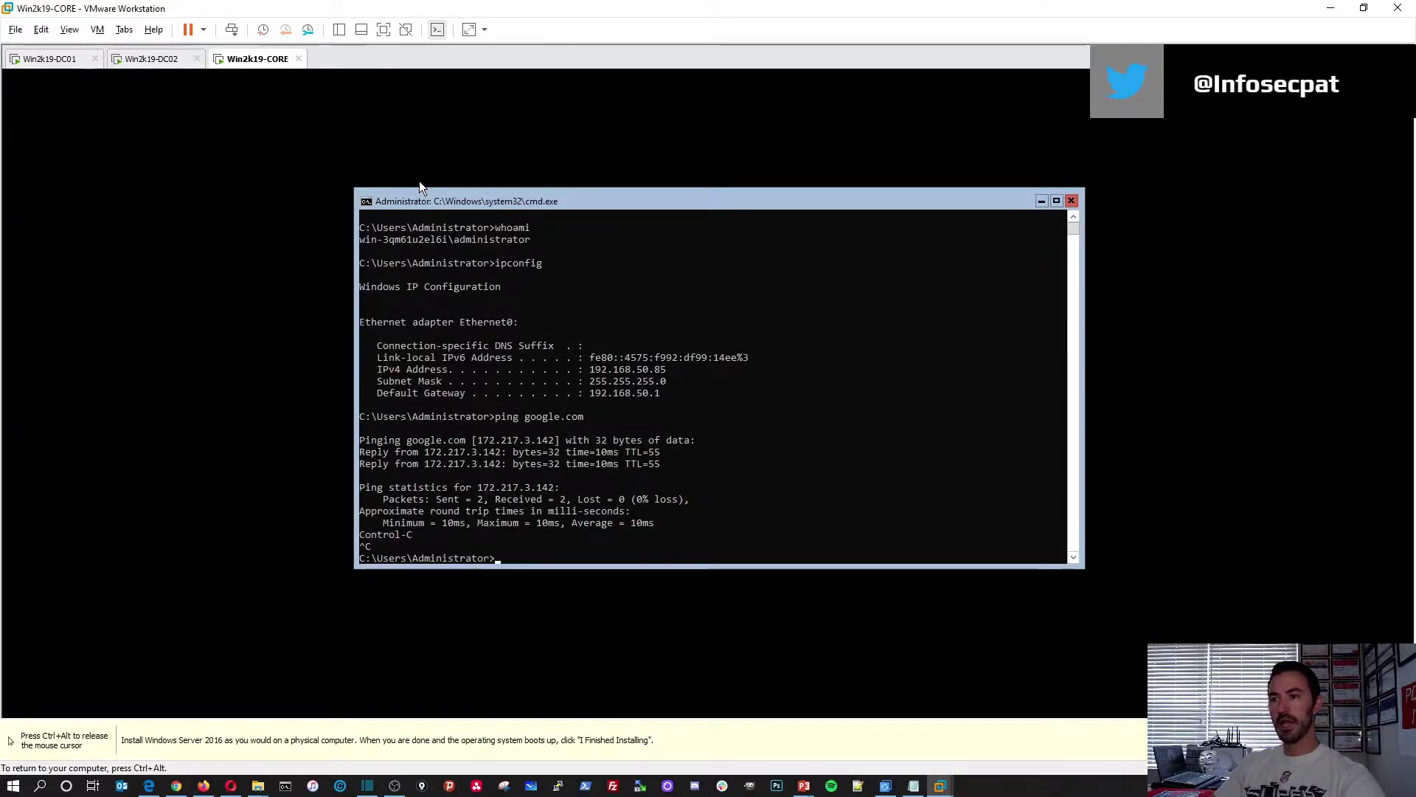
Clear the console output with cls
{"action": "key", "text": "Return"}
{"action": "key", "text": "Return"}
{"action": "key", "text": "Return"}
{"action": "type", "text": "cls"}
{"action": "key", "text": "Return"}
{"action": "key", "text": "Return"}
{"action": "key", "text": "Return"}
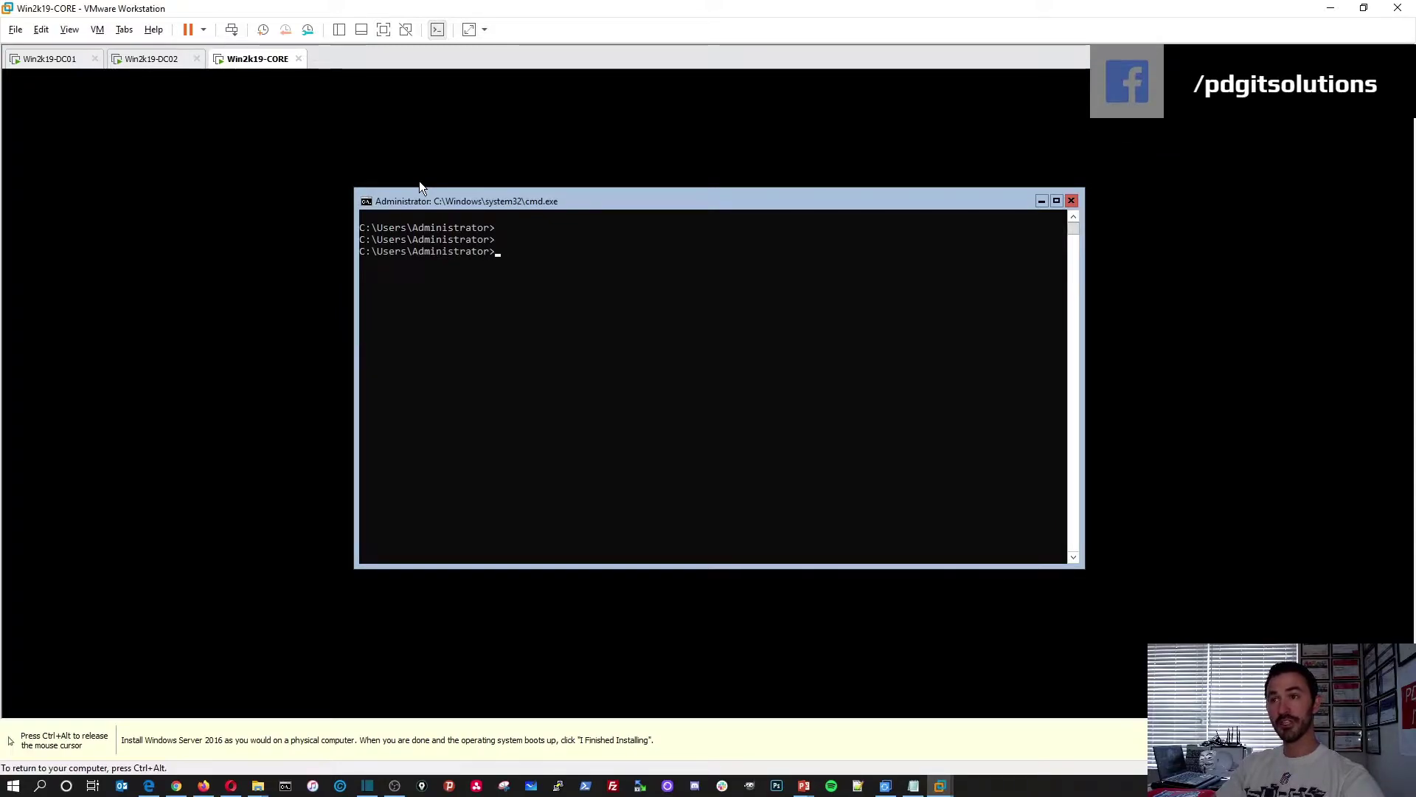
Launch sconfig on the CORE VM and move the PowerPoint deck off the VM console
{"action": "type", "text": "sconfig"}
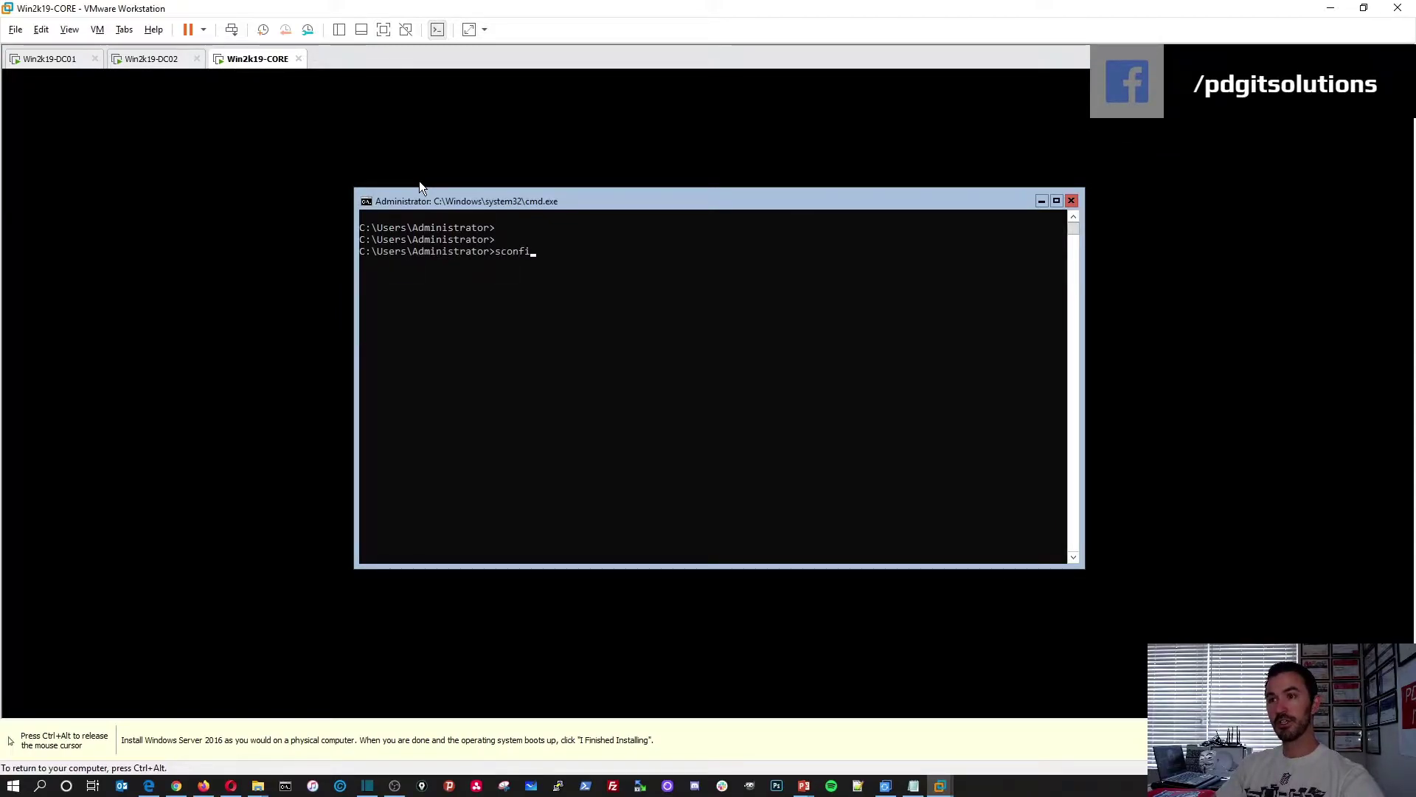
{"action": "key", "text": "Return"}
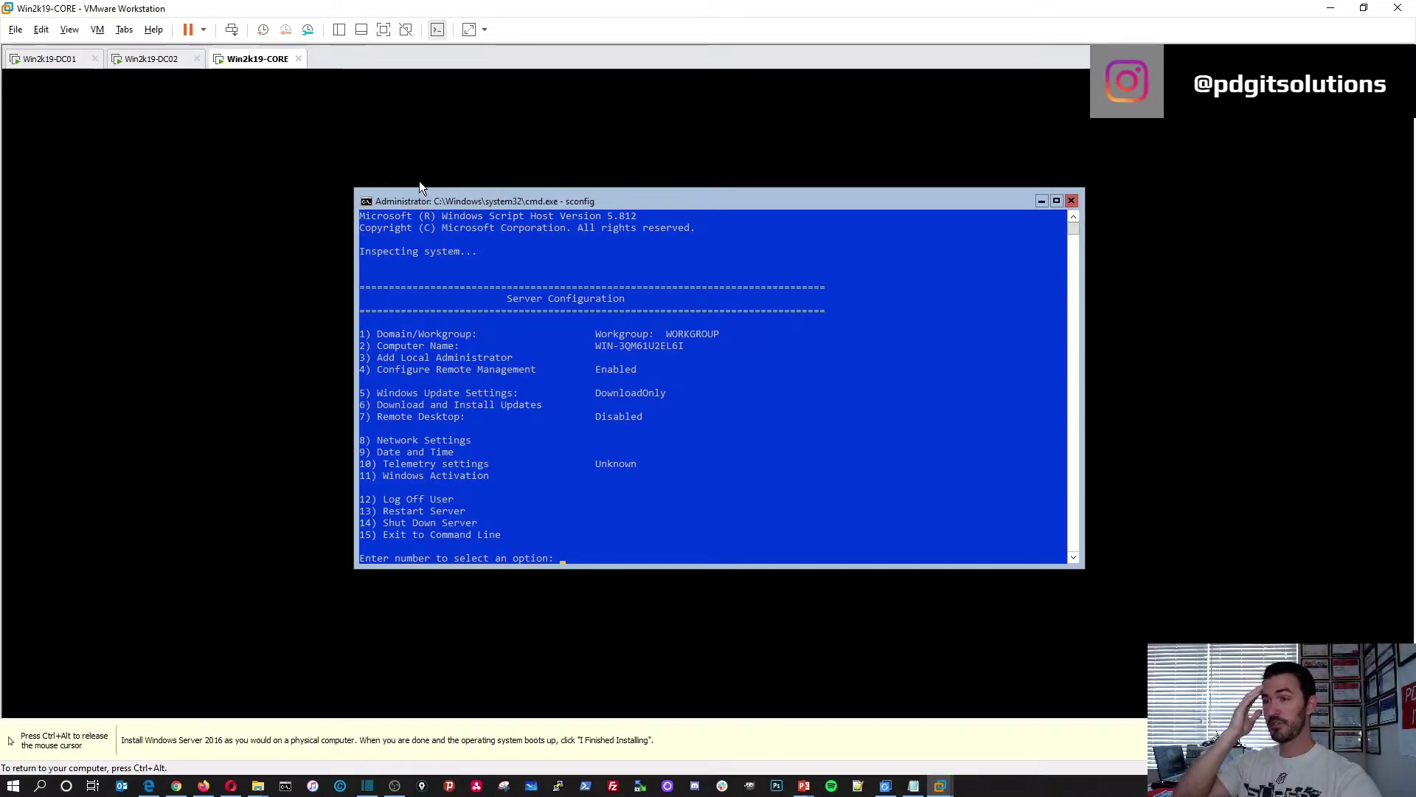
{"action": "key", "text": "ctrl+alt"}
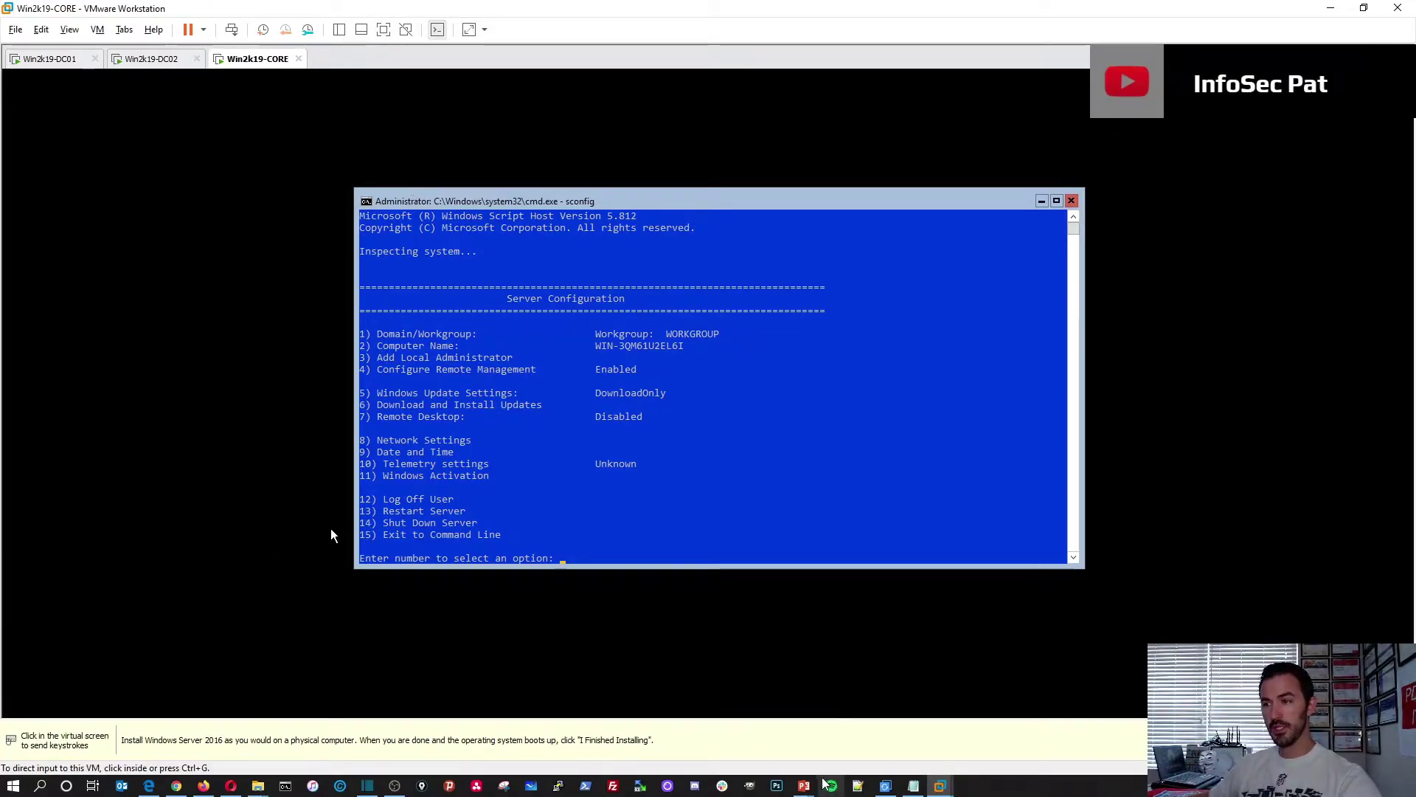
{"action": "mouse_move", "coordinate": [804, 785]}
{"action": "left_click", "coordinate": [871, 754]}
{"action": "left_click_drag", "start_coordinate": [682, 7], "coordinate": [1415, 177]}
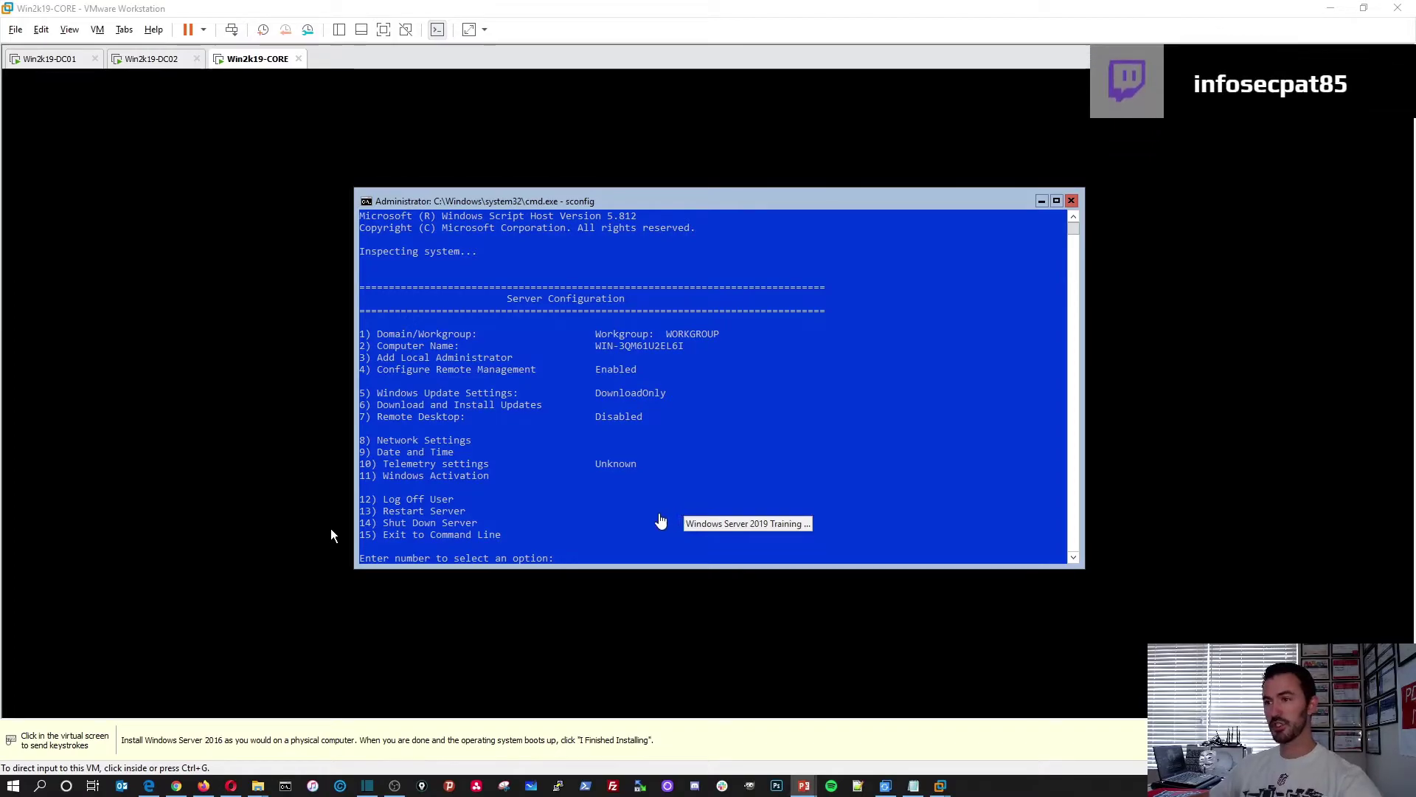
{"action": "left_click", "coordinate": [645, 514]}
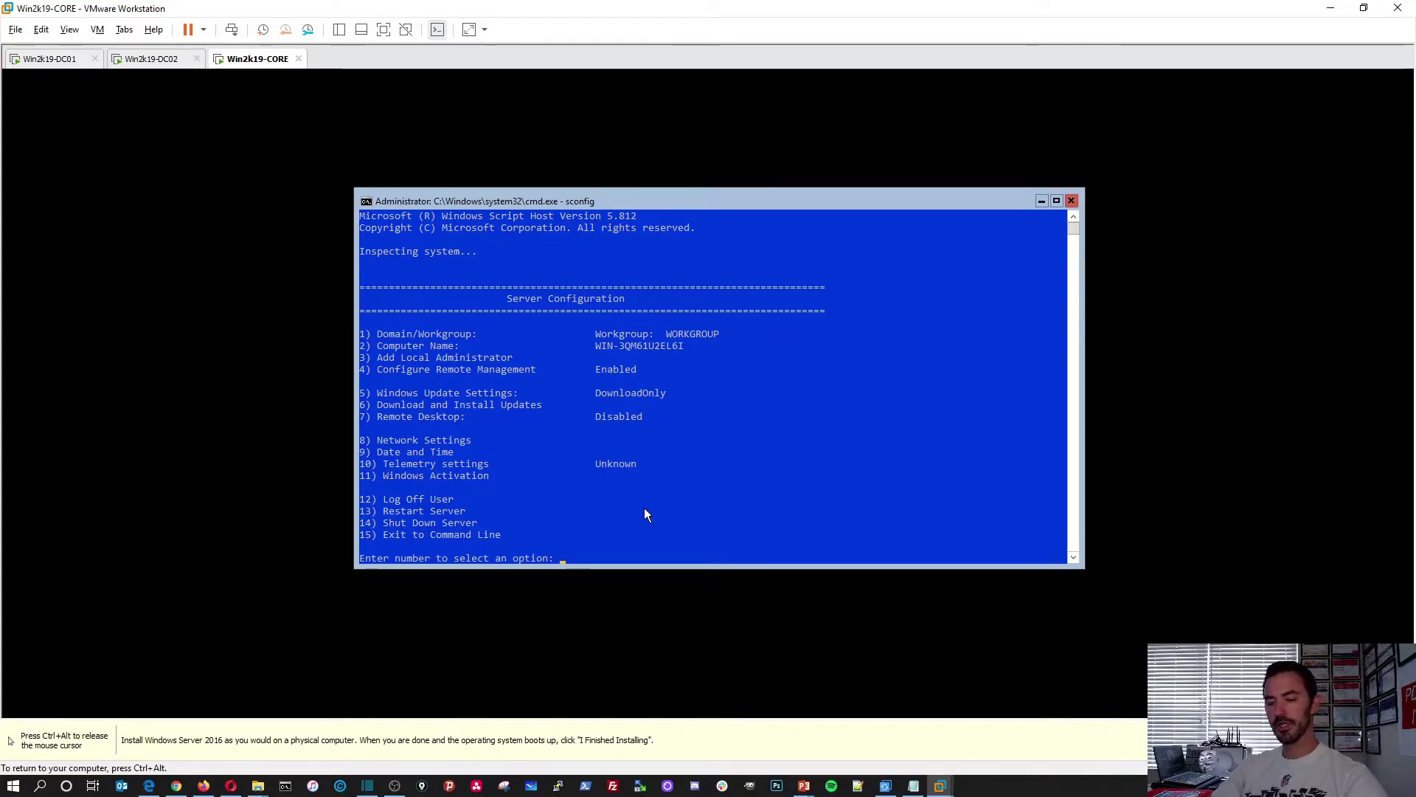
In sconfig, choose Network Settings, adapter 1, Set Network Adapter Address, and a Static address
{"action": "type", "text": "8"}
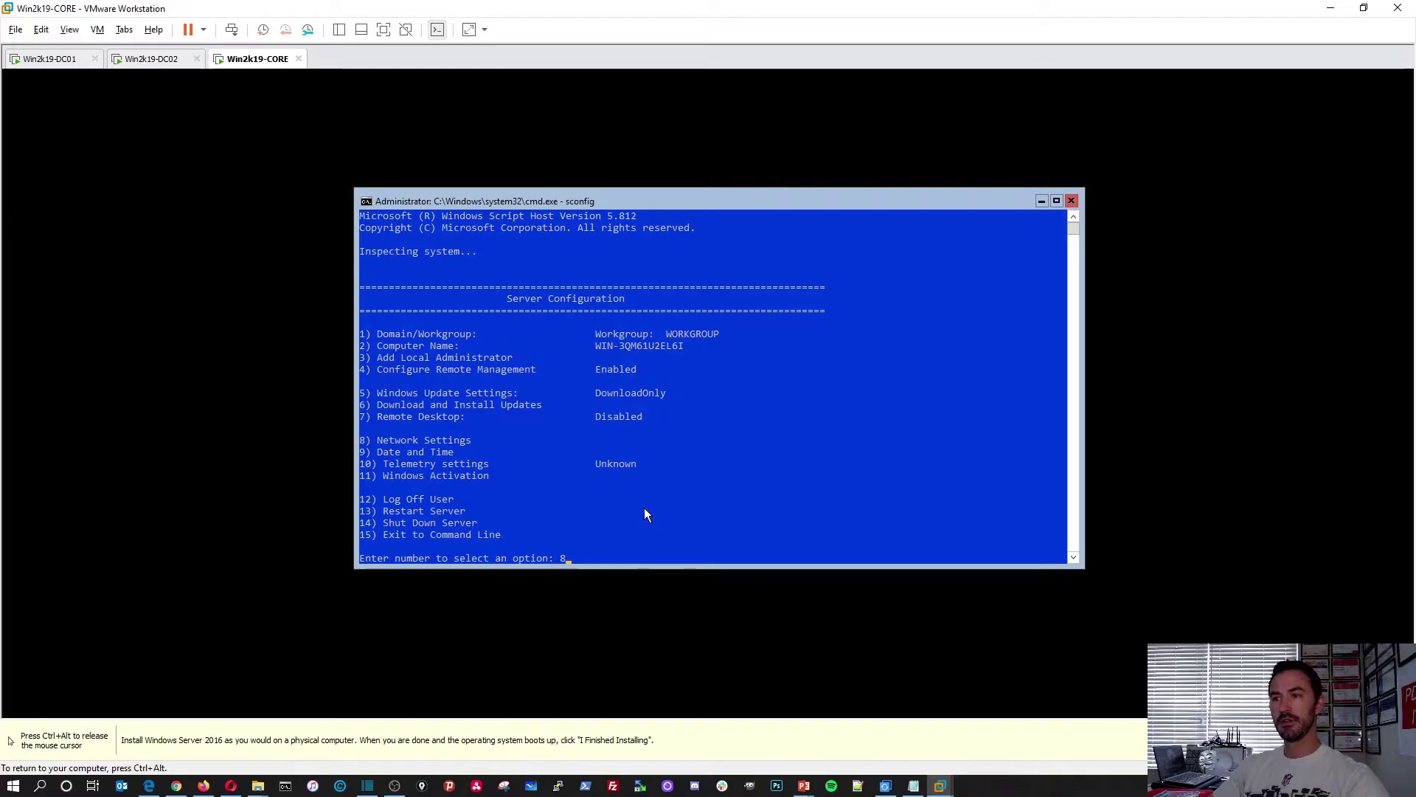
{"action": "key", "text": "Return"}
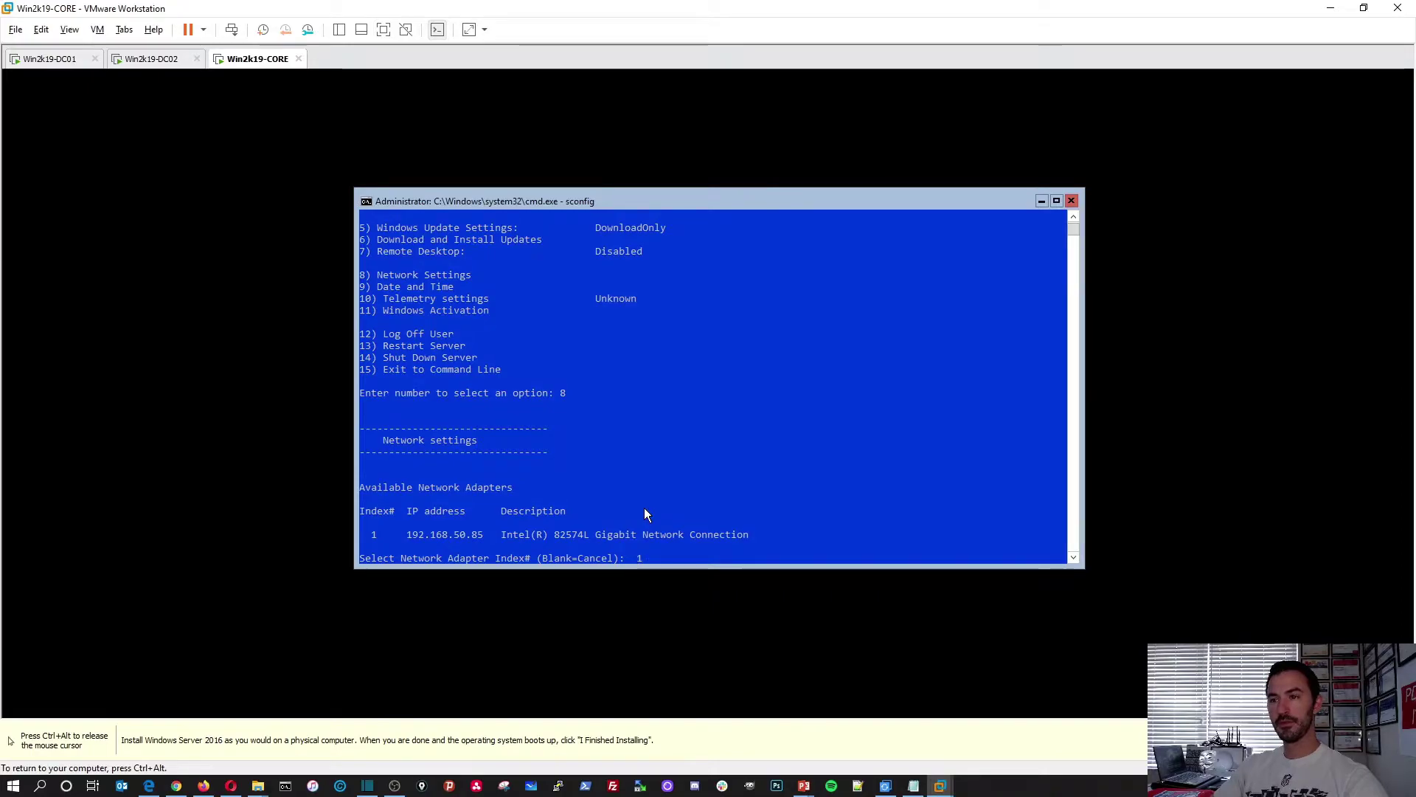
{"action": "type", "text": "1"}
{"action": "key", "text": "Return"}
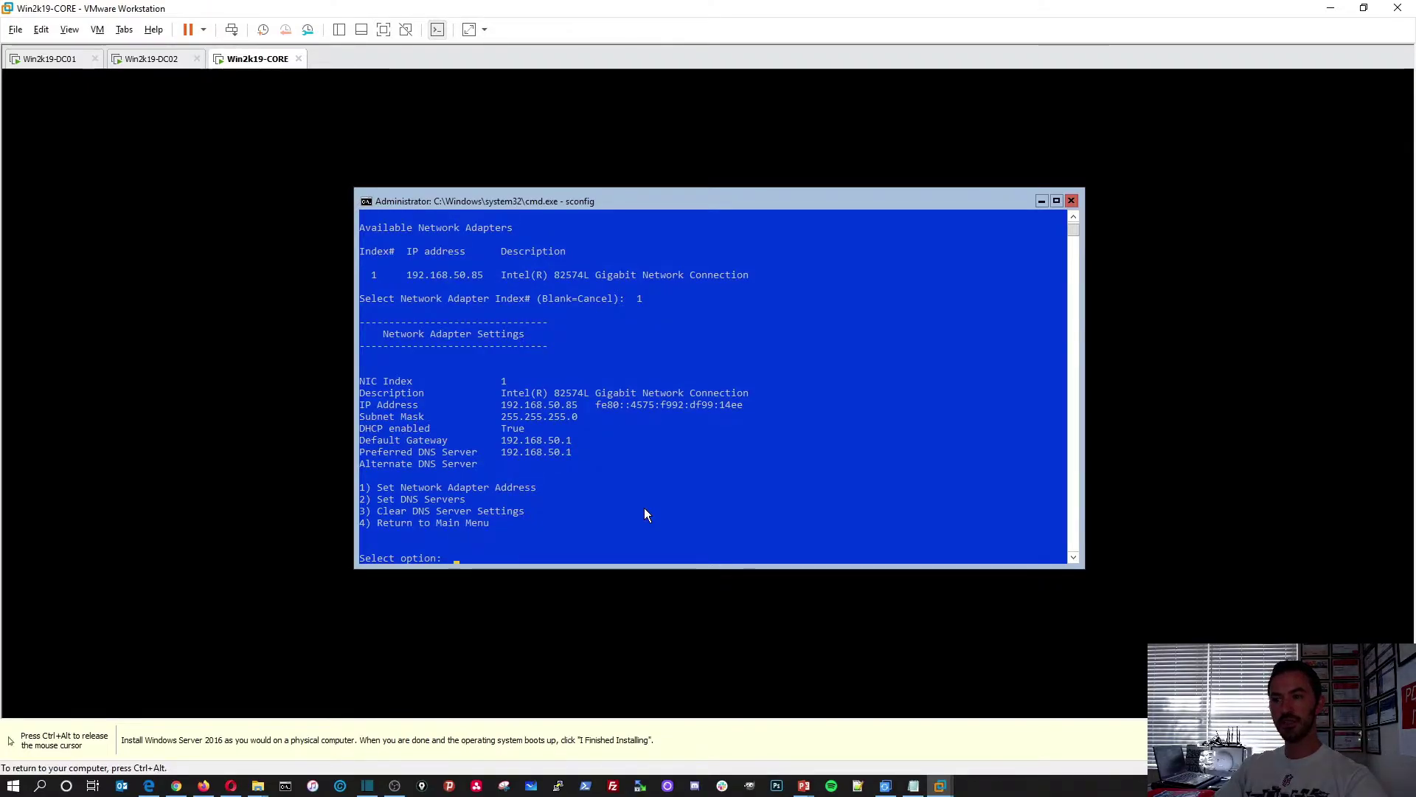
{"action": "type", "text": "1"}
{"action": "key", "text": "Return"}
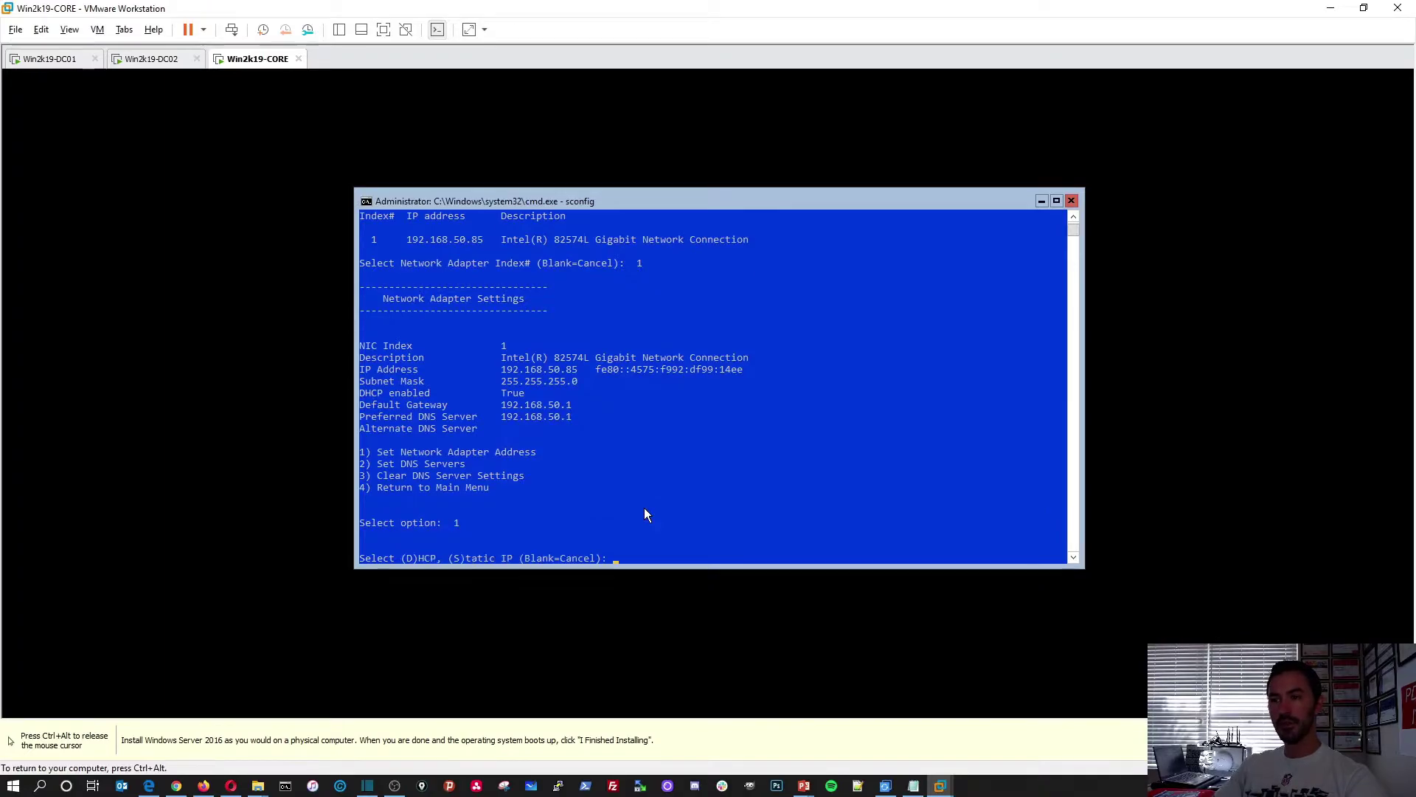
{"action": "type", "text": "s"}
{"action": "key", "text": "Return"}
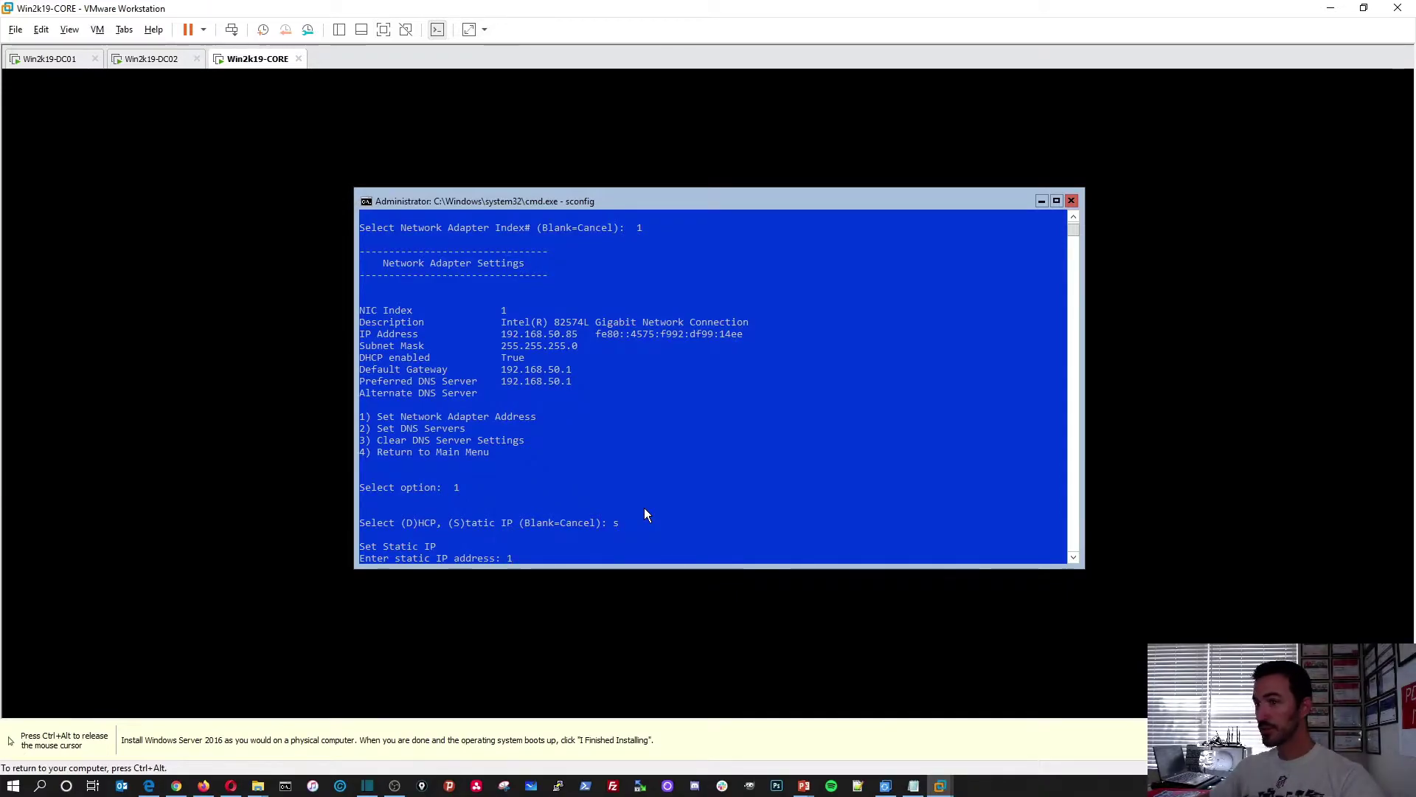
Enter static IP 192.168.50.205, mask 255.255.255.0 and gateway 192.168.50.1
{"action": "type", "text": "1"}
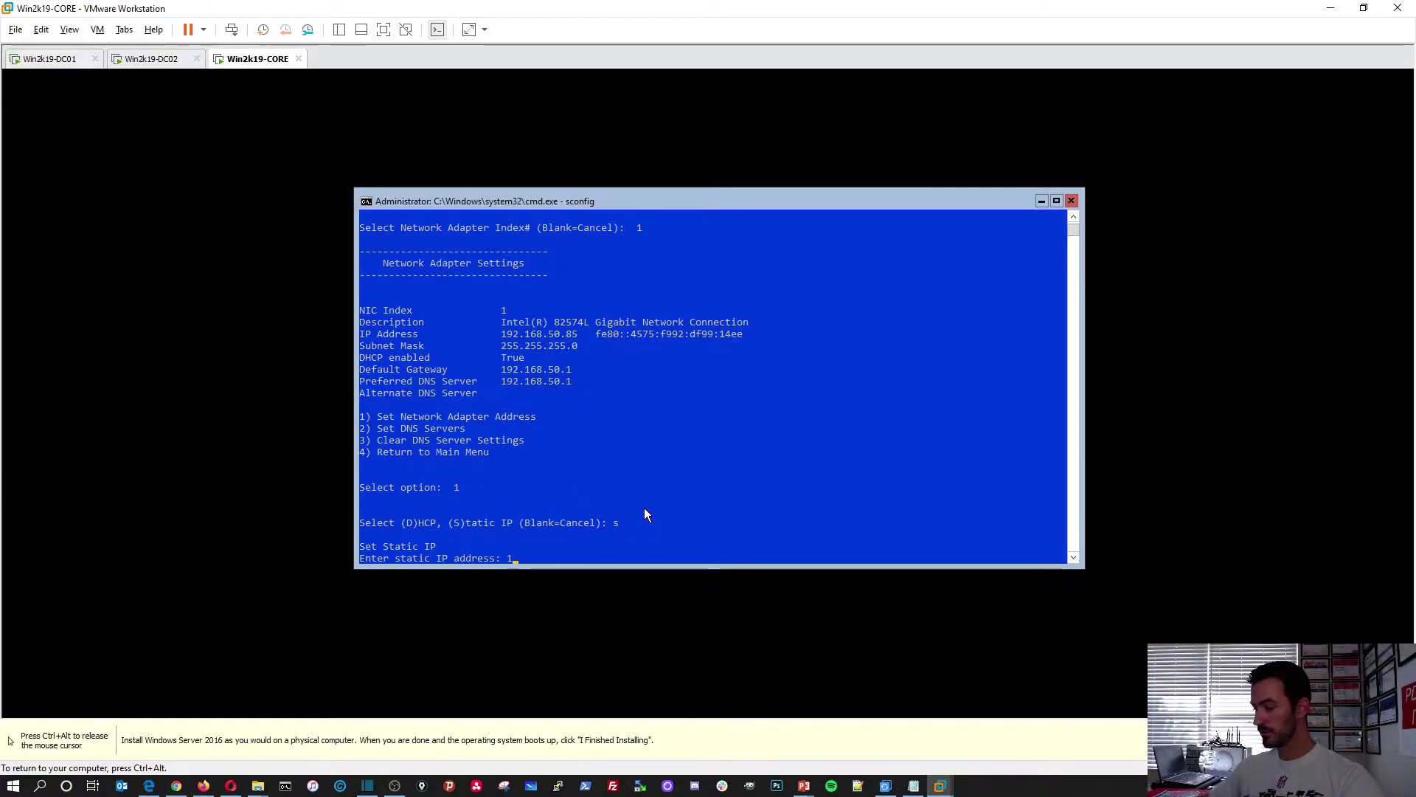
{"action": "key", "text": "BackSpace"}
{"action": "type", "text": "8"}
{"action": "key", "text": "BackSpace"}
{"action": "type", "text": "192.168"}
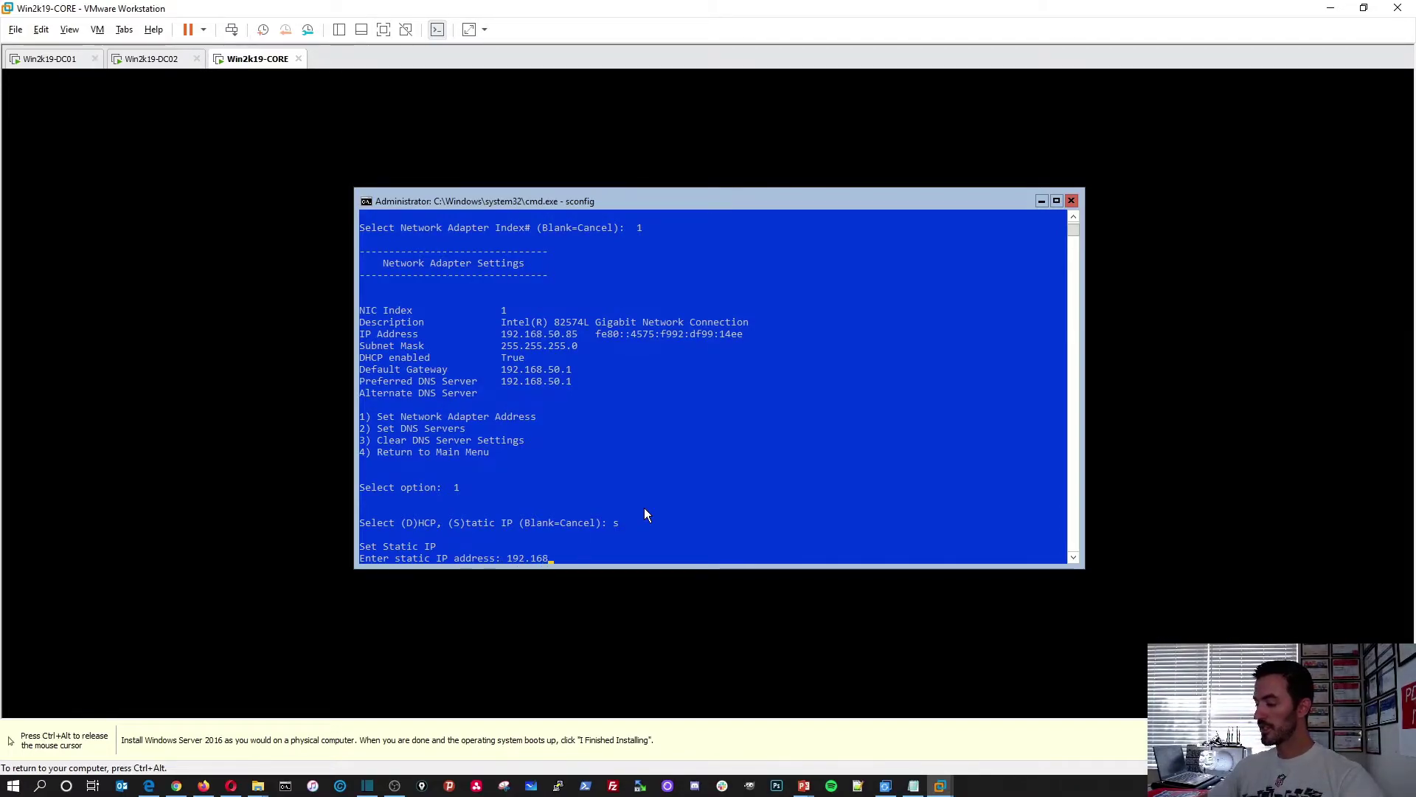
{"action": "type", "text": ".50.205"}
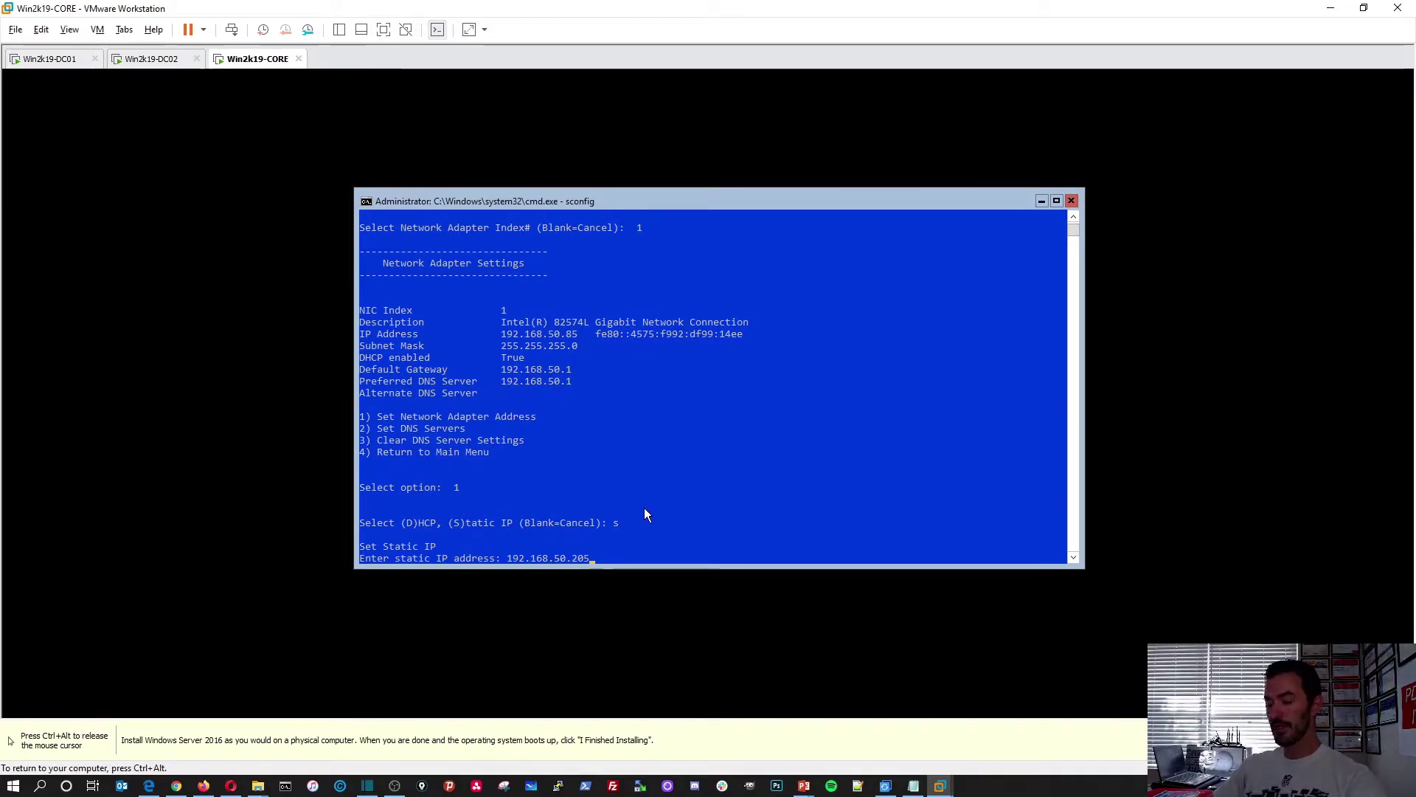
{"action": "key", "text": "Return"}
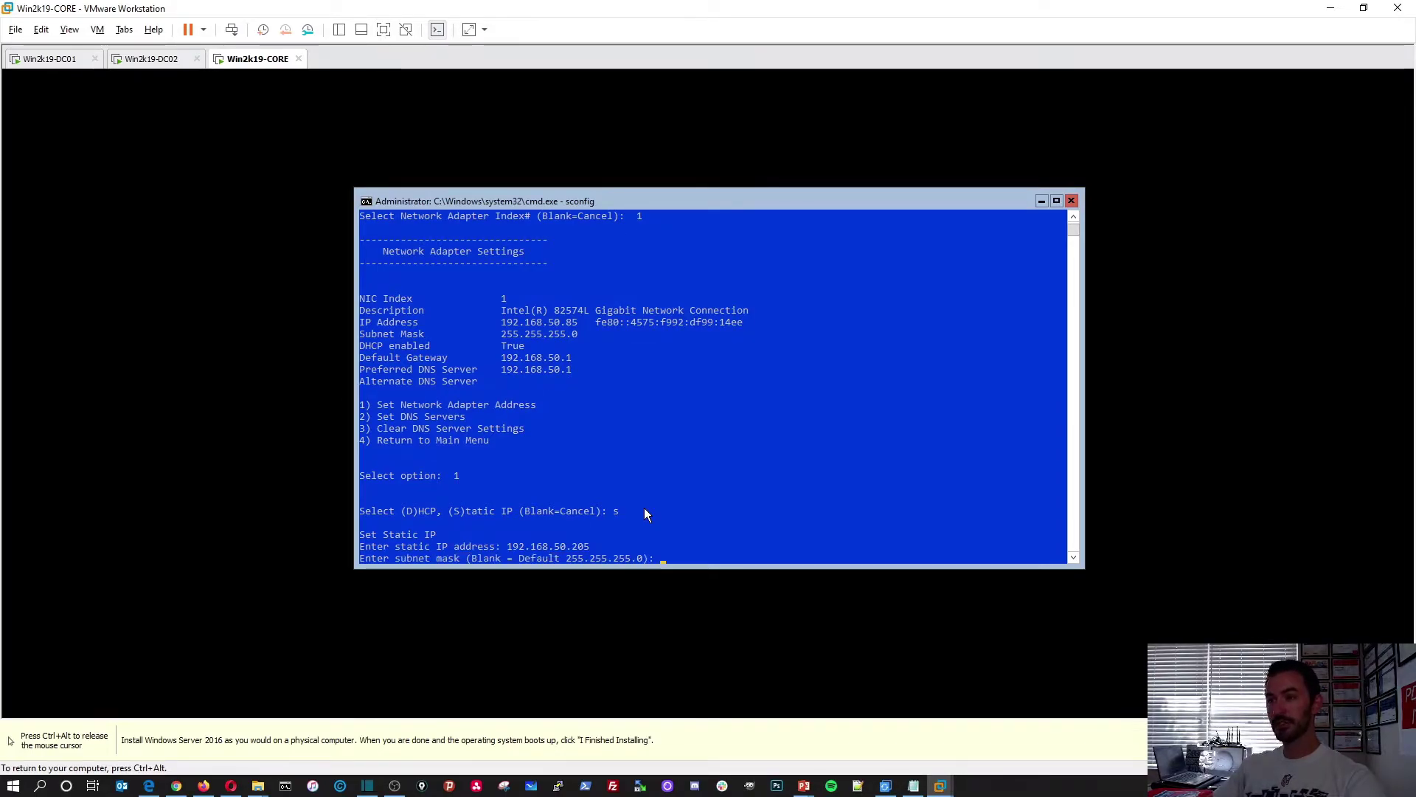
{"action": "type", "text": "255.255.2"}
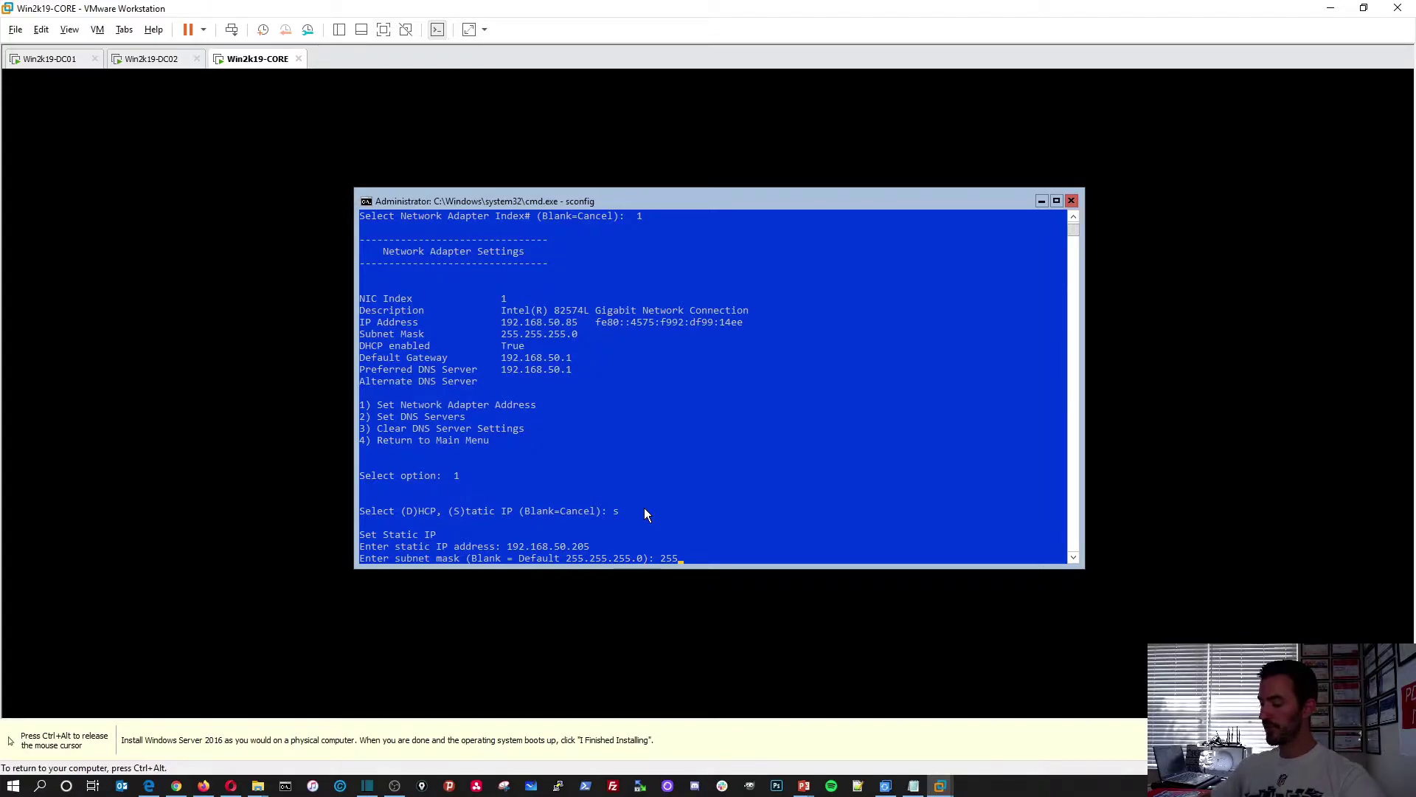
{"action": "type", "text": "55.0"}
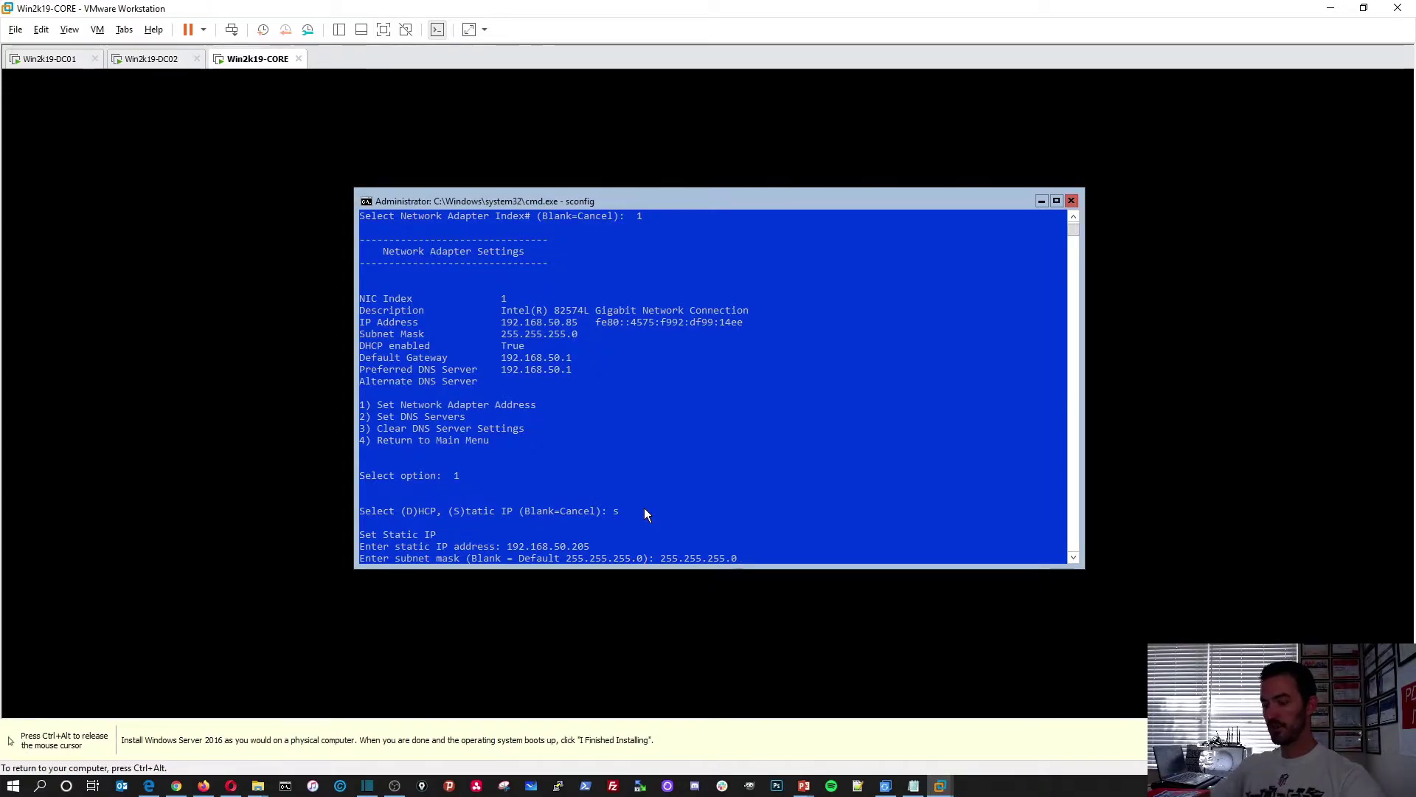
{"action": "key", "text": "Return"}
{"action": "type", "text": "192.168.50.1"}
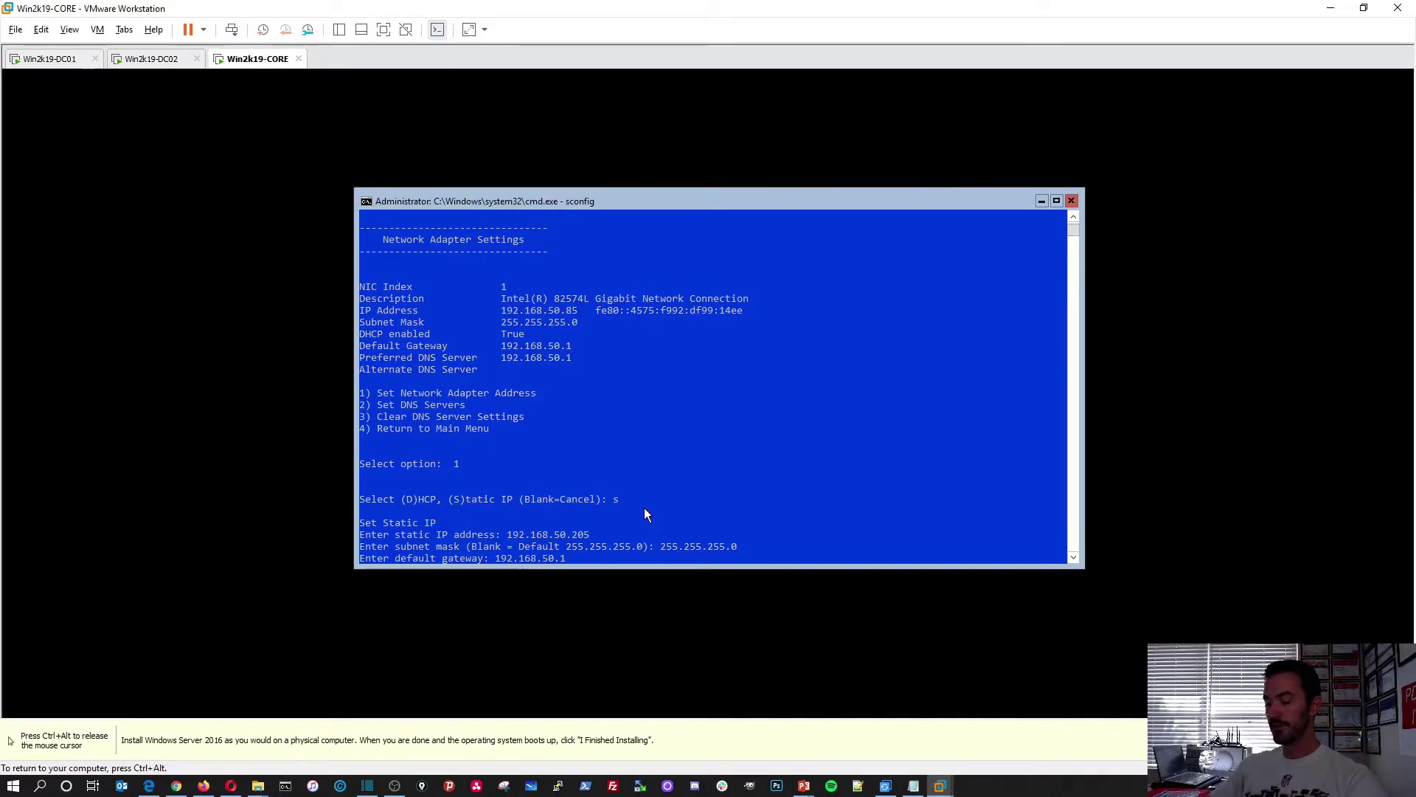
{"action": "key", "text": "Return"}
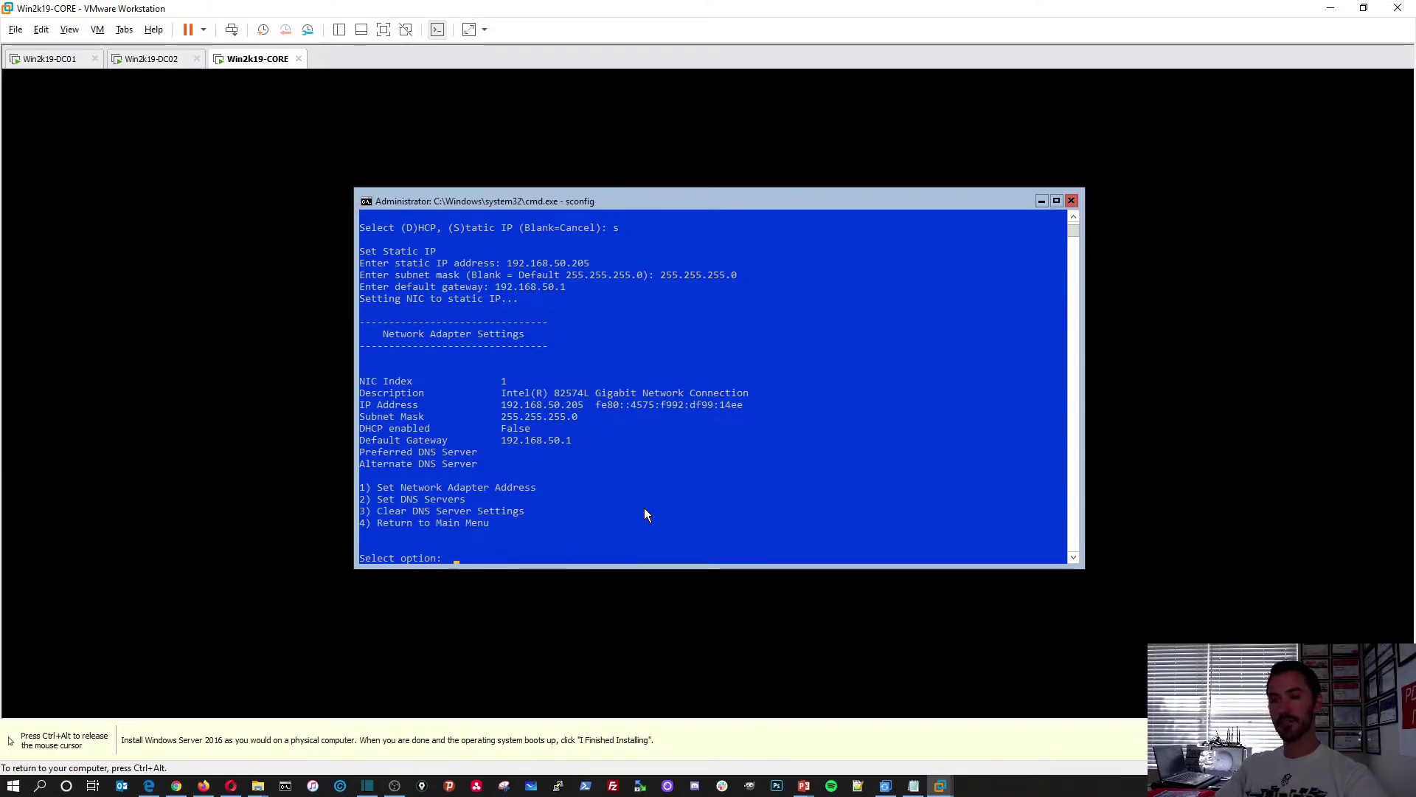
Set DNS servers 192.168.50.201 and 192.168.50.202 via option 2, then choose 4 for the main menu
{"action": "type", "text": "2"}
{"action": "key", "text": "Return"}
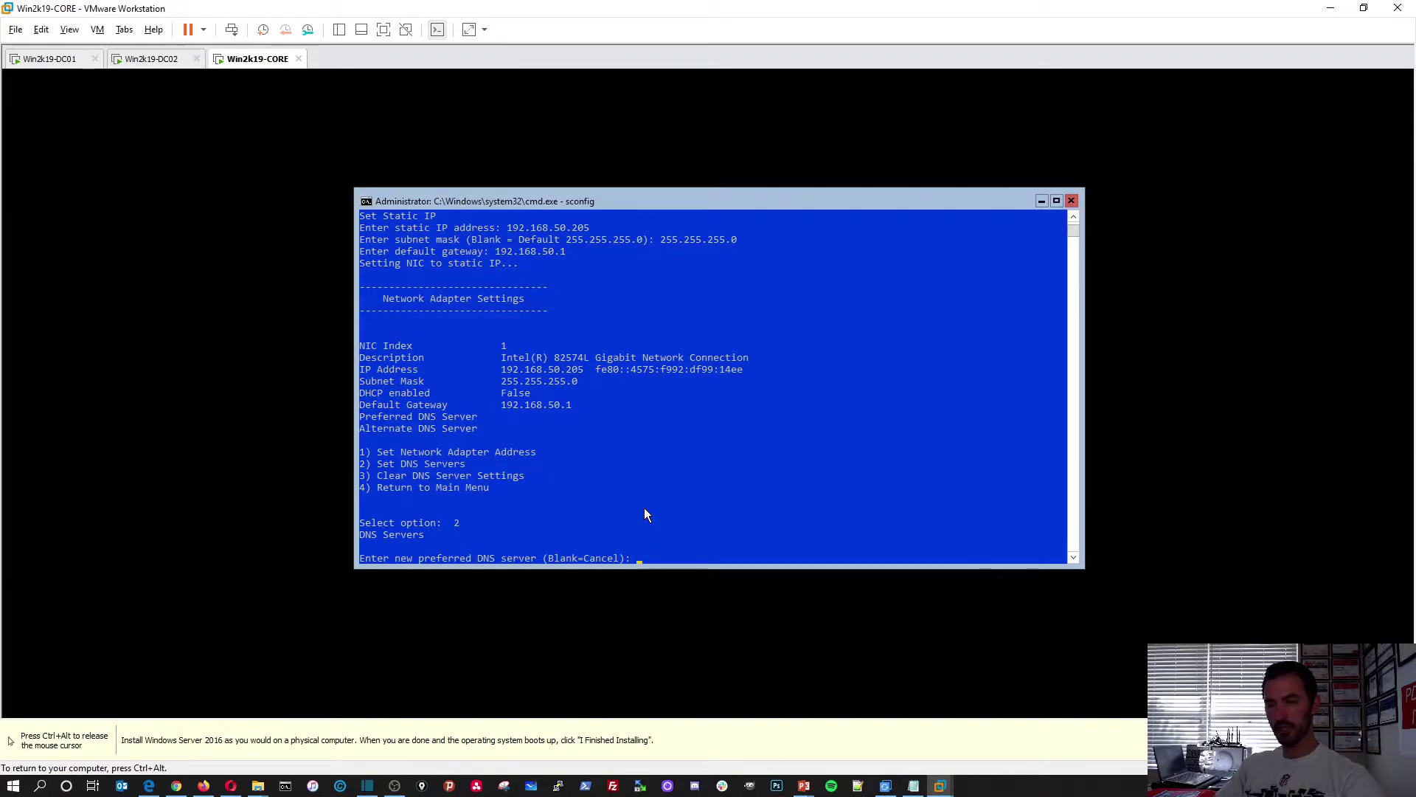
{"action": "type", "text": "192.168.50.20"}
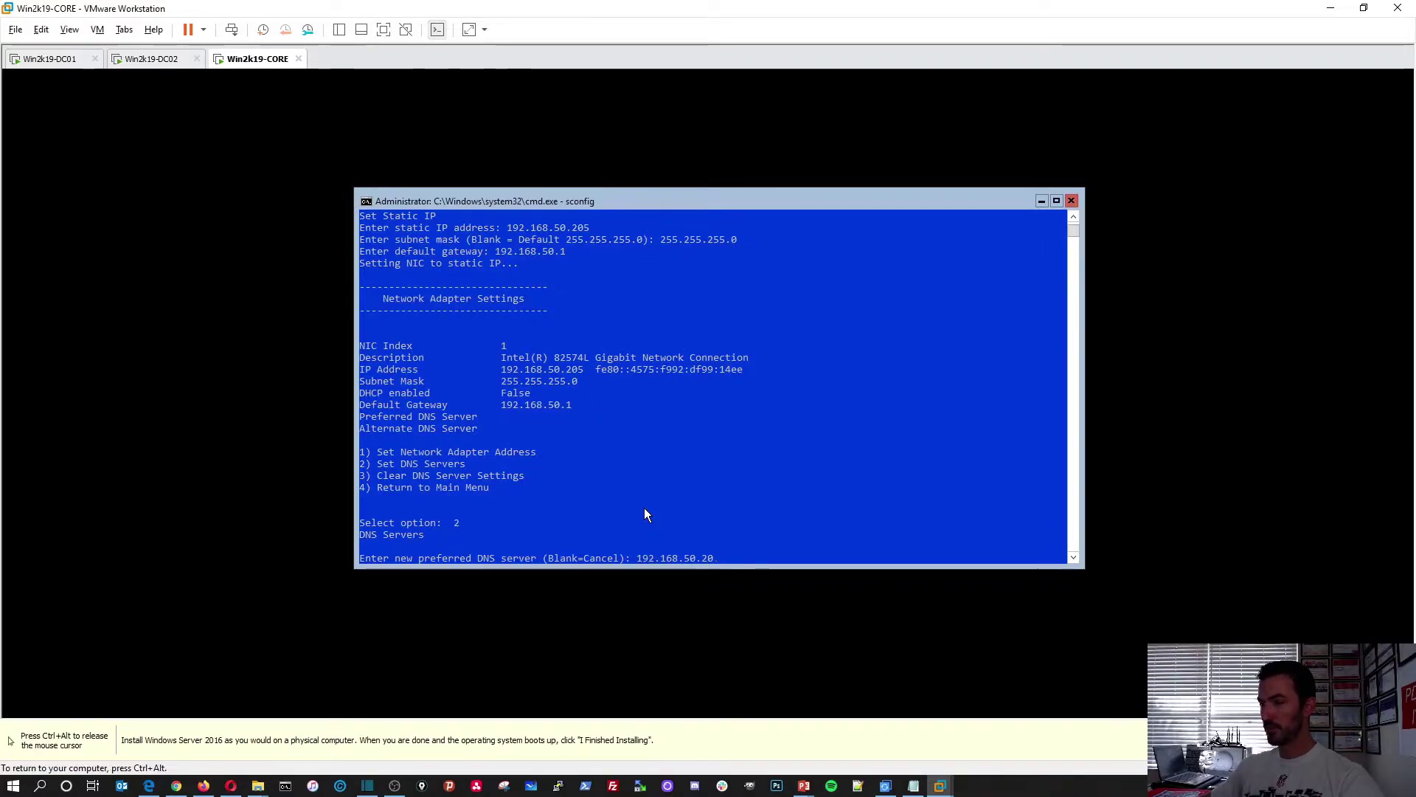
{"action": "type", "text": "1"}
{"action": "key", "text": "Return"}
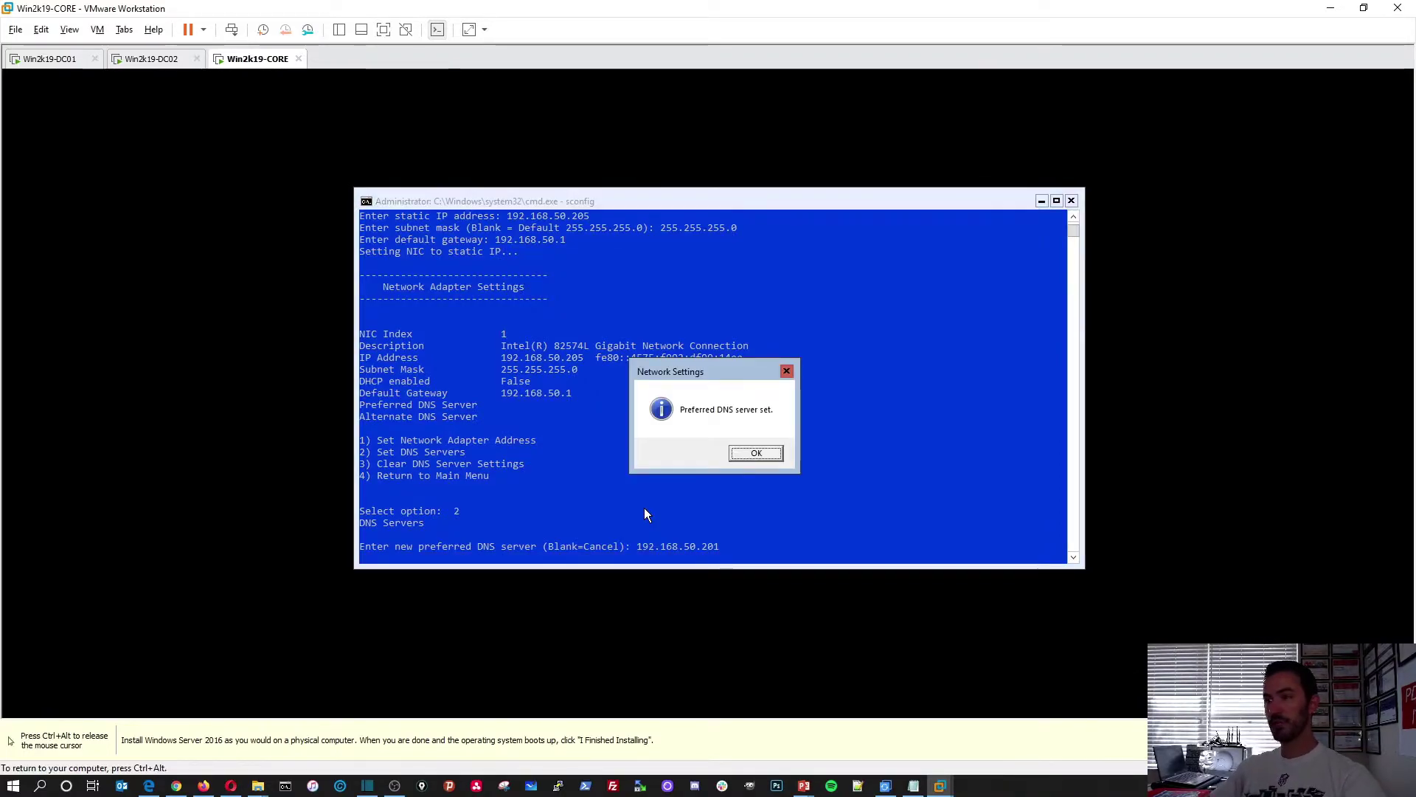
{"action": "key", "text": "Return"}
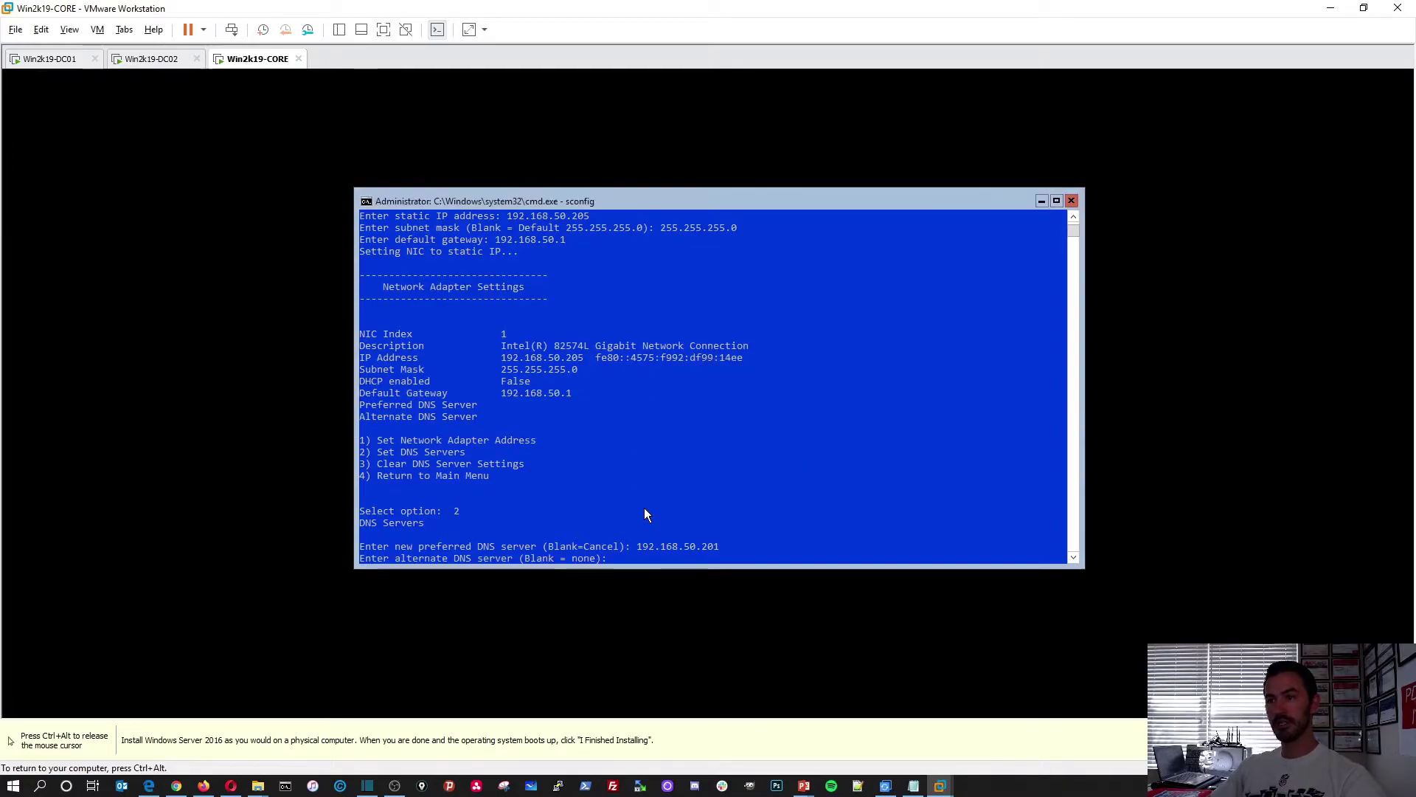
{"action": "type", "text": "192.168.50.202"}
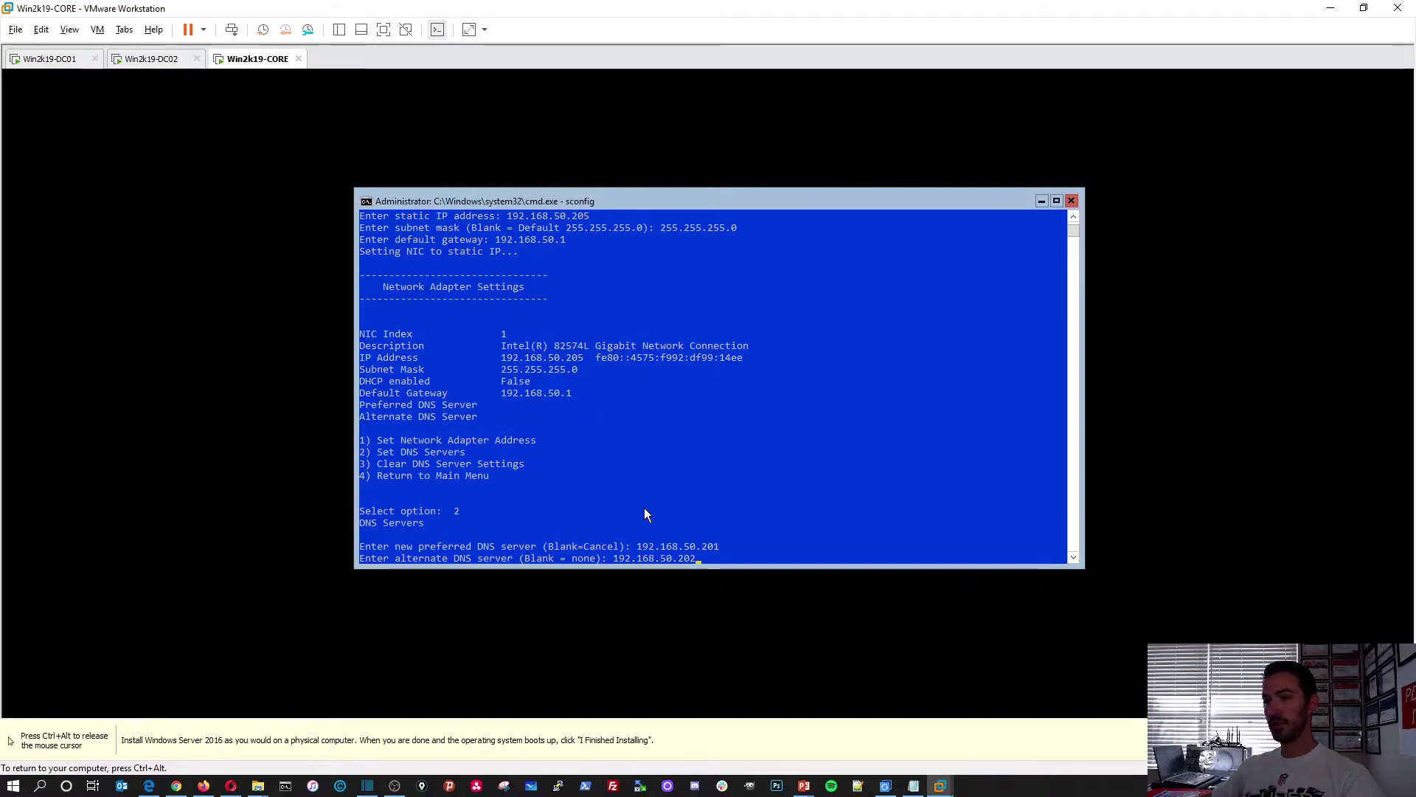
{"action": "key", "text": "Return"}
{"action": "key", "text": "Return"}
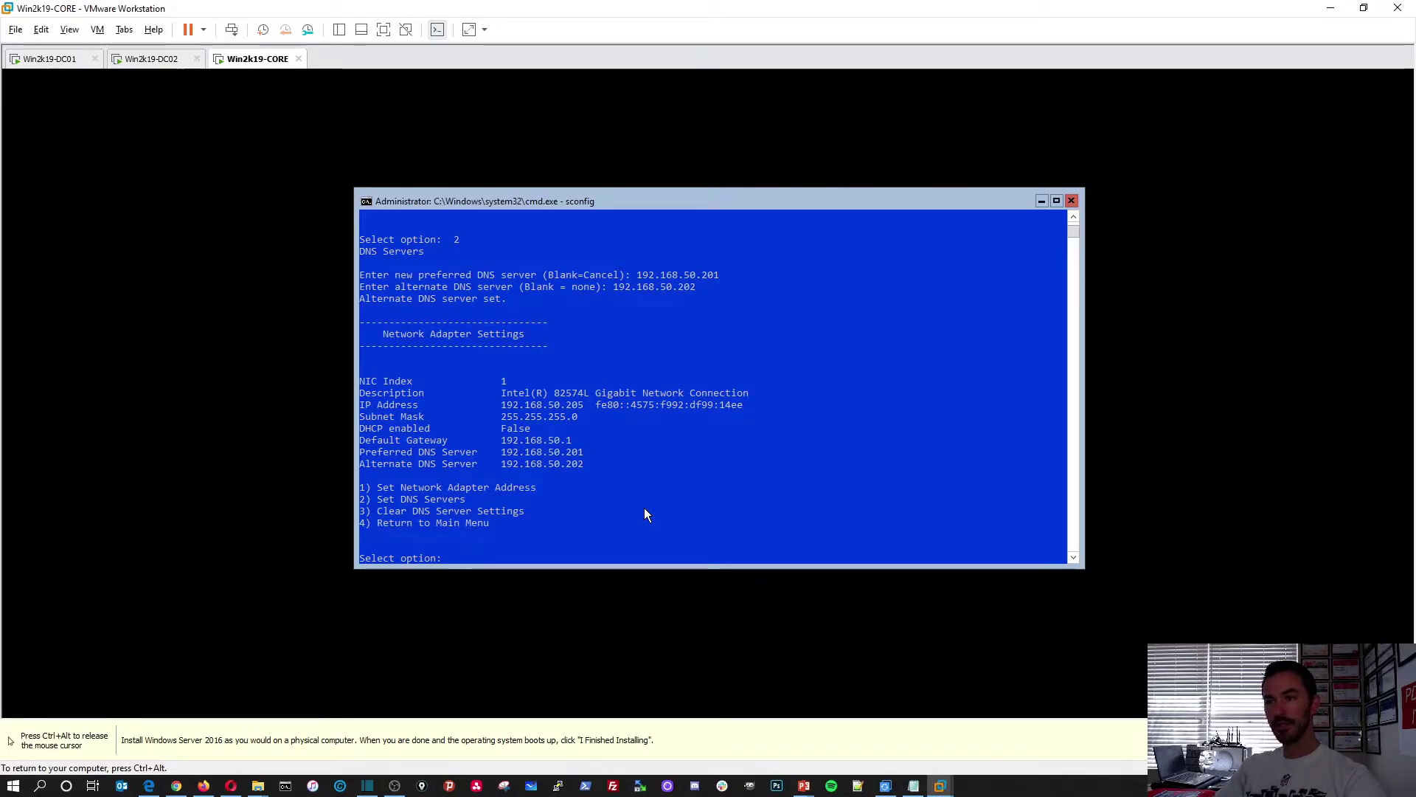
{"action": "type", "text": "4"}
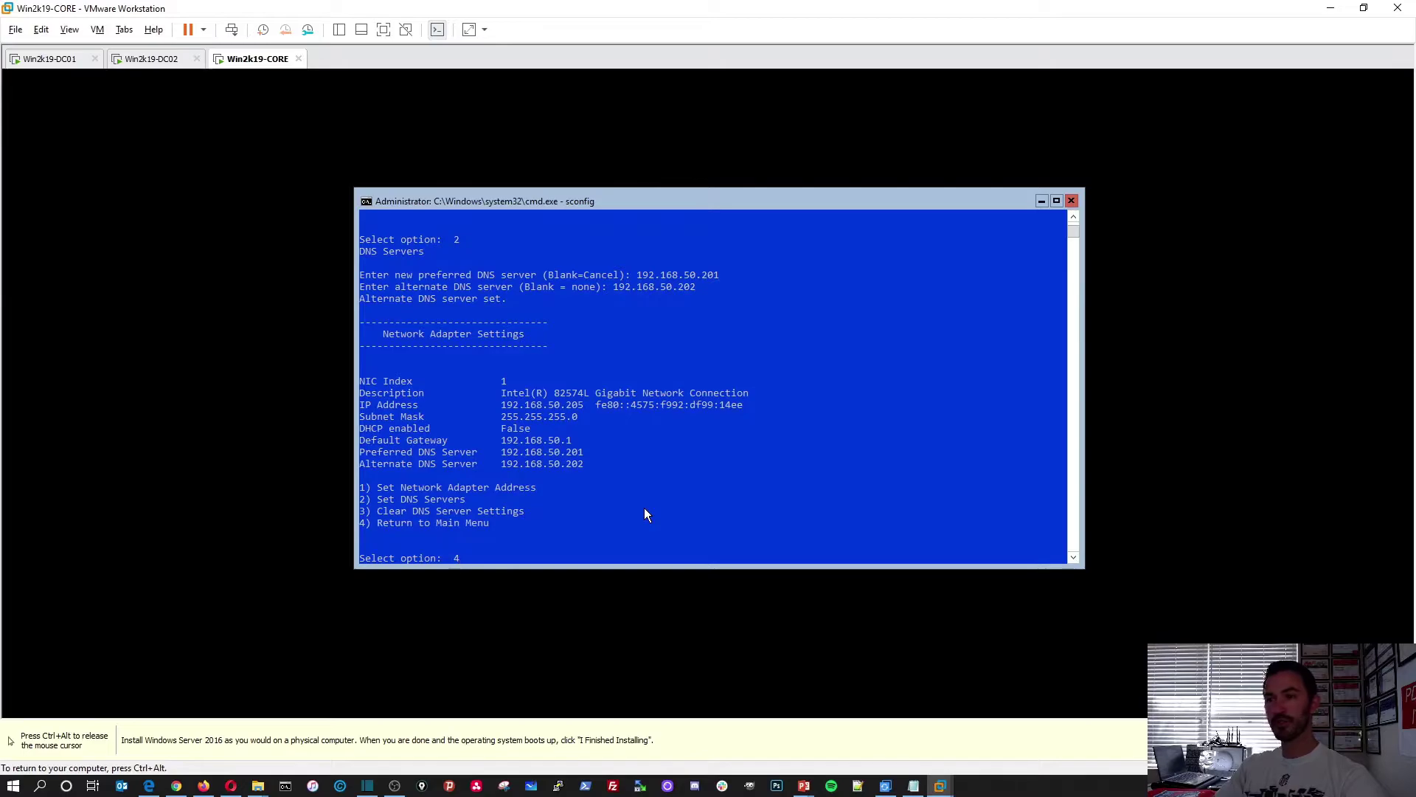
{"action": "key", "text": "Return"}
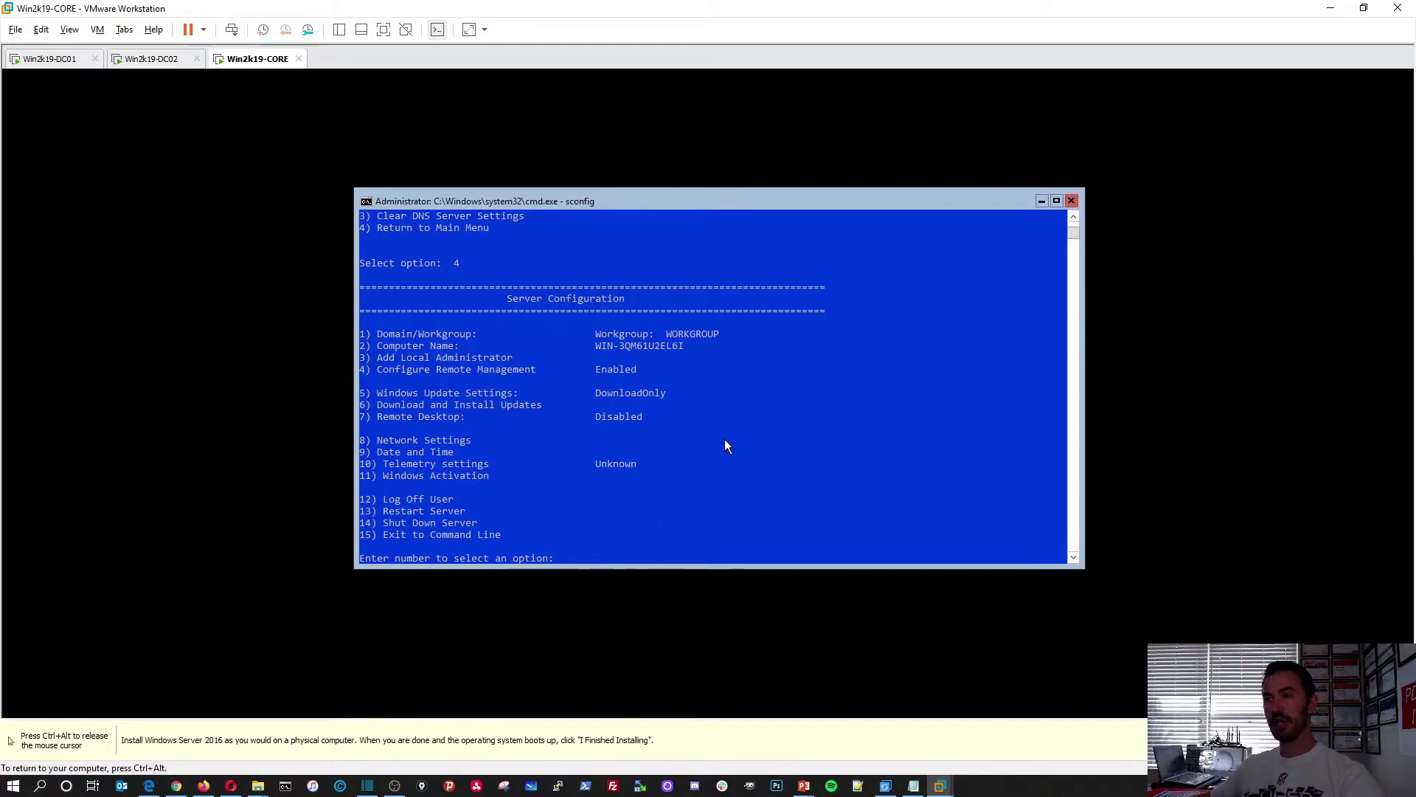
Ping 192.168.50.205 from a command prompt on Win2k19-DC01, then return to the Win2k19-CORE tab
{"action": "left_click", "coordinate": [64, 62]}
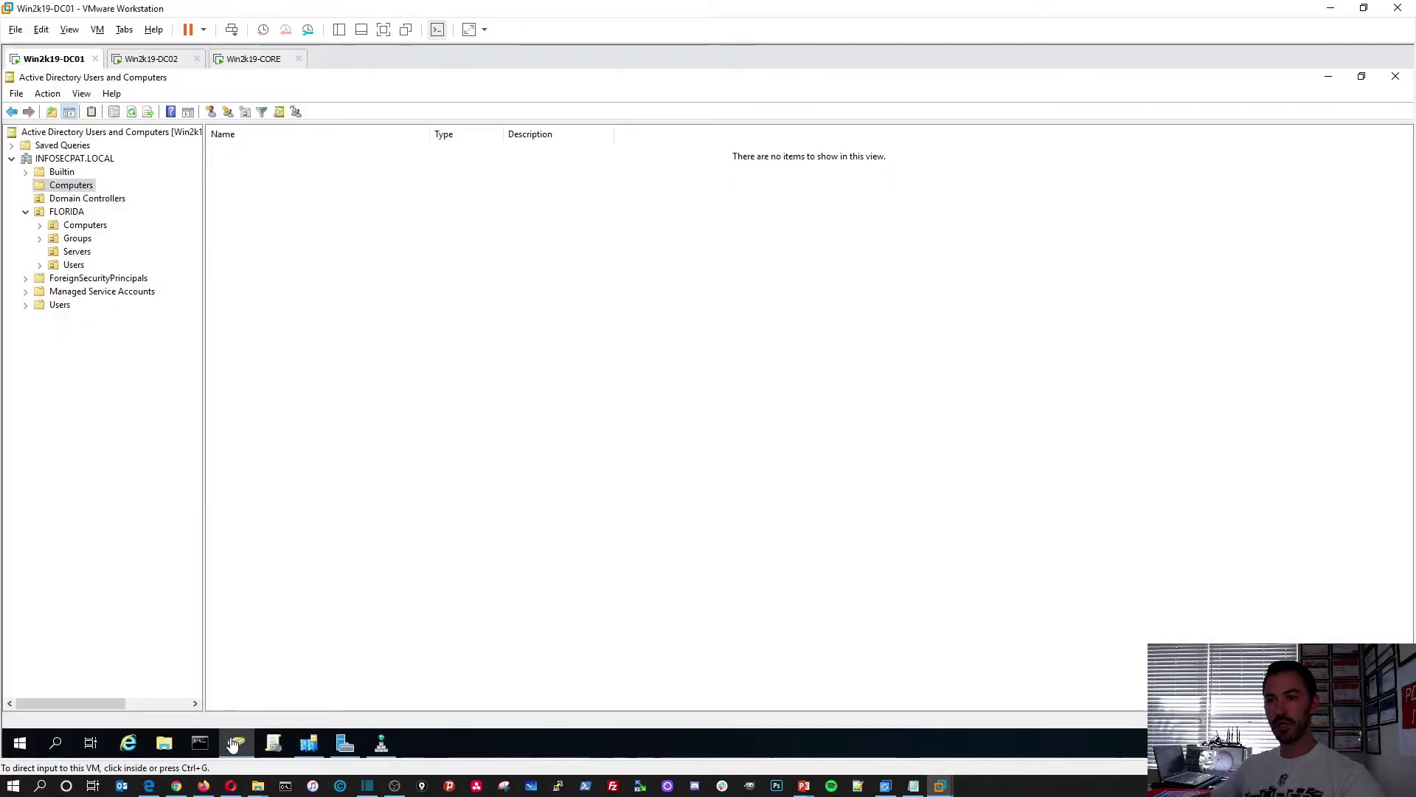
{"action": "left_click", "coordinate": [199, 742]}
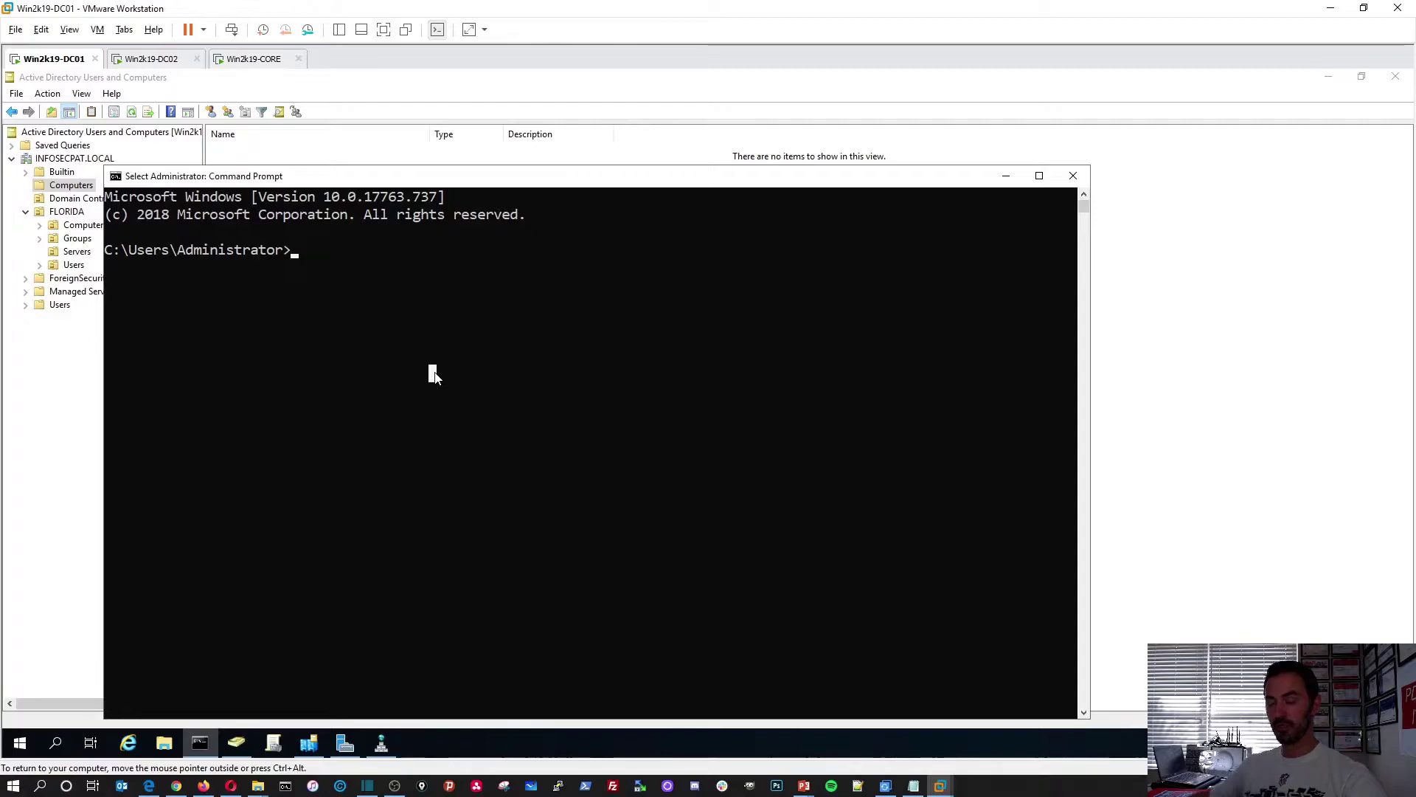
{"action": "type", "text": "ping 192.168.50.205"}
{"action": "key", "text": "Return"}
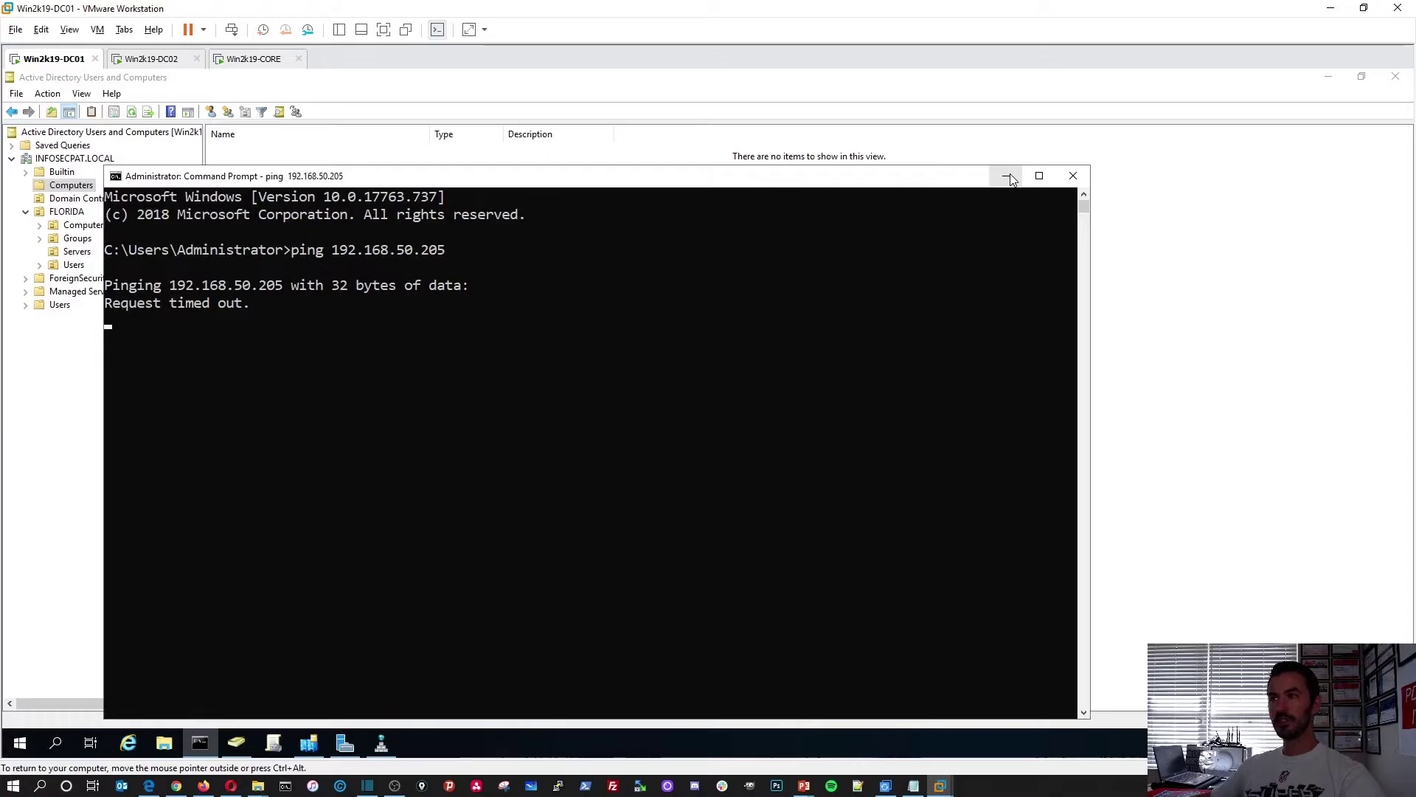
{"action": "left_click", "coordinate": [242, 62]}
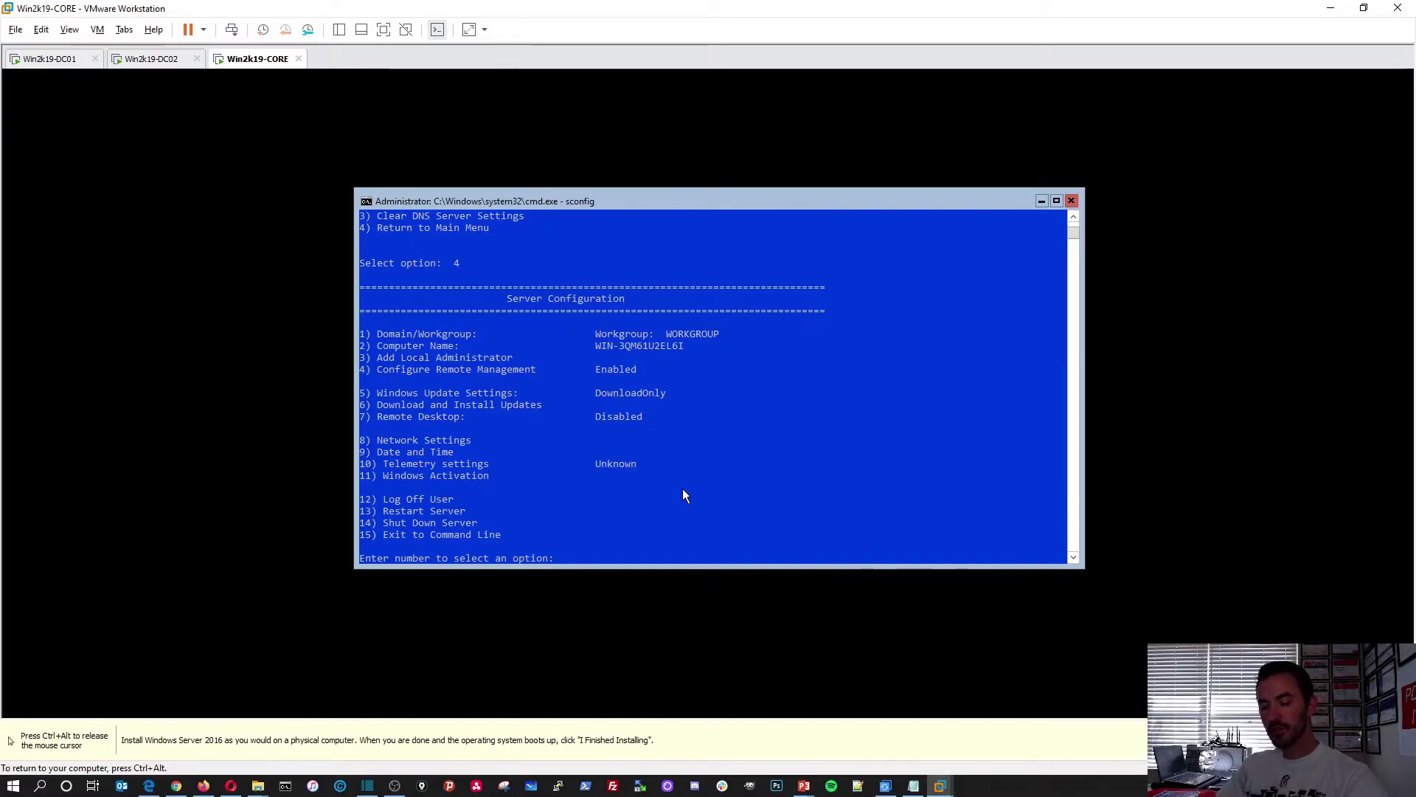
Check Network Settings shows 192.168.50.205, cancel out, then choose option 1 Domain/Workgroup
{"action": "type", "text": "8"}
{"action": "key", "text": "Return"}
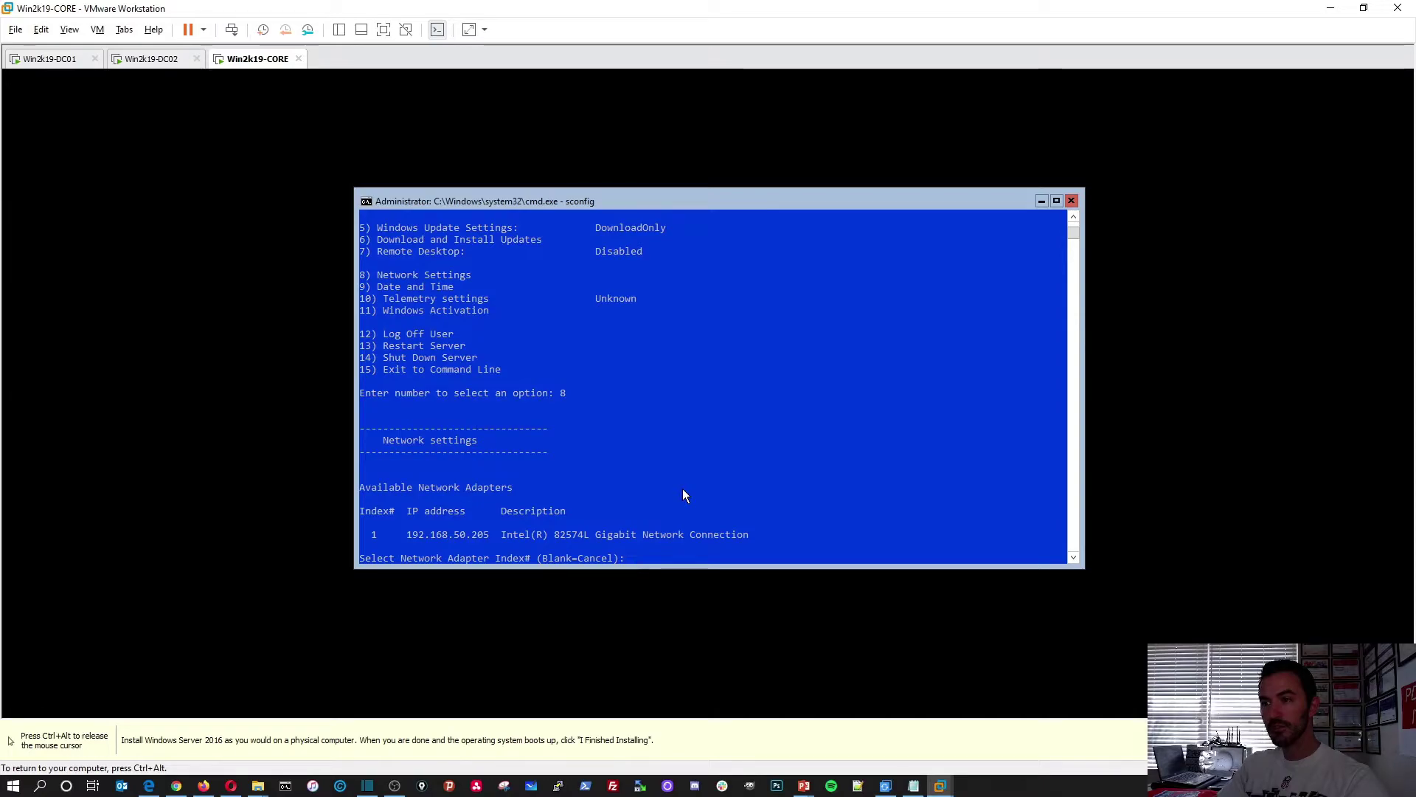
{"action": "key", "text": "Return"}
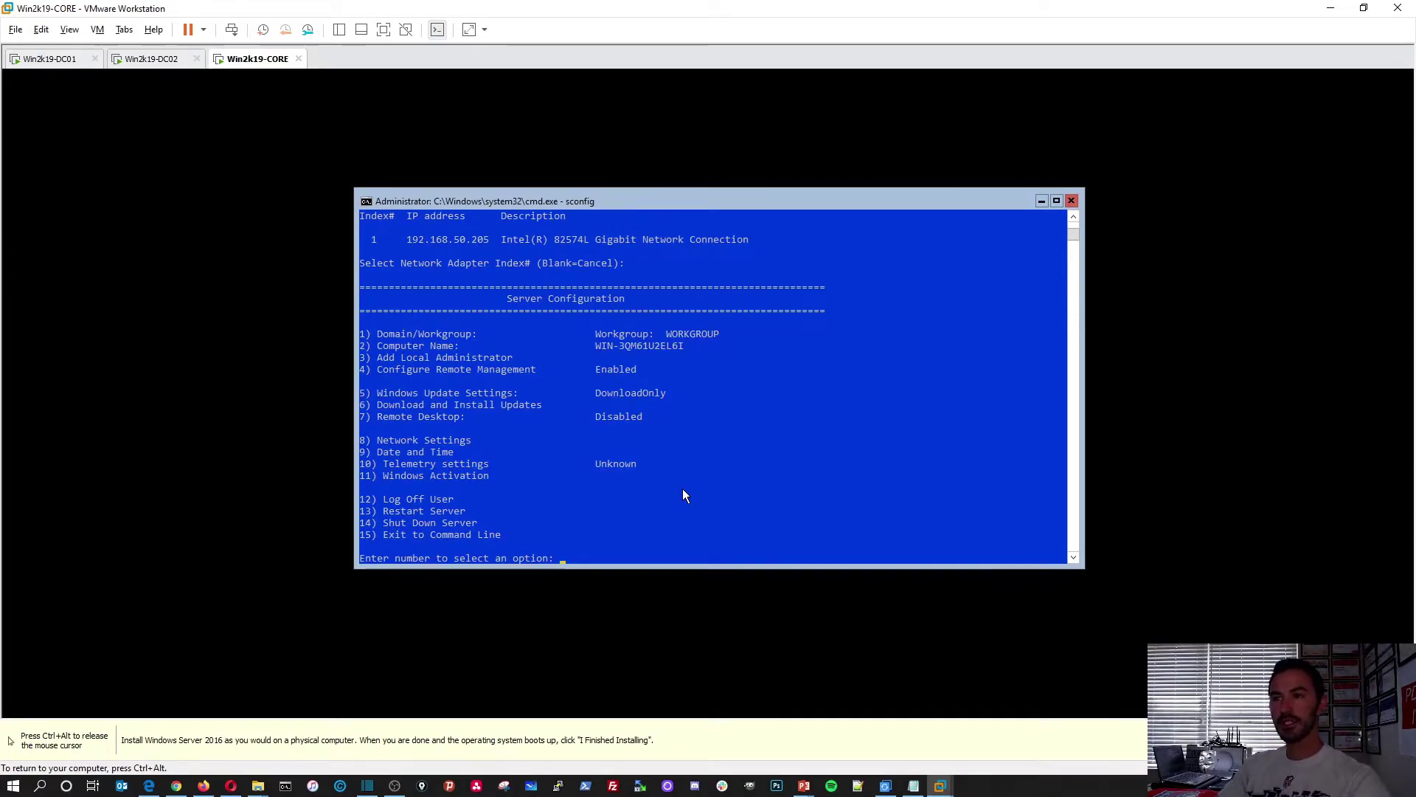
{"action": "type", "text": "1"}
{"action": "key", "text": "Return"}
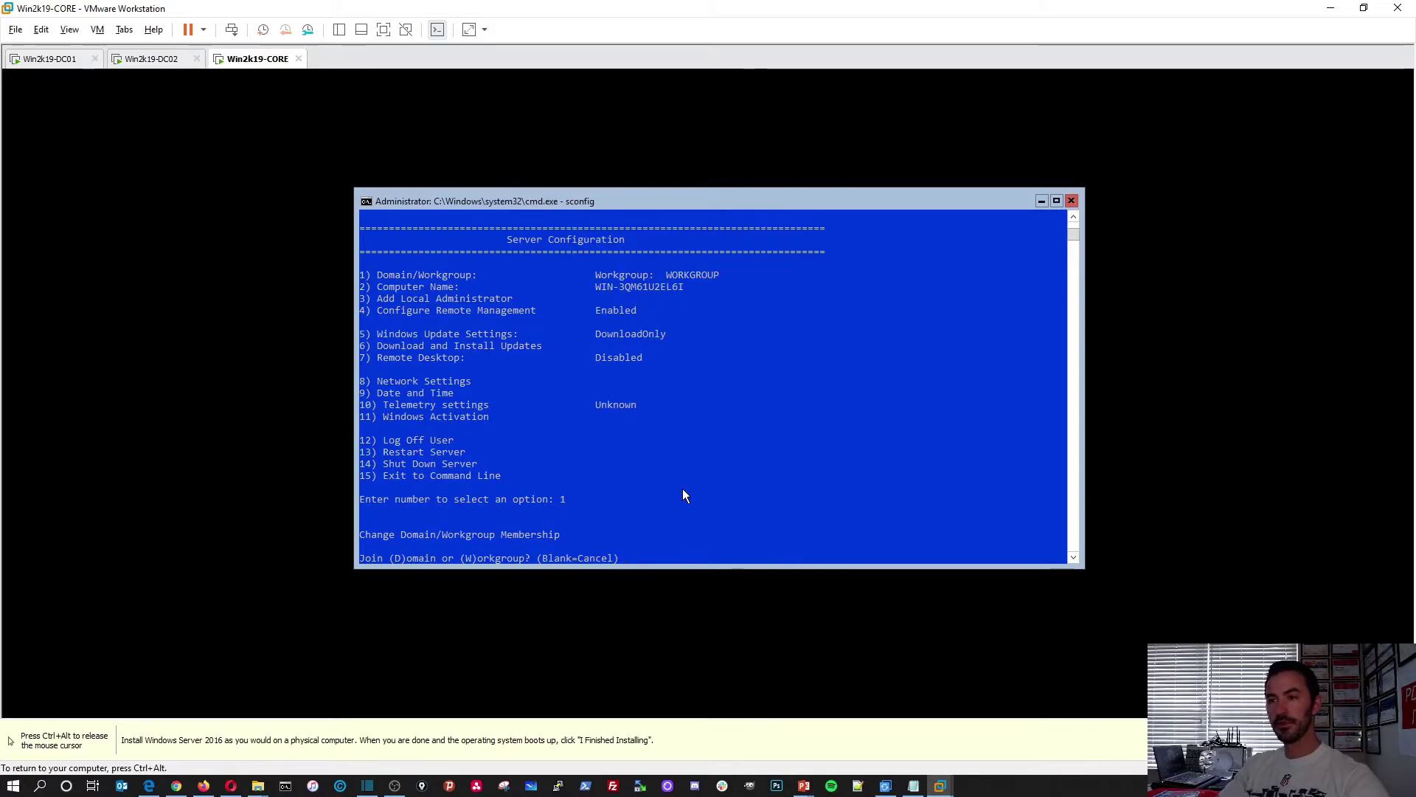
Join domain infosecpat.local as infosecpat\Administrator with its password, and agree to rename the computer
{"action": "type", "text": "d"}
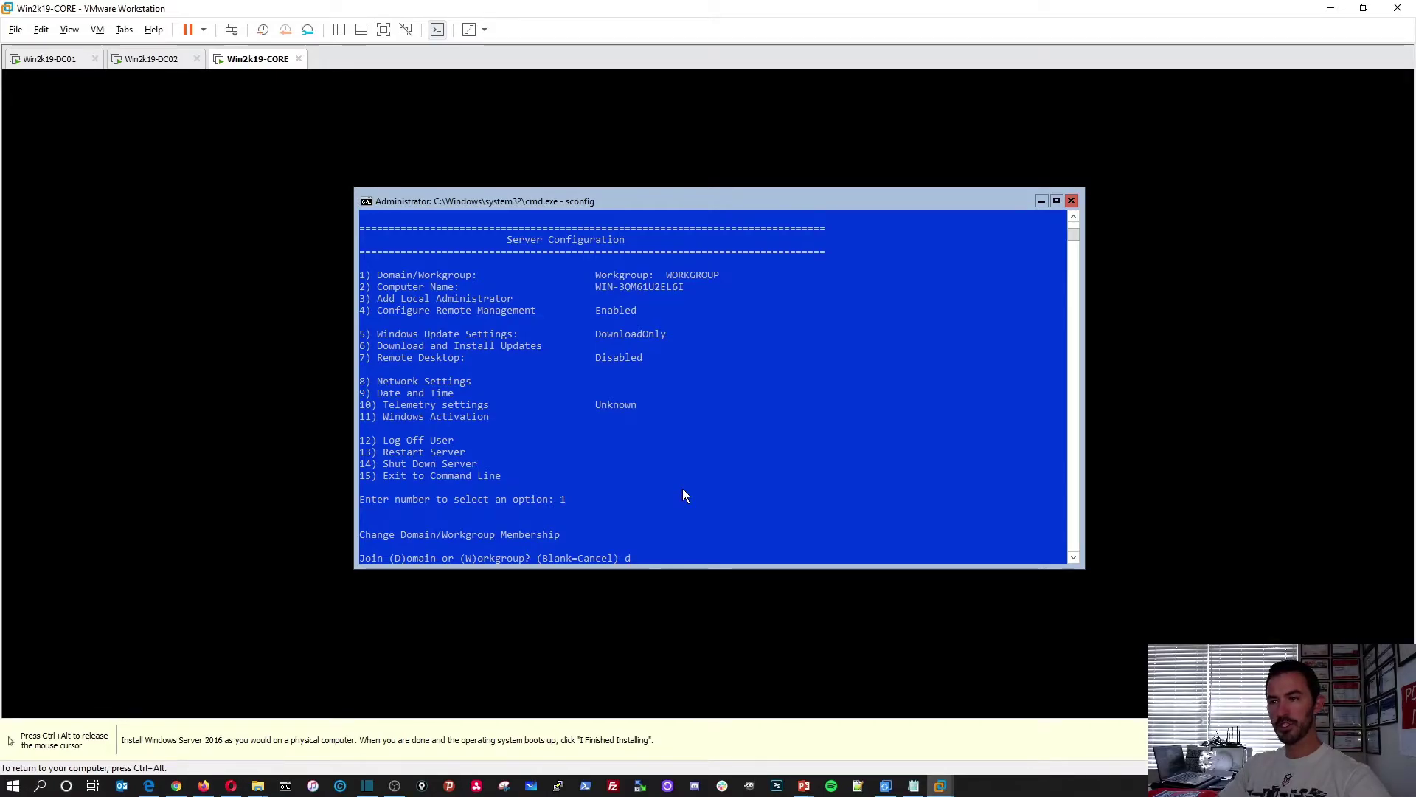
{"action": "key", "text": "Return"}
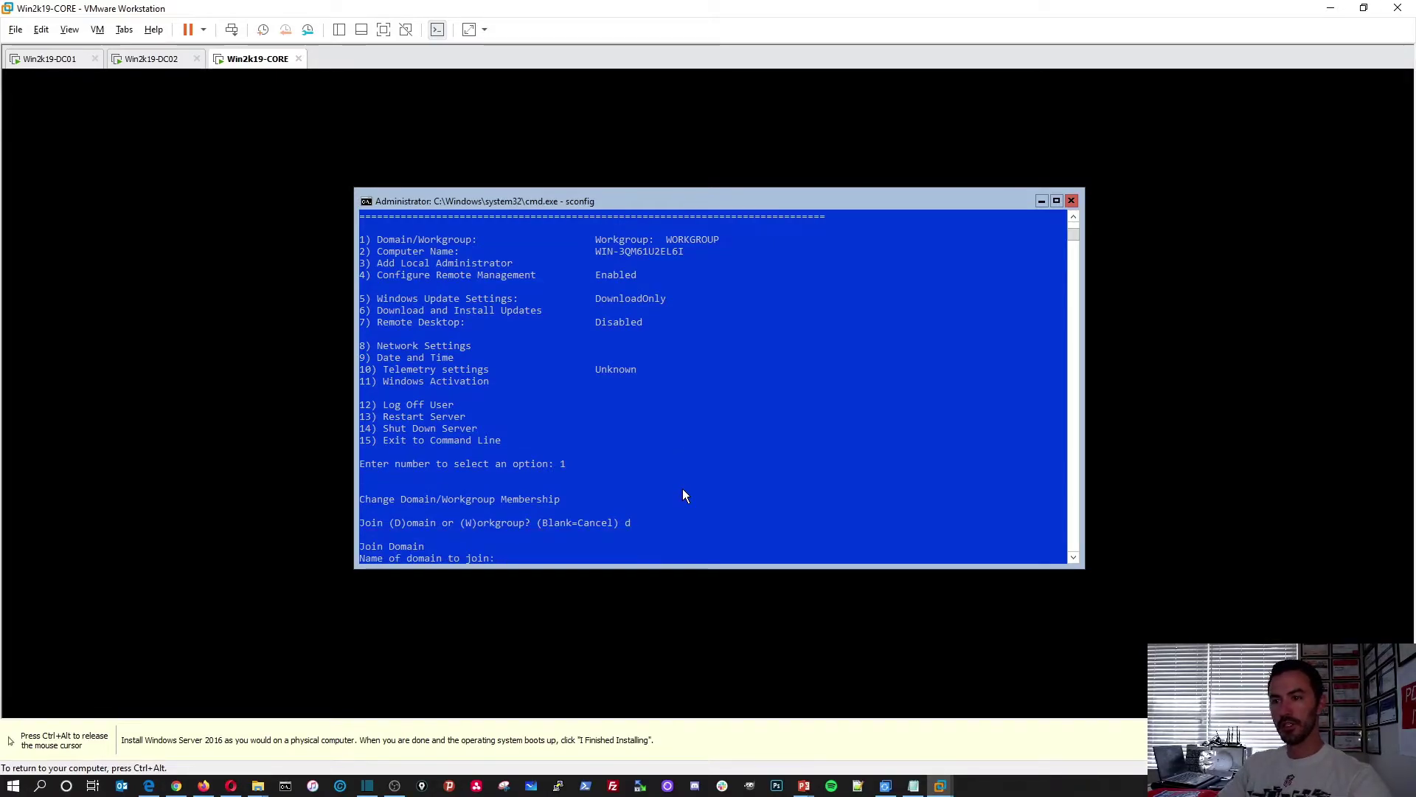
{"action": "type", "text": "infosec"}
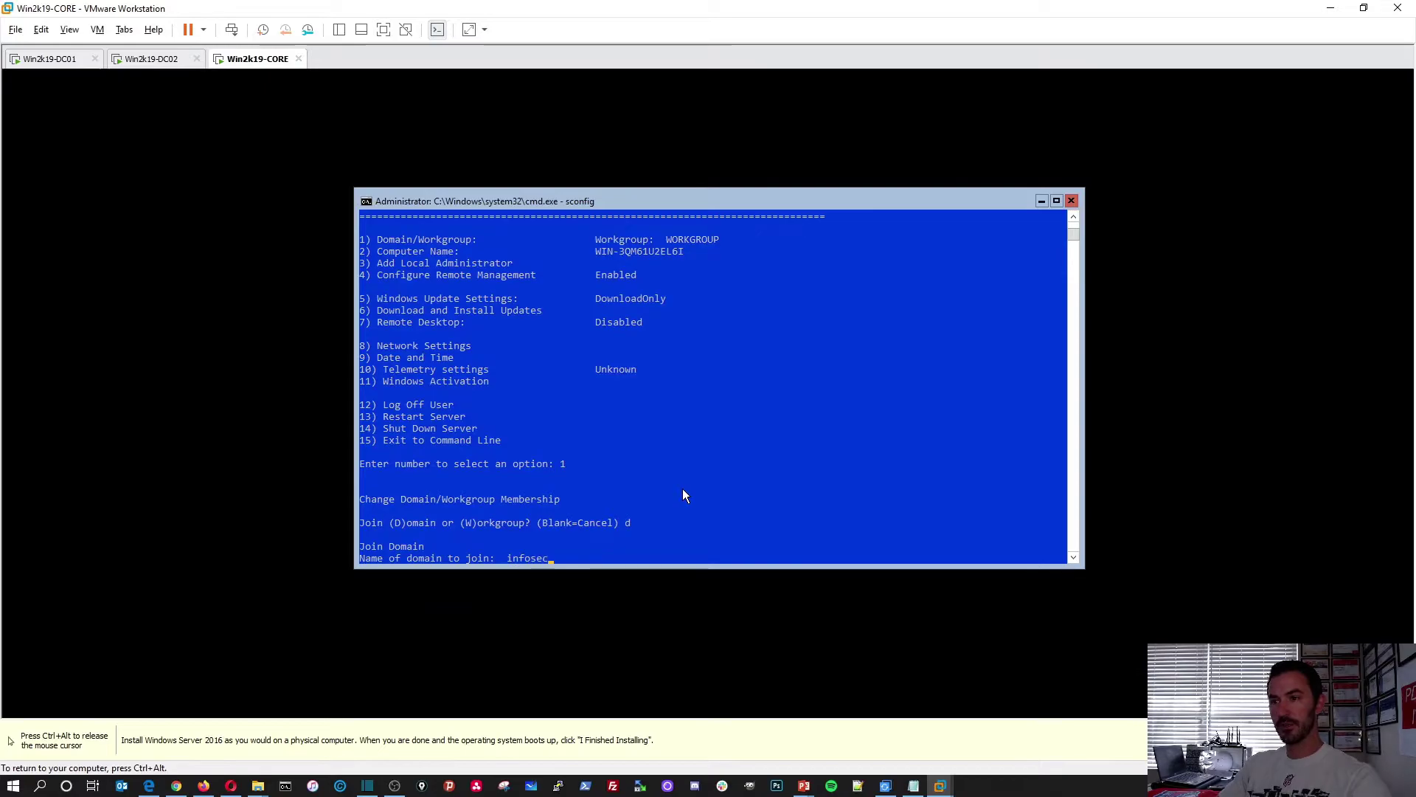
{"action": "type", "text": "pat.local"}
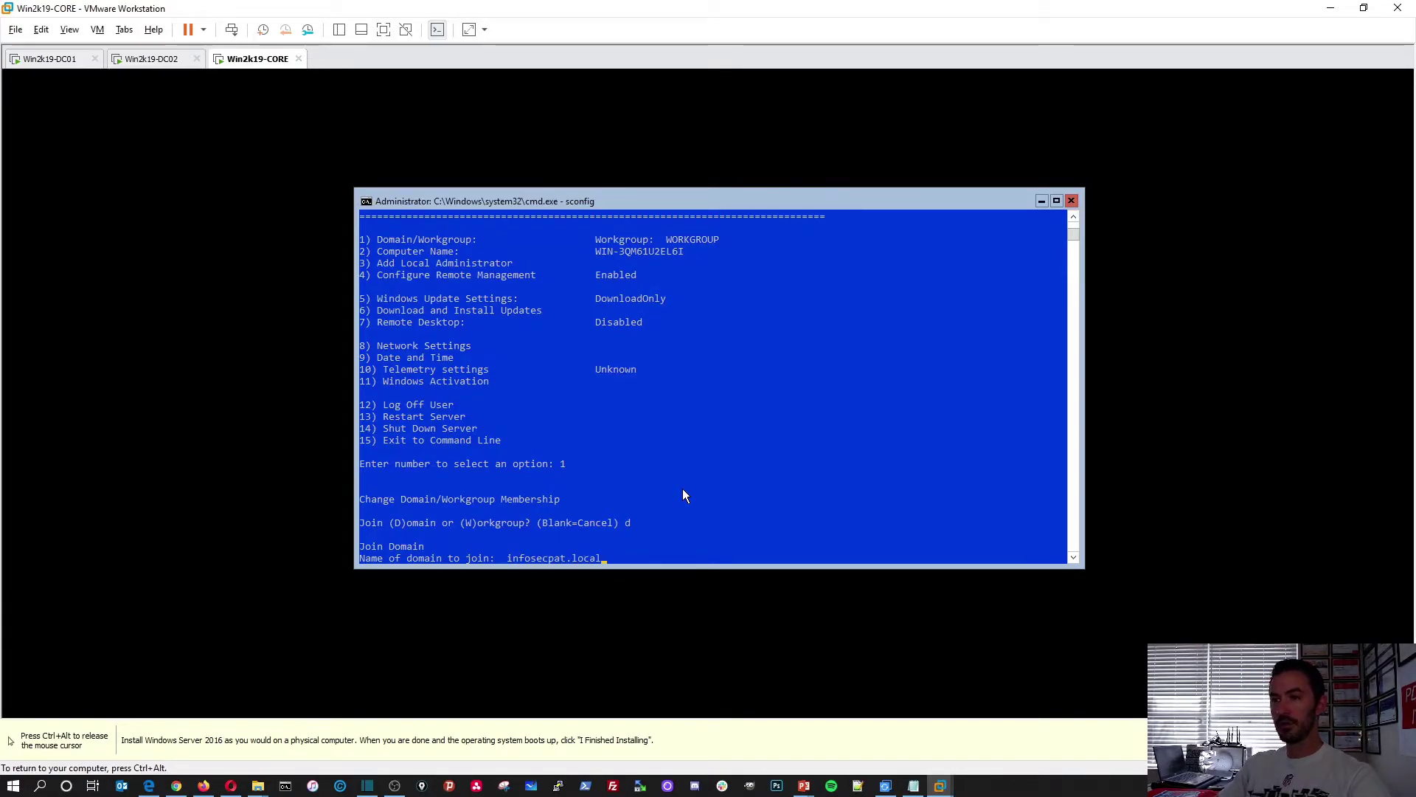
{"action": "key", "text": "Return"}
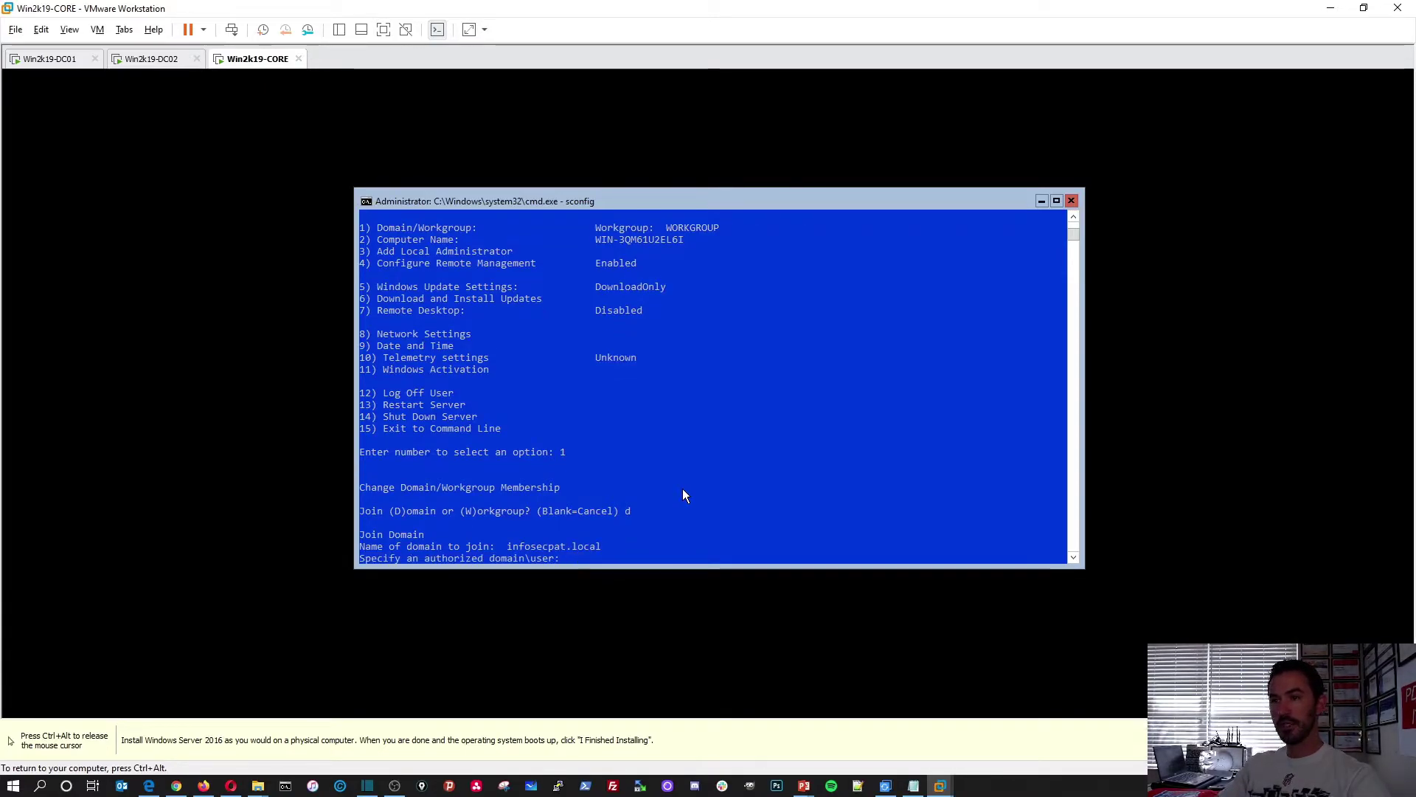
{"action": "type", "text": "in"}
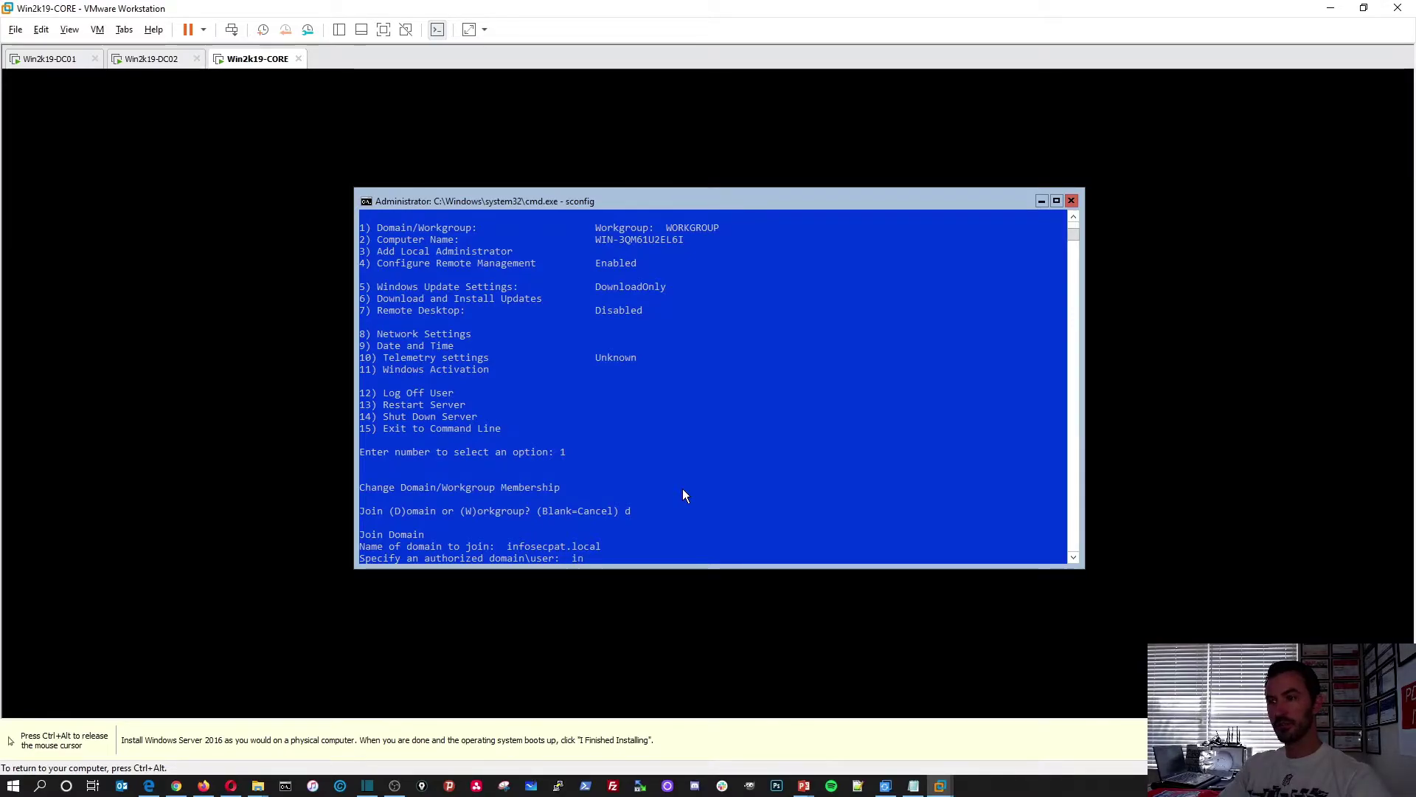
{"action": "type", "text": "fosecpat"}
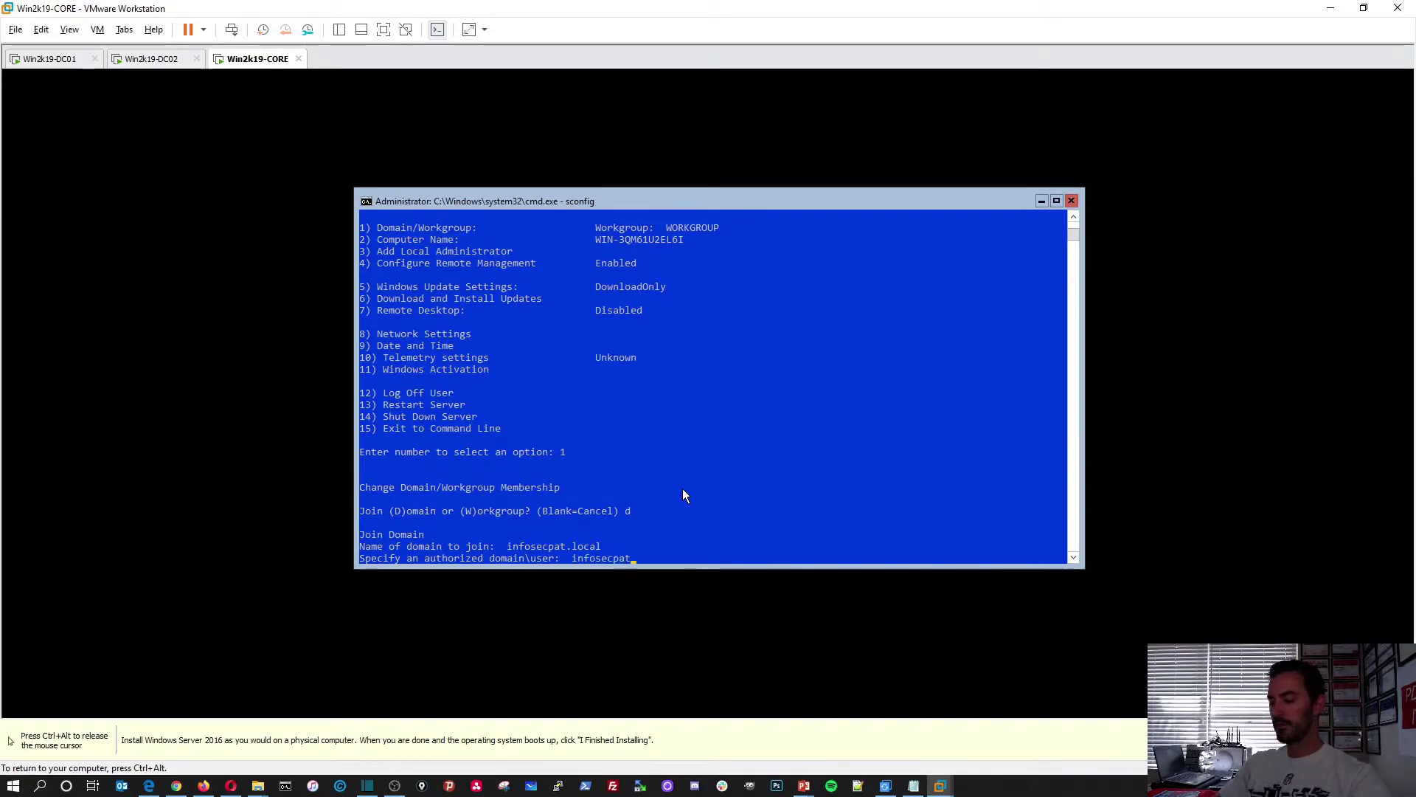
{"action": "type", "text": "\\Administrator"}
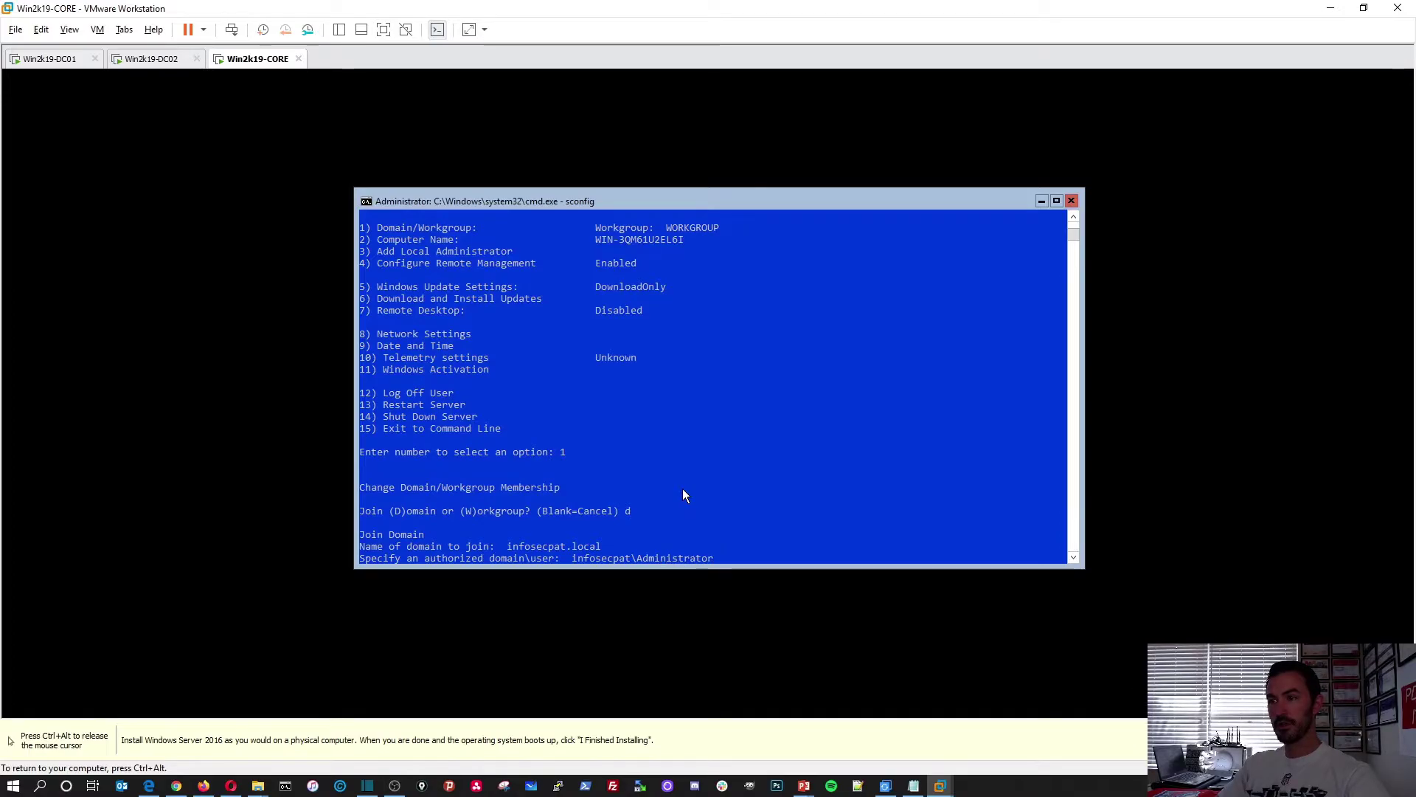
{"action": "key", "text": "Return"}
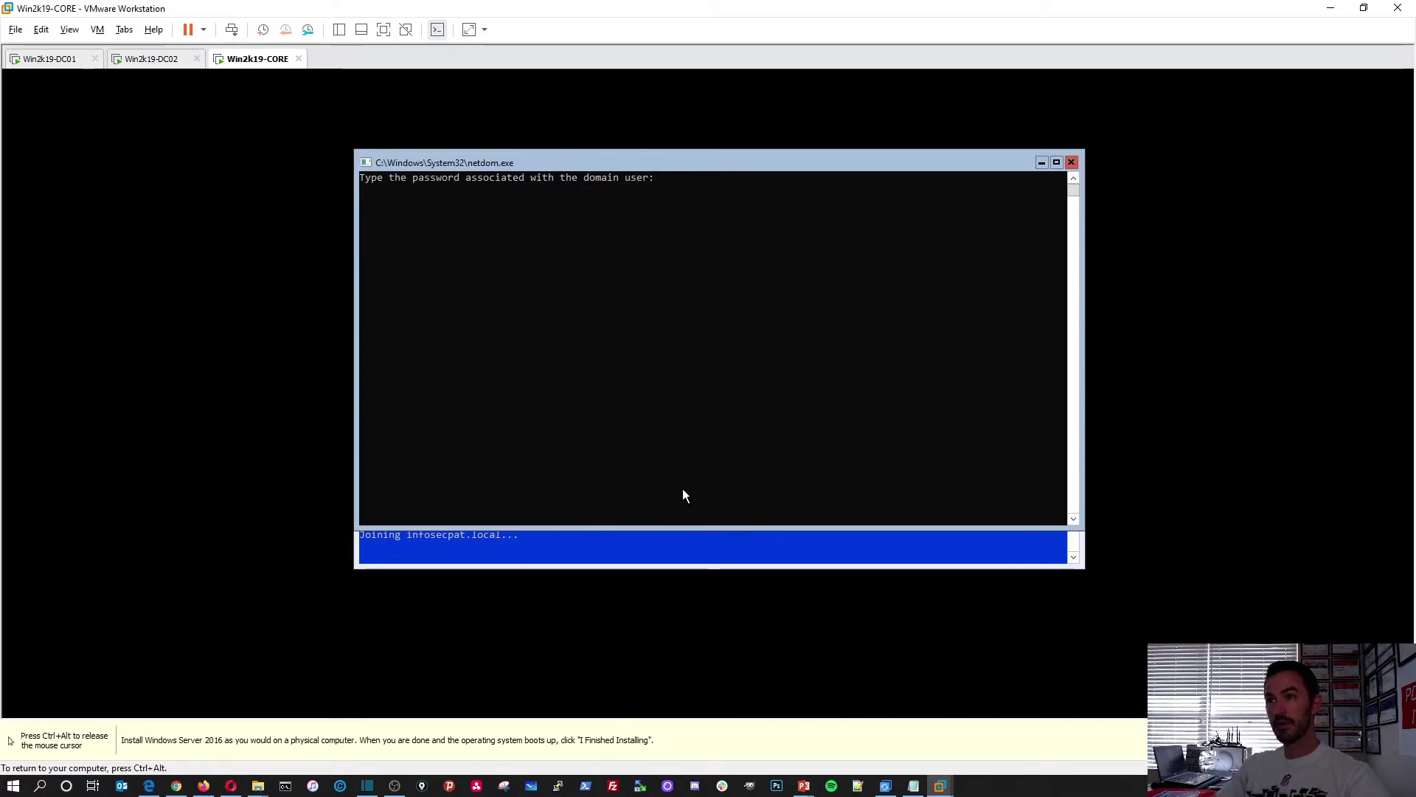
{"action": "key", "text": "Return"}
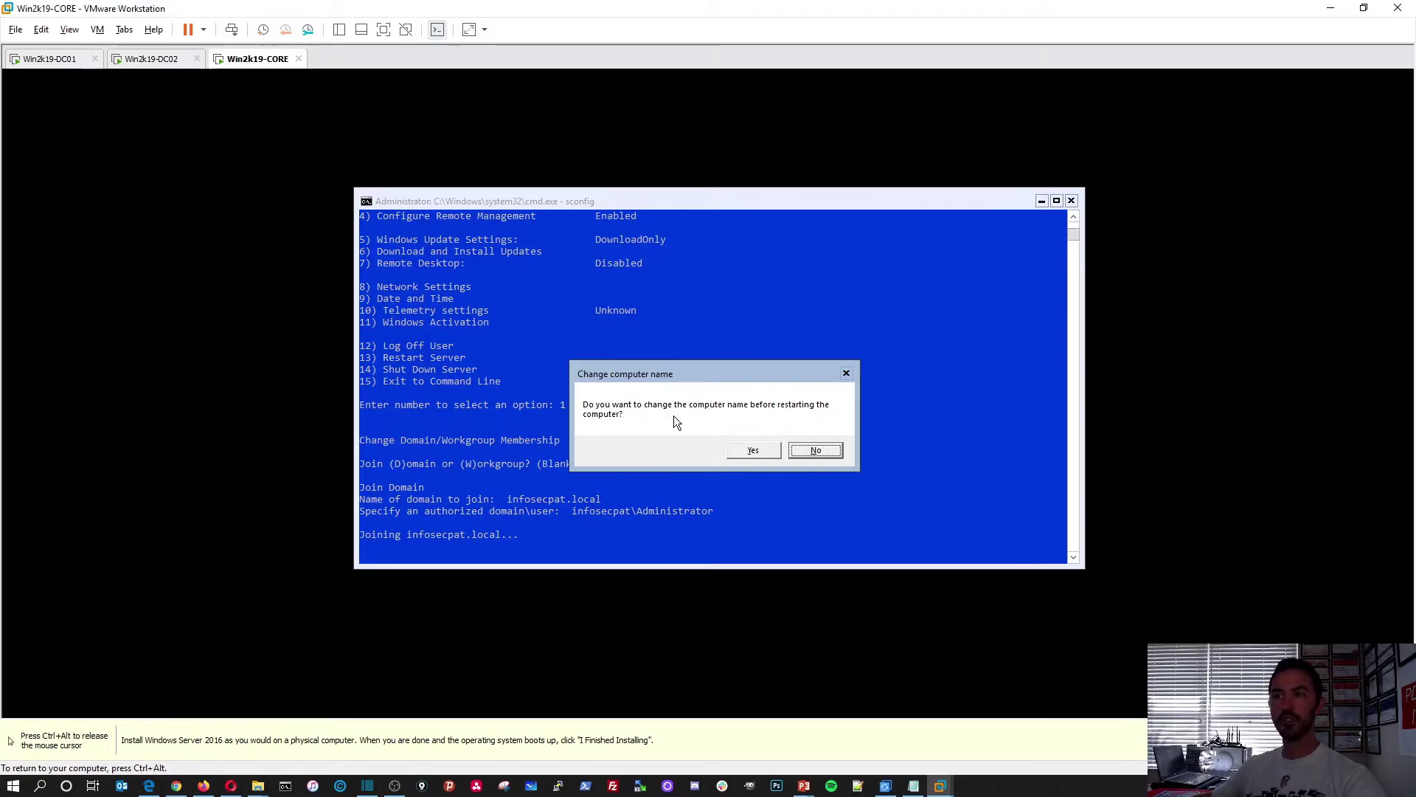
{"action": "left_click", "coordinate": [752, 451]}
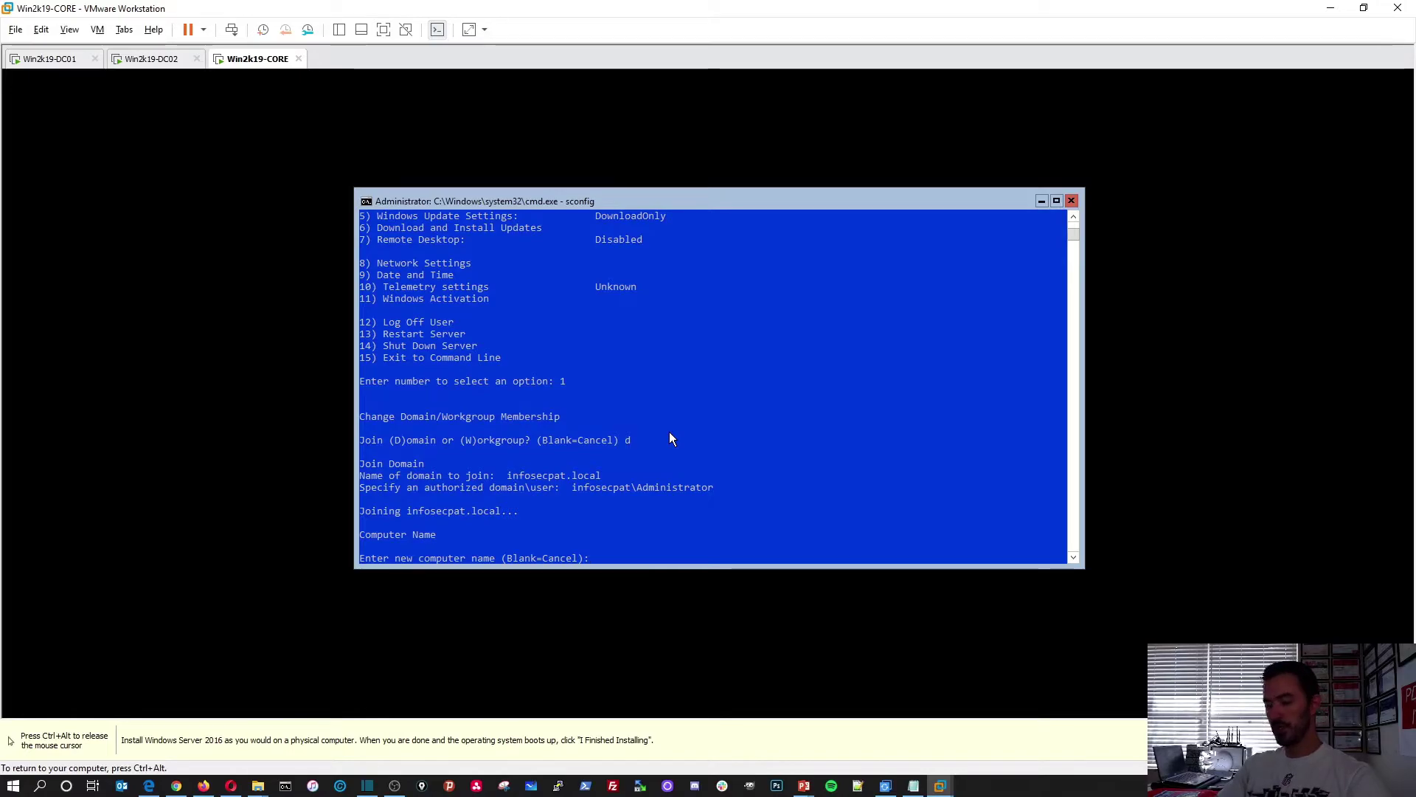
Enter the new computer name Win2k19-CORE
{"action": "type", "text": "Wins2"}
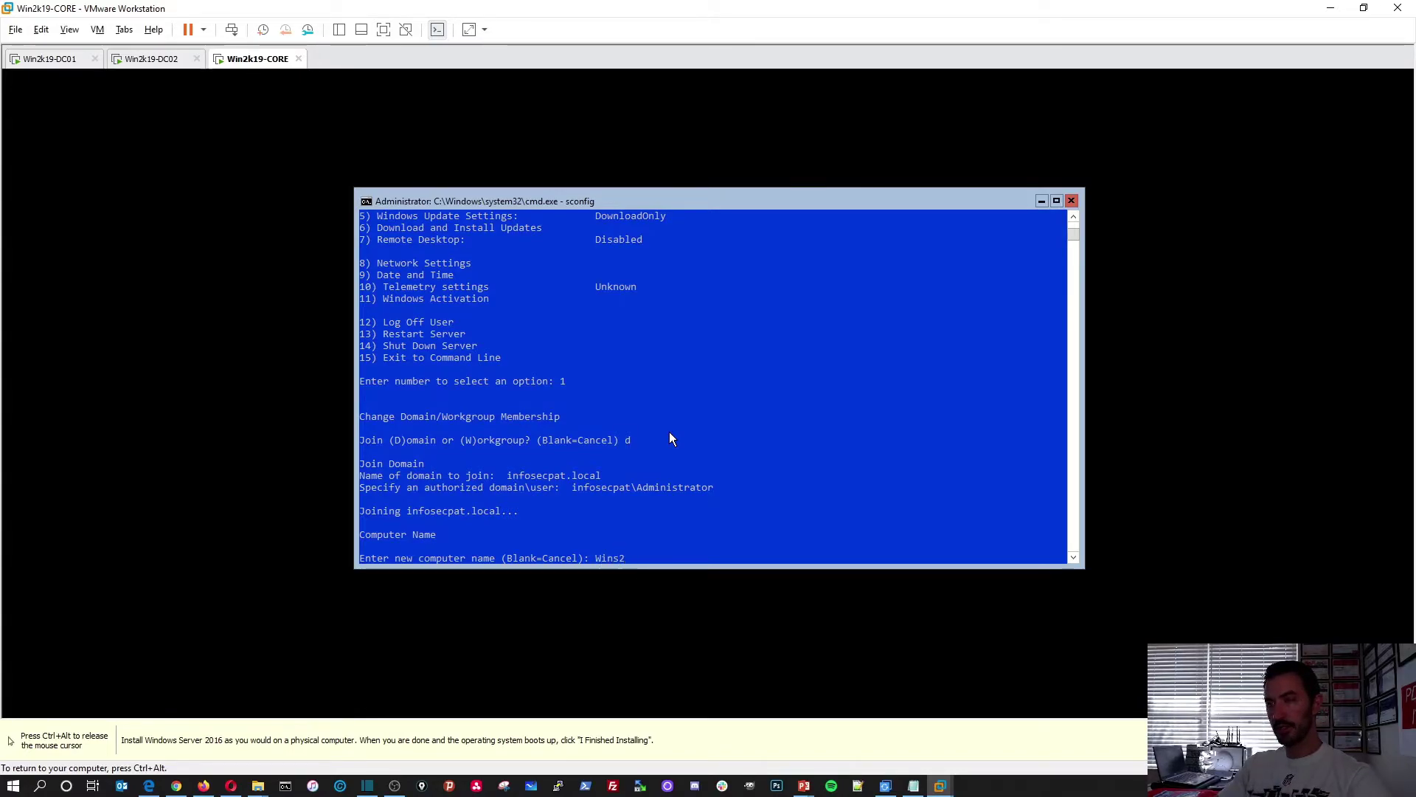
{"action": "key", "text": "BackSpace"}
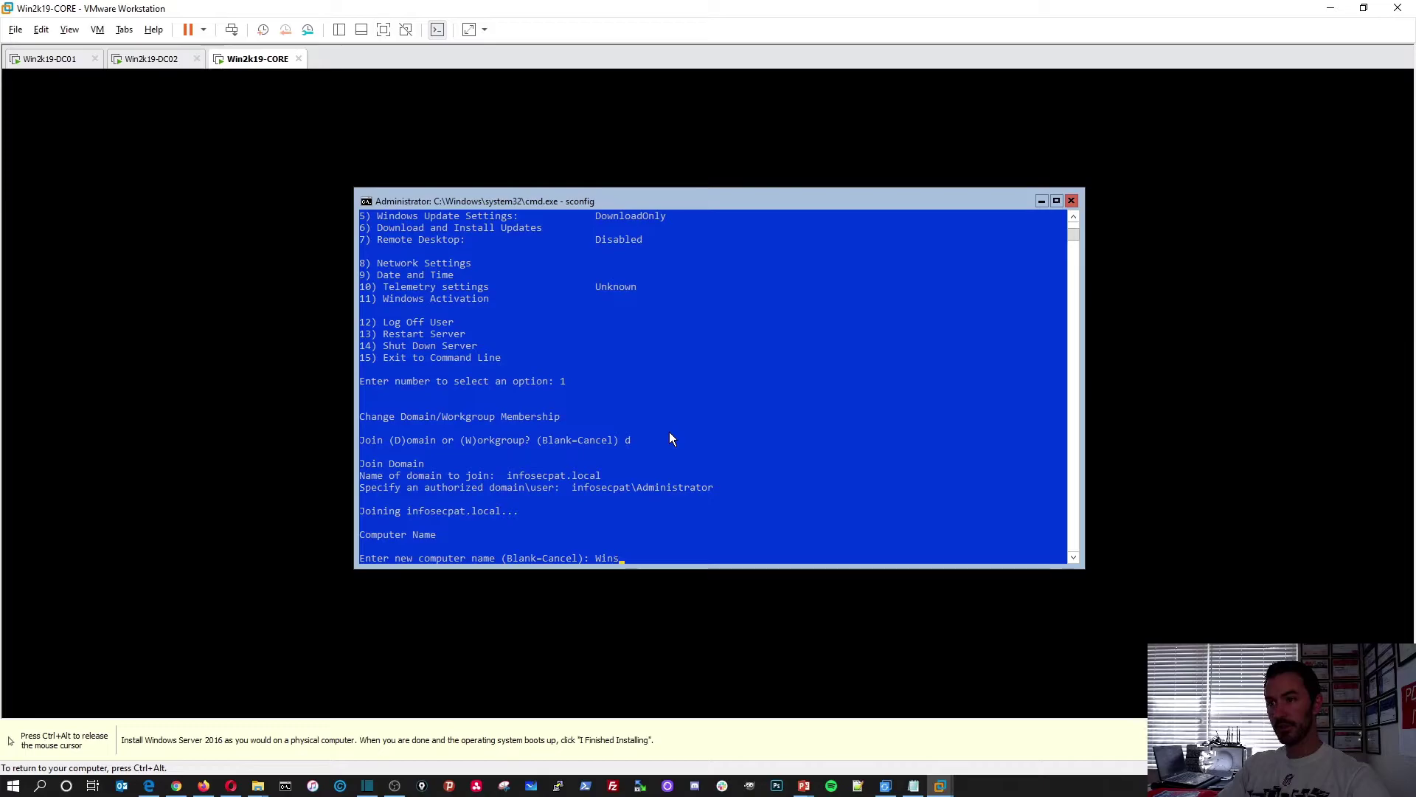
{"action": "key", "text": "BackSpace"}
{"action": "type", "text": "2k"}
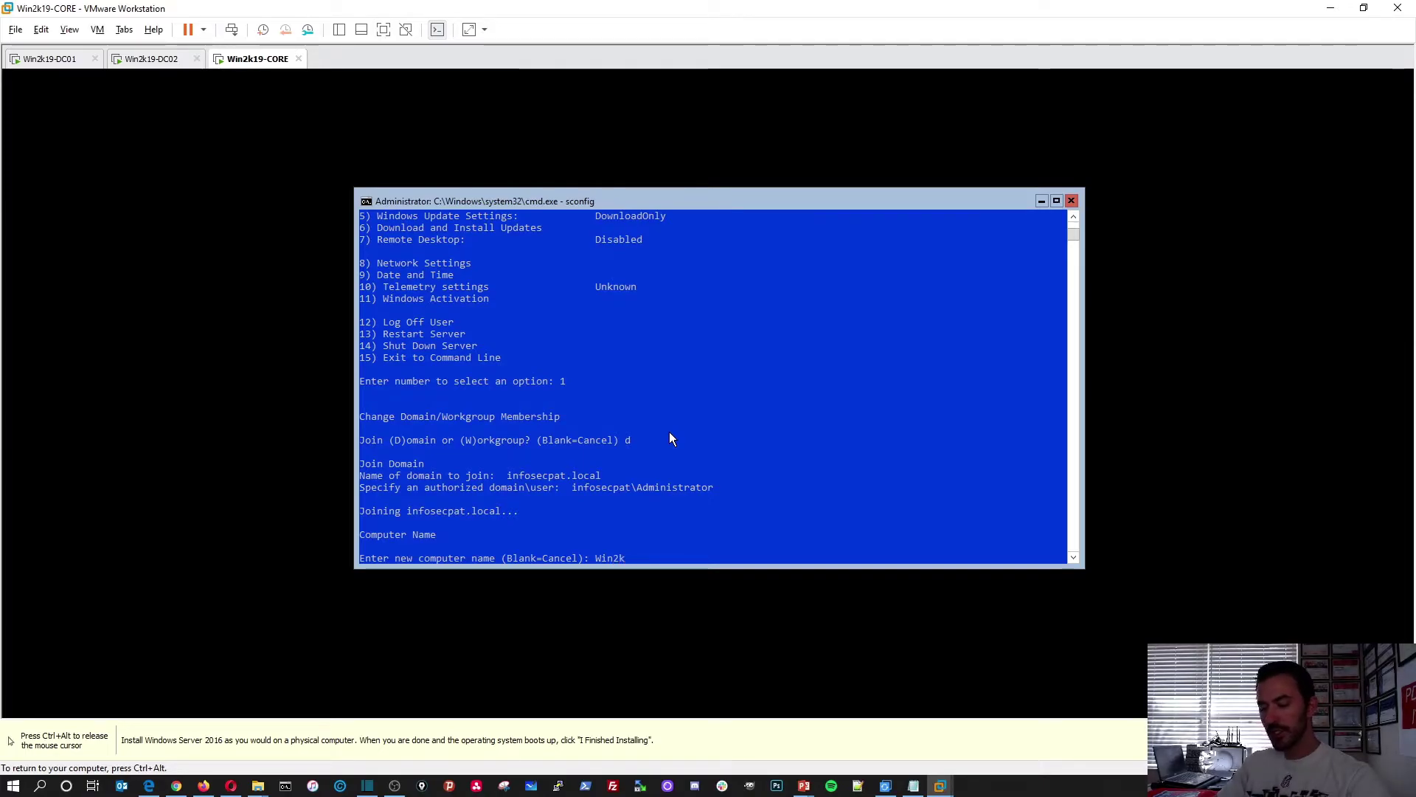
{"action": "type", "text": "19-CIO"}
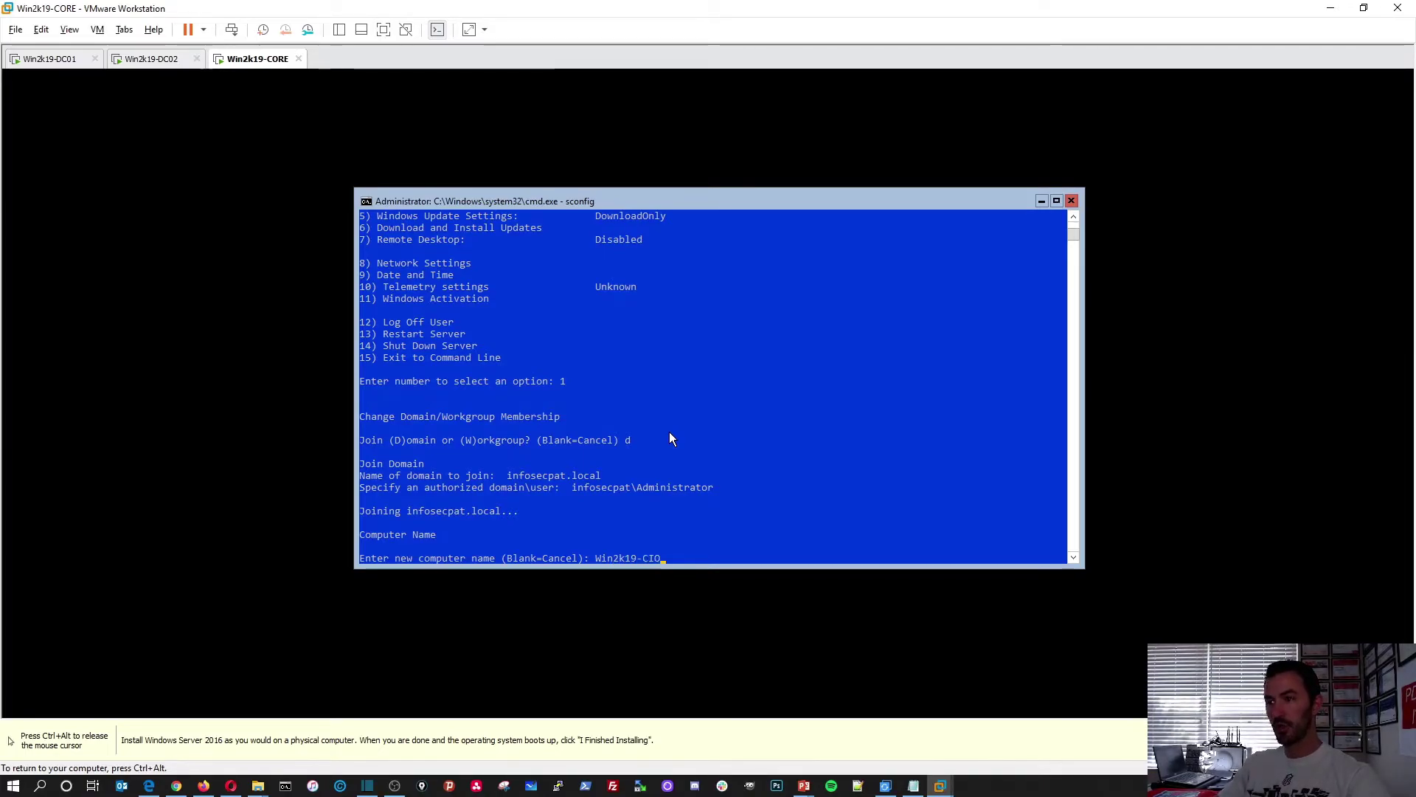
{"action": "key", "text": "BackSpace"}
{"action": "key", "text": "BackSpace"}
{"action": "type", "text": "ORE"}
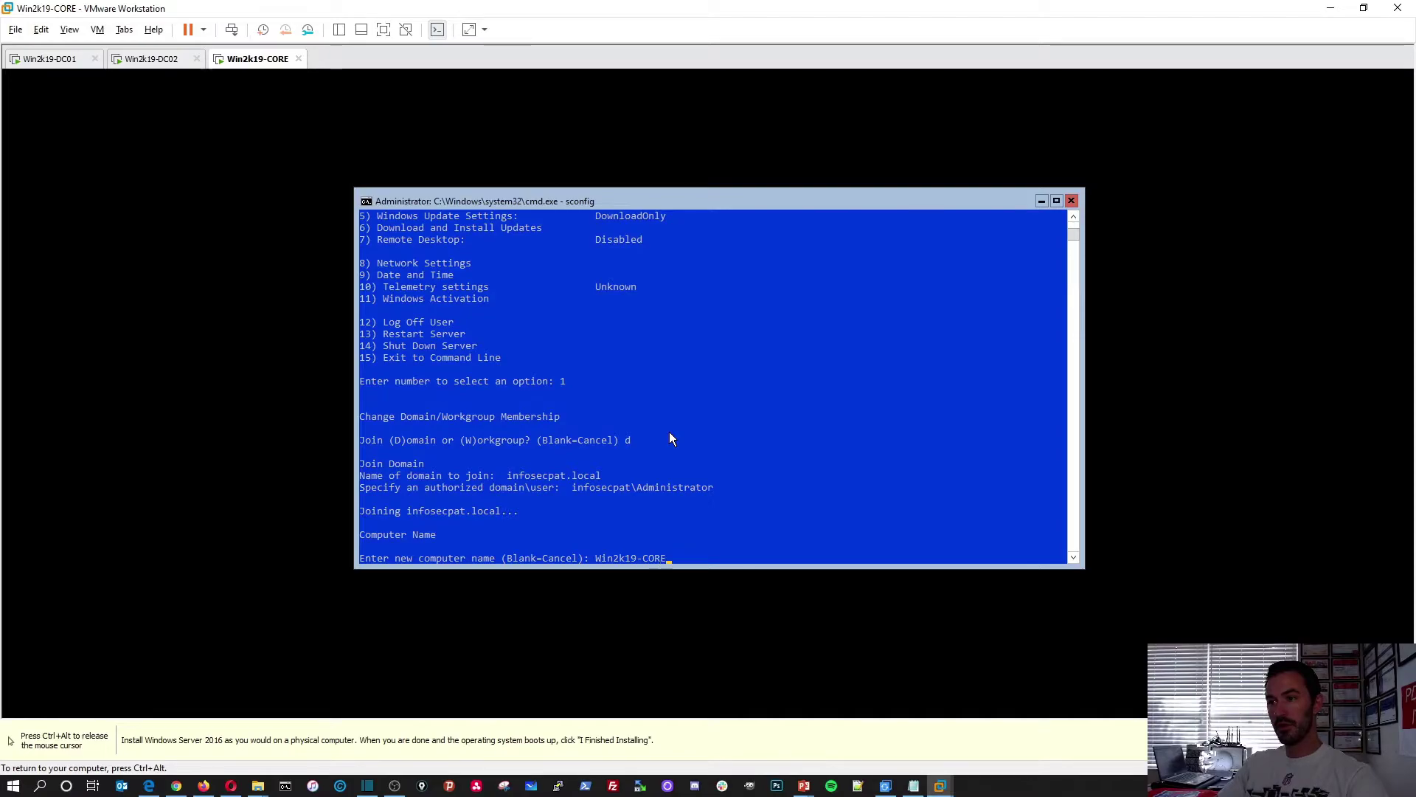
{"action": "key", "text": "Return"}
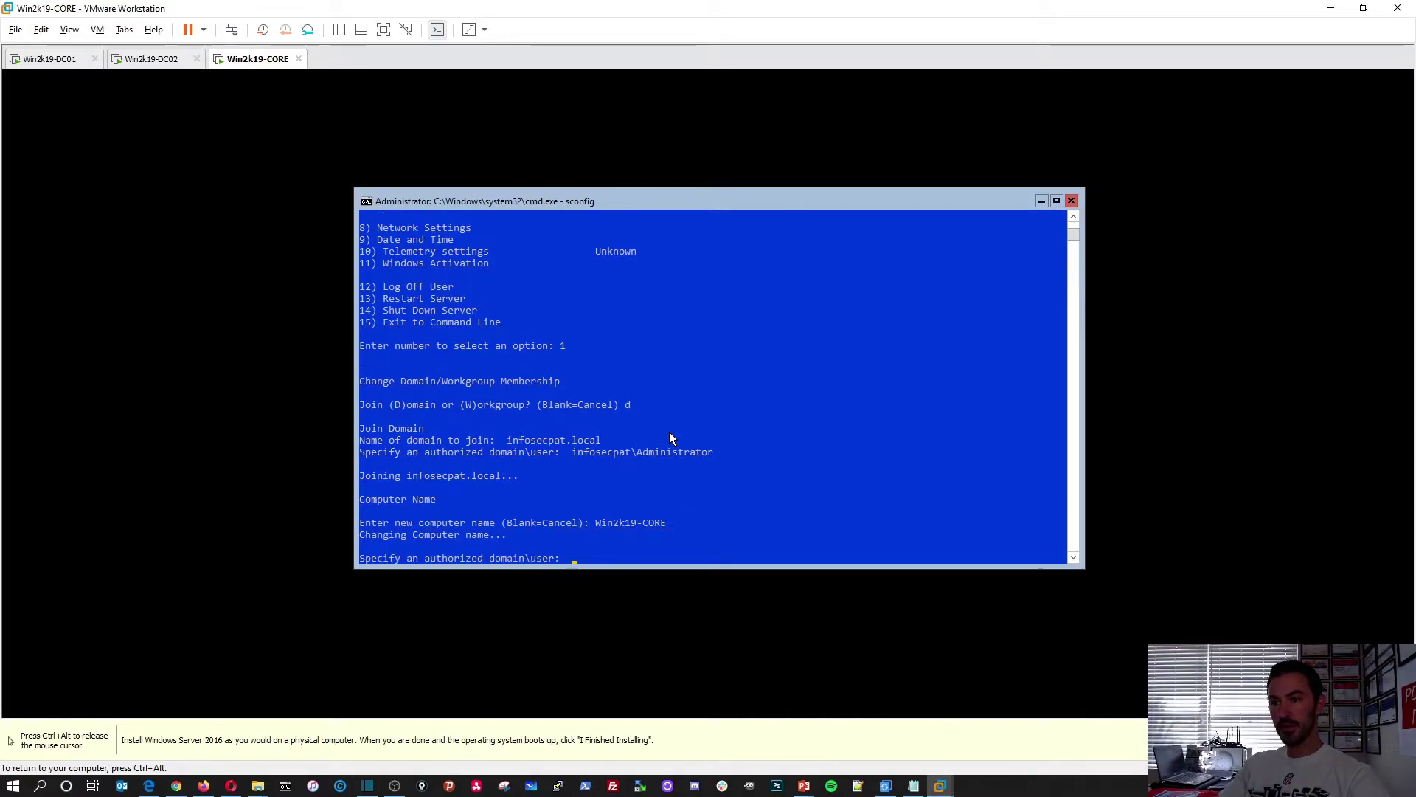
Authenticate as infosecpat\Administrator with its password and restart the server
{"action": "type", "text": "infosecpat"}
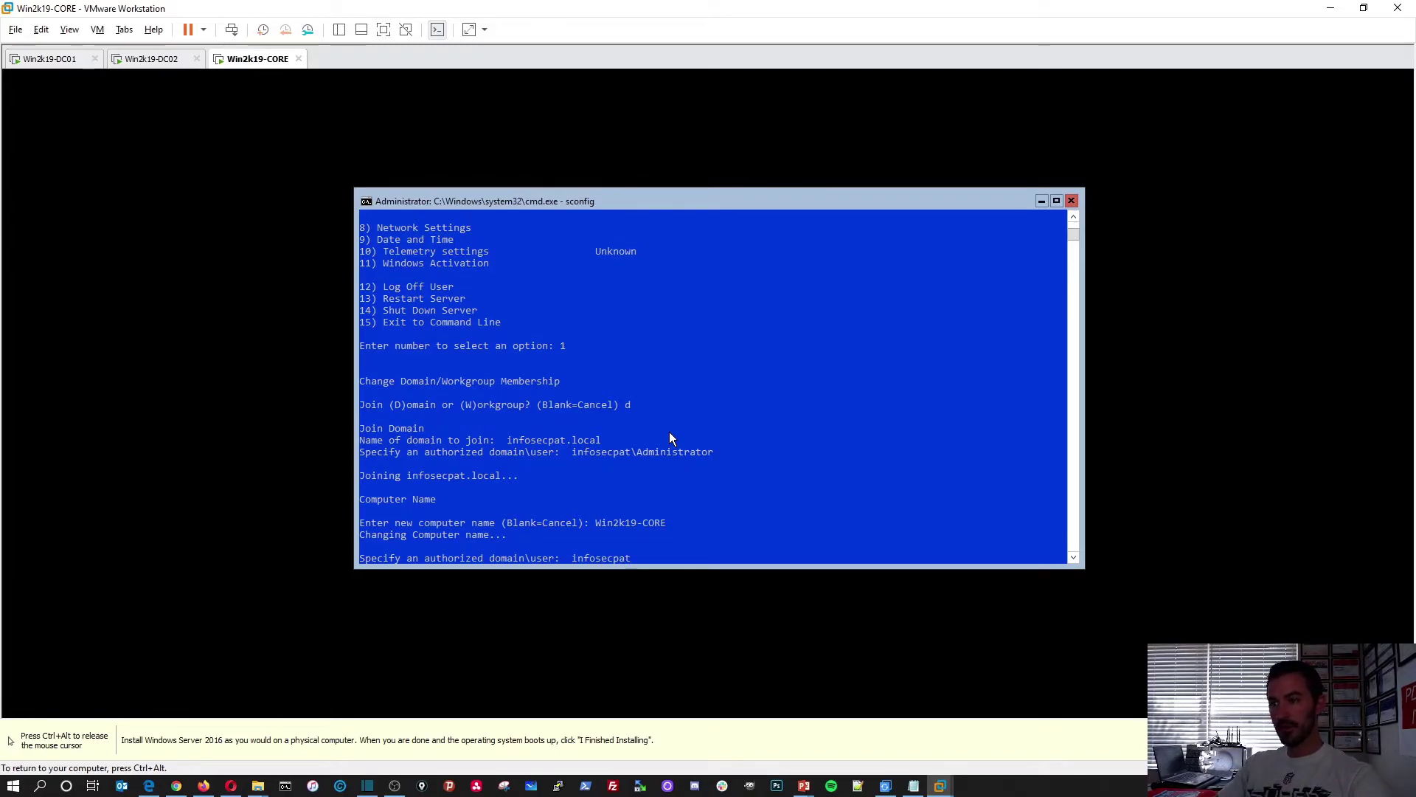
{"action": "type", "text": "\\Admini"}
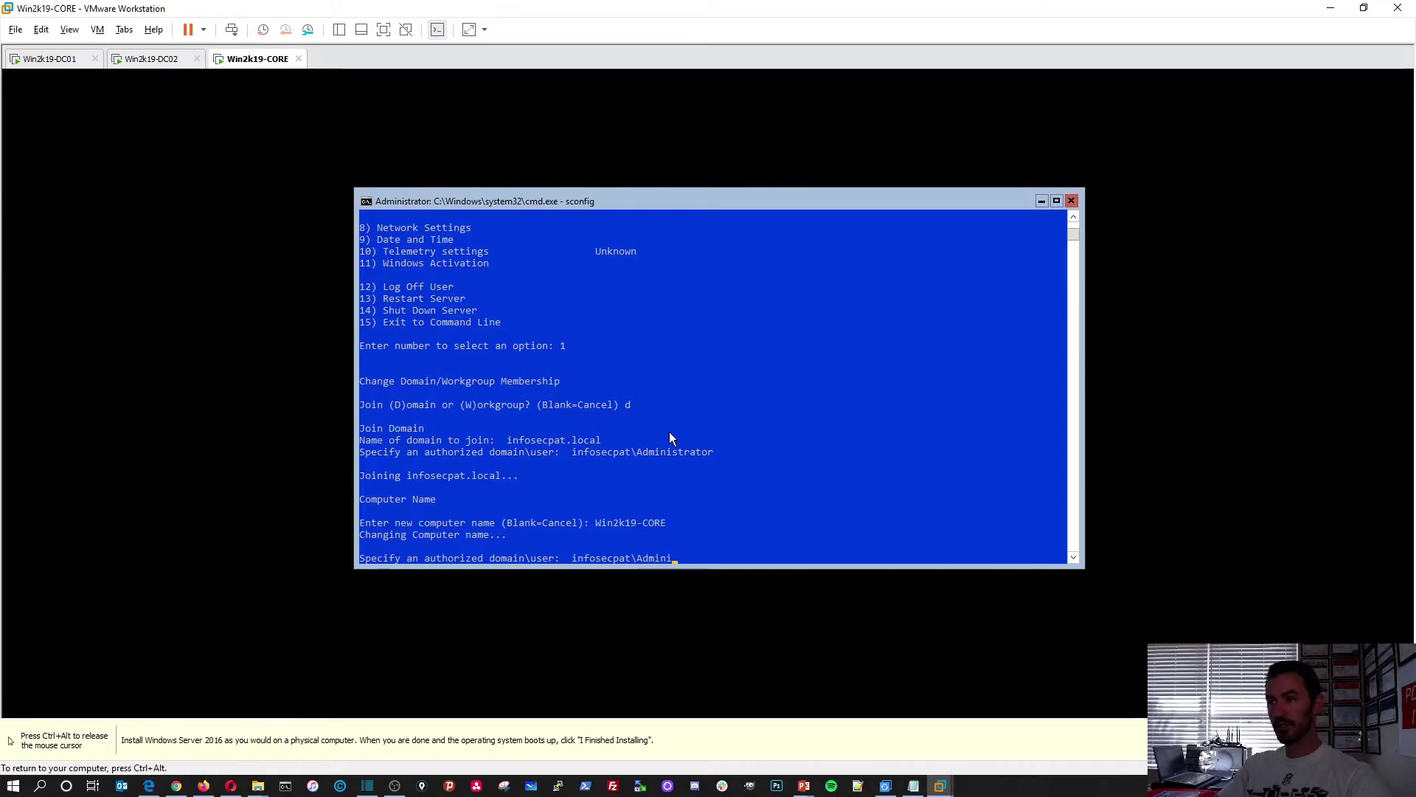
{"action": "type", "text": "strator"}
{"action": "key", "text": "Return"}
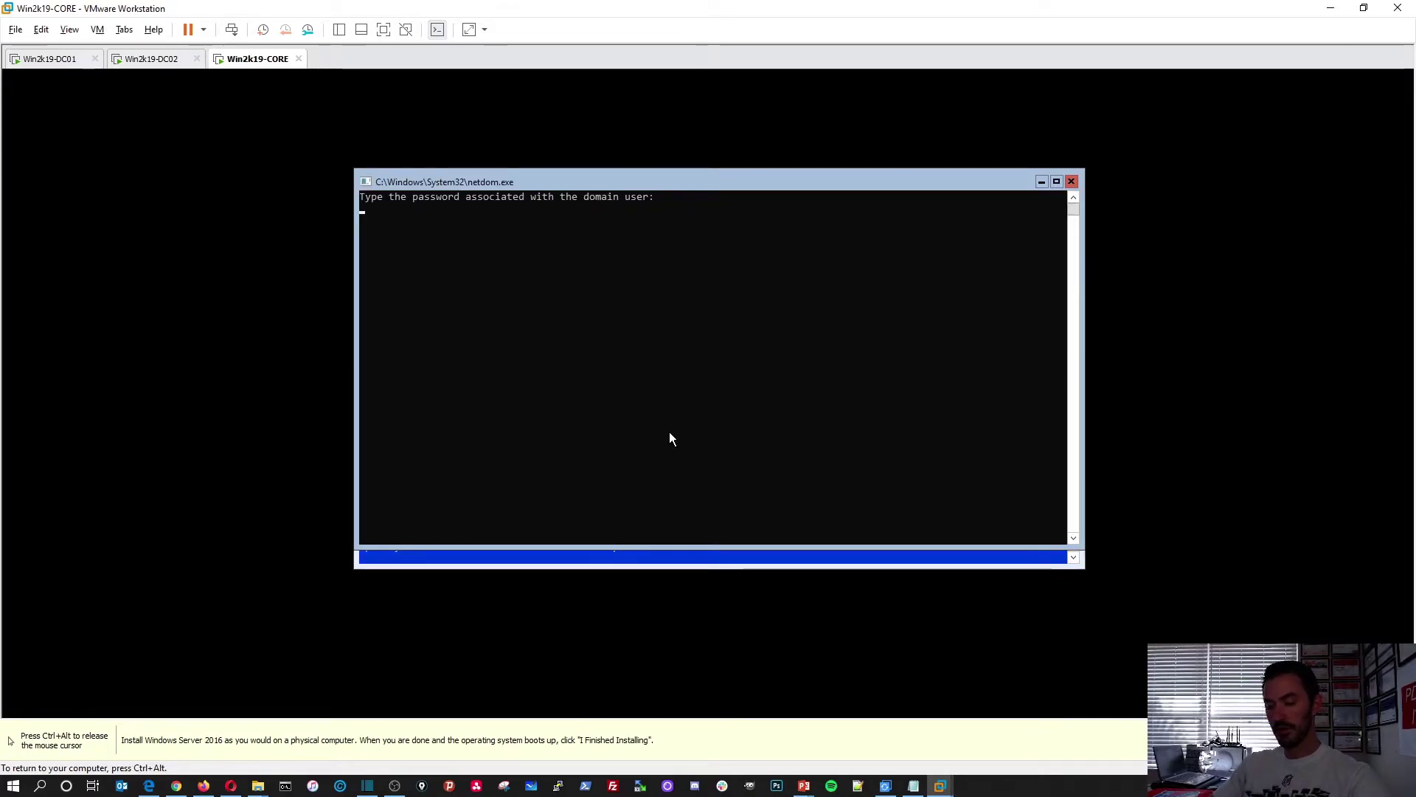
{"action": "key", "text": "Return"}
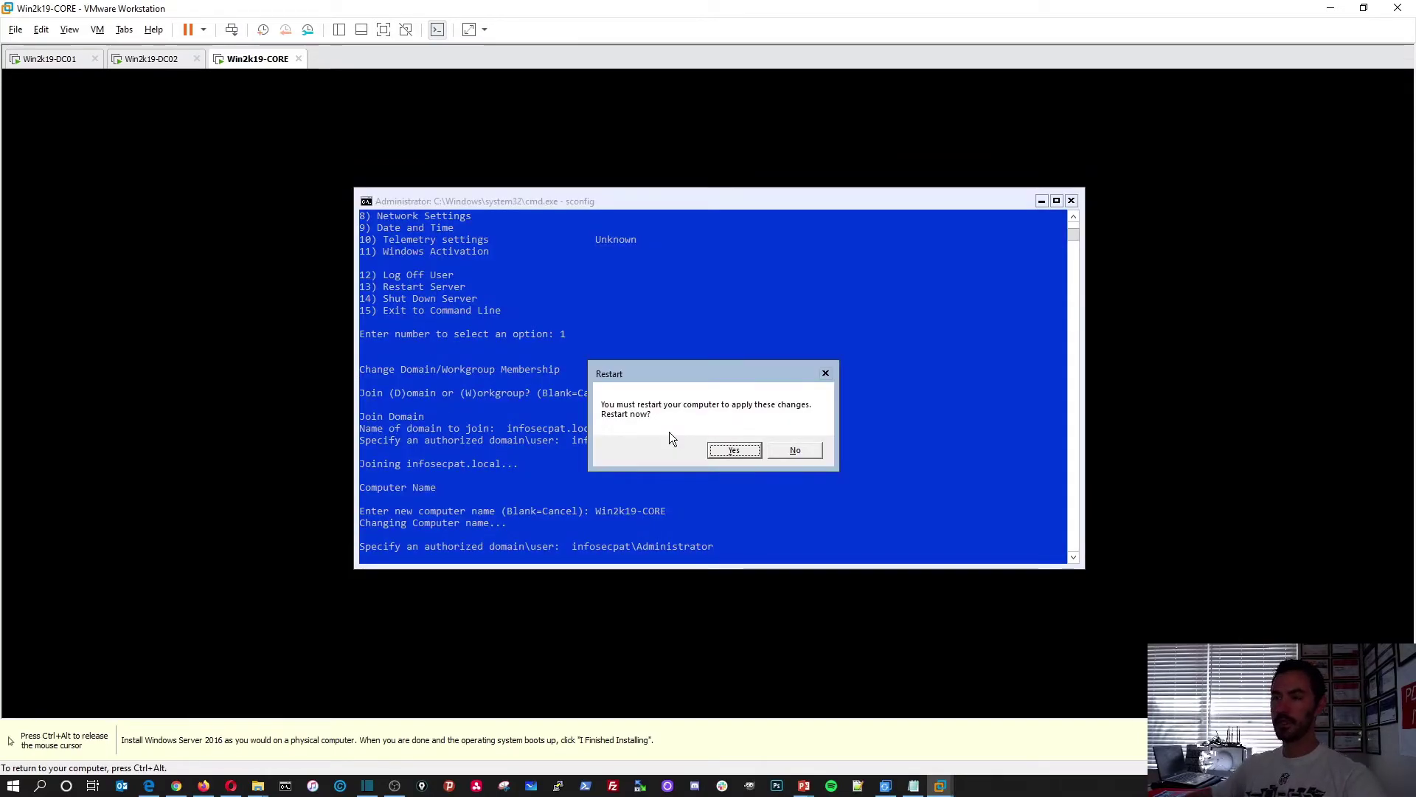
{"action": "left_click", "coordinate": [734, 450]}
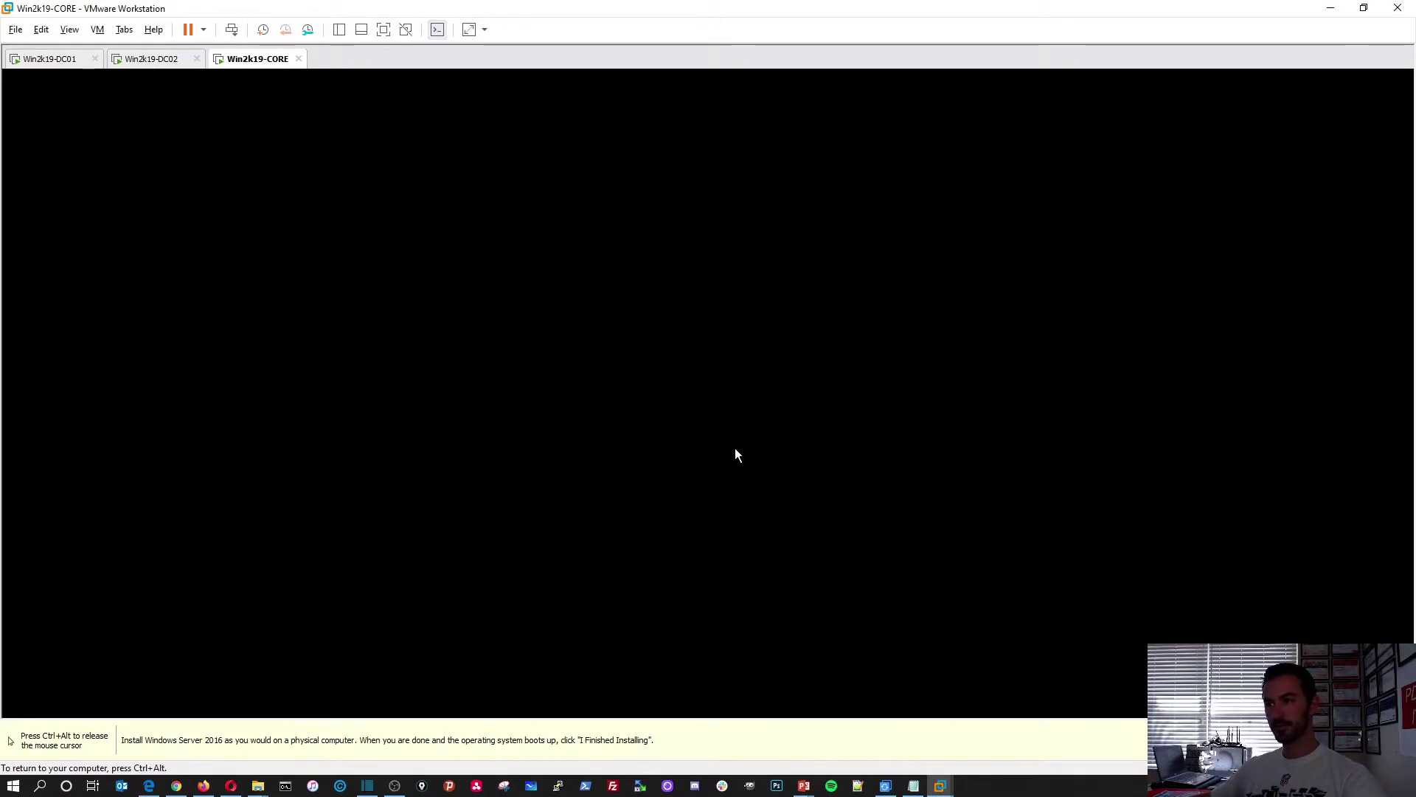
On Win2k19-DC01, rerun the ping to 192.168.50.205 and minimize the command prompt
{"action": "key", "text": "ctrl+alt"}
{"action": "left_click", "coordinate": [49, 59]}
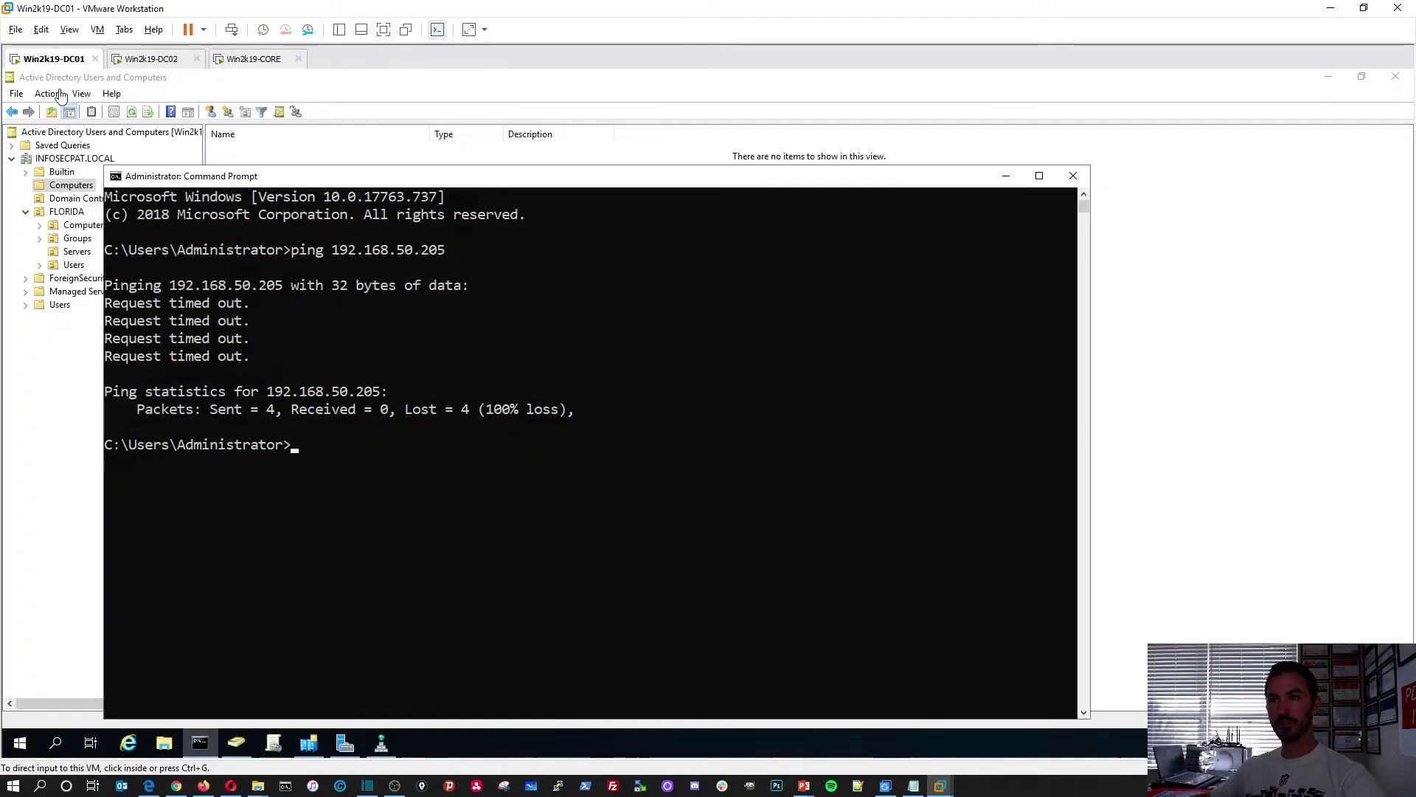
{"action": "key", "text": "Up"}
{"action": "key", "text": "Return"}
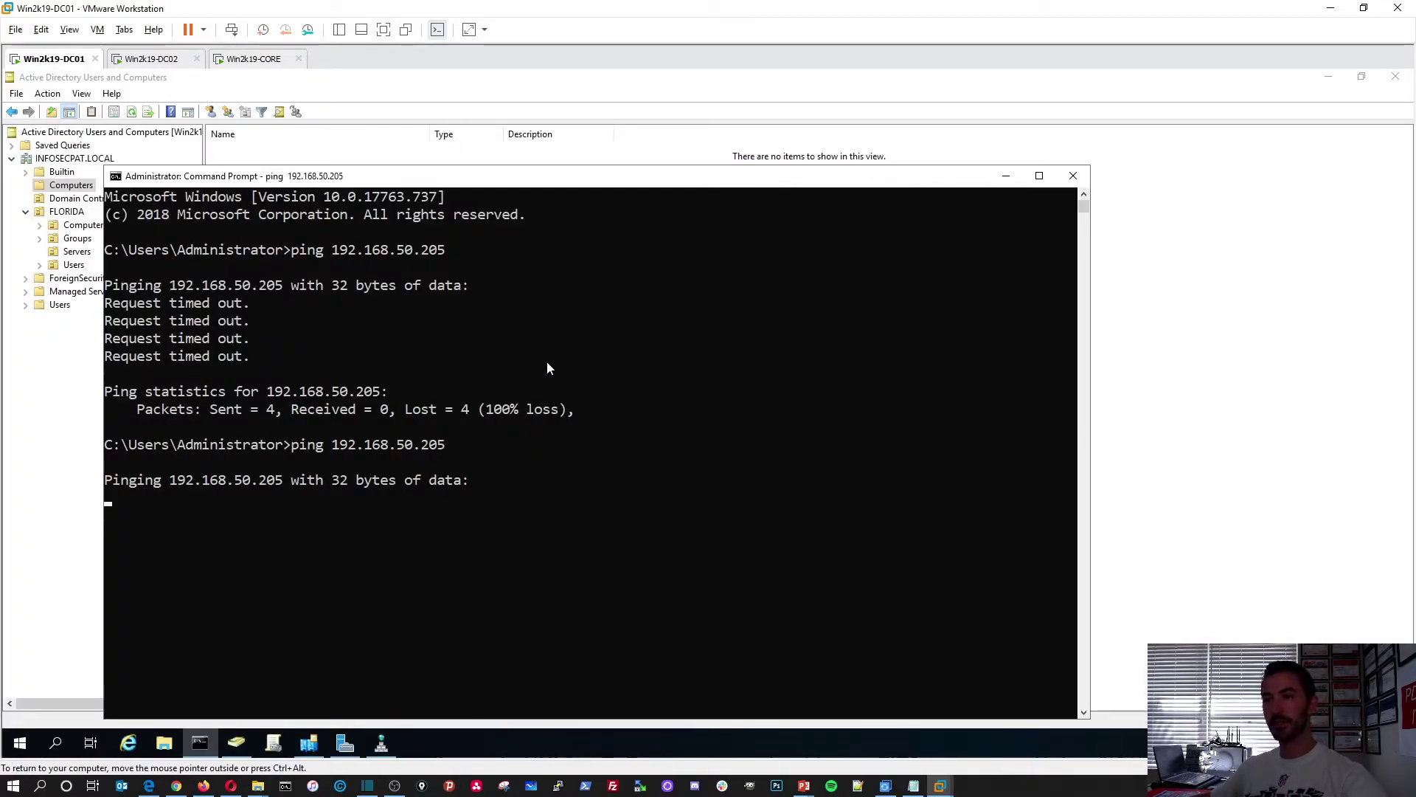
{"action": "left_click", "coordinate": [1005, 176]}
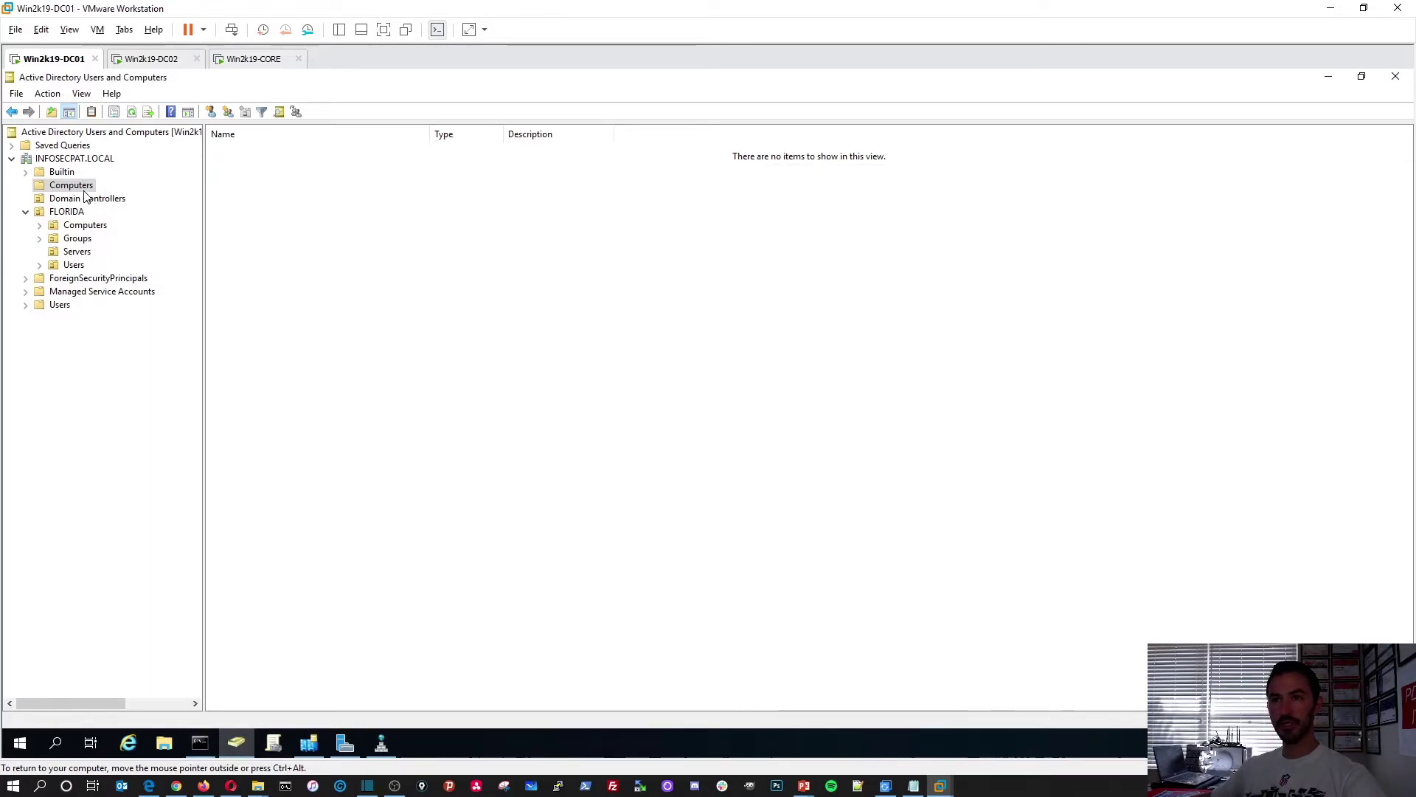
Refresh the Computers container, select WIN2K19-CORE, then return to the Win2k19-CORE VM
{"action": "right_click", "coordinate": [464, 268]}
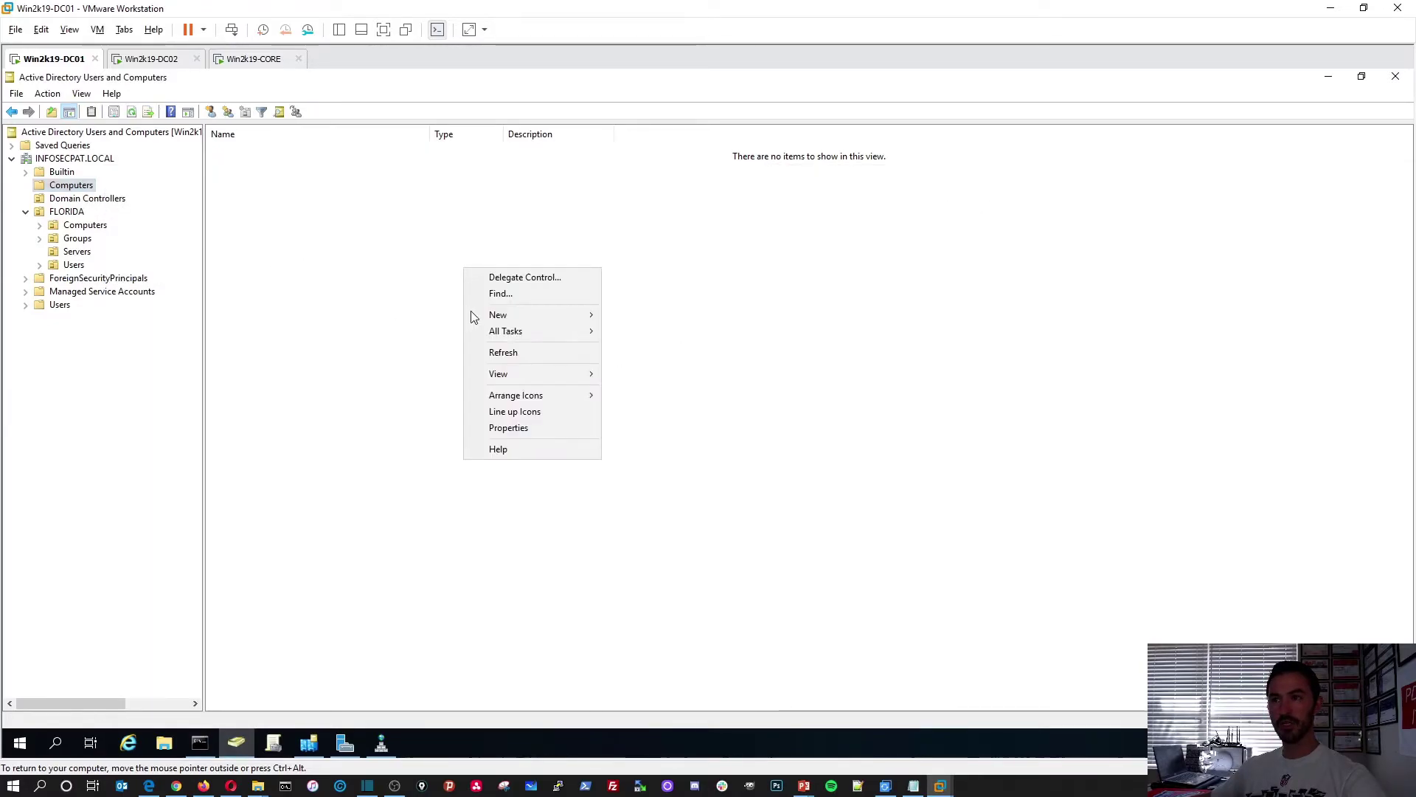
{"action": "left_click", "coordinate": [499, 354]}
{"action": "left_click", "coordinate": [274, 159]}
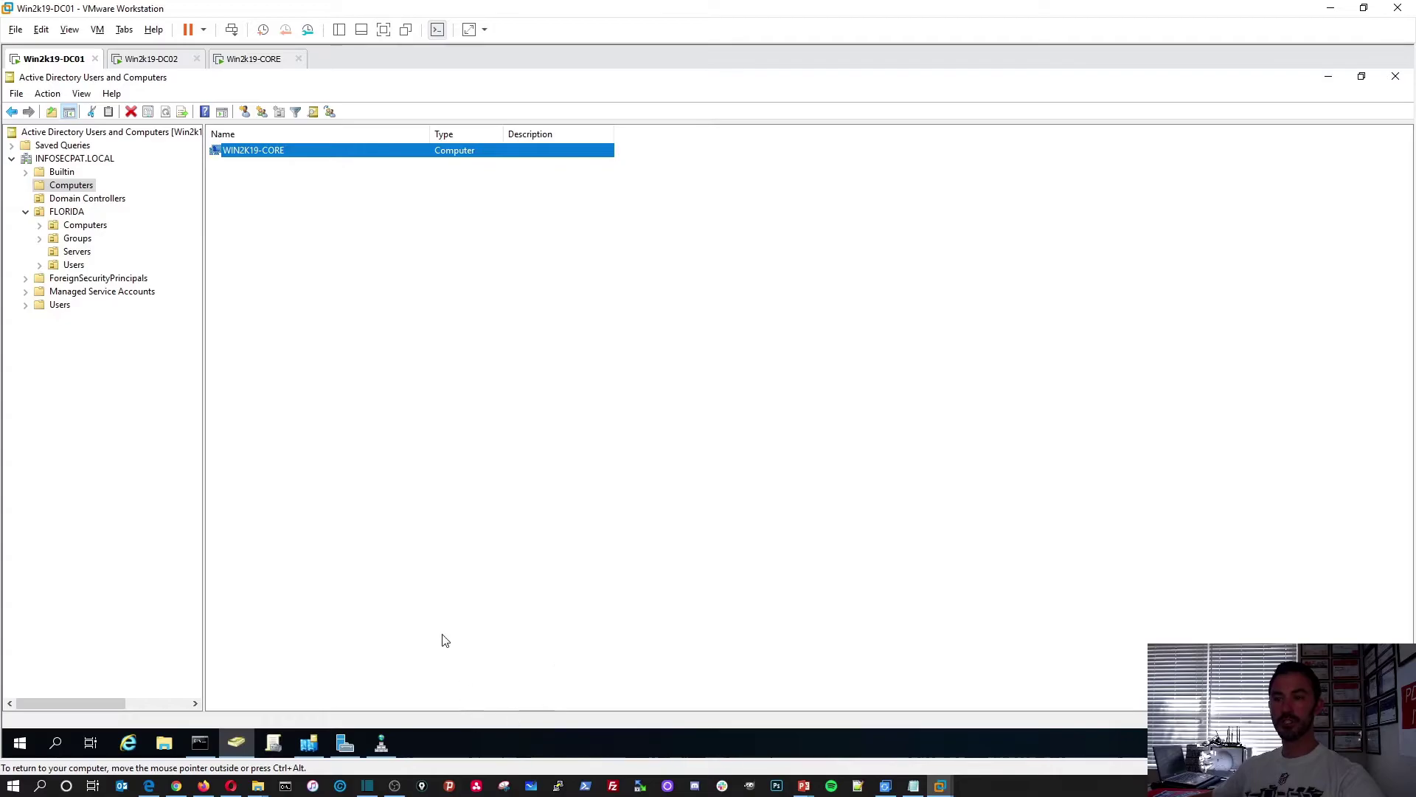
{"action": "left_click", "coordinate": [244, 63]}
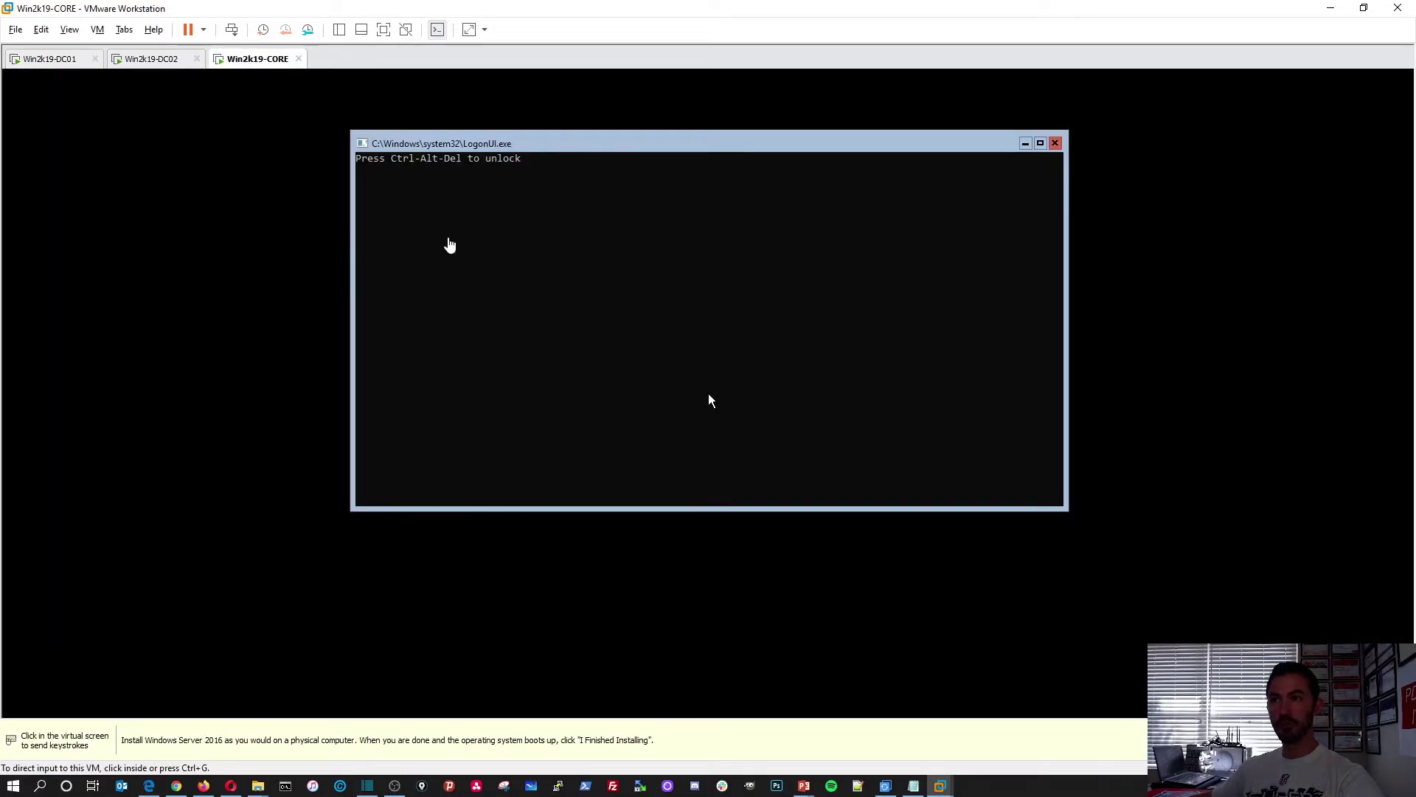
Sign in to Win2k19-CORE with the local Administrator password
{"action": "left_click", "coordinate": [516, 194]}
{"action": "key", "text": "ctrl+alt"}
{"action": "left_click", "coordinate": [231, 31]}
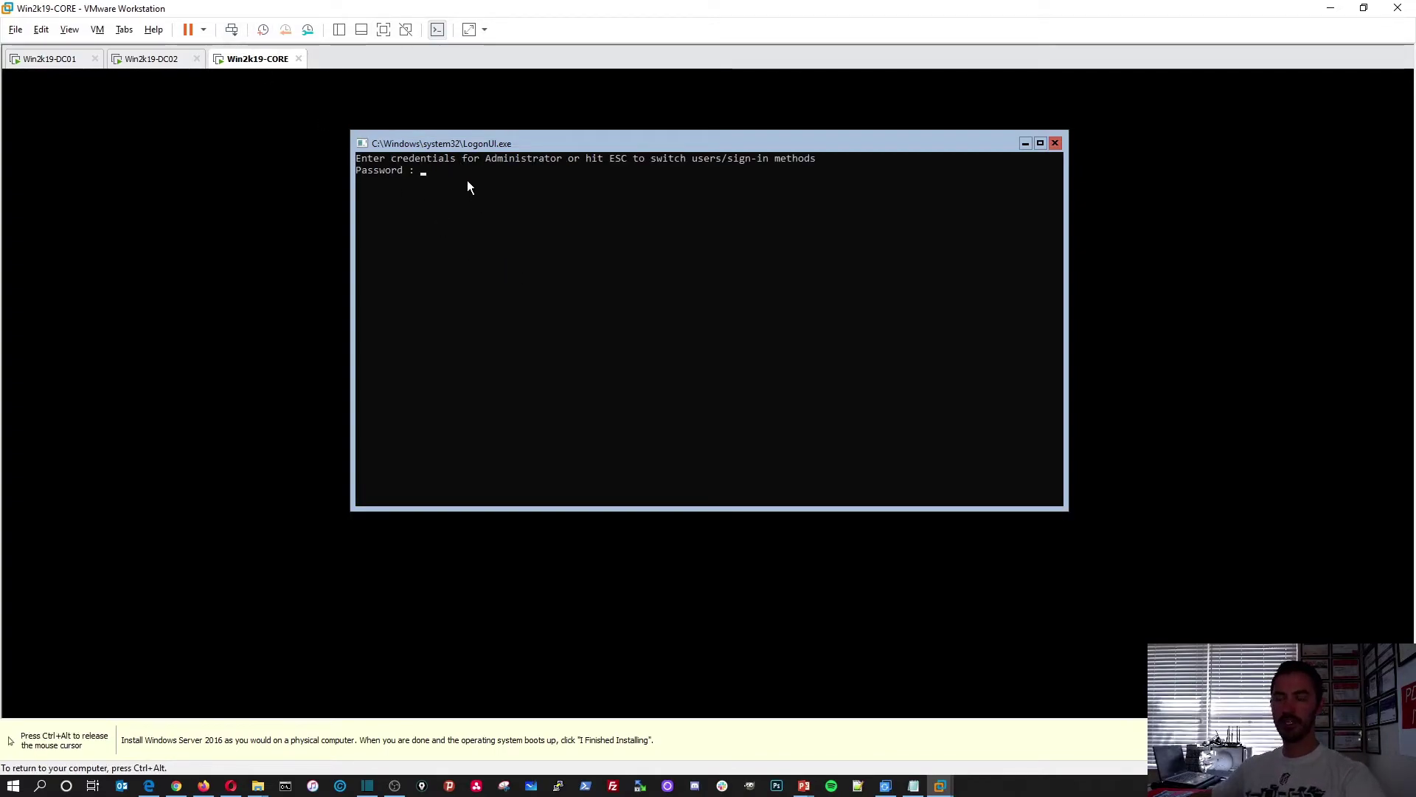
{"action": "type", "text": "***********"}
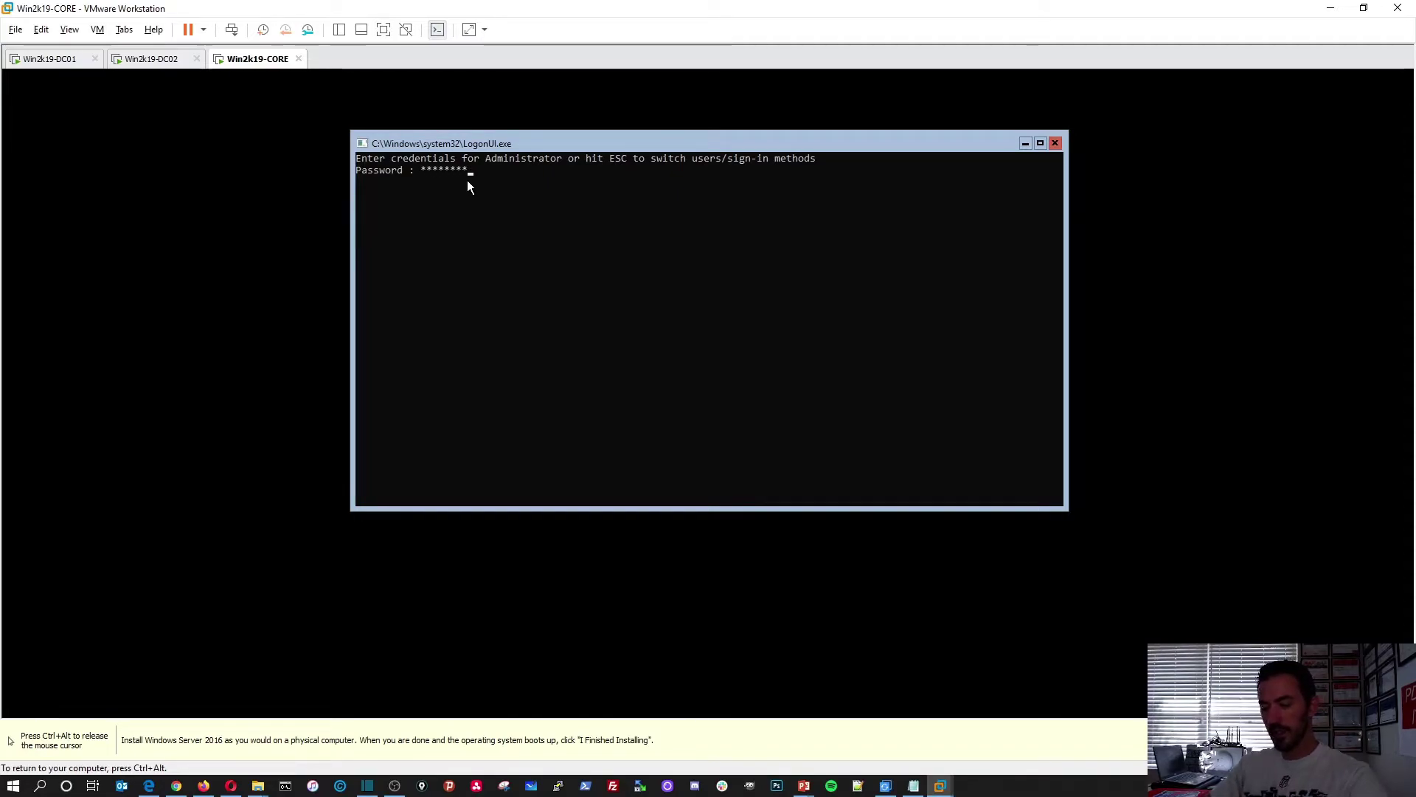
{"action": "key", "text": "Return"}
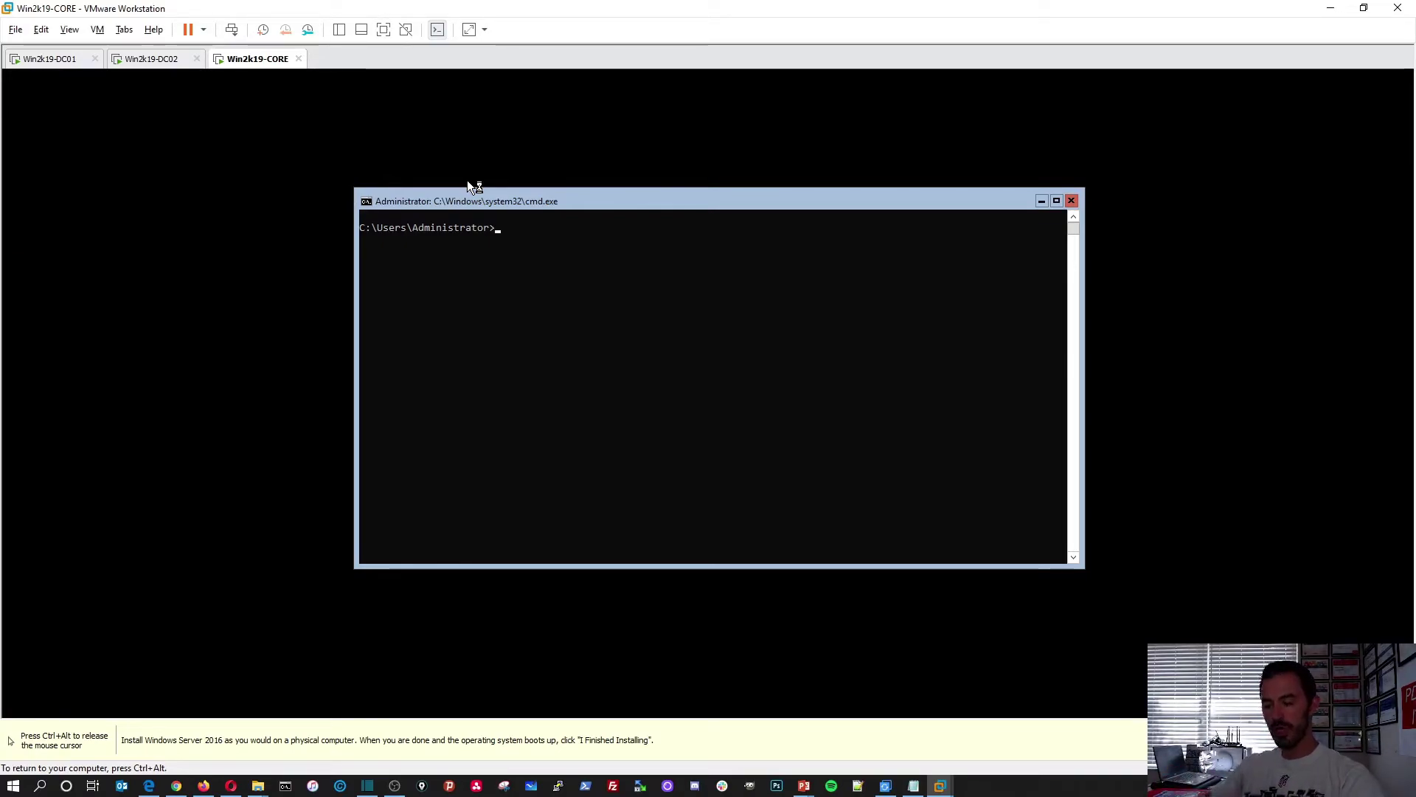
Run whoami to confirm win2k19-core\administrator is signed in, then log off
{"action": "type", "text": "whoami"}
{"action": "key", "text": "Return"}
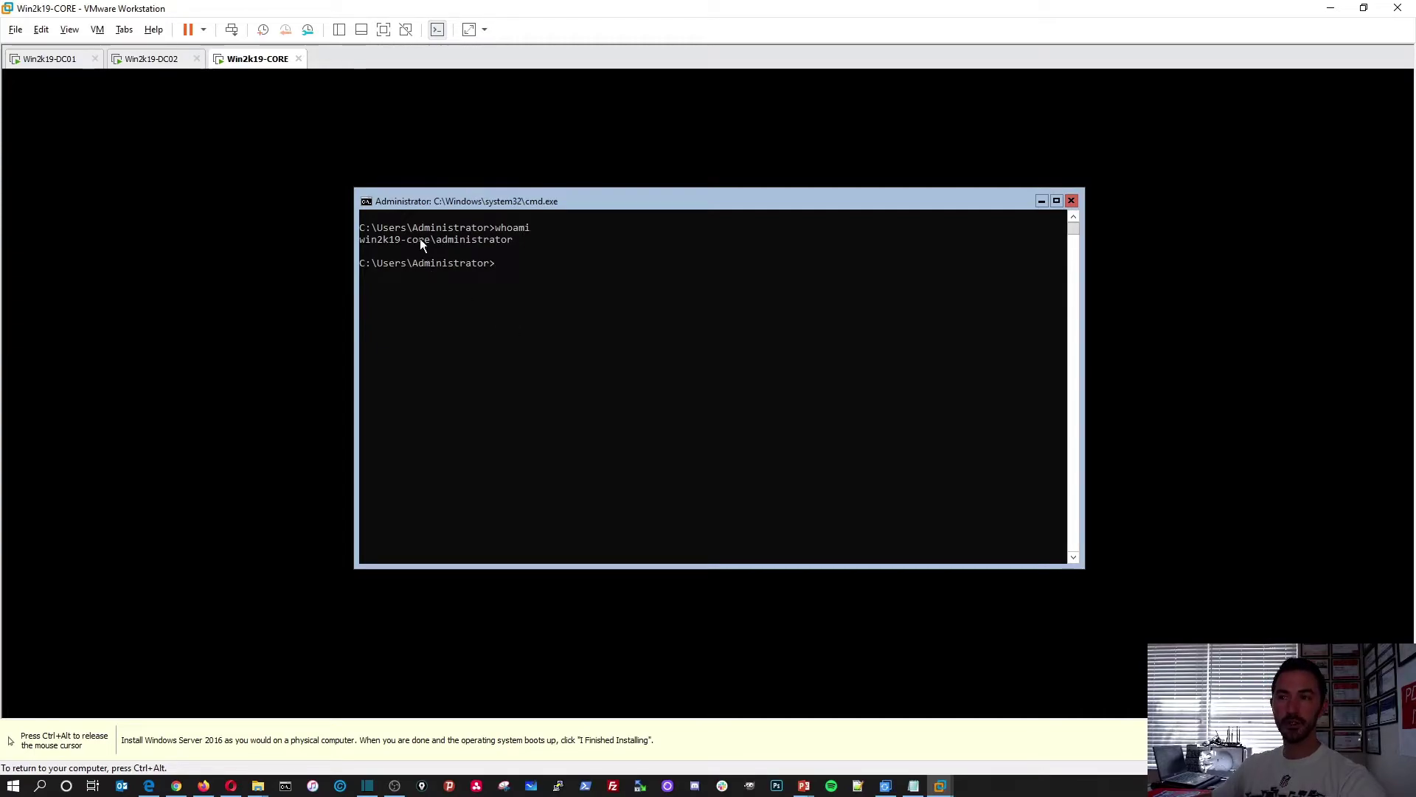
{"action": "left_click", "coordinate": [443, 240]}
{"action": "left_click_drag", "start_coordinate": [424, 240], "coordinate": [366, 238]}
{"action": "left_click", "coordinate": [543, 286]}
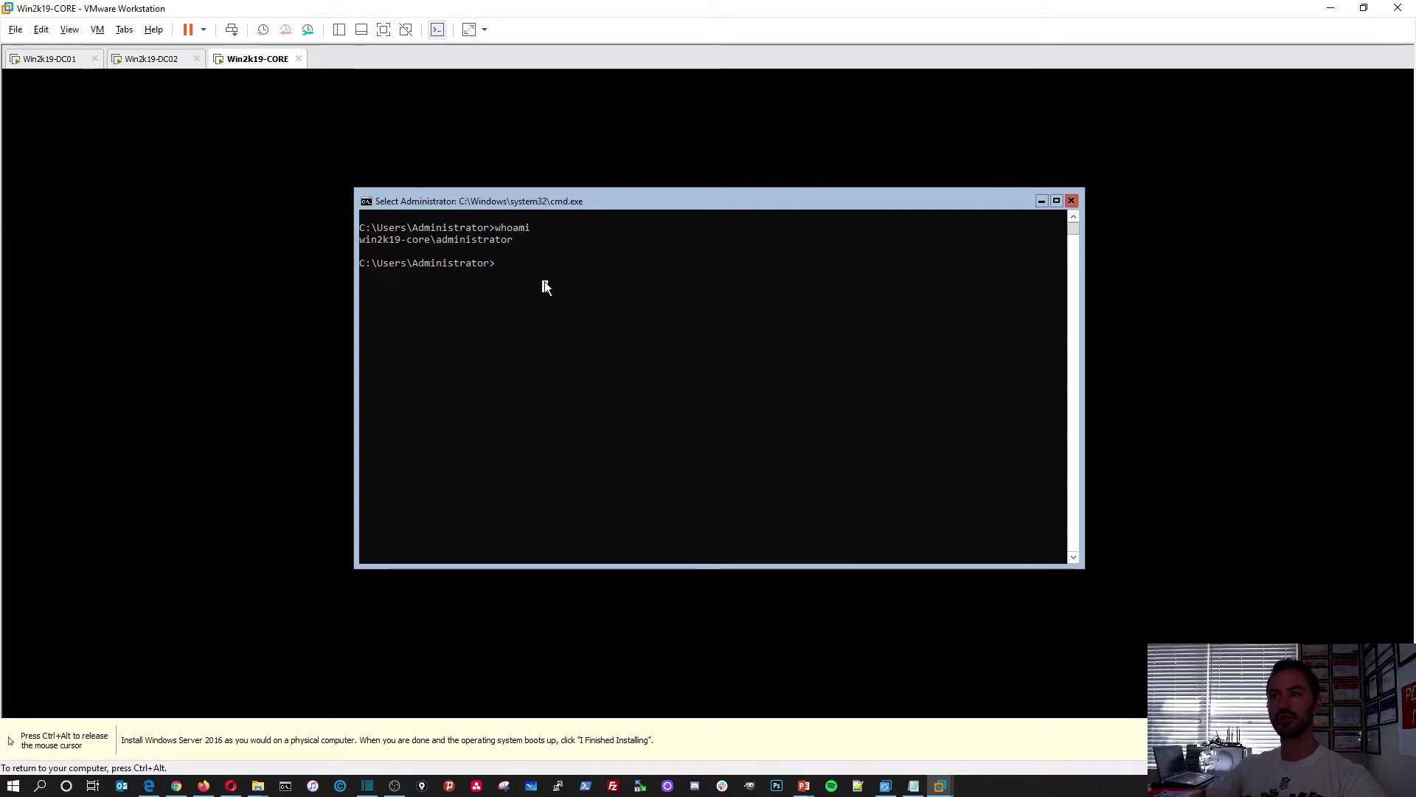
{"action": "type", "text": "log"}
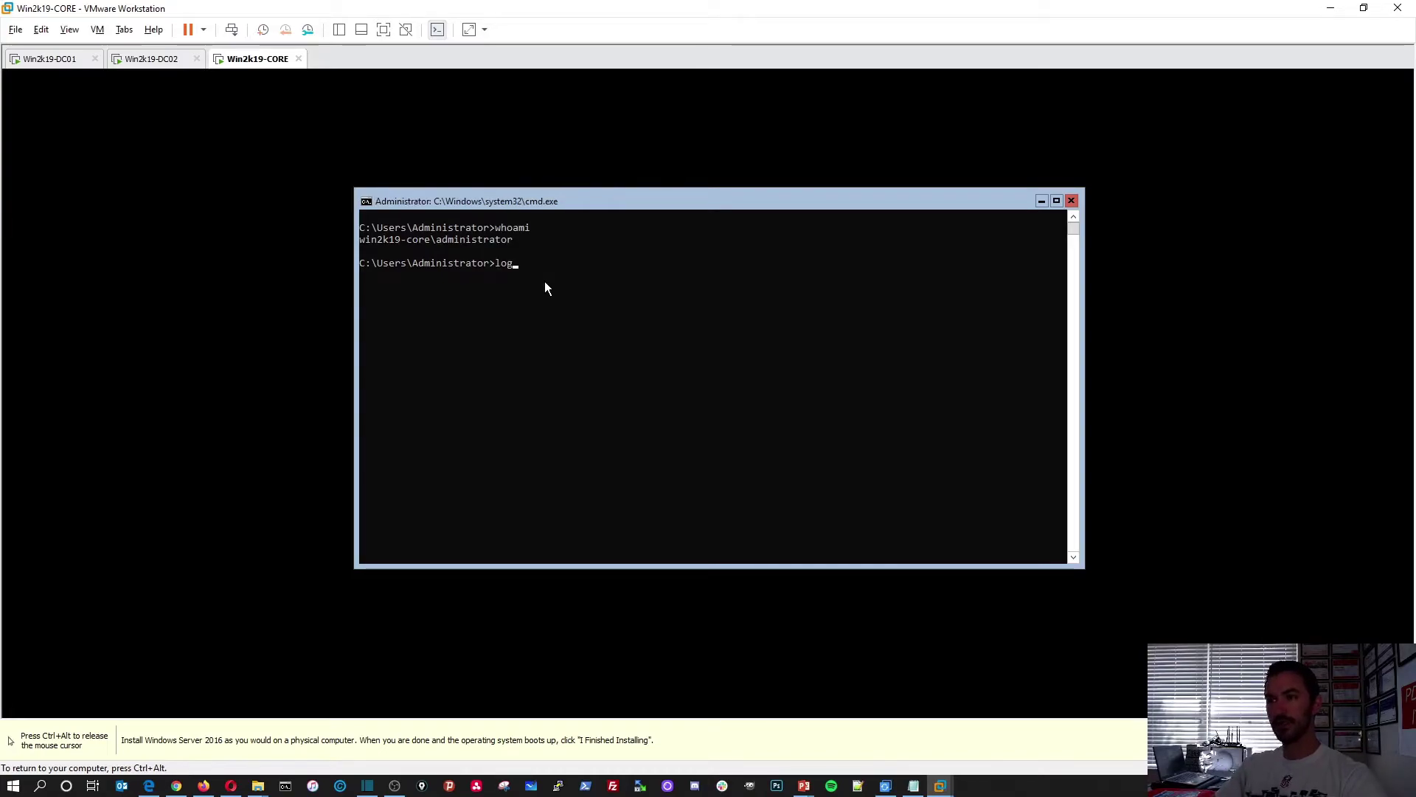
{"action": "type", "text": "off"}
{"action": "key", "text": "Return"}
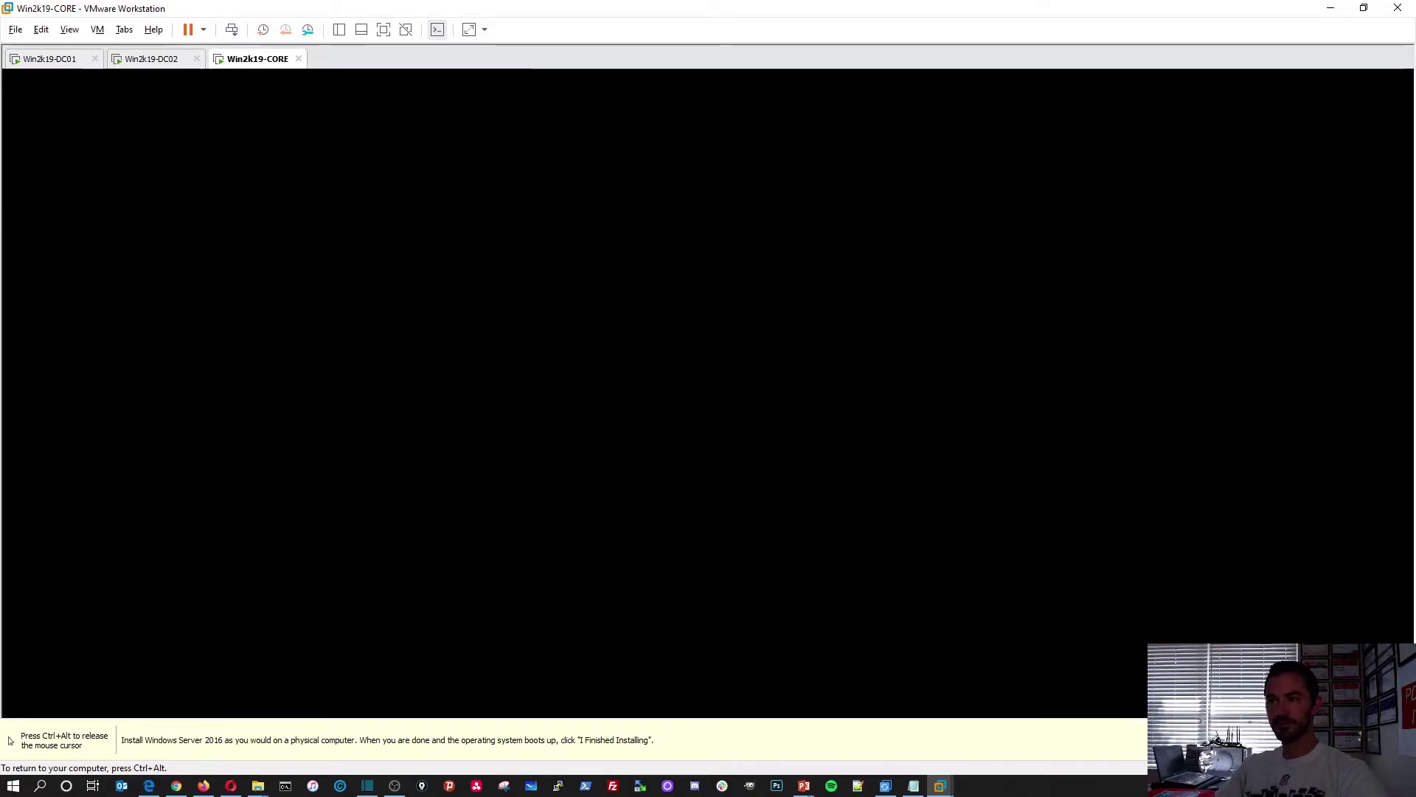
Back out of the local sign-in and choose to sign in as another user
{"action": "key", "text": "ctrl+alt"}
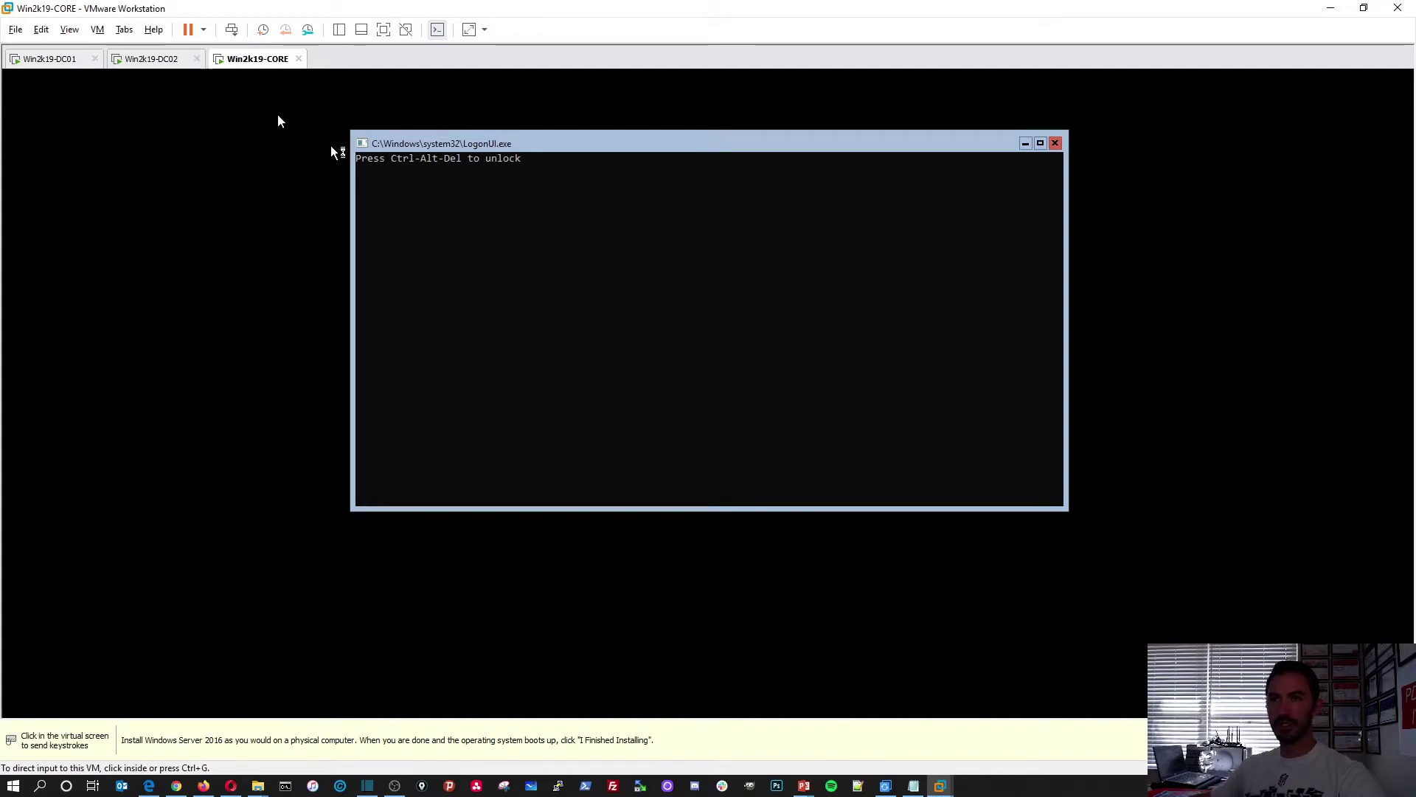
{"action": "left_click", "coordinate": [231, 29]}
{"action": "left_click", "coordinate": [259, 76]}
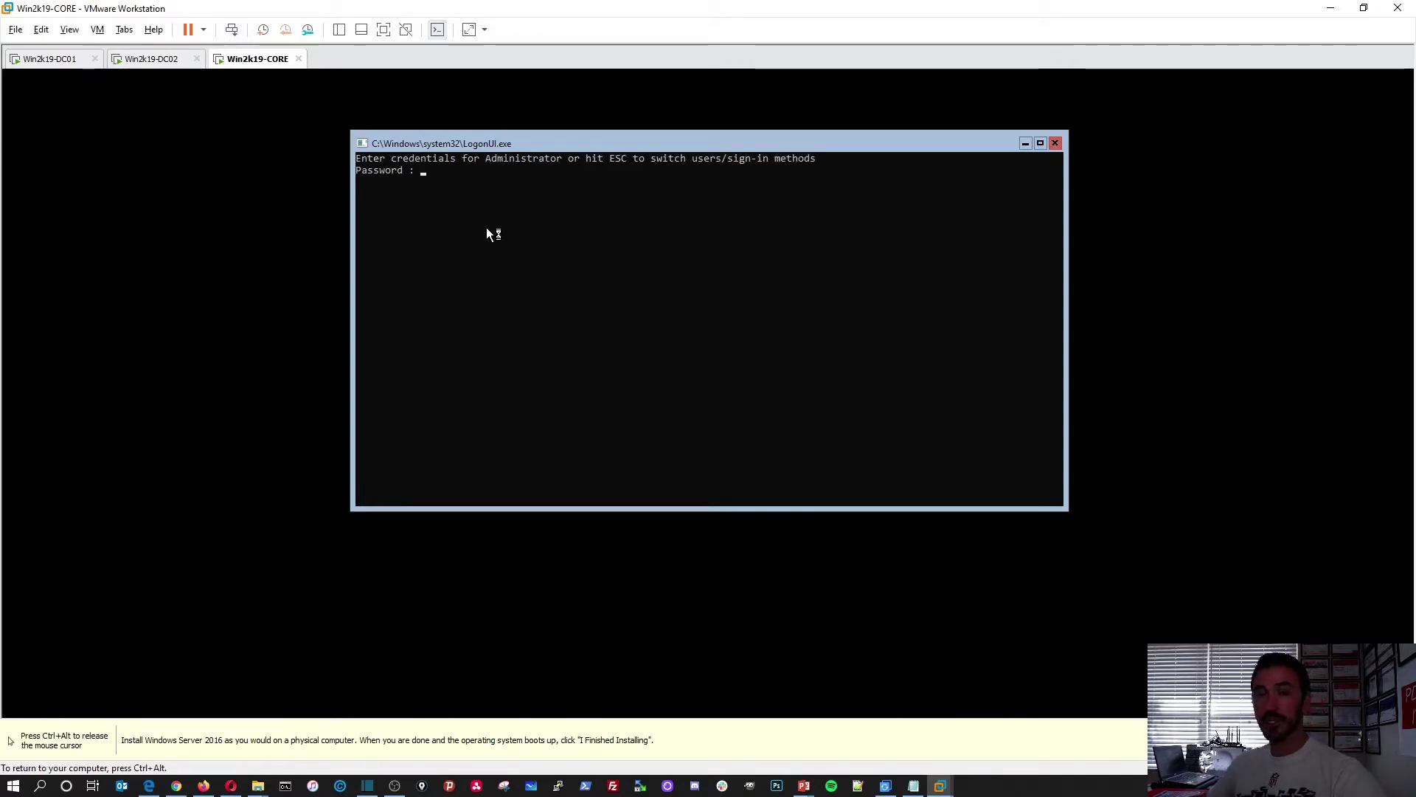
{"action": "left_click", "coordinate": [483, 206]}
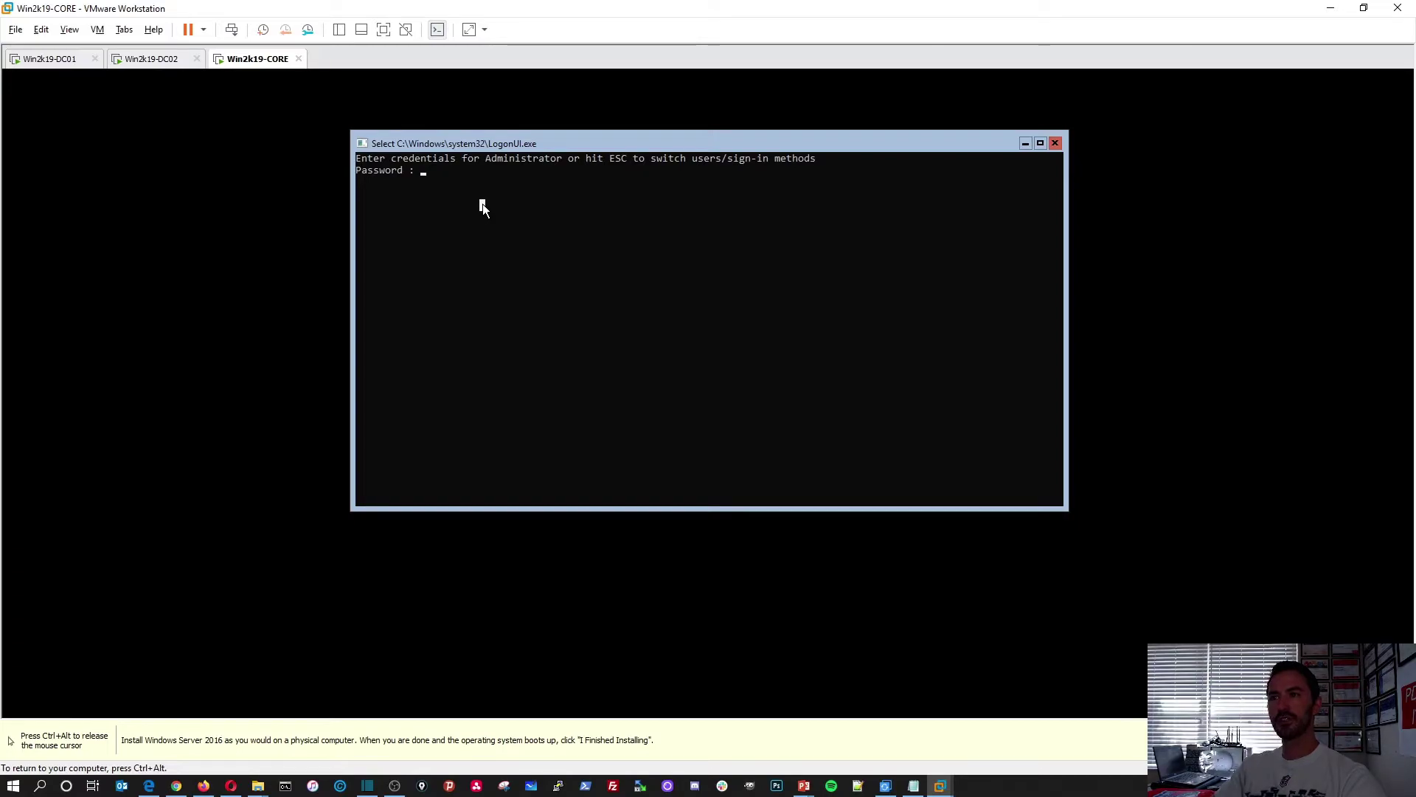
{"action": "key", "text": "Escape"}
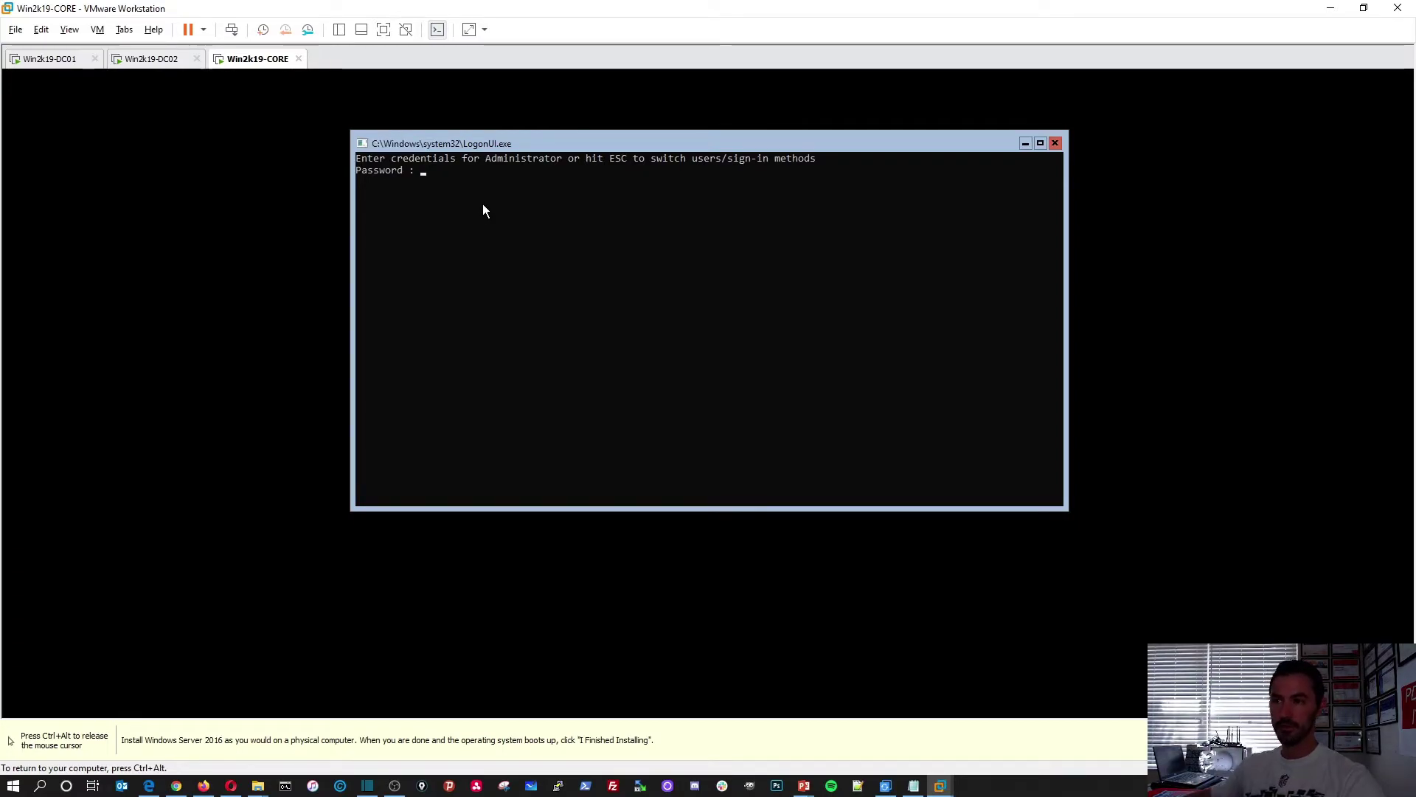
{"action": "left_click", "coordinate": [524, 347]}
{"action": "key", "text": "Escape"}
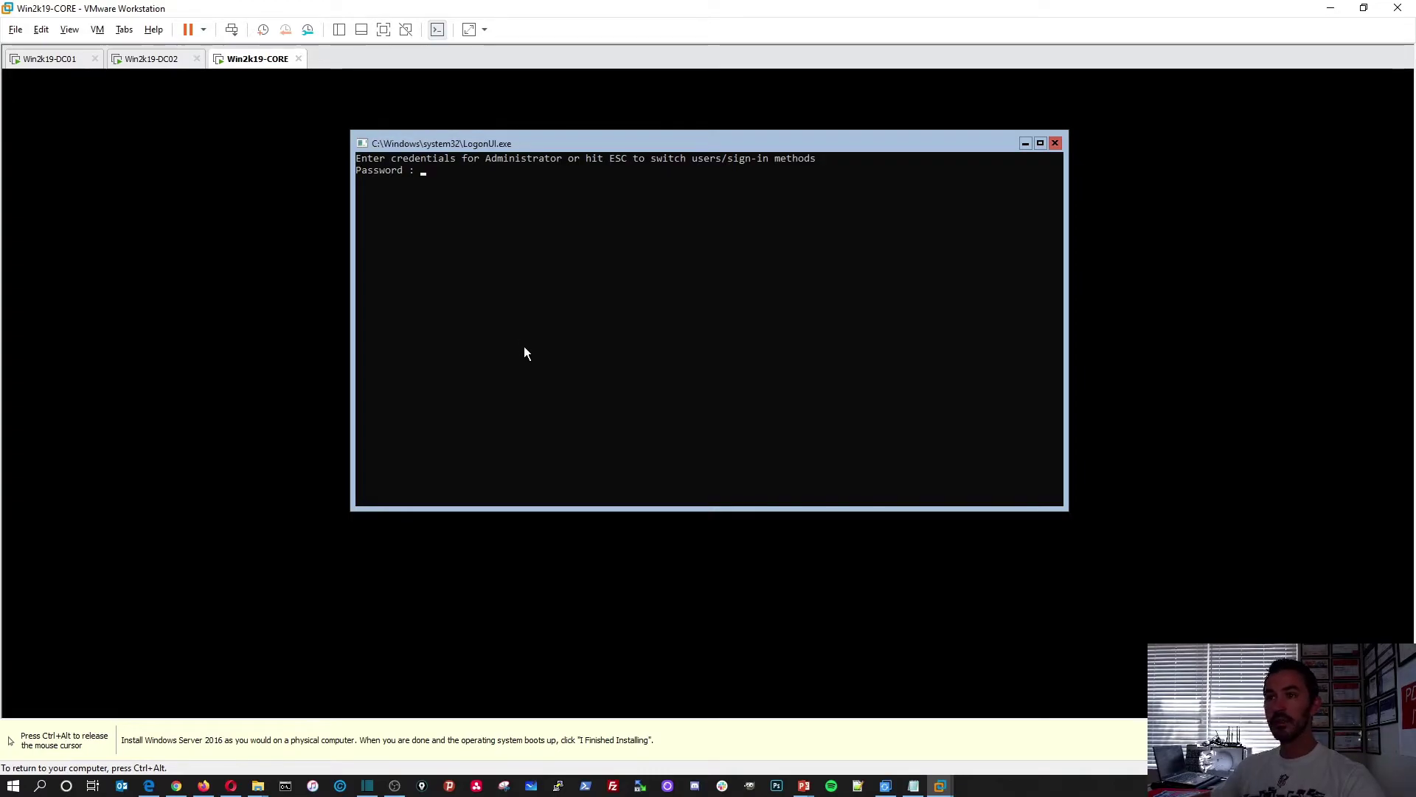
{"action": "key", "text": "Escape"}
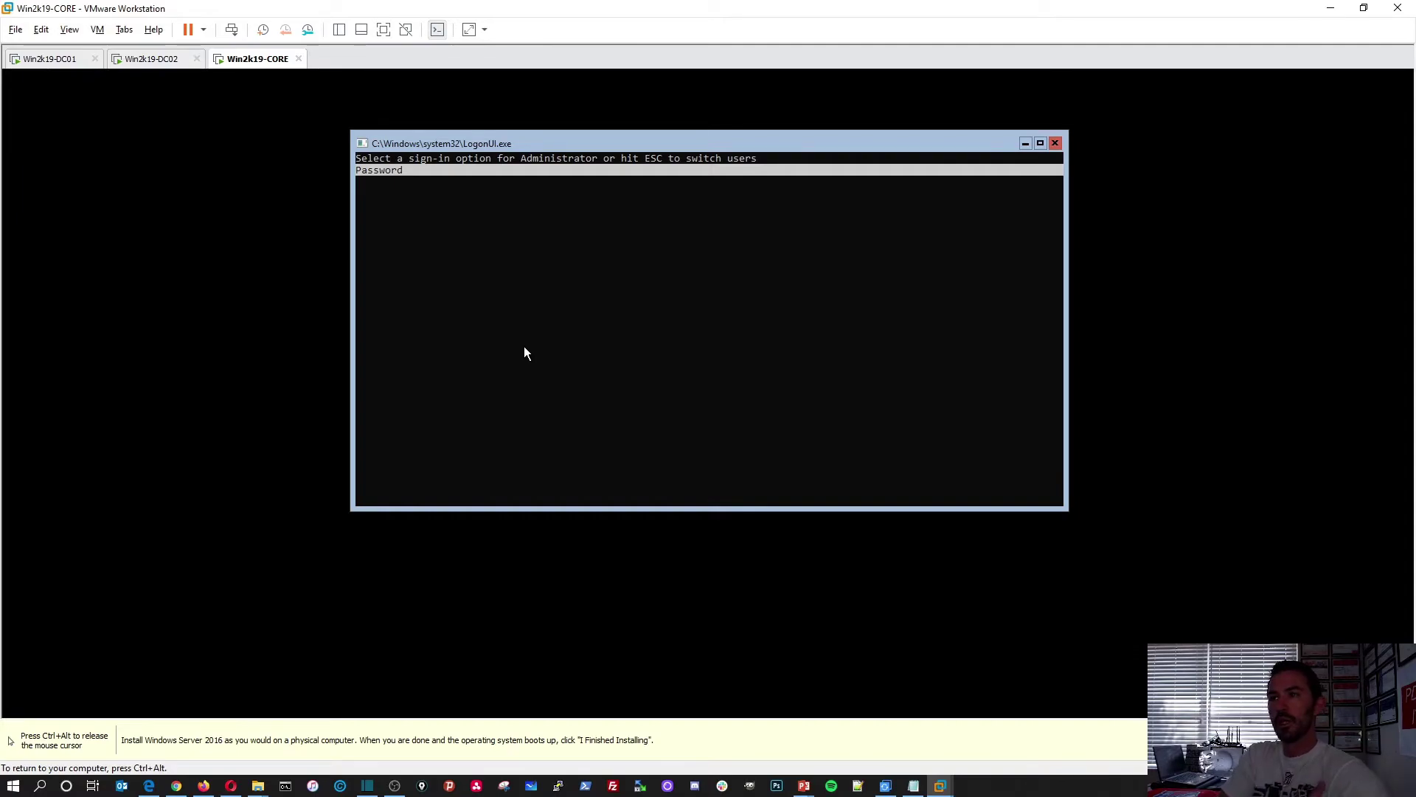
{"action": "key", "text": "Escape"}
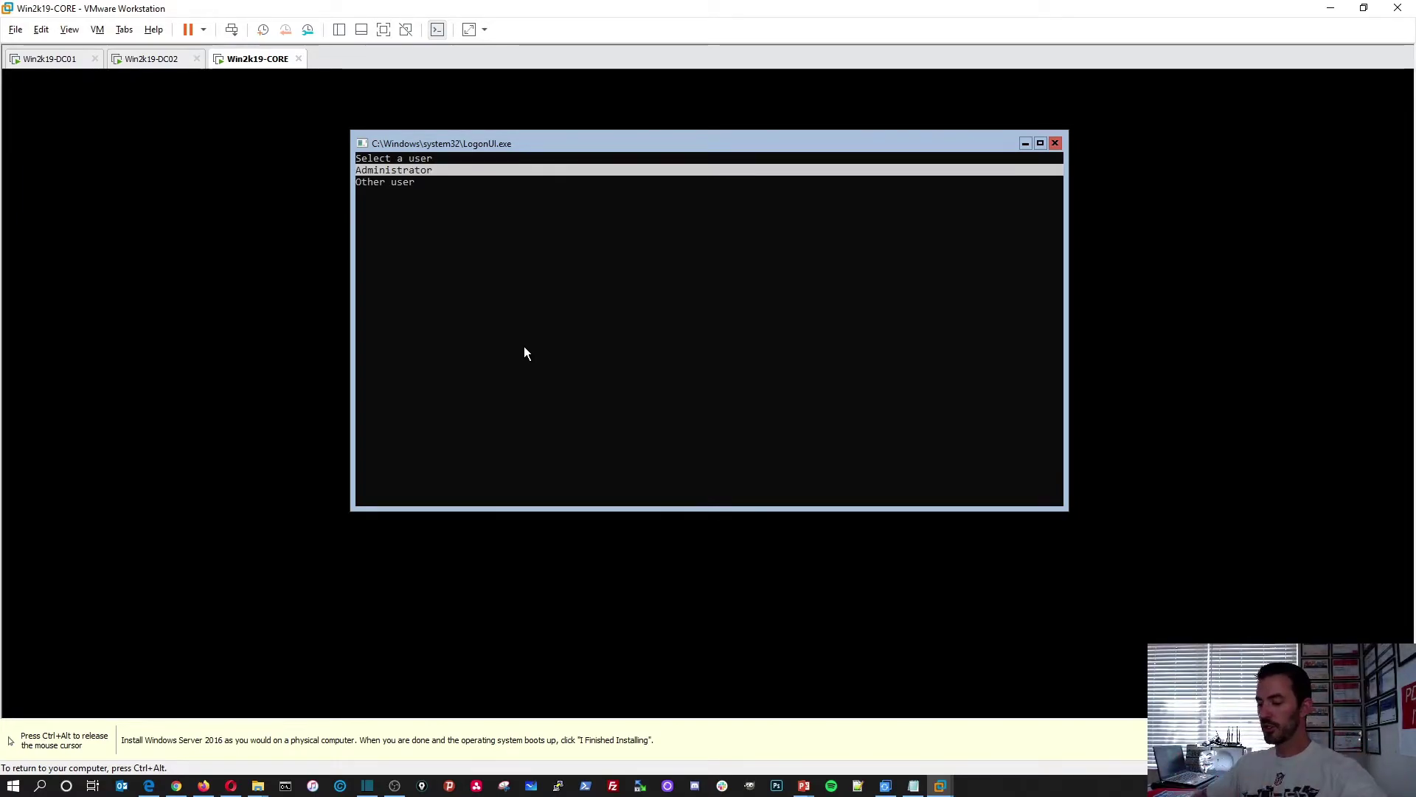
{"action": "key", "text": "Down"}
{"action": "key", "text": "Return"}
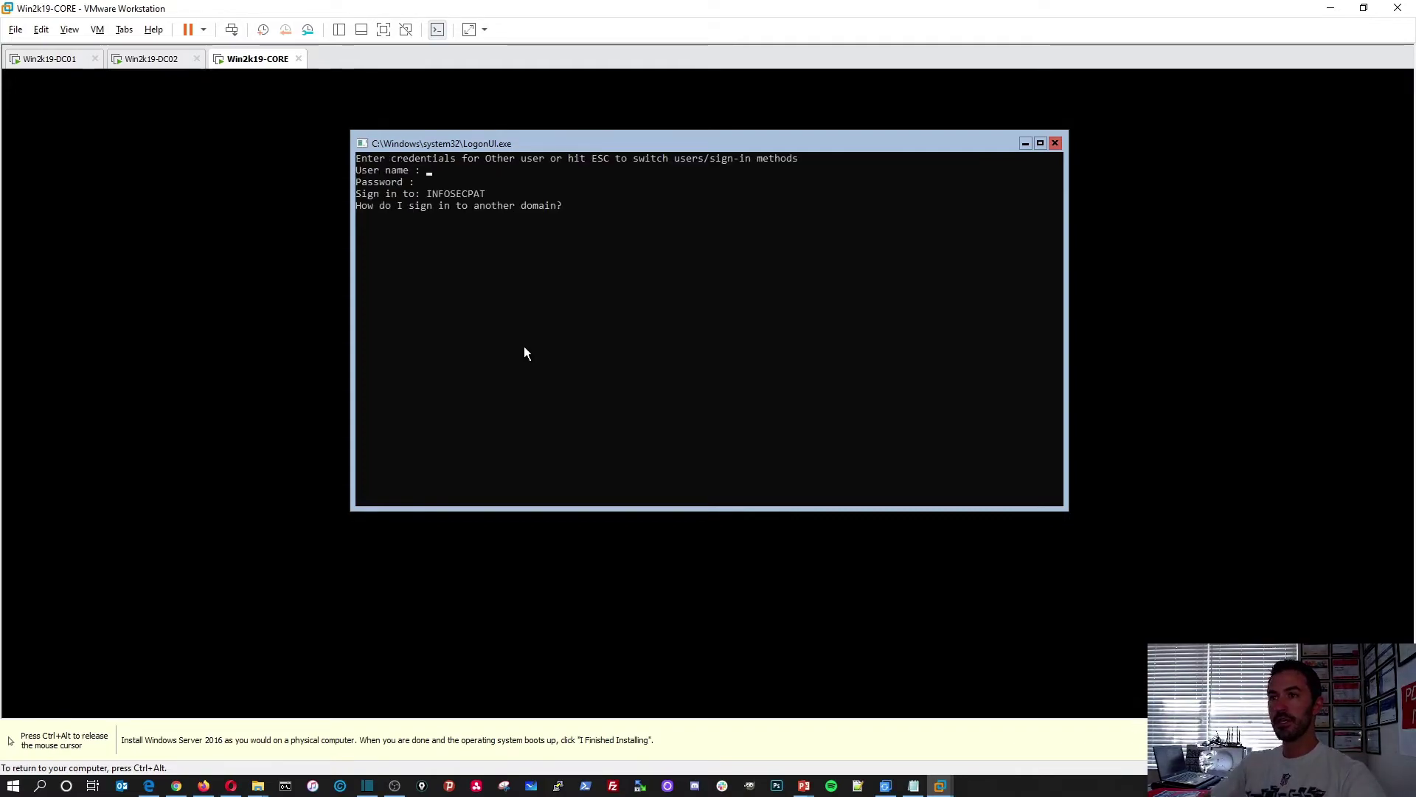
Sign in as infosecpat\Administrator with the domain administrator password
{"action": "type", "text": "A"}
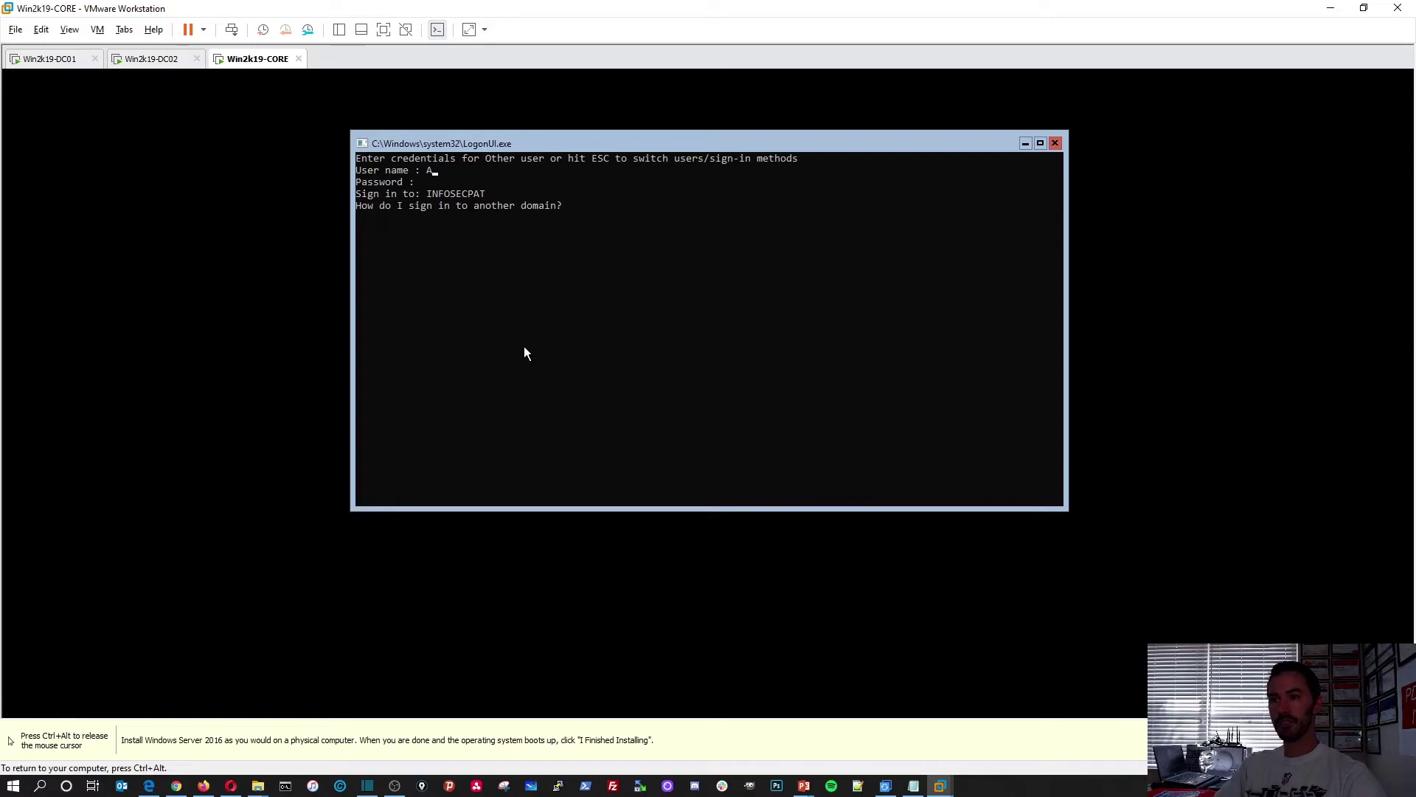
{"action": "key", "text": "BackSpace"}
{"action": "key", "text": "BackSpace"}
{"action": "type", "text": "info"}
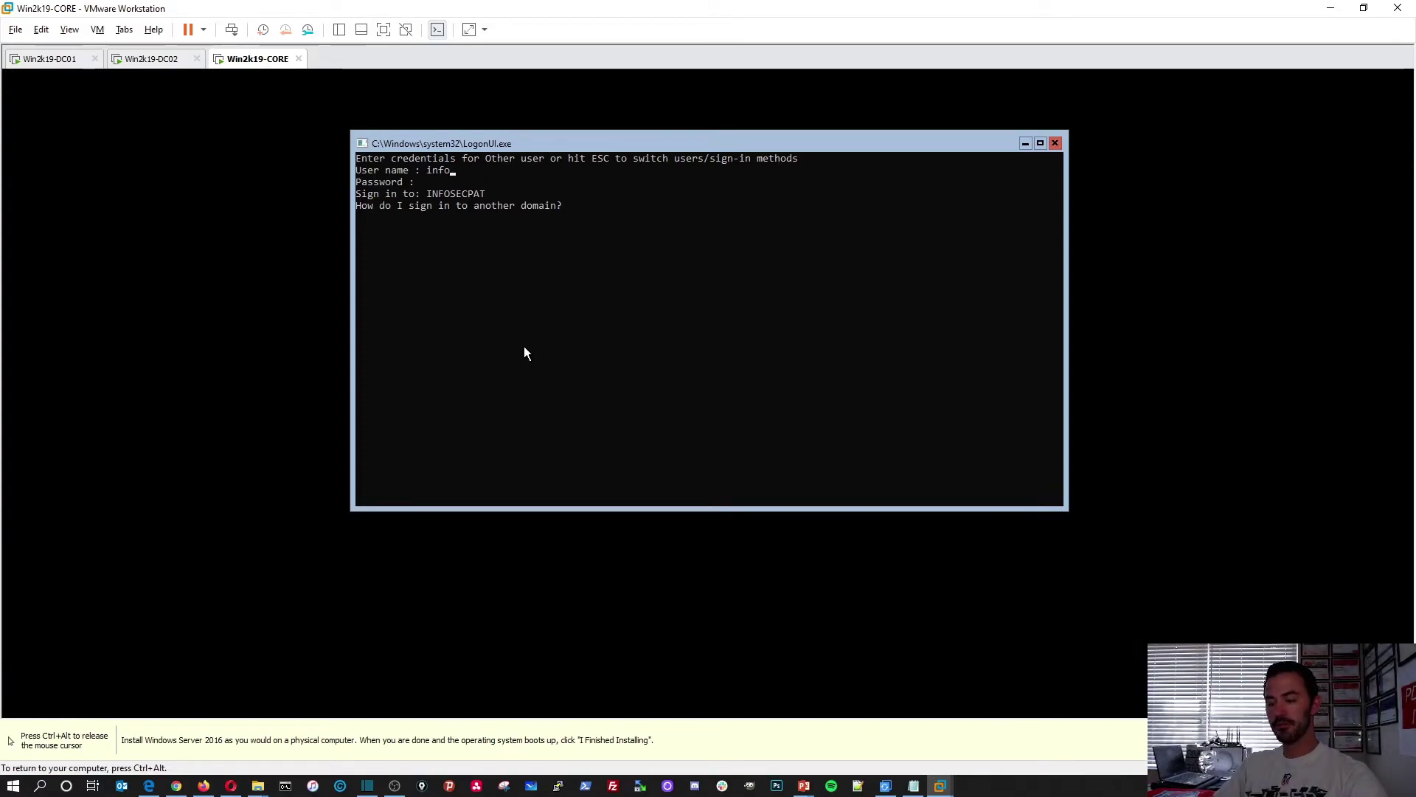
{"action": "type", "text": "secpa"}
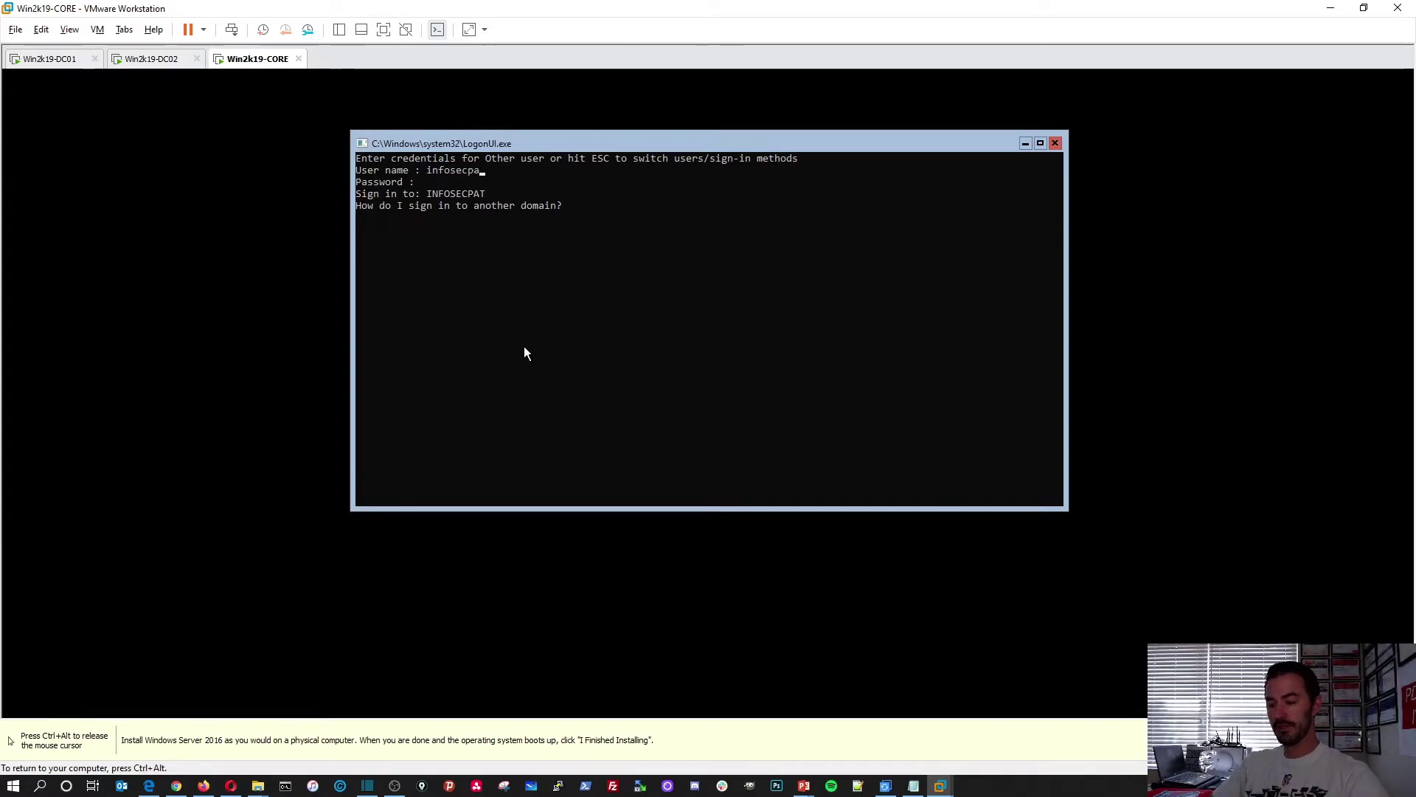
{"action": "type", "text": "t\\Adm"}
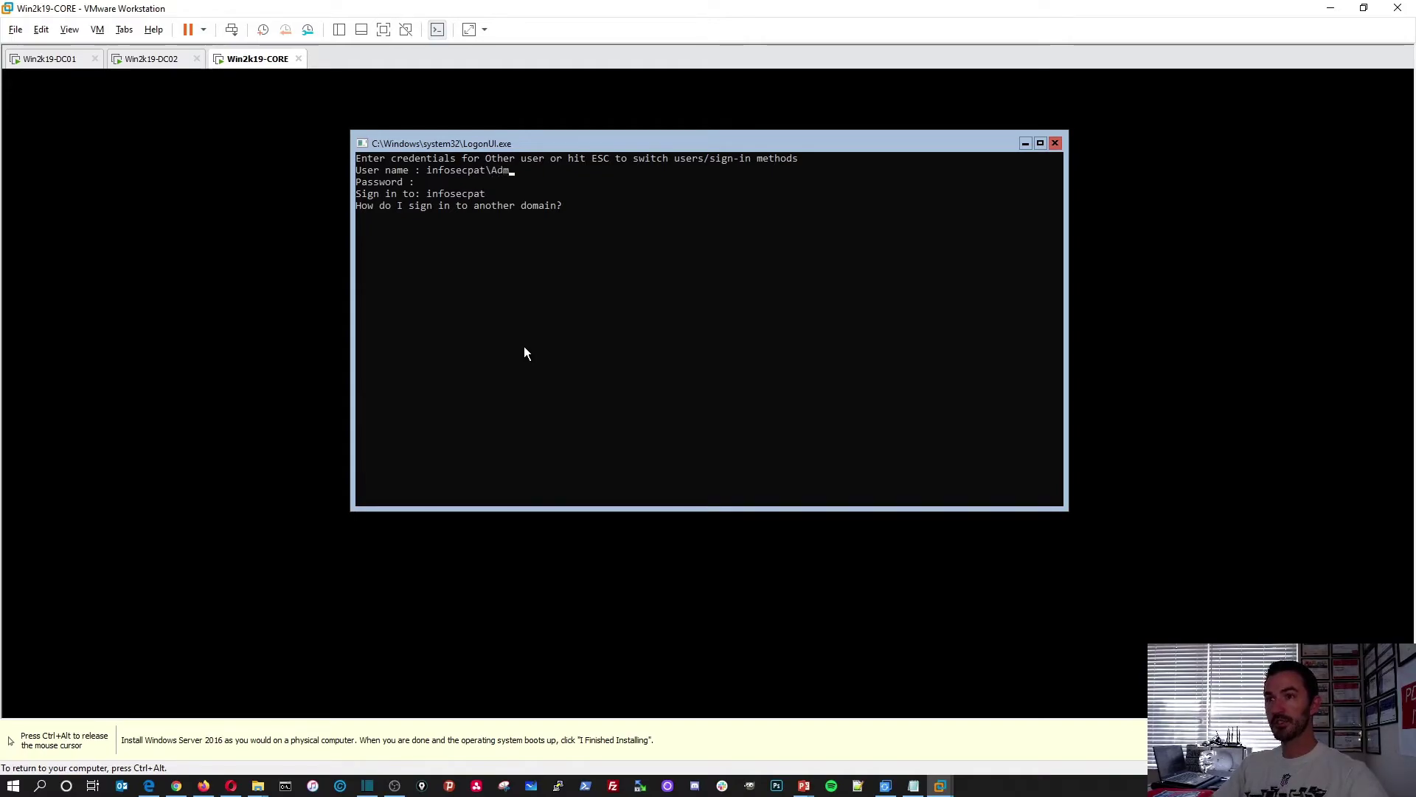
{"action": "type", "text": "inistrator"}
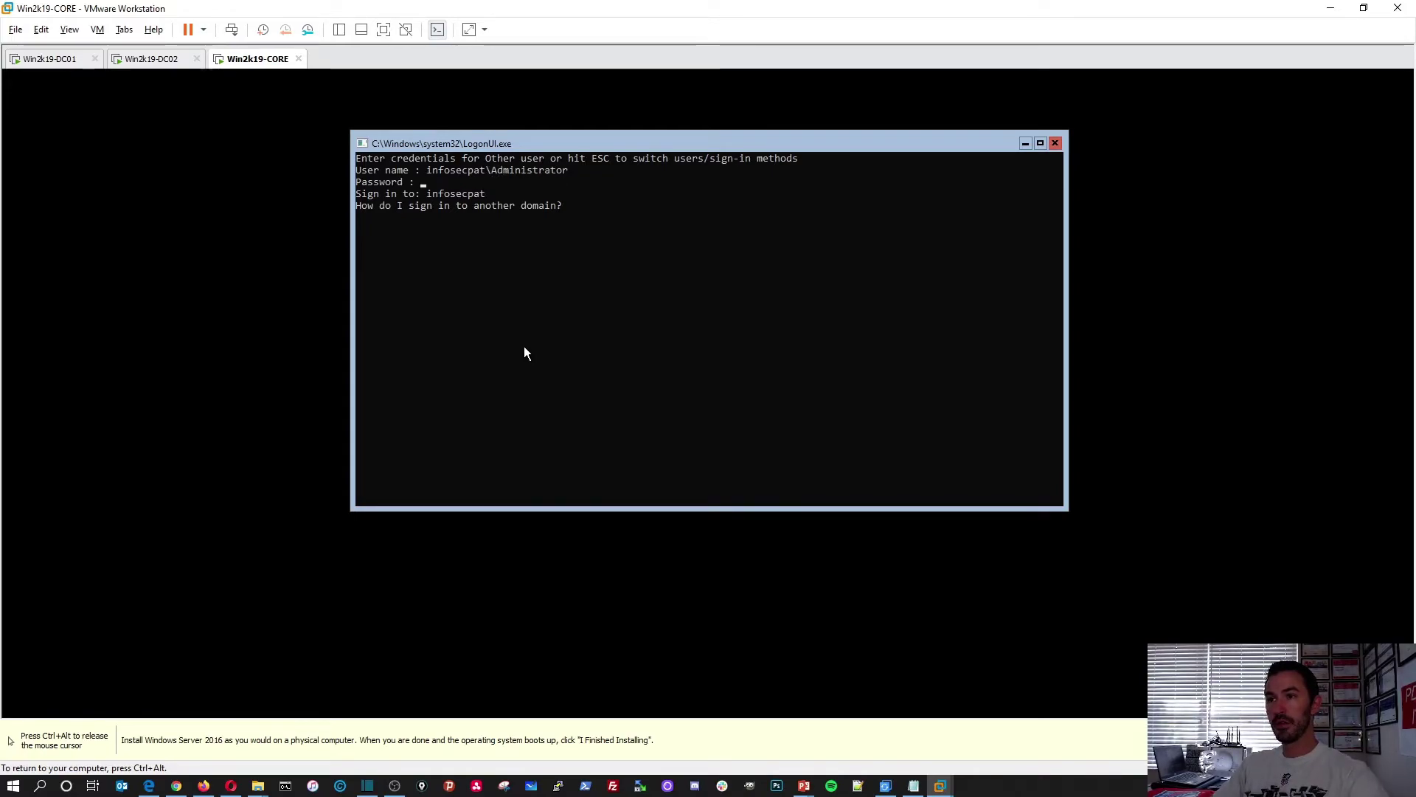
{"action": "type", "text": "*************"}
{"action": "key", "text": "Return"}
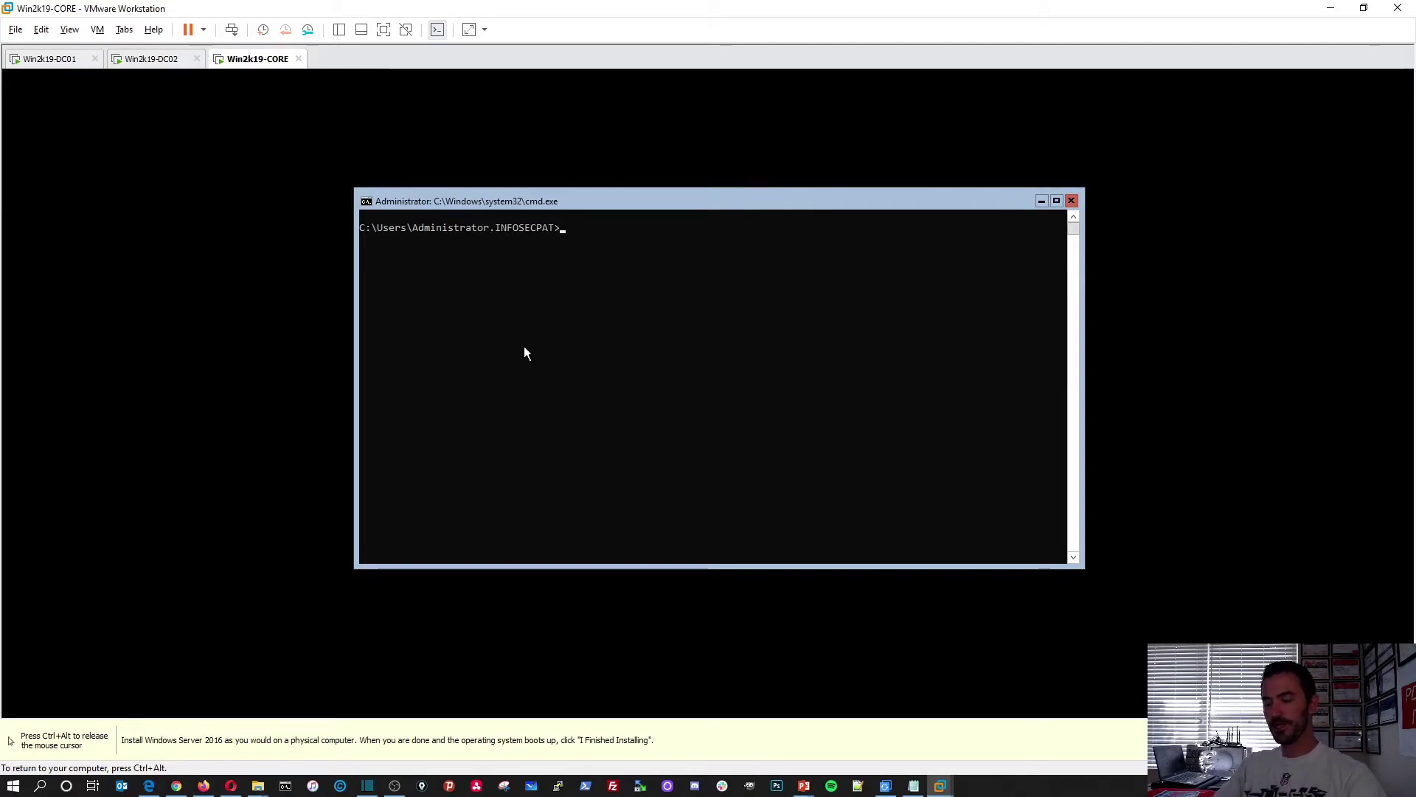
Run whoami, set and echo %logonserver% to confirm WIN2K19-DC01 authenticated the login
{"action": "type", "text": "whoami"}
{"action": "key", "text": "Return"}
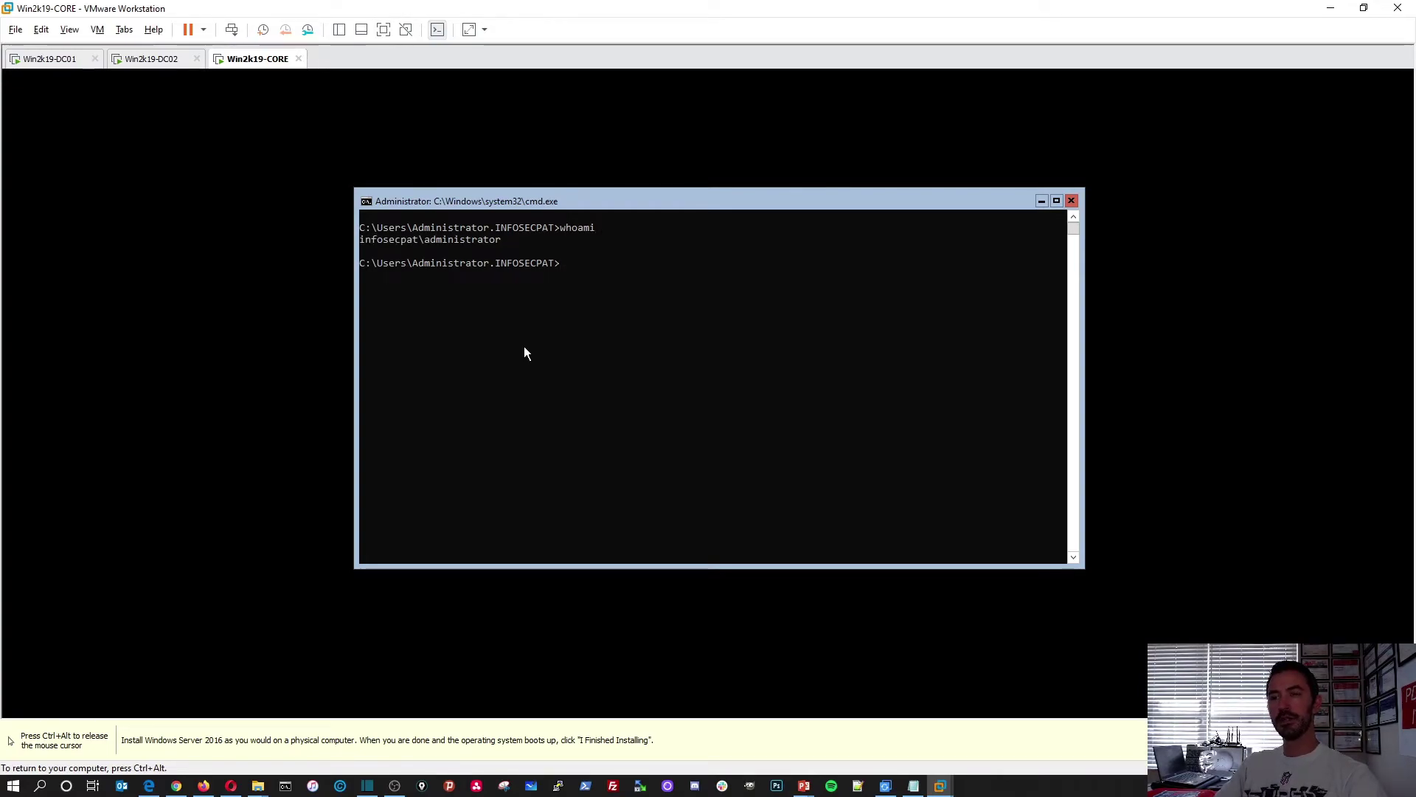
{"action": "type", "text": "set"}
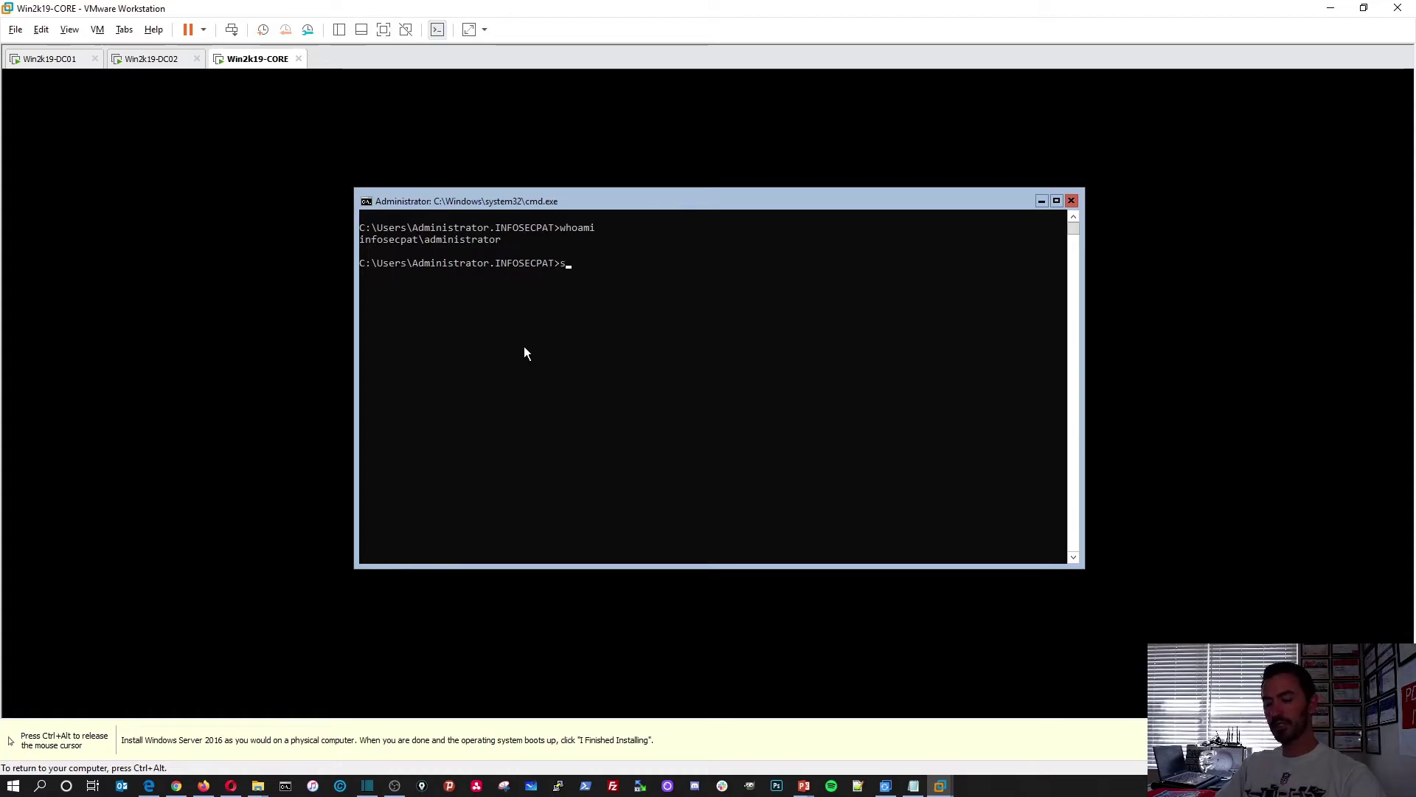
{"action": "key", "text": "Return"}
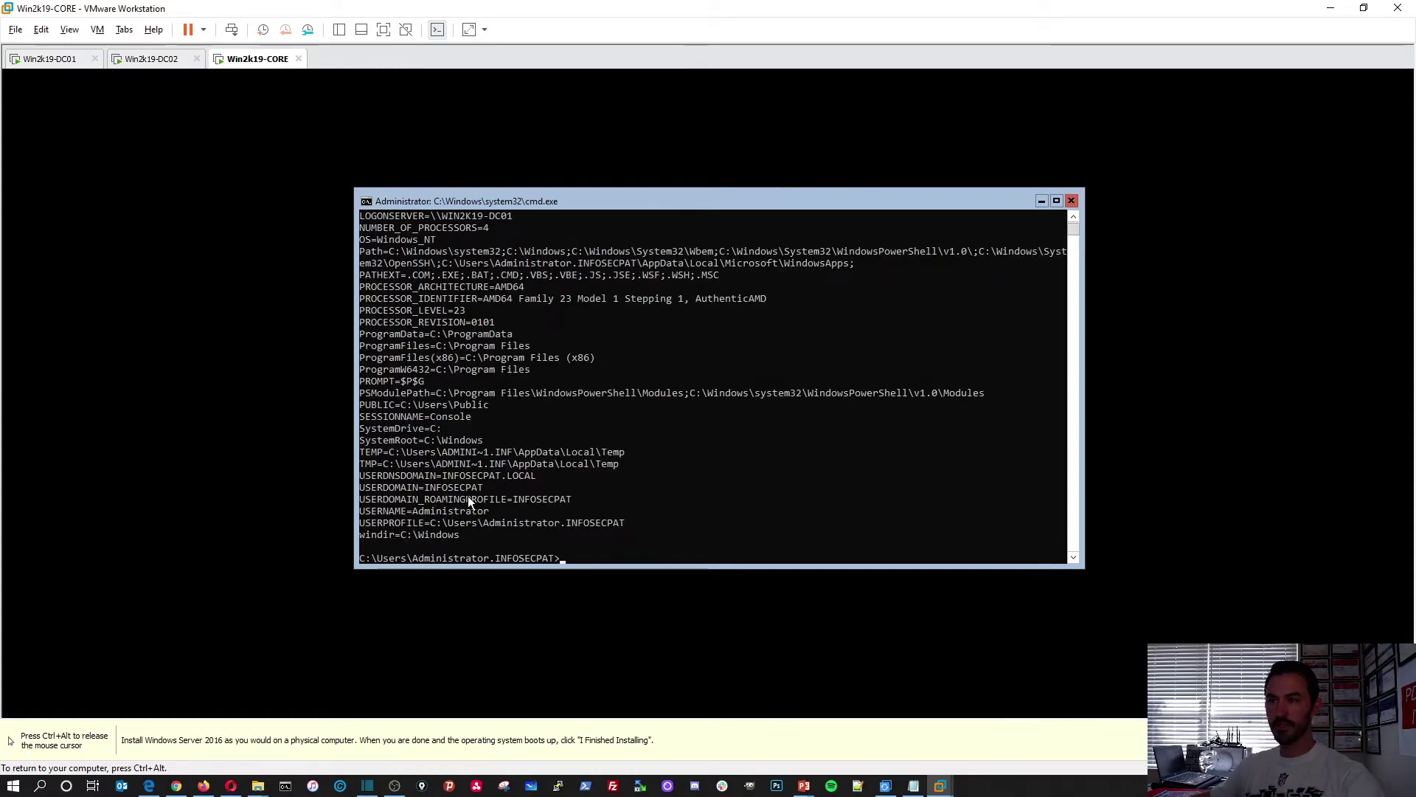
{"action": "left_click_drag", "start_coordinate": [489, 499], "coordinate": [397, 488]}
{"action": "left_click", "coordinate": [398, 491]}
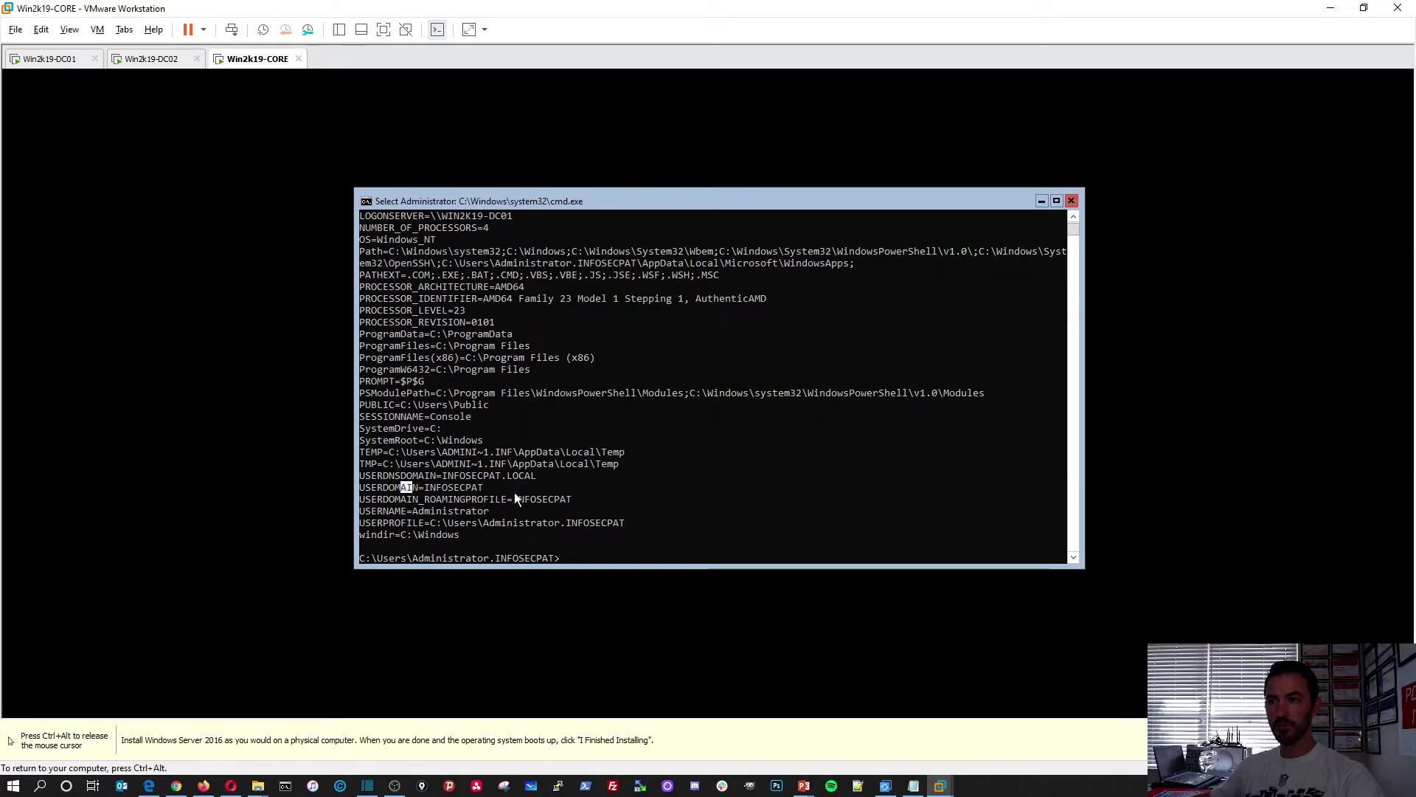
{"action": "type", "text": "ex"}
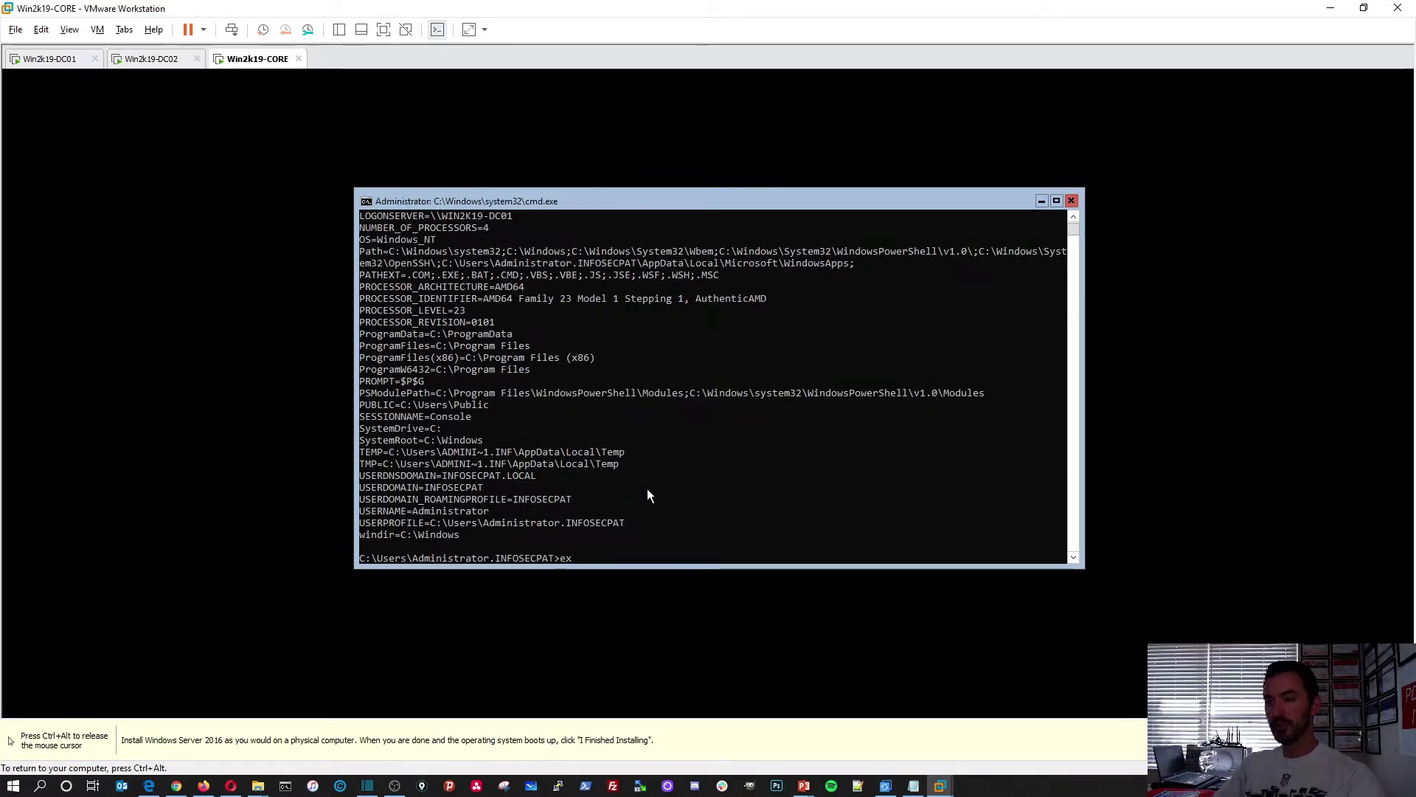
{"action": "key", "text": "BackSpace"}
{"action": "key", "text": "BackSpace"}
{"action": "type", "text": "echo"}
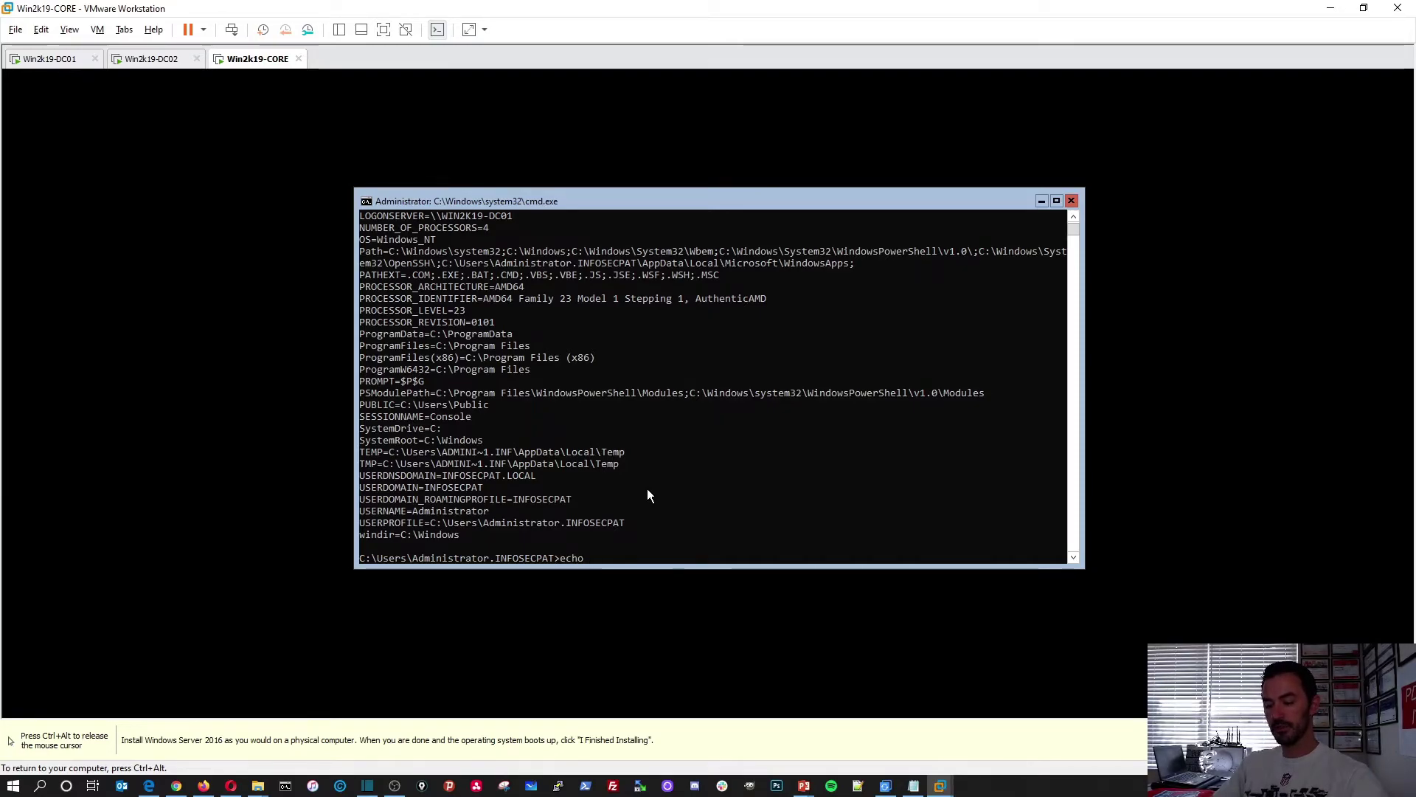
{"action": "type", "text": " %logonserver%"}
{"action": "key", "text": "Return"}
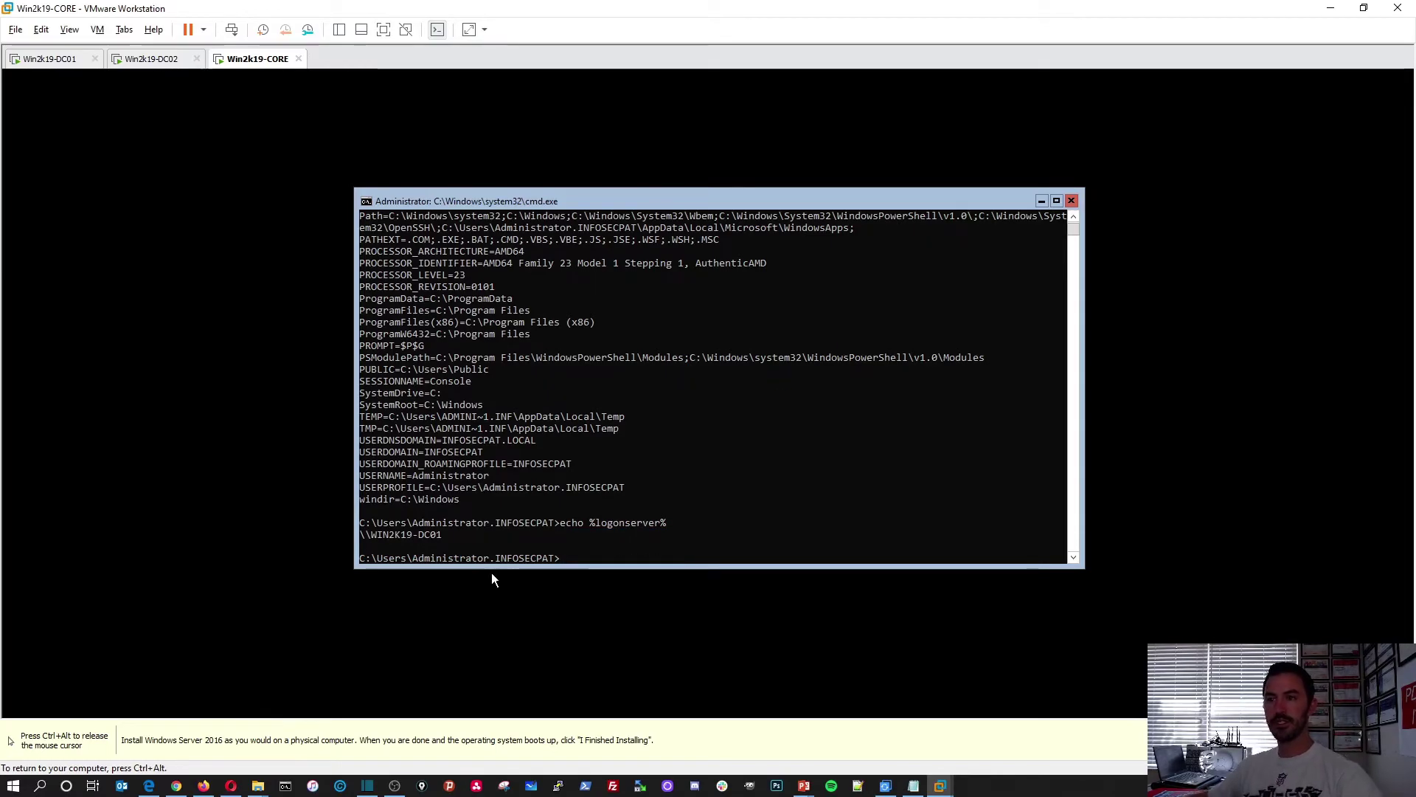
On DC01, rerun the ping 192.168.50.205 to the Core server, then return to Win2k19-CORE
{"action": "key", "text": "ctrl+alt"}
{"action": "left_click", "coordinate": [48, 60]}
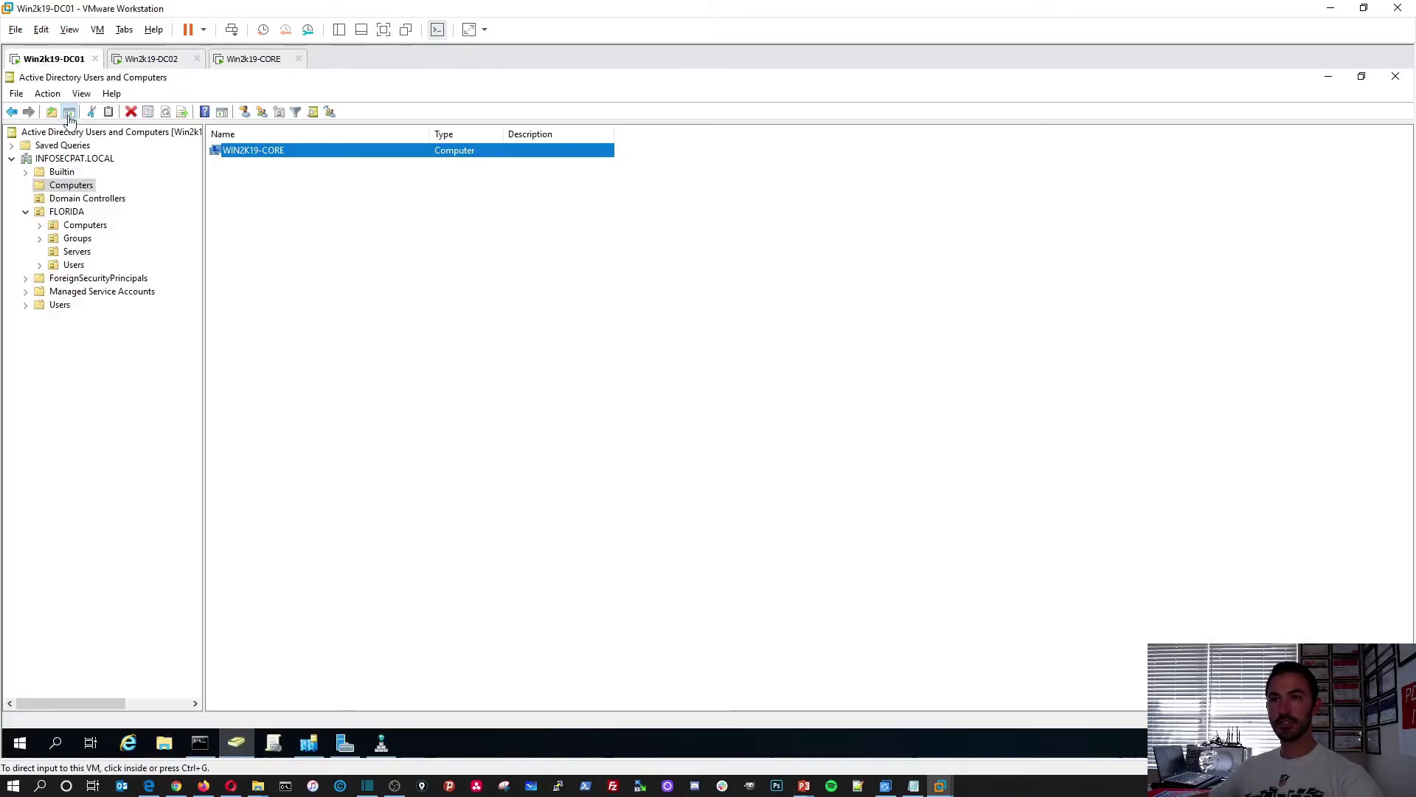
{"action": "left_click", "coordinate": [210, 740]}
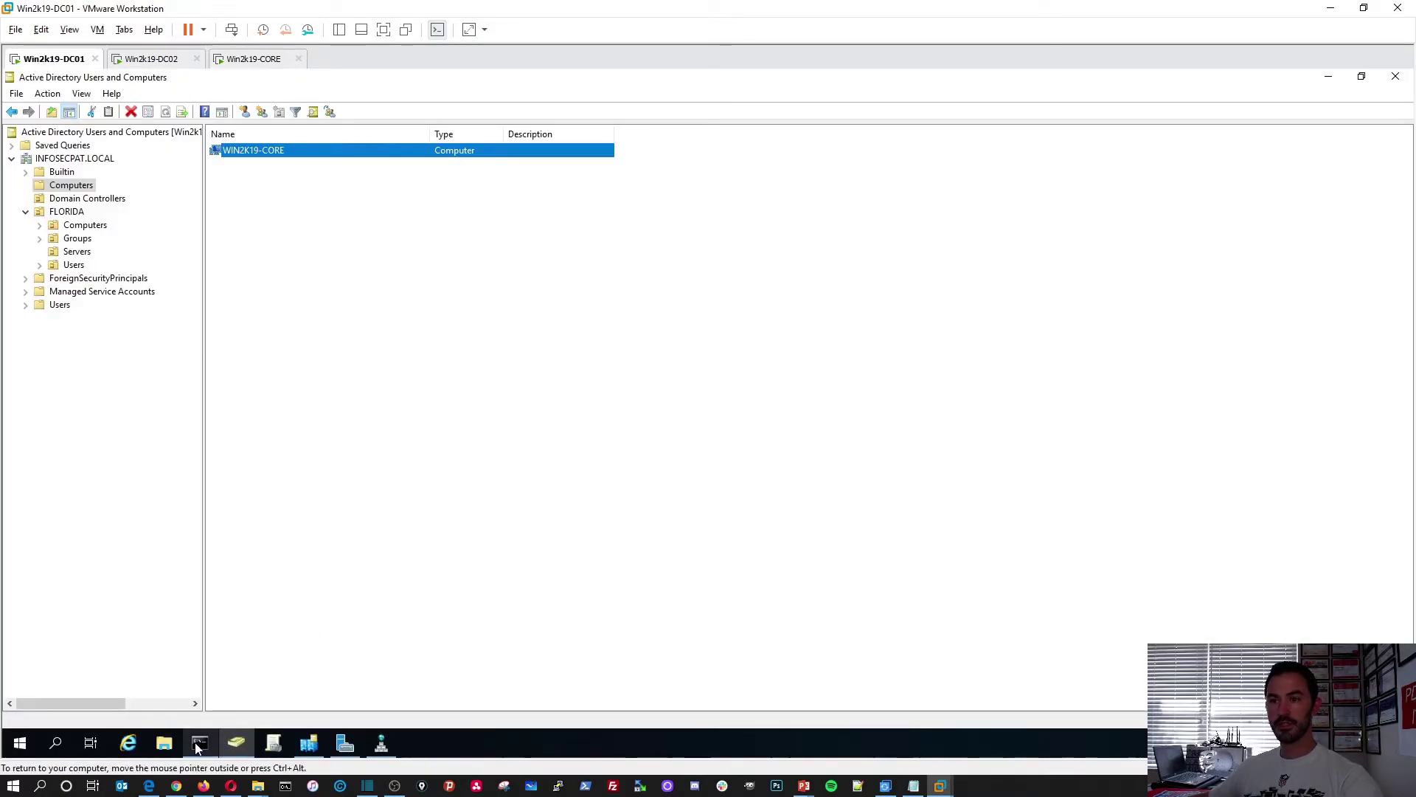
{"action": "key", "text": "Up"}
{"action": "key", "text": "Return"}
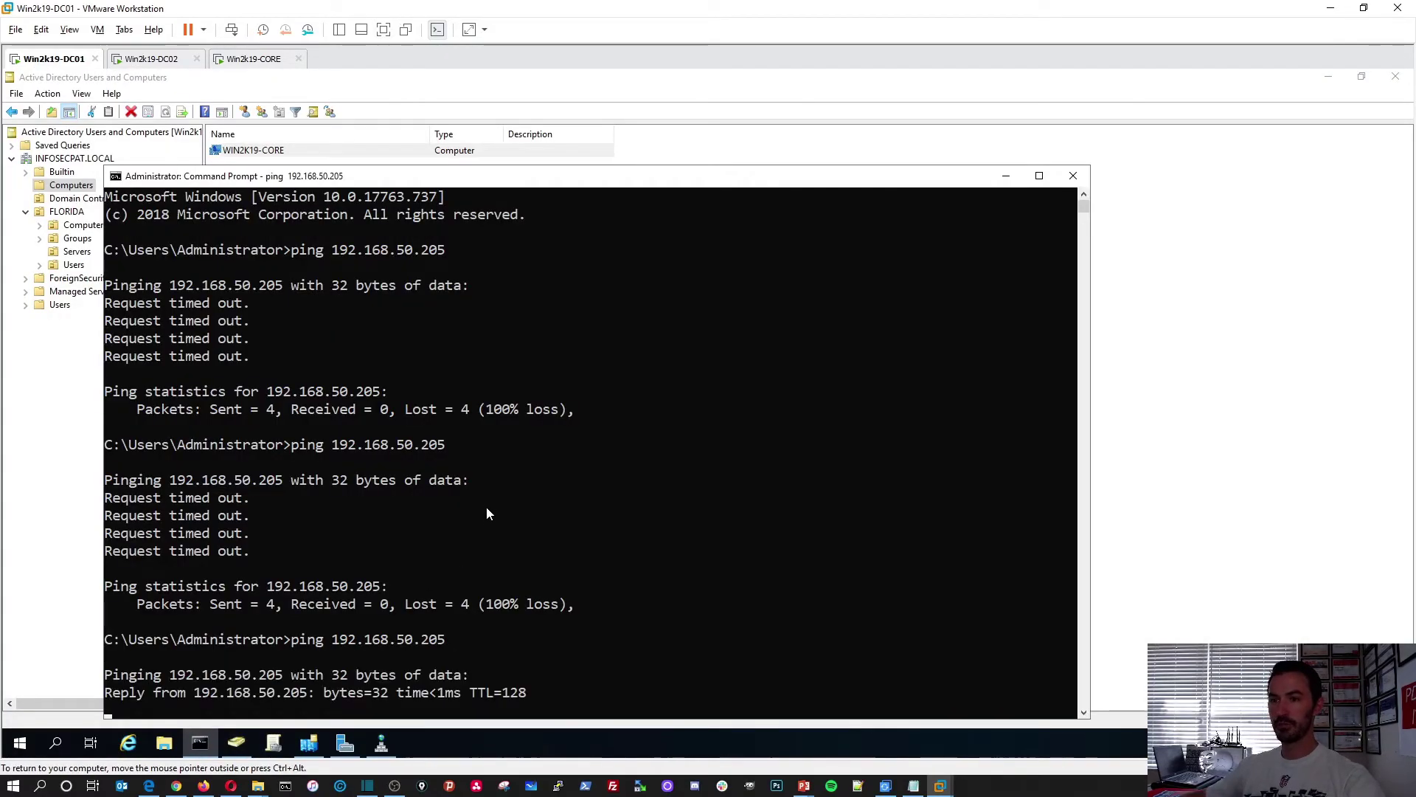
{"action": "left_click_drag", "start_coordinate": [535, 186], "coordinate": [549, 90]}
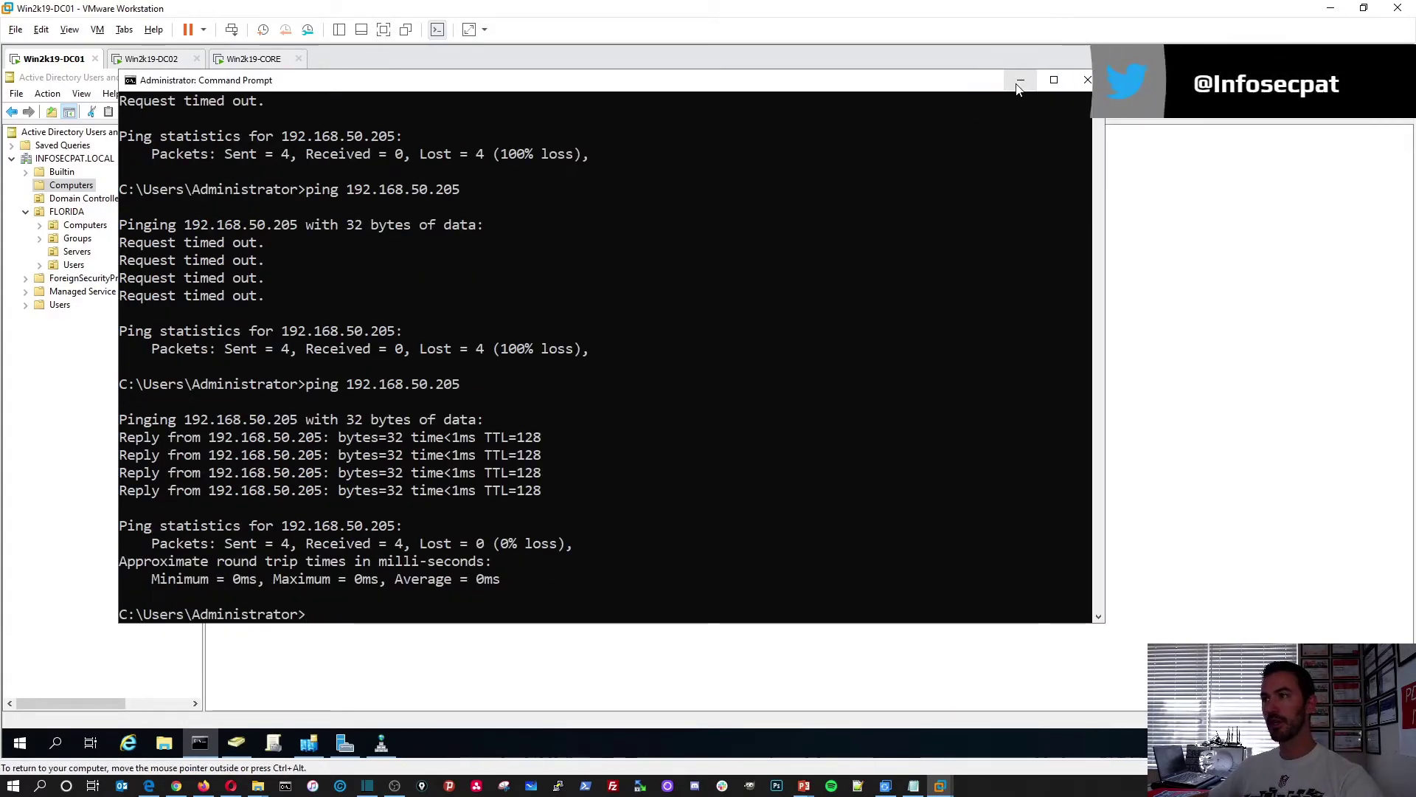
{"action": "left_click", "coordinate": [509, 661]}
{"action": "left_click", "coordinate": [253, 59]}
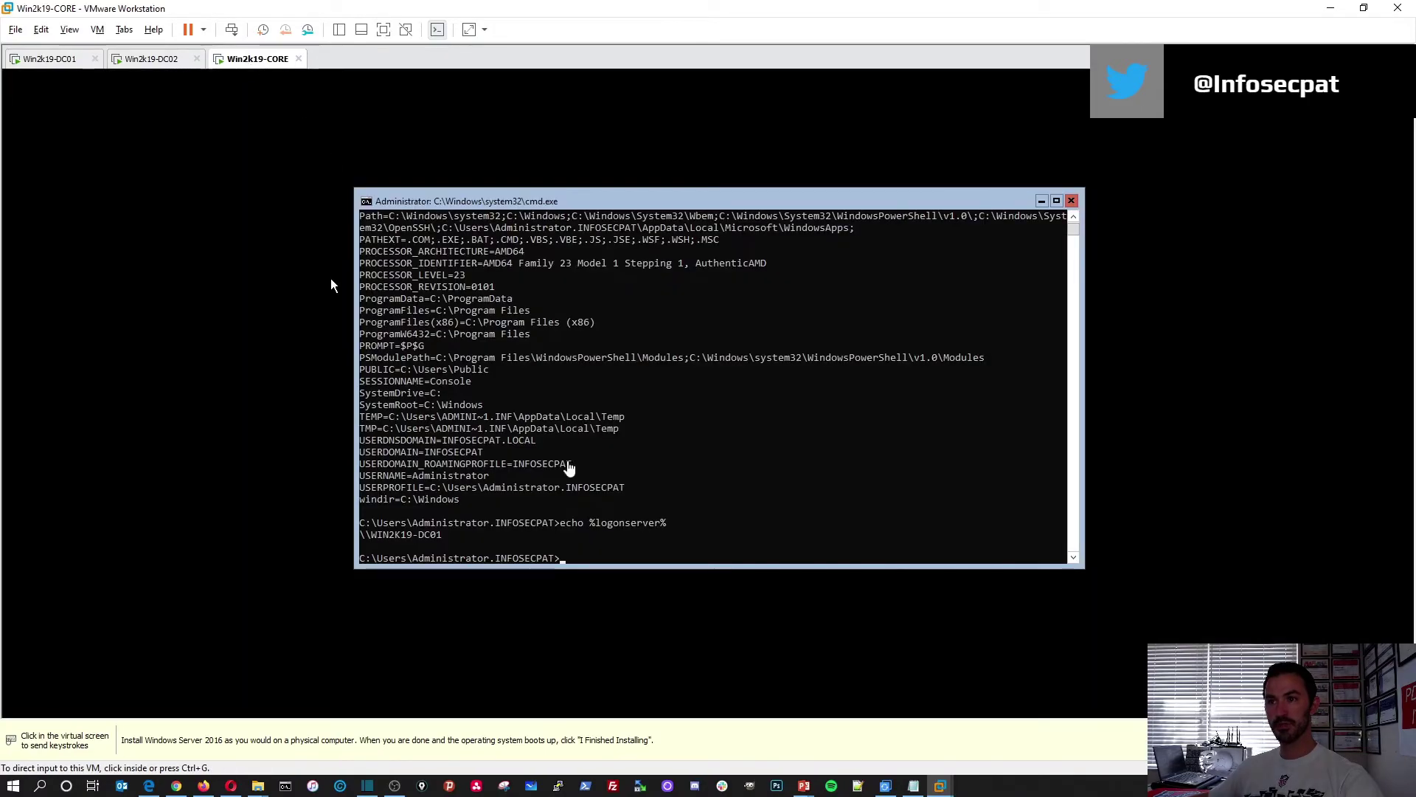
Launch sconfig and try adding 'patrick' as local administrator, which fails with error 1788
{"action": "type", "text": "sconfig"}
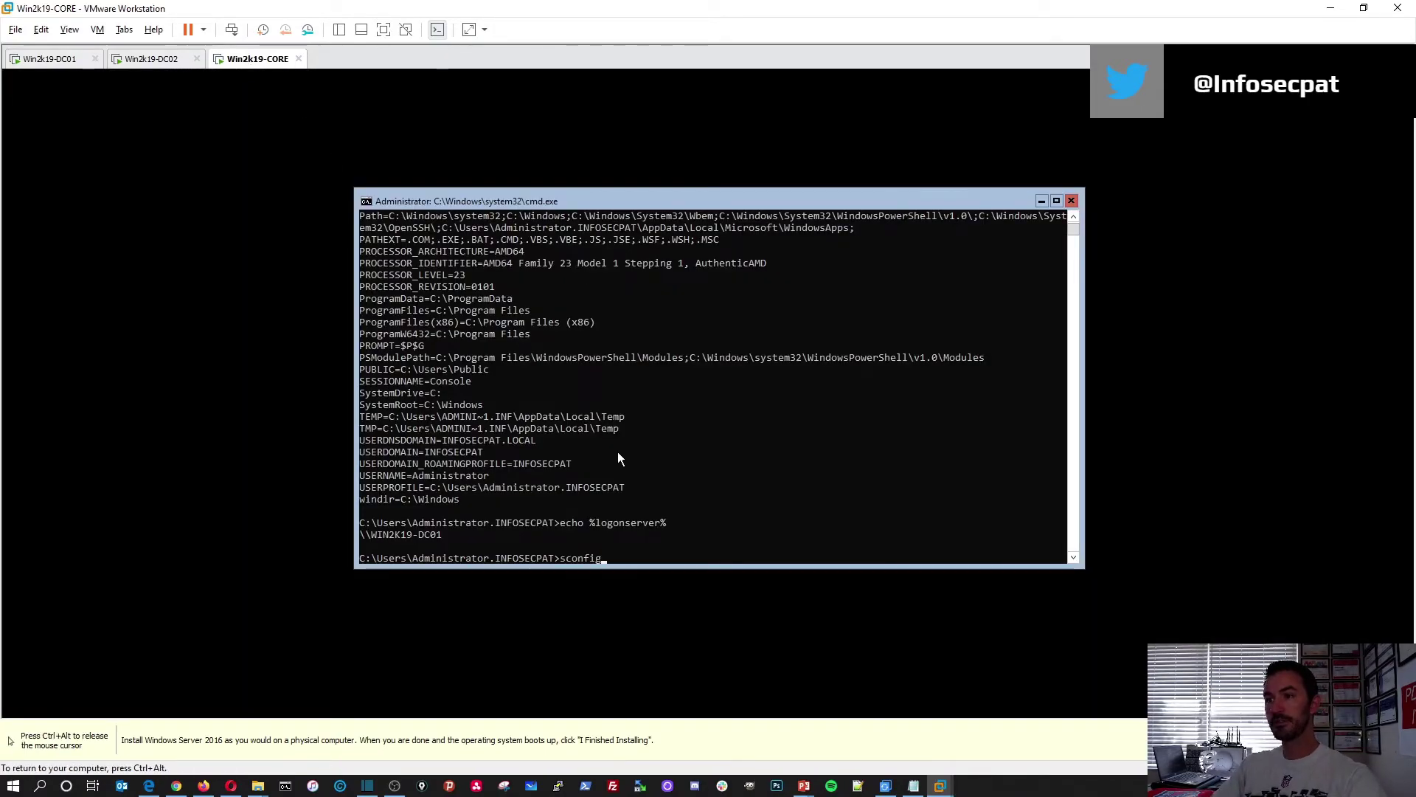
{"action": "key", "text": "Return"}
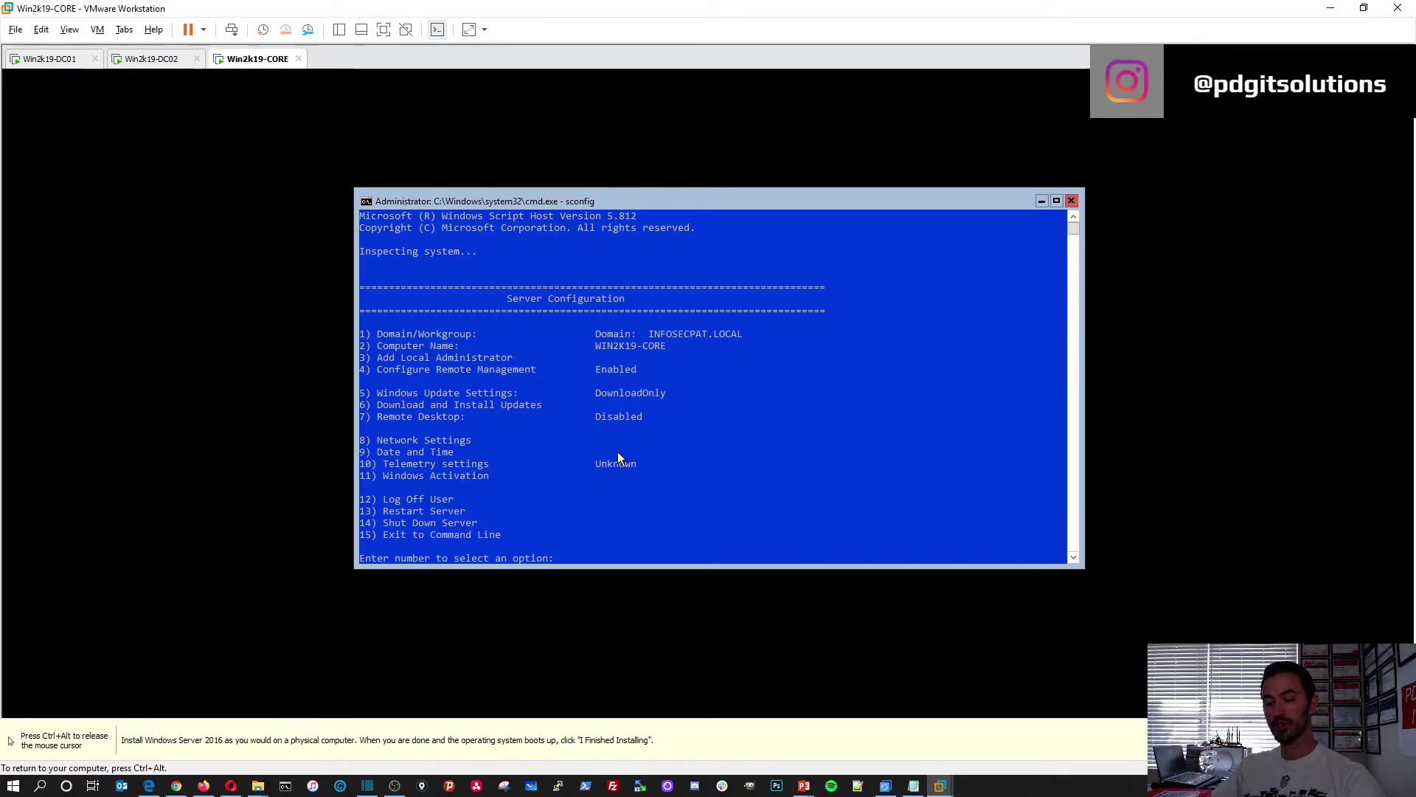
{"action": "type", "text": "3"}
{"action": "key", "text": "Return"}
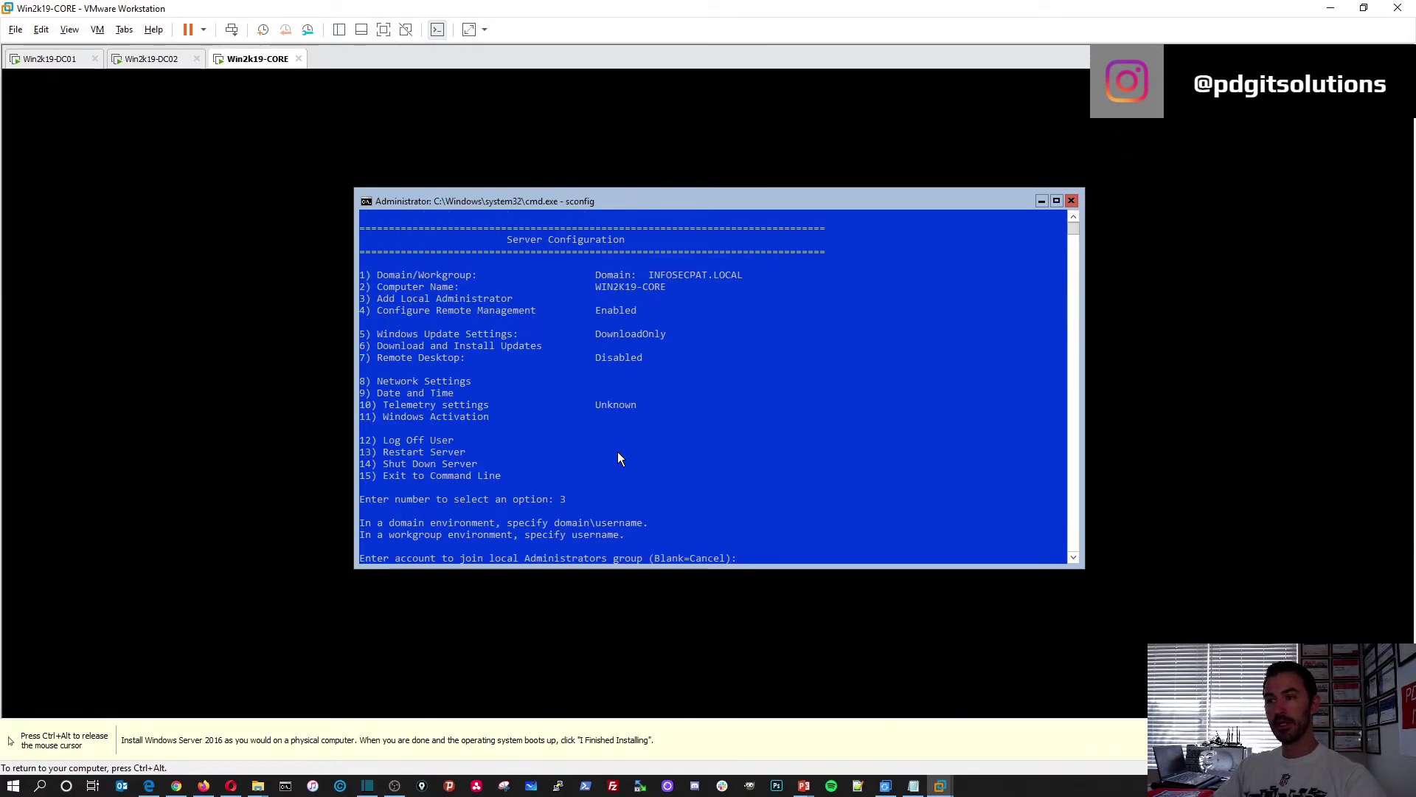
{"action": "type", "text": "patrick"}
{"action": "key", "text": "Return"}
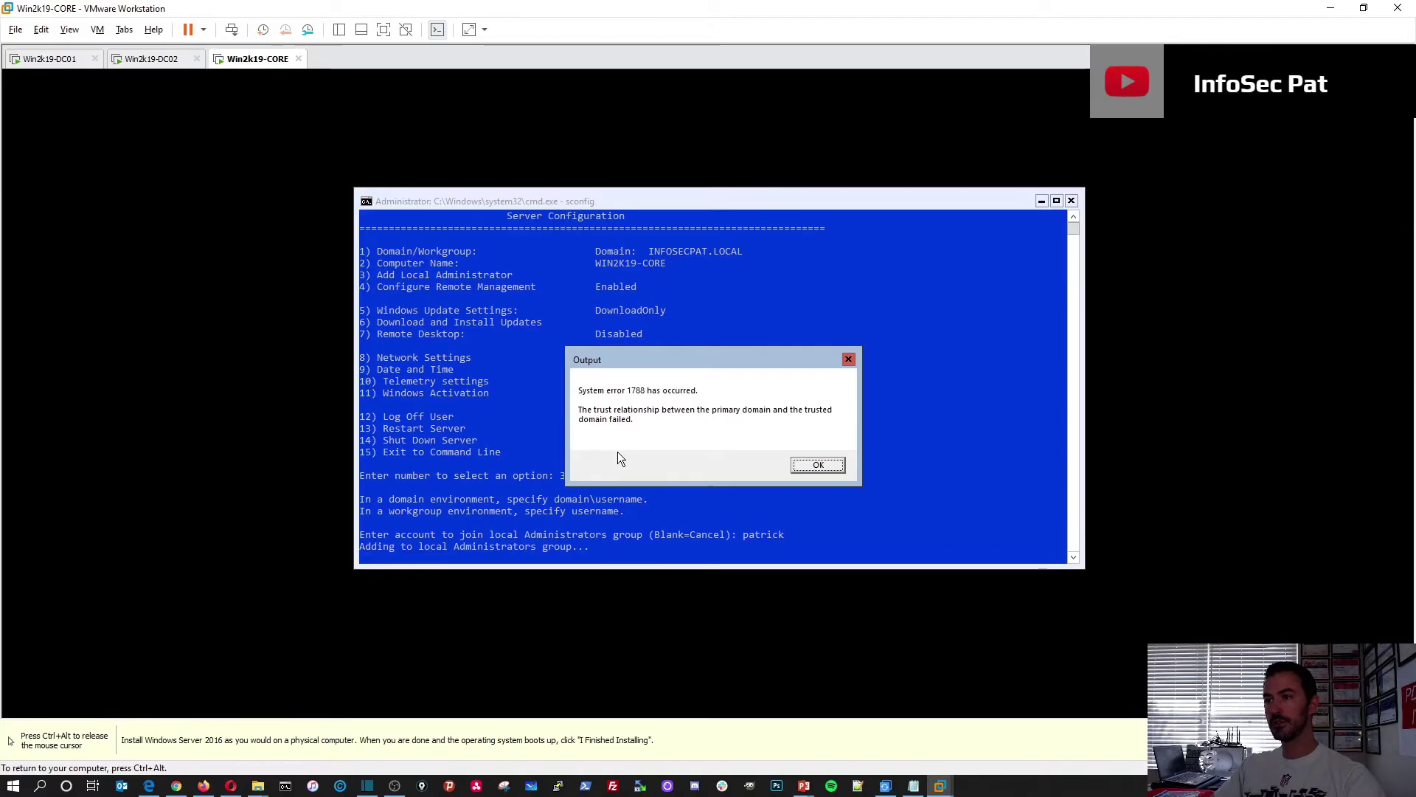
{"action": "key", "text": "Return"}
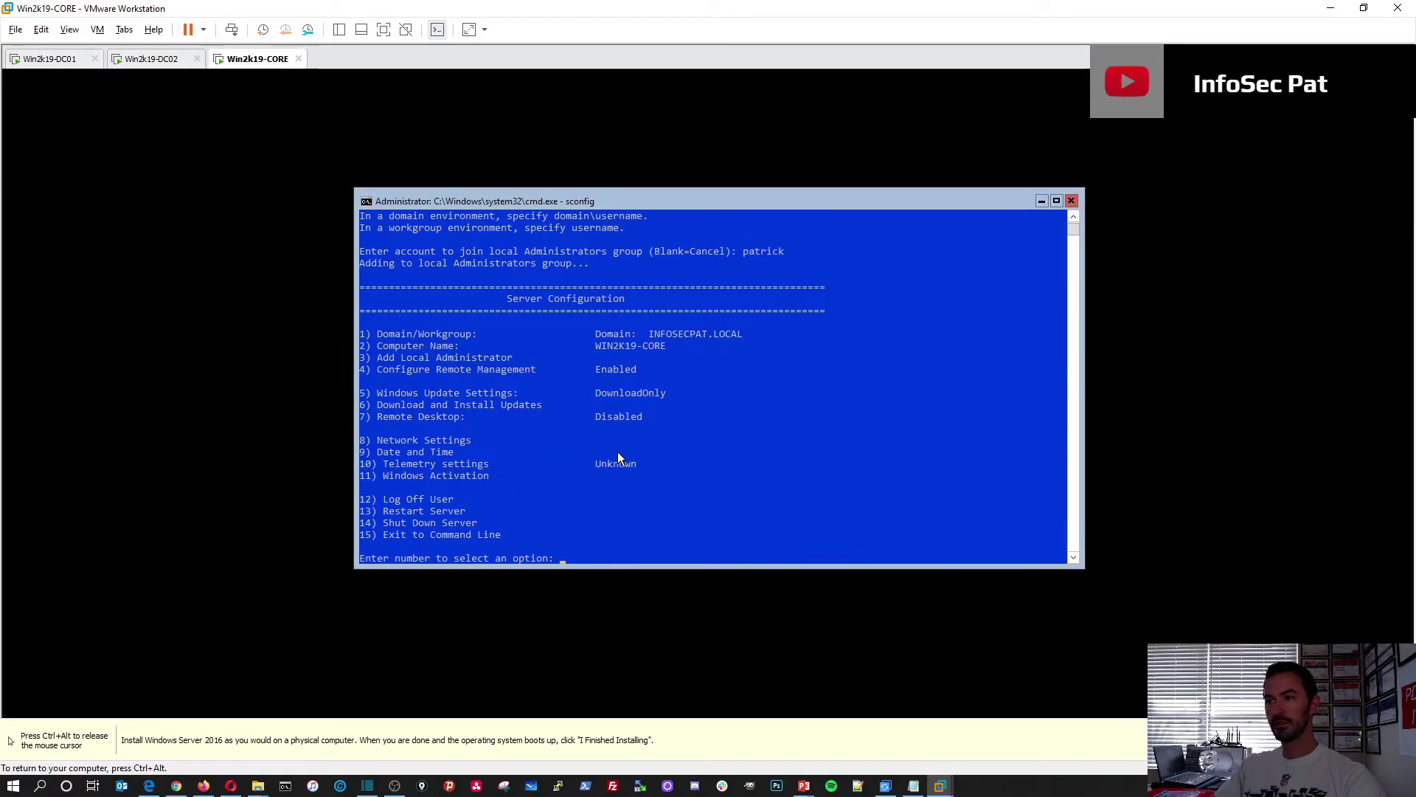
Choose sconfig option 3 again and cancel with a blank entry
{"action": "type", "text": "3"}
{"action": "key", "text": "Return"}
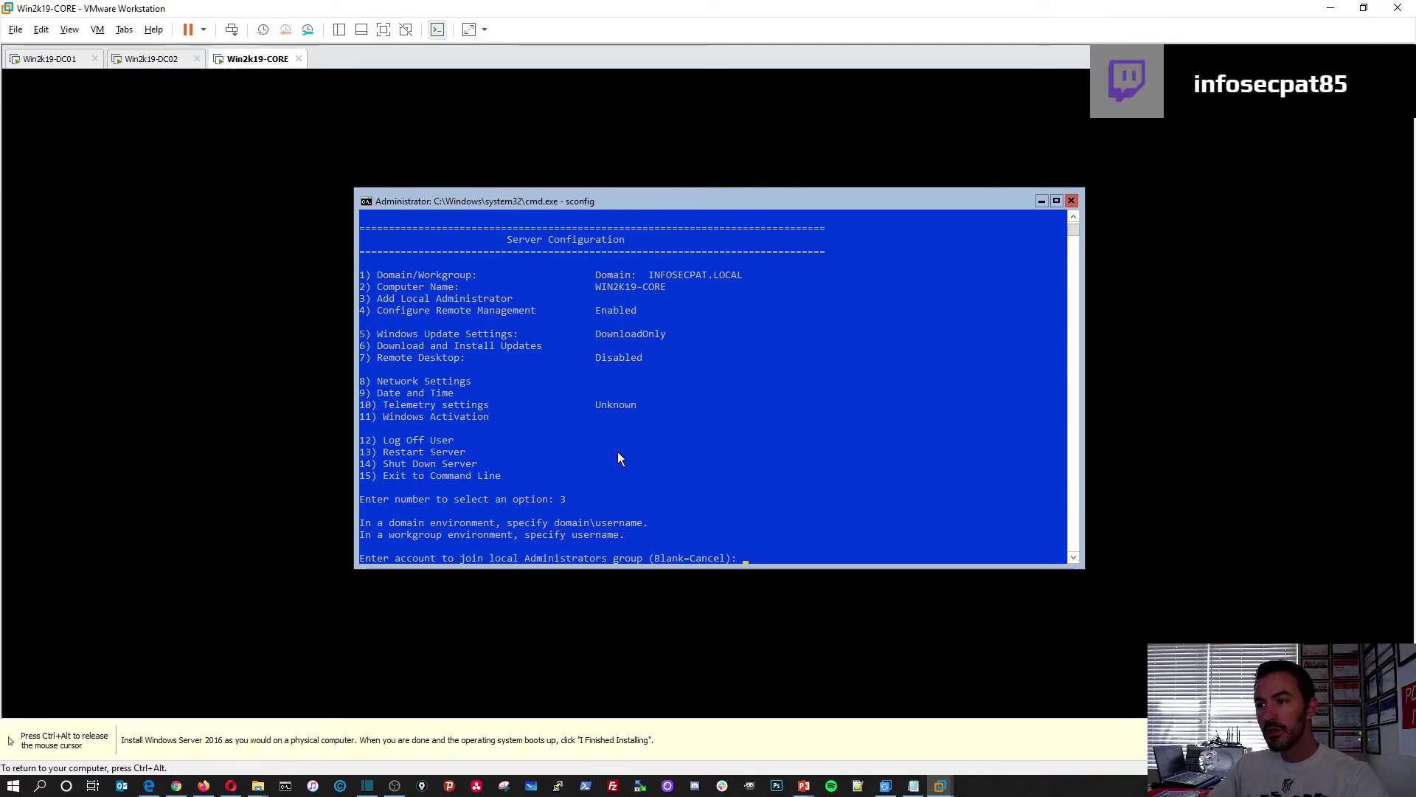
{"action": "key", "text": "Return"}
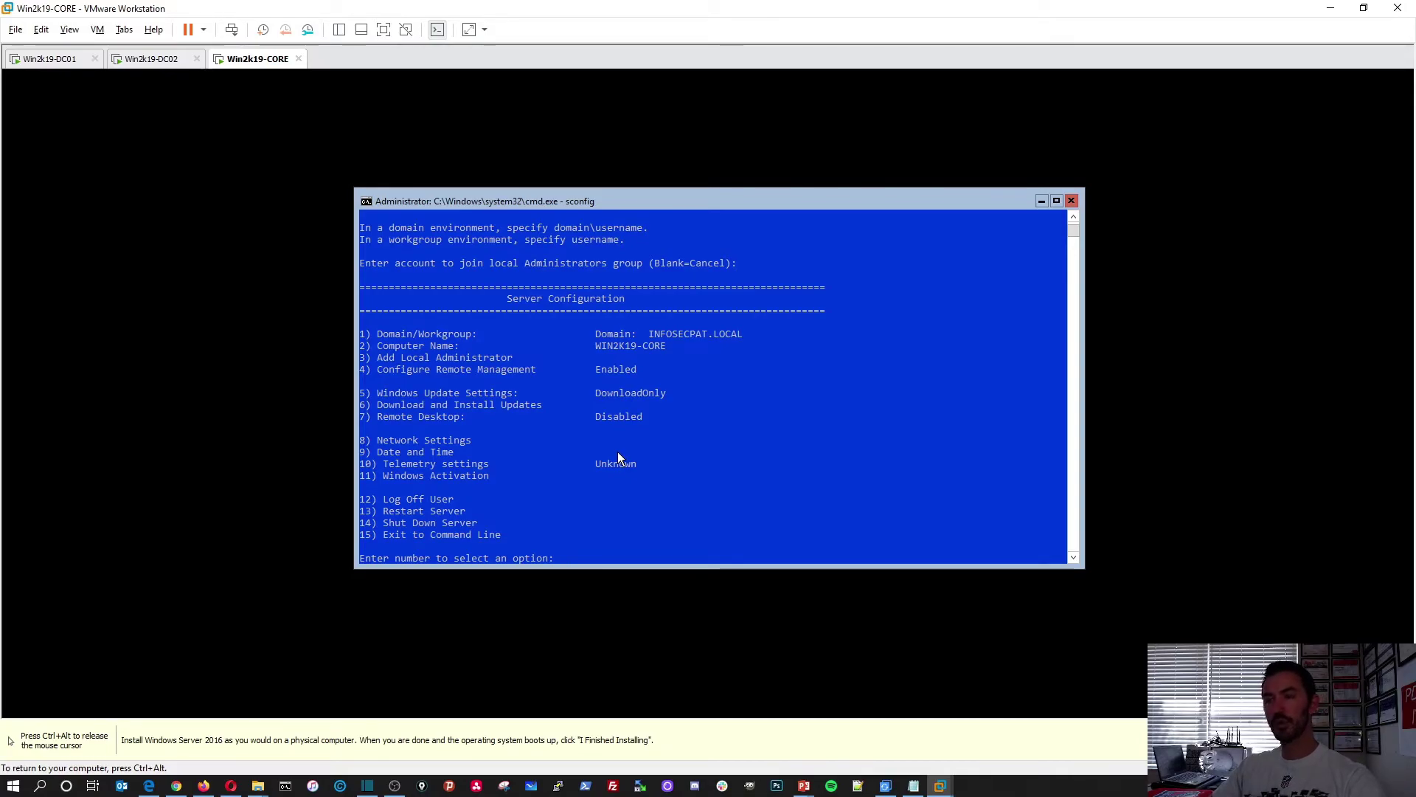
Set Windows Update to Automatic through sconfig option 5
{"action": "type", "text": "5"}
{"action": "key", "text": "Return"}
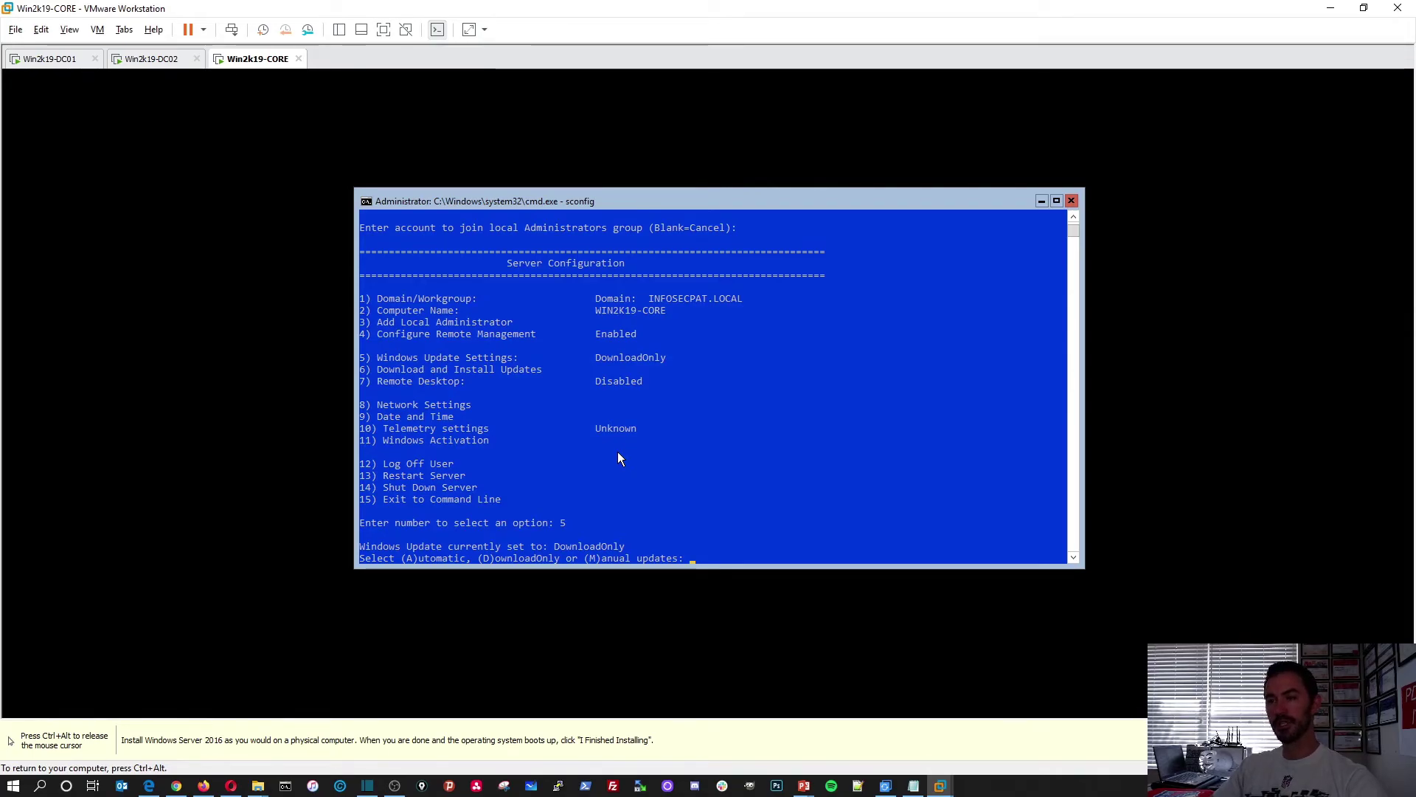
{"action": "type", "text": "A"}
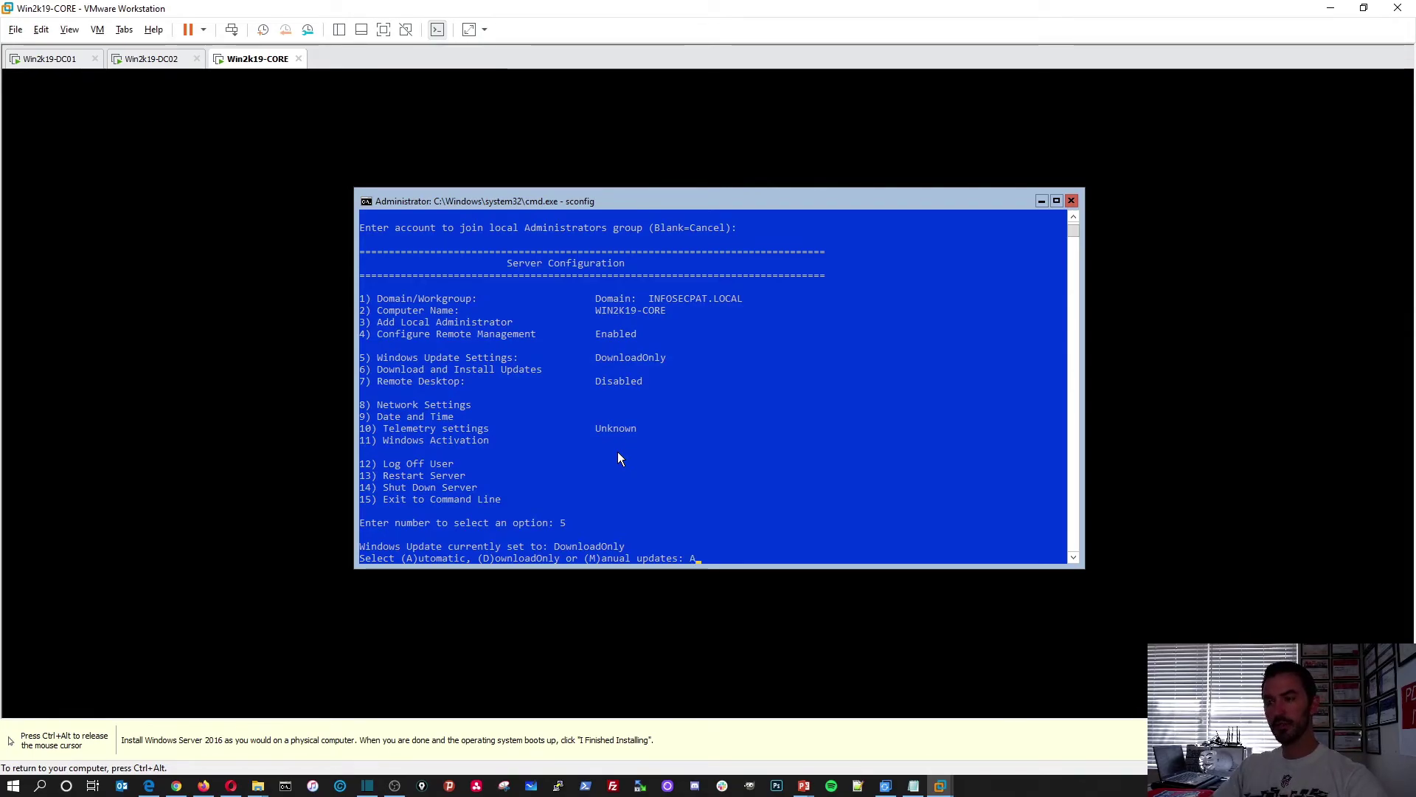
{"action": "key", "text": "Return"}
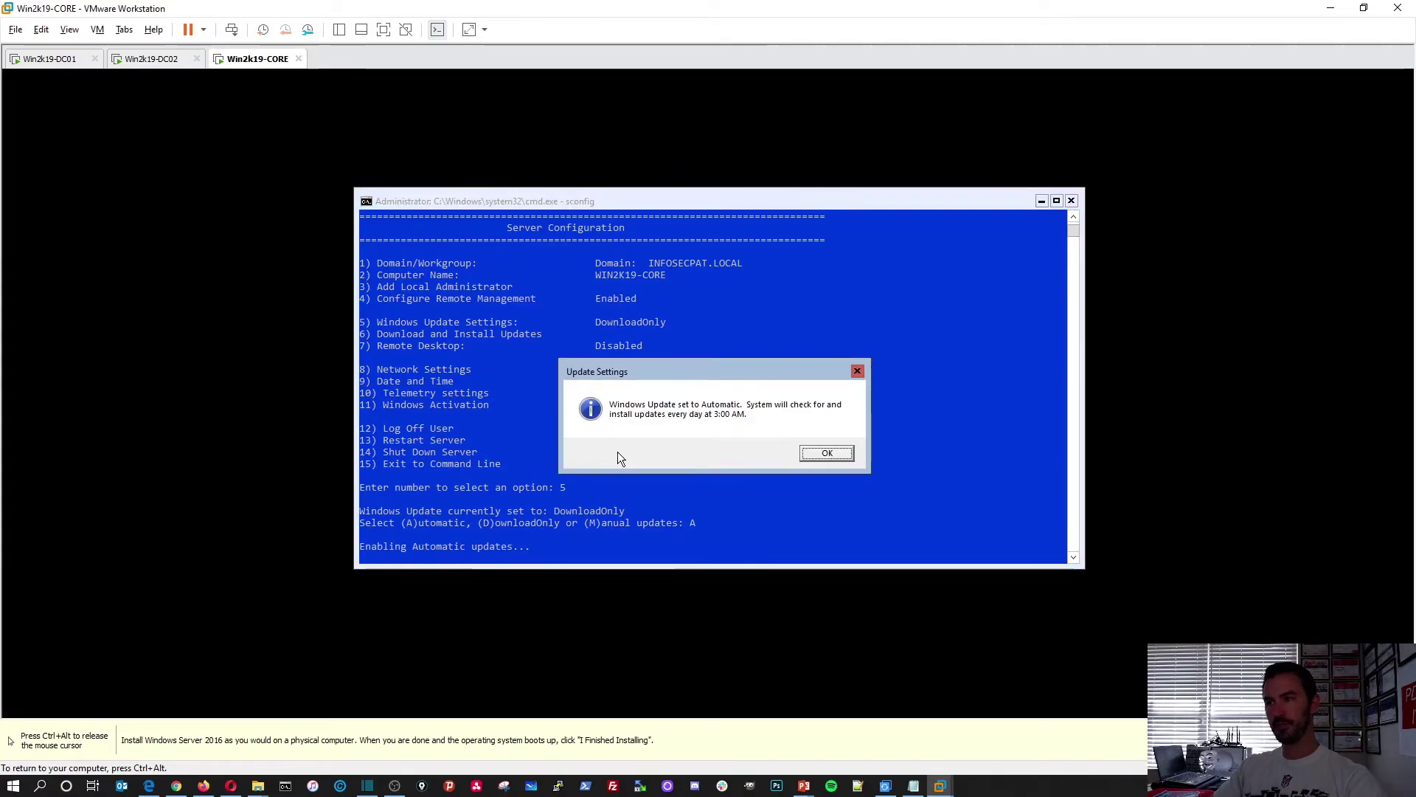
{"action": "left_click", "coordinate": [821, 452]}
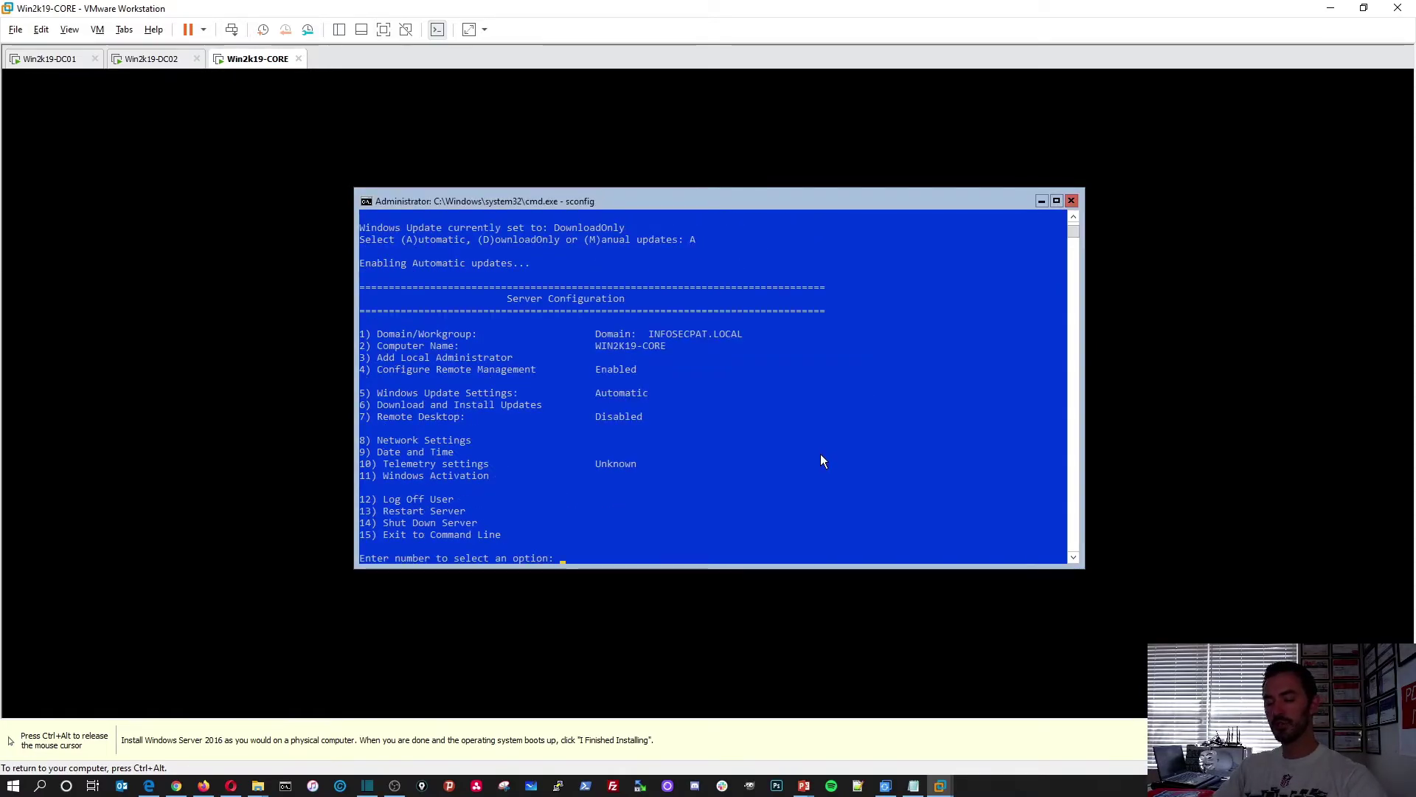
Run sconfig option 6 and answer A to search for all applicable updates
{"action": "type", "text": "6"}
{"action": "key", "text": "Return"}
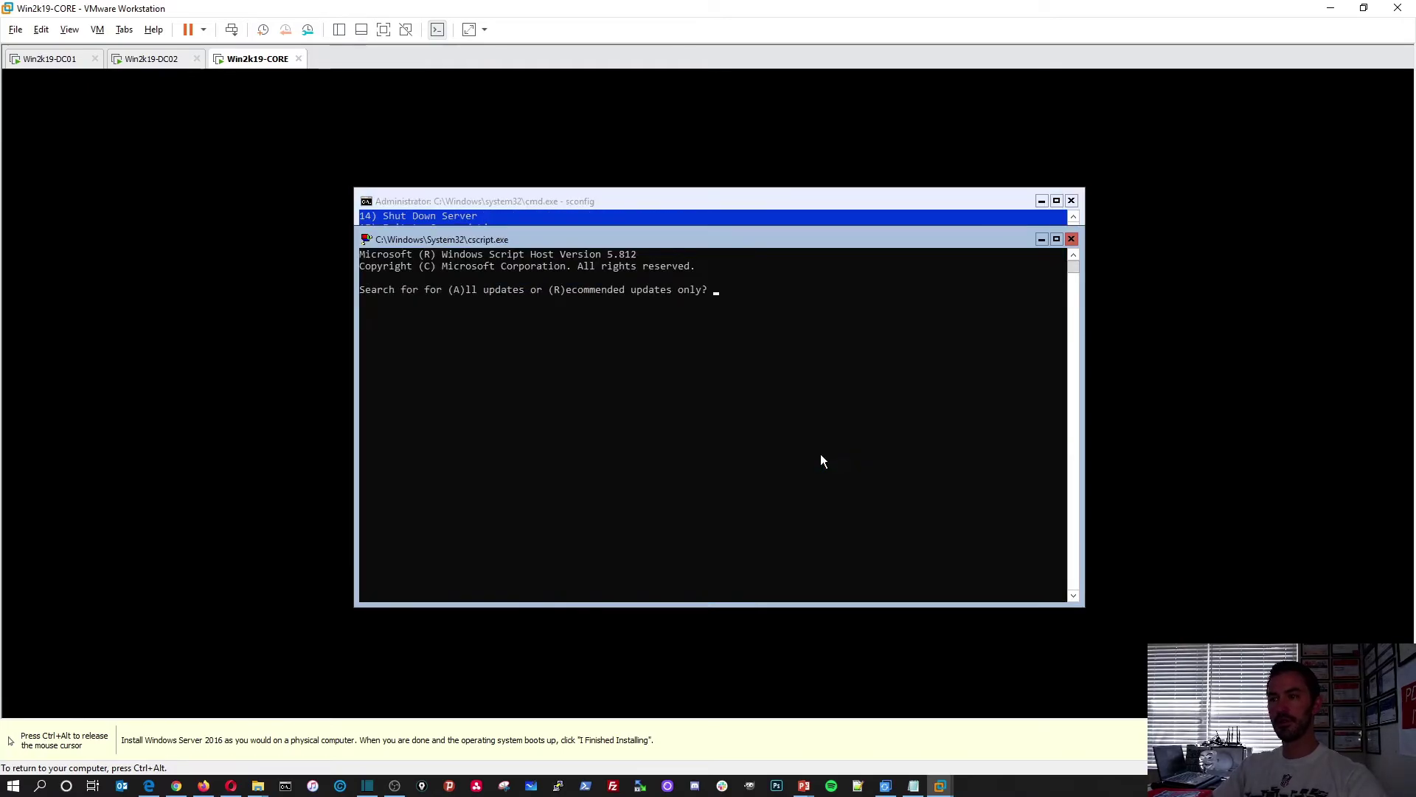
{"action": "type", "text": "A"}
{"action": "key", "text": "Return"}
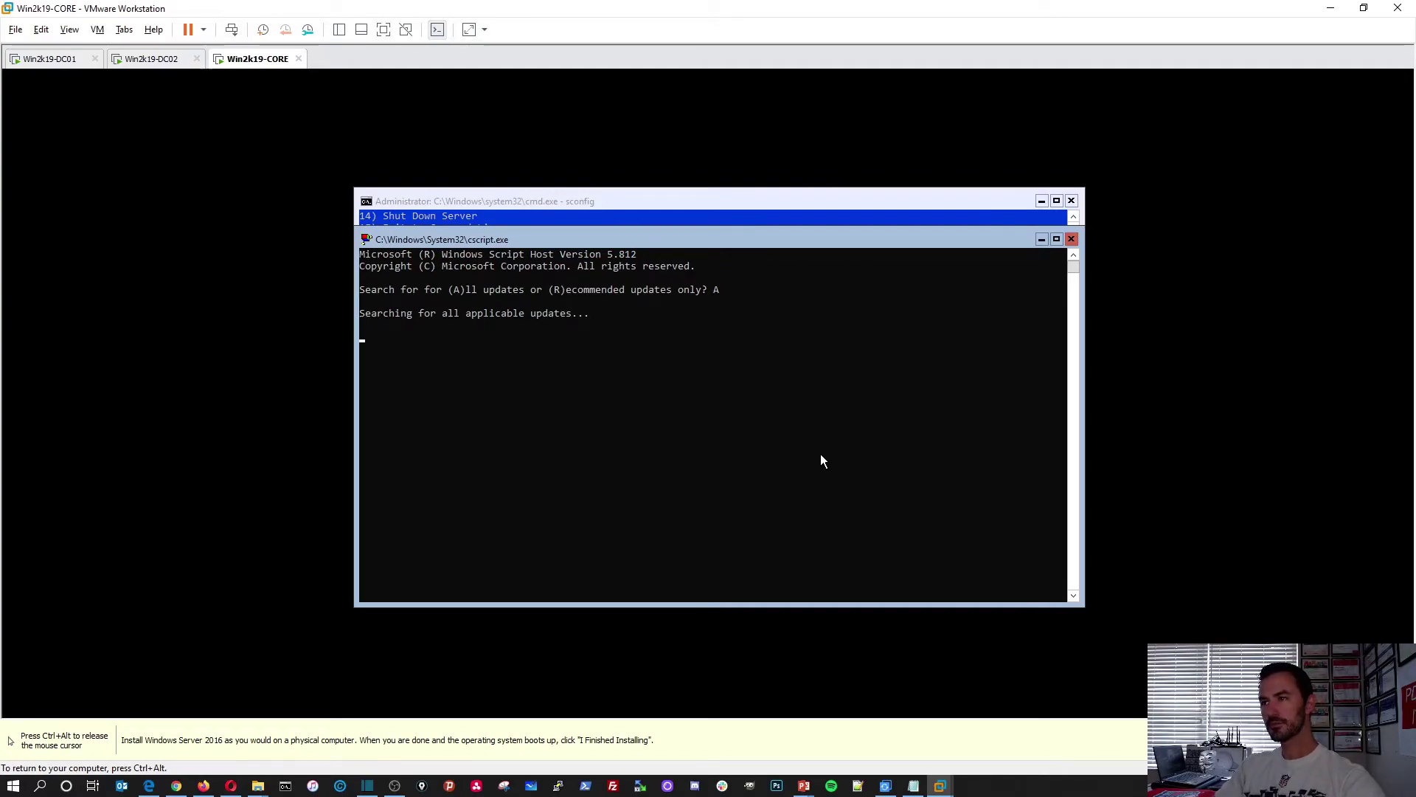
Enable Remote Desktop via sconfig option 7, allowing only Network Level Authentication clients (option 1)
{"action": "left_click", "coordinate": [767, 201]}
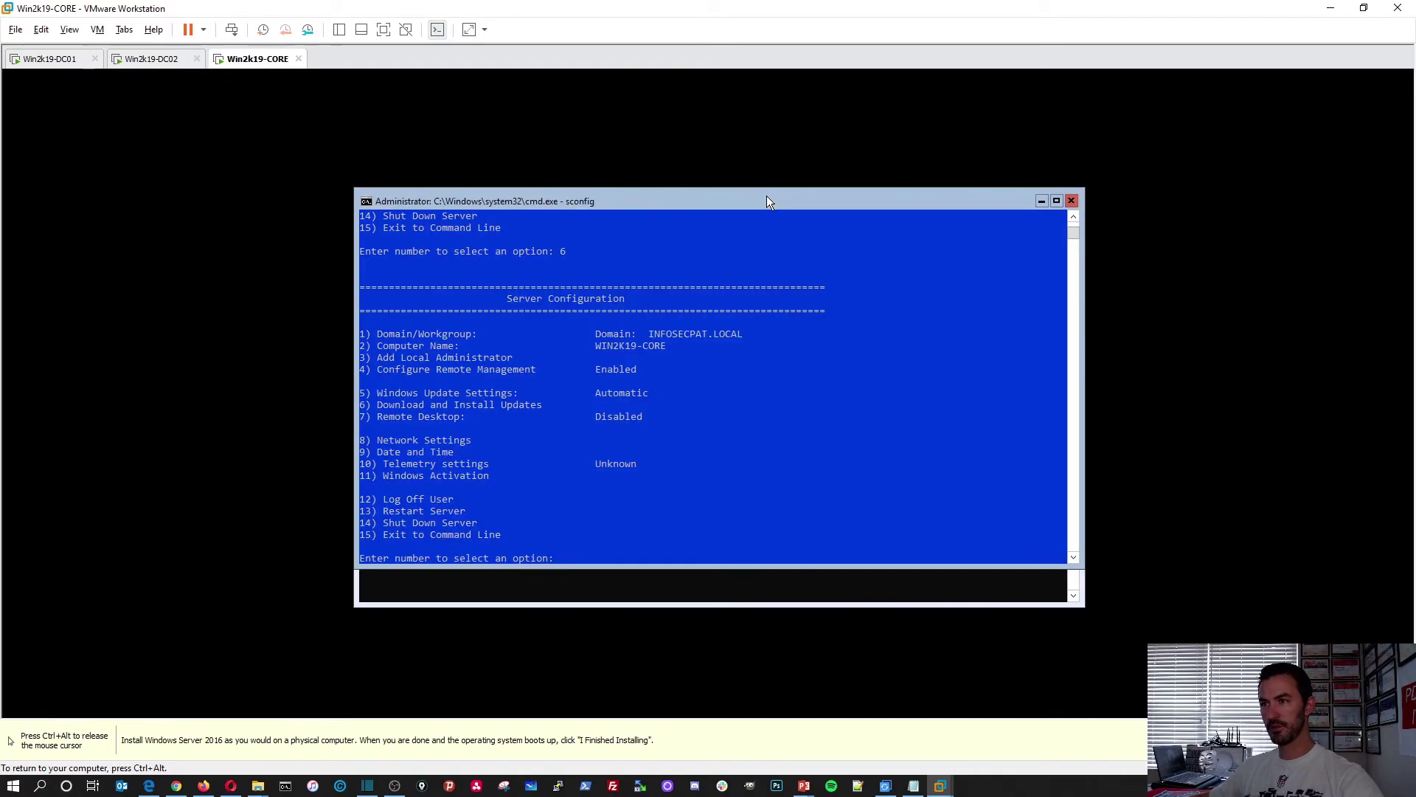
{"action": "left_click", "coordinate": [657, 497]}
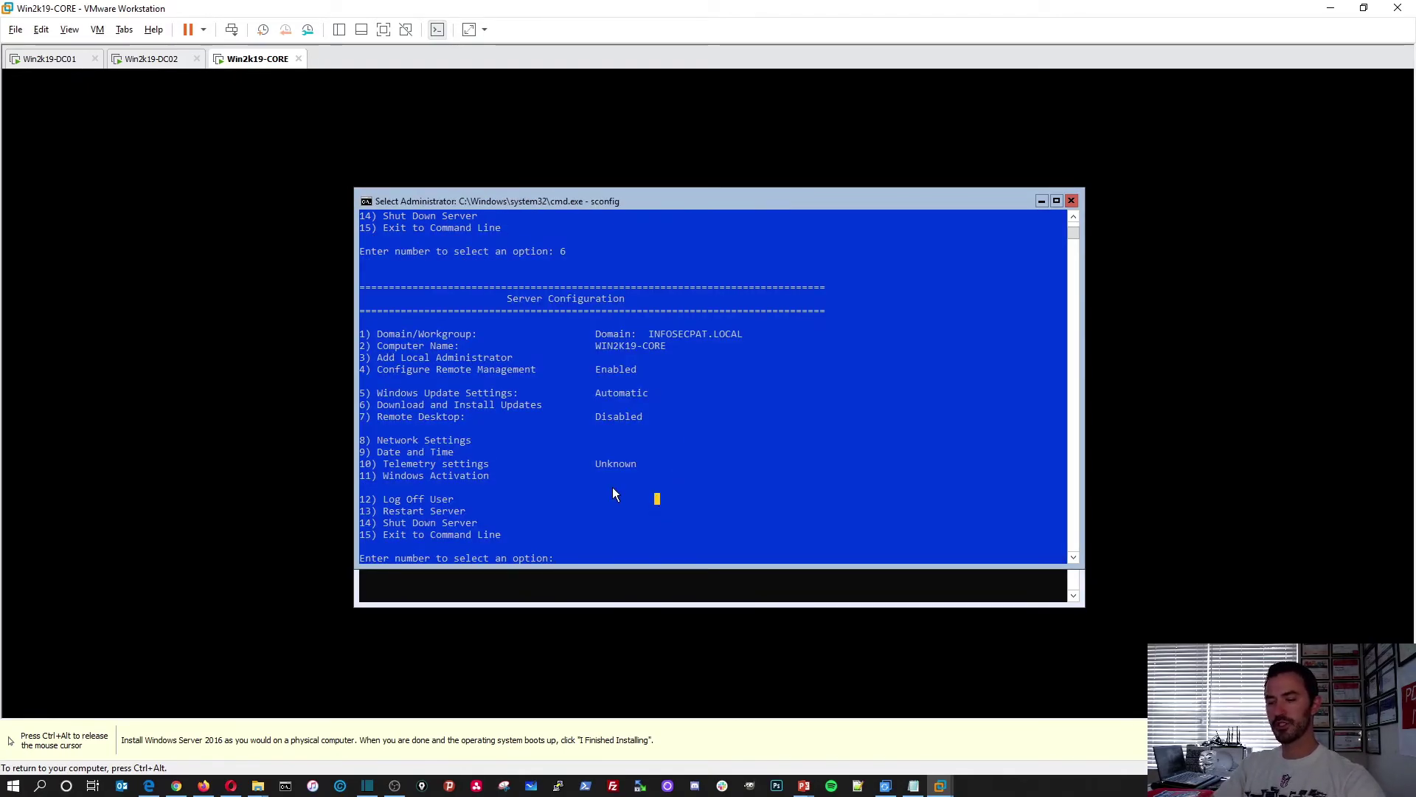
{"action": "type", "text": "7"}
{"action": "key", "text": "Return"}
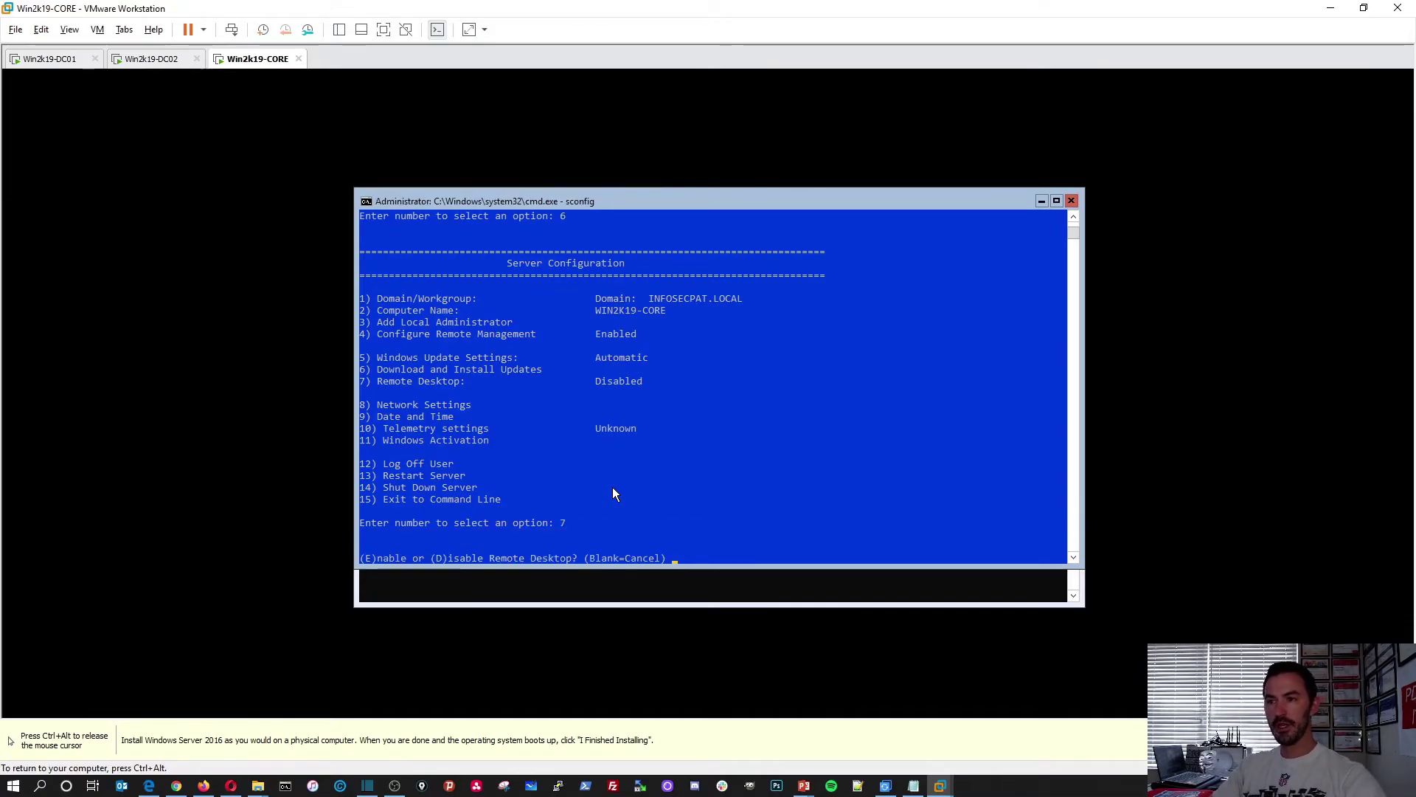
{"action": "type", "text": "E"}
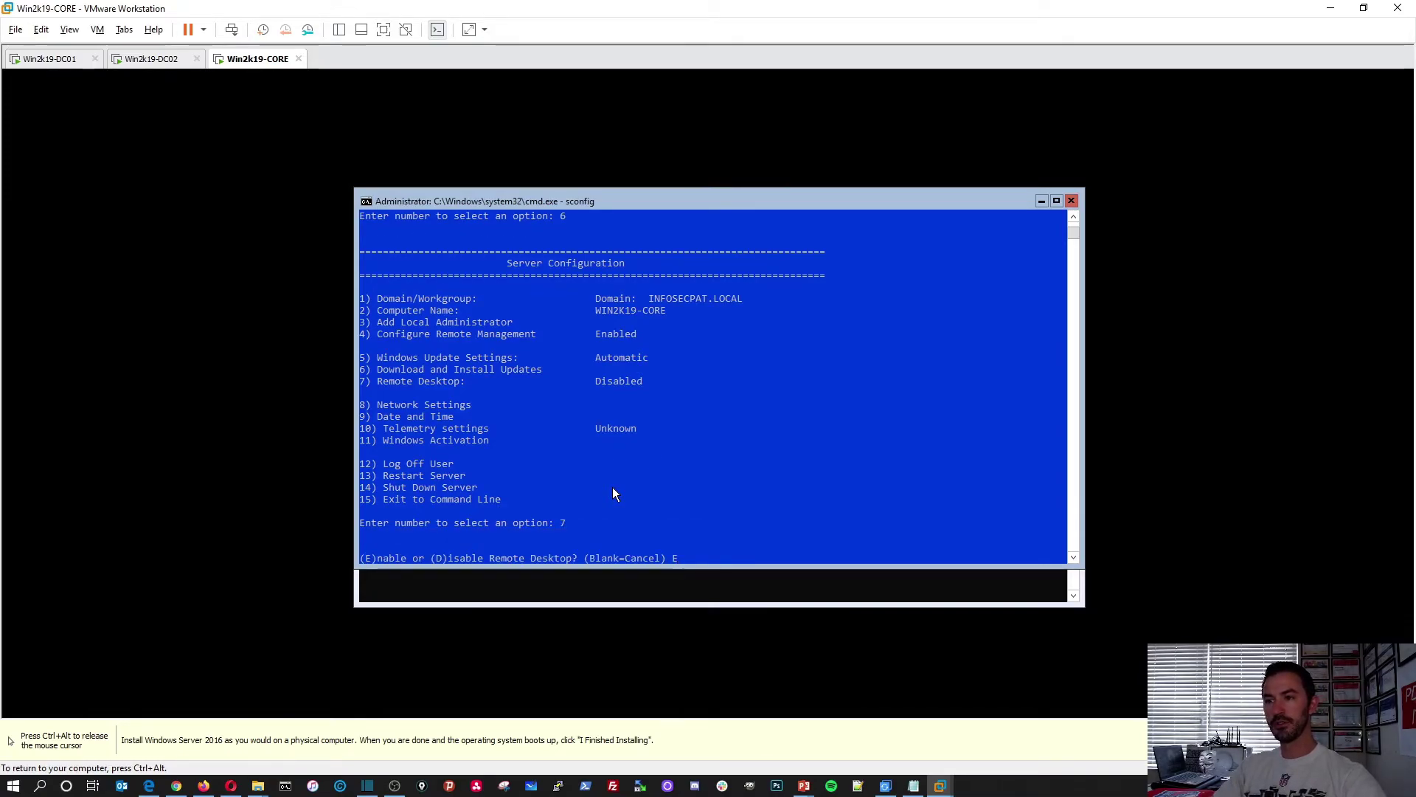
{"action": "key", "text": "Return"}
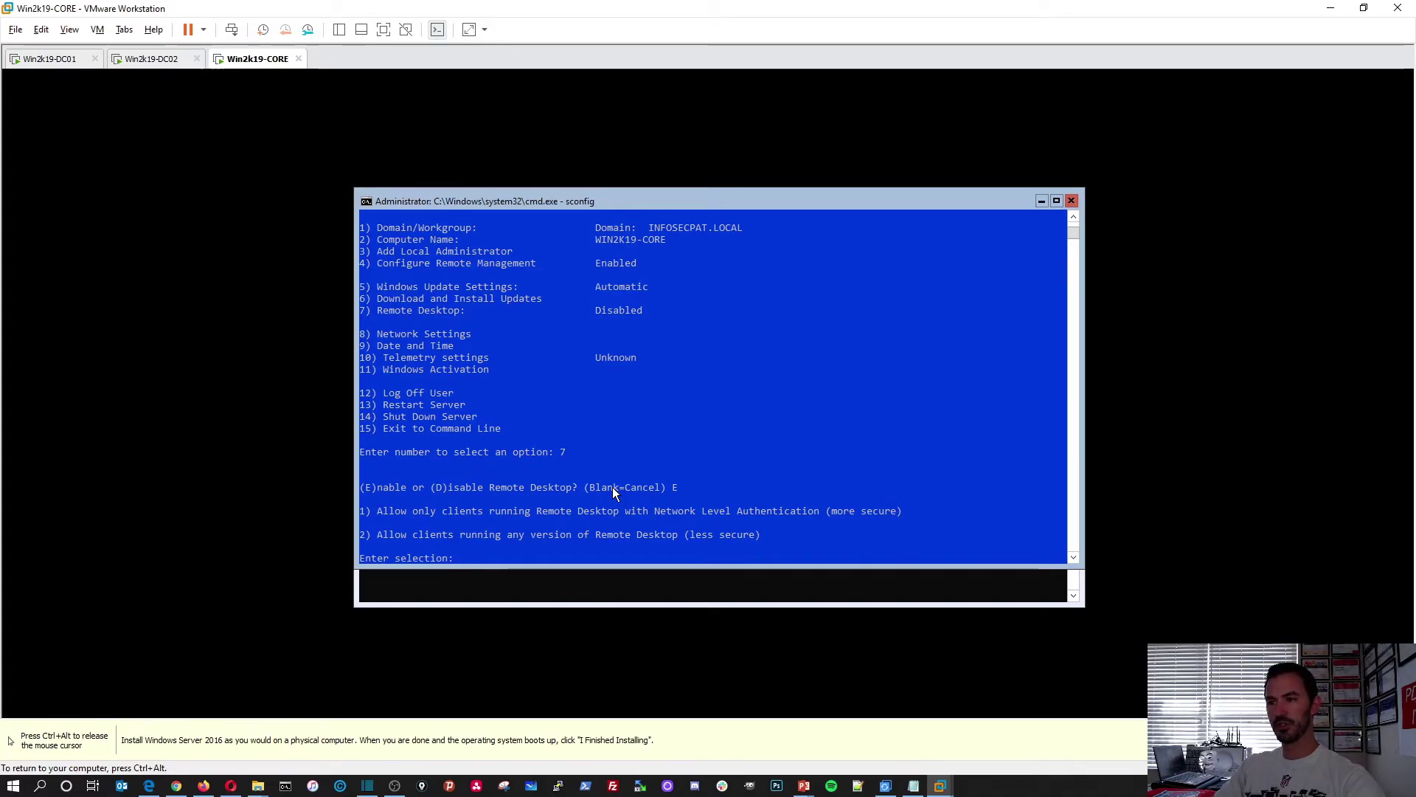
{"action": "type", "text": "1"}
{"action": "key", "text": "Return"}
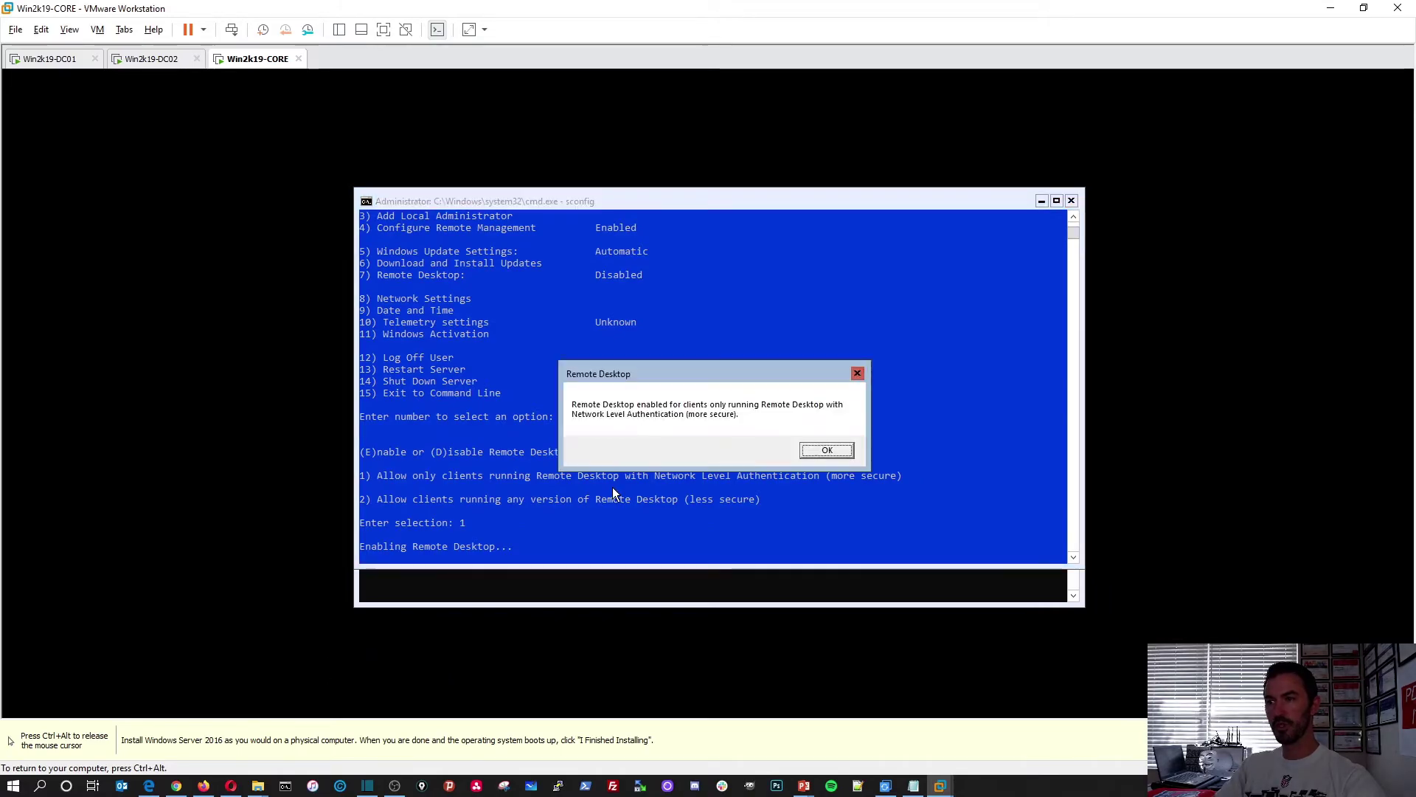
{"action": "key", "text": "Return"}
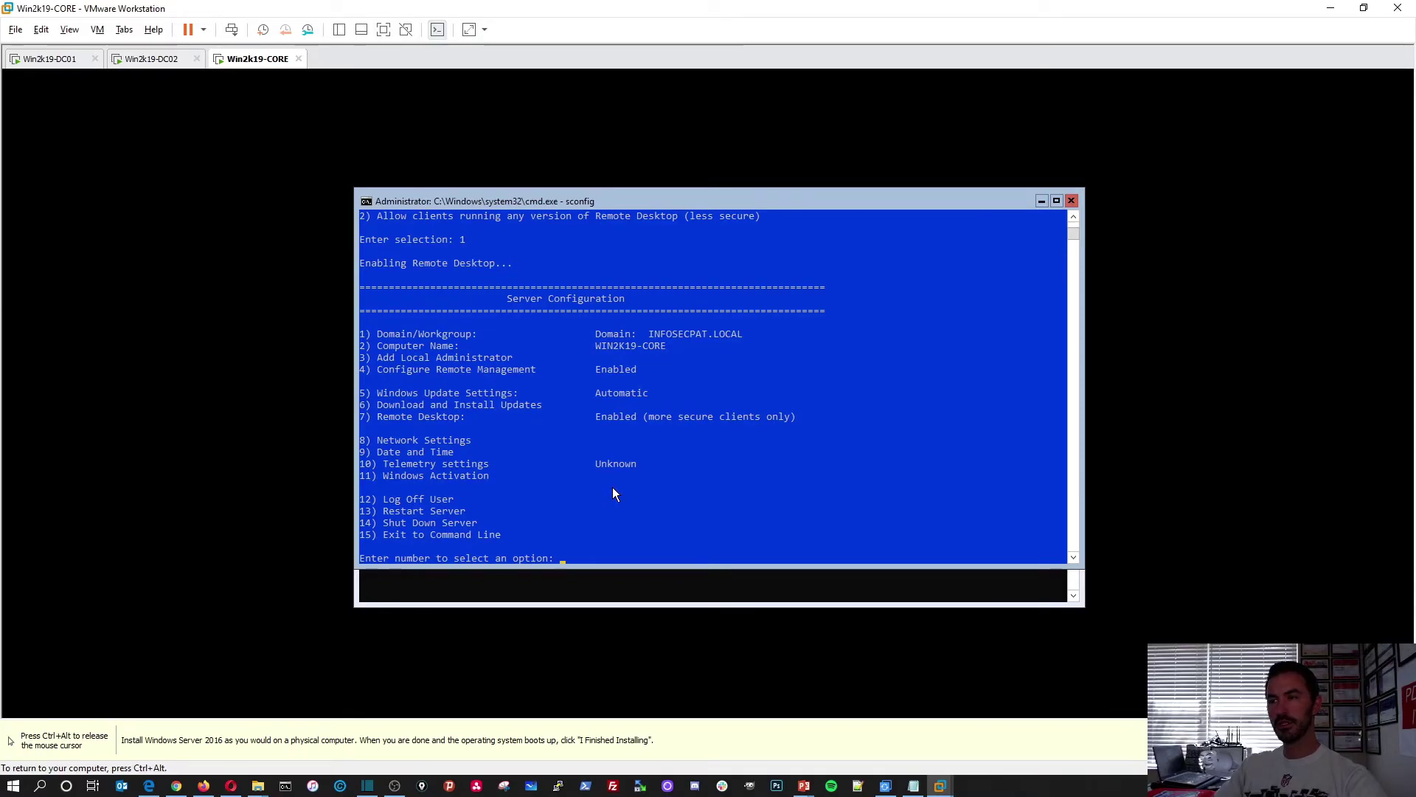
Run sconfig option 6 with answer A to search for all applicable Windows updates
{"action": "type", "text": "6"}
{"action": "key", "text": "Return"}
{"action": "type", "text": "A"}
{"action": "key", "text": "Return"}
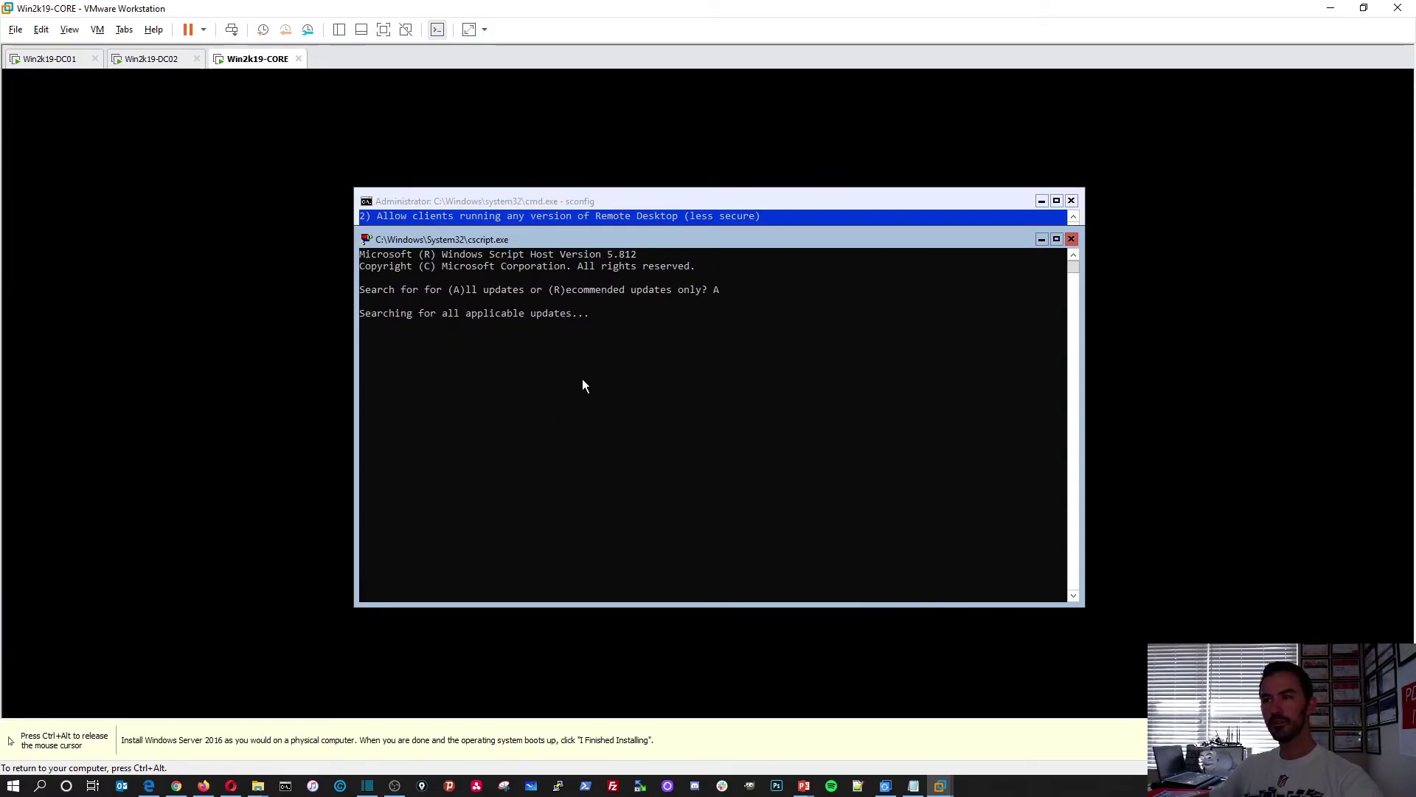
{"action": "left_click", "coordinate": [786, 203]}
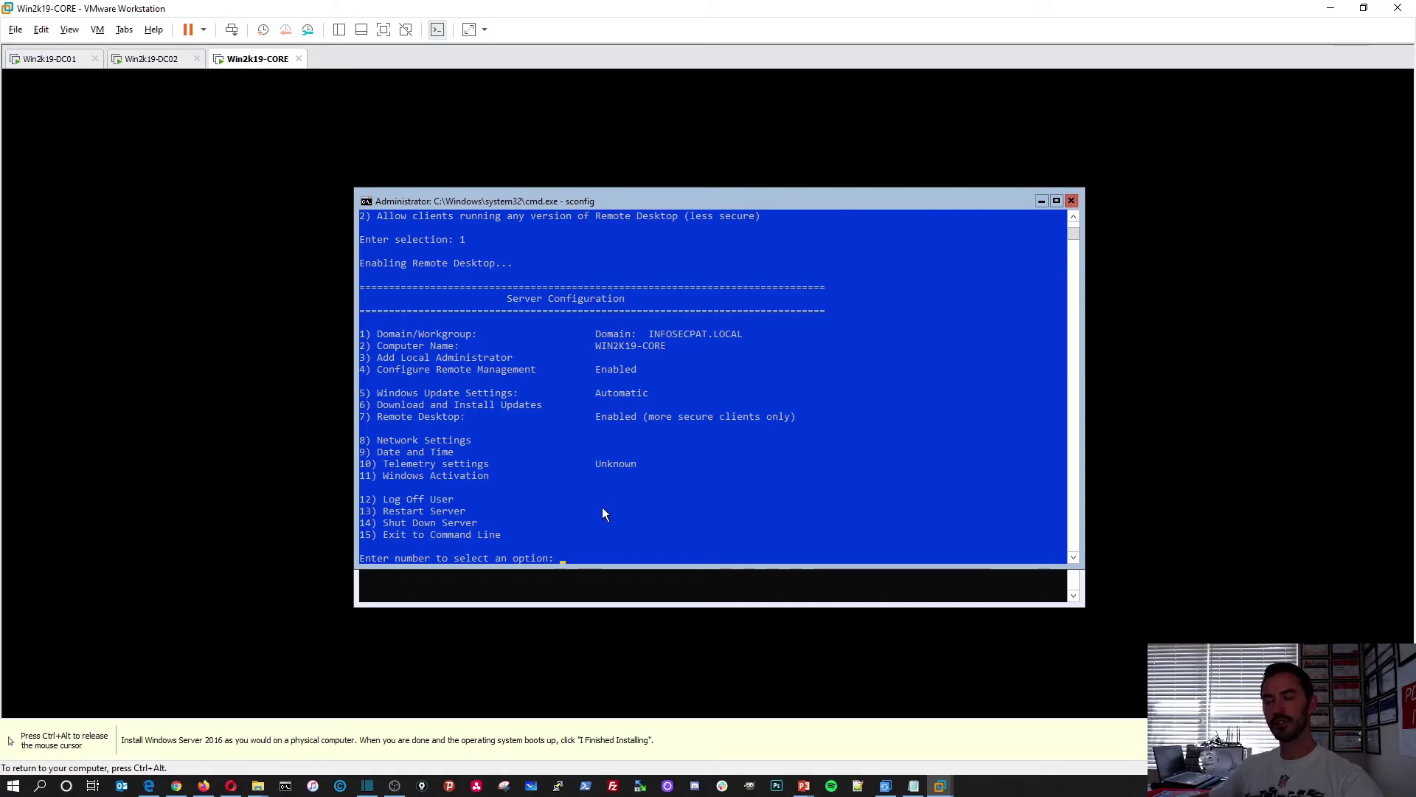
{"action": "left_click", "coordinate": [646, 584]}
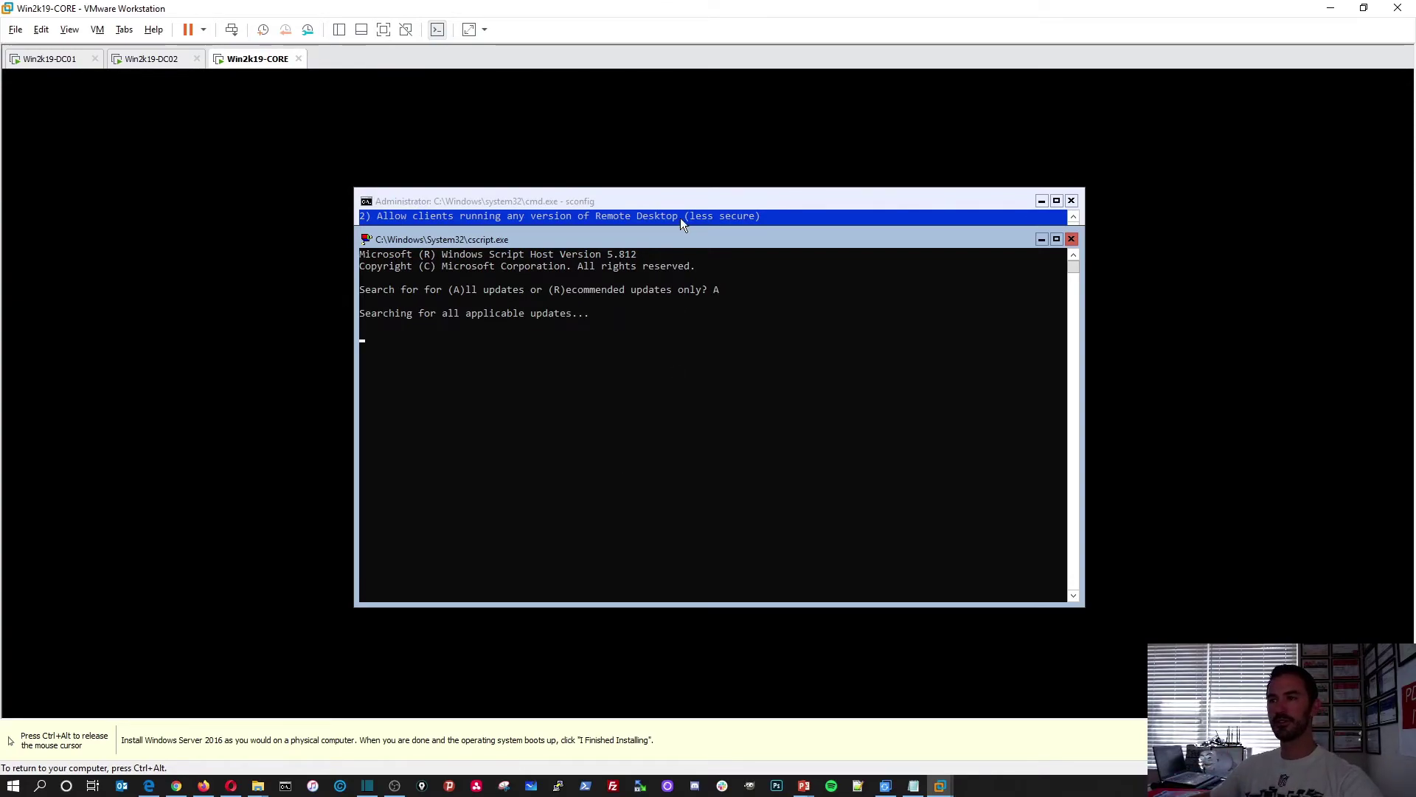
{"action": "left_click", "coordinate": [666, 193]}
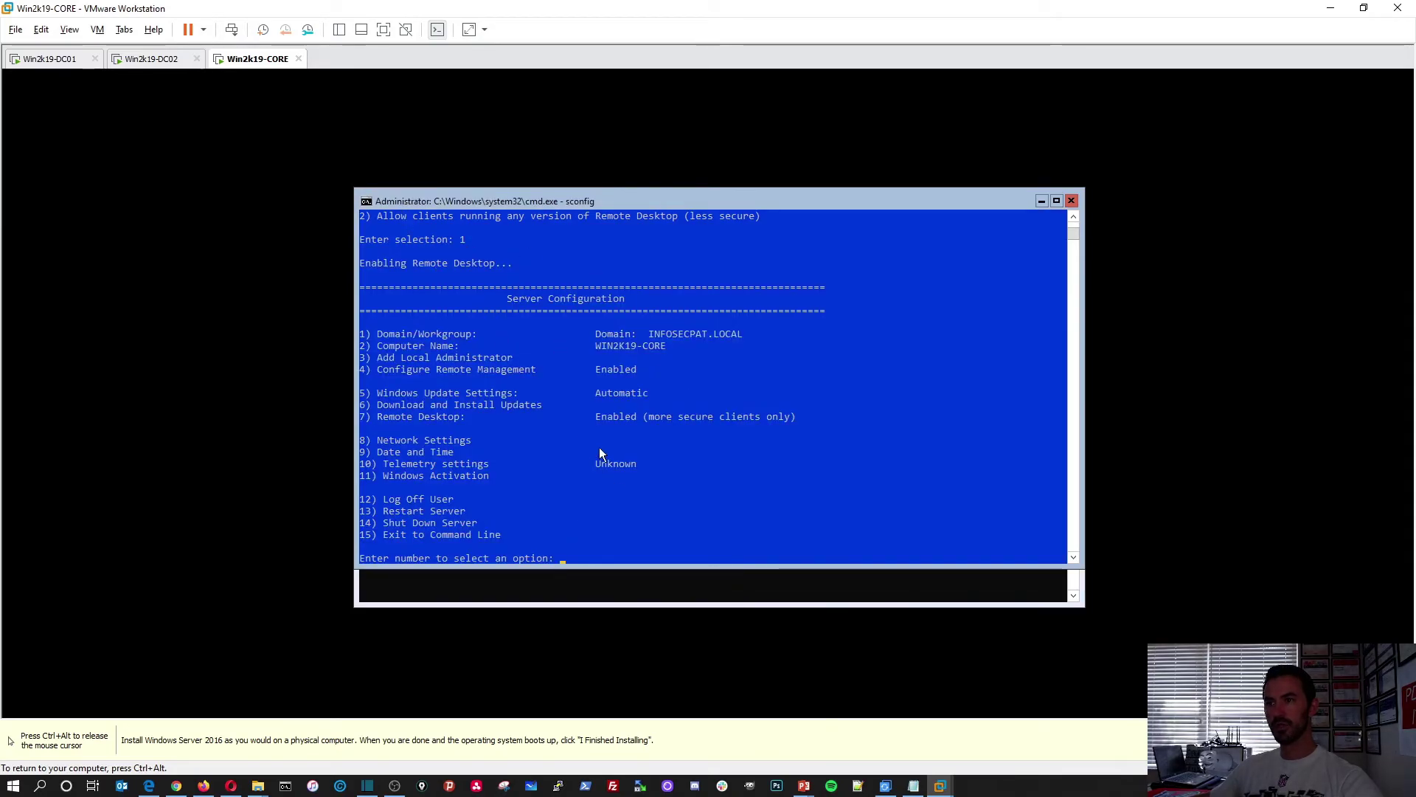
{"action": "key", "text": "ctrl+alt"}
Open Task Manager from the security screen and run a new 'cmd' task
{"action": "key", "text": "ctrl+alt+Insert"}
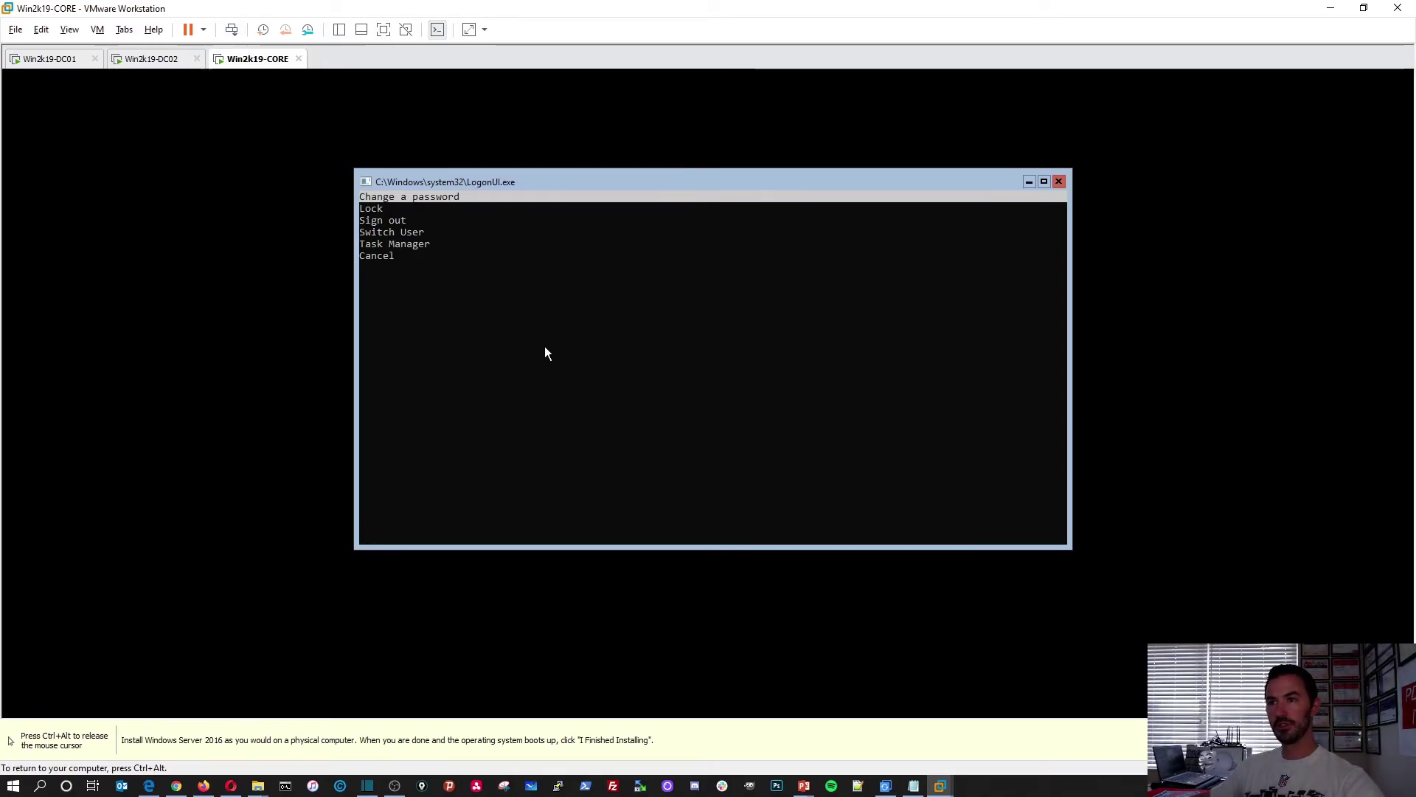
{"action": "key", "text": "Down"}
{"action": "key", "text": "Down"}
{"action": "key", "text": "Down"}
{"action": "key", "text": "Down"}
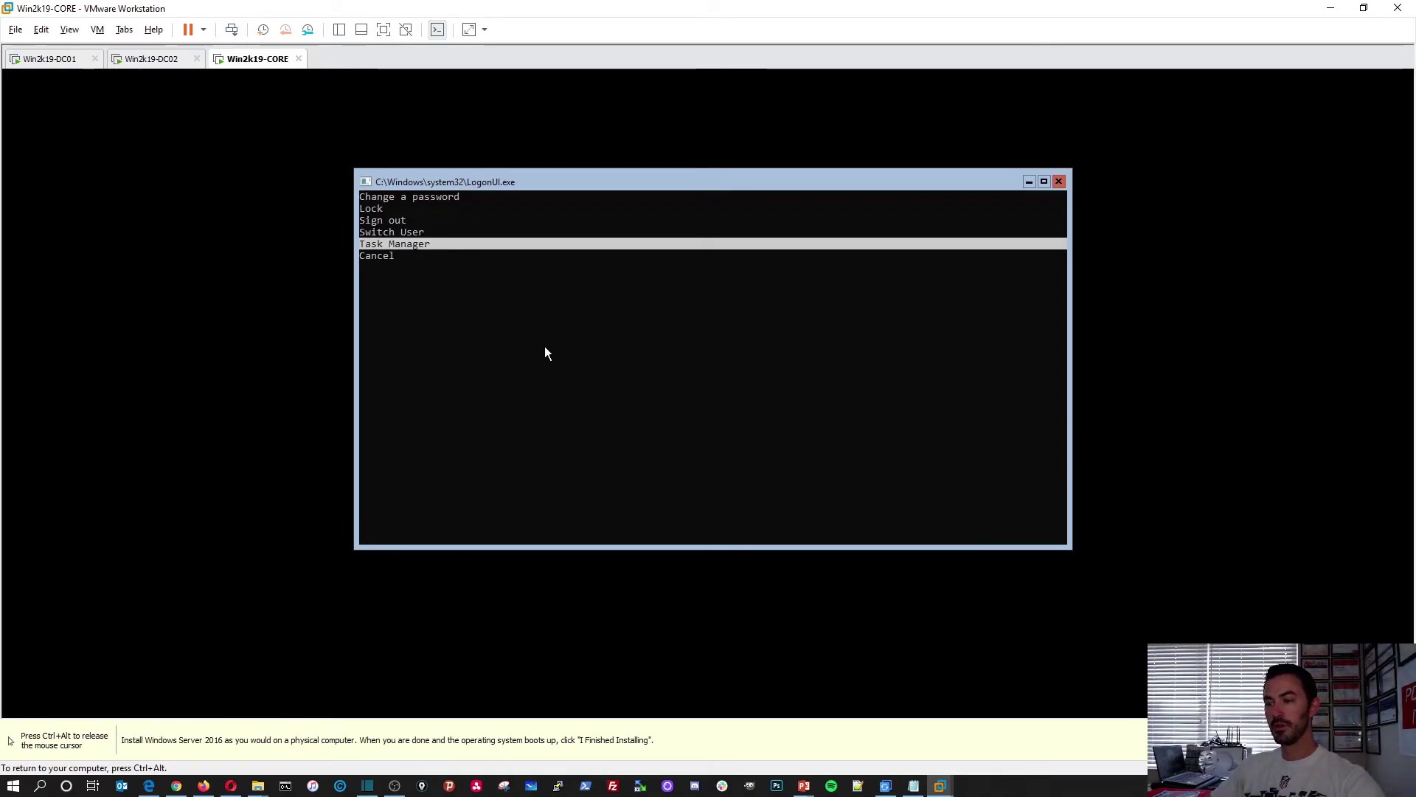
{"action": "key", "text": "Return"}
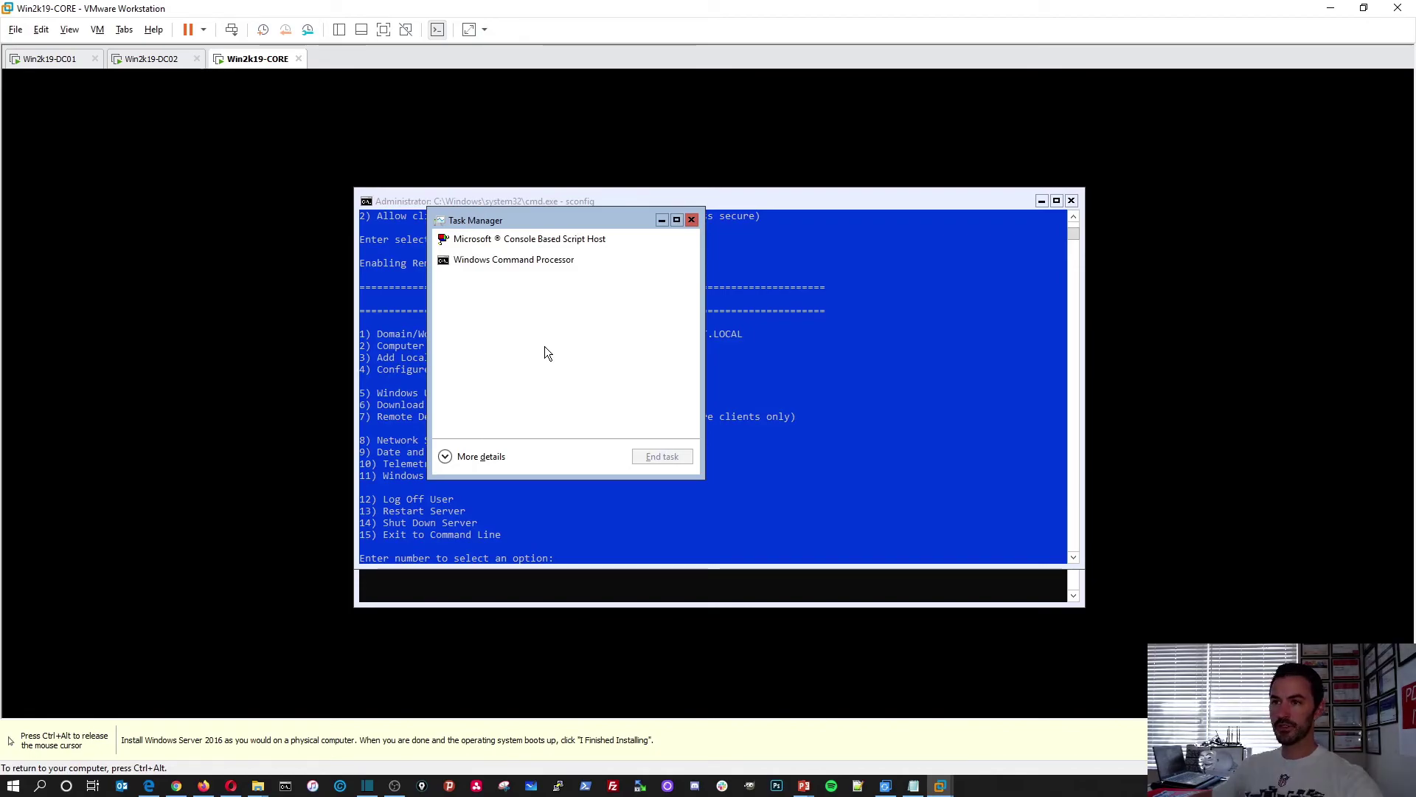
{"action": "left_click", "coordinate": [479, 456]}
{"action": "left_click", "coordinate": [444, 236]}
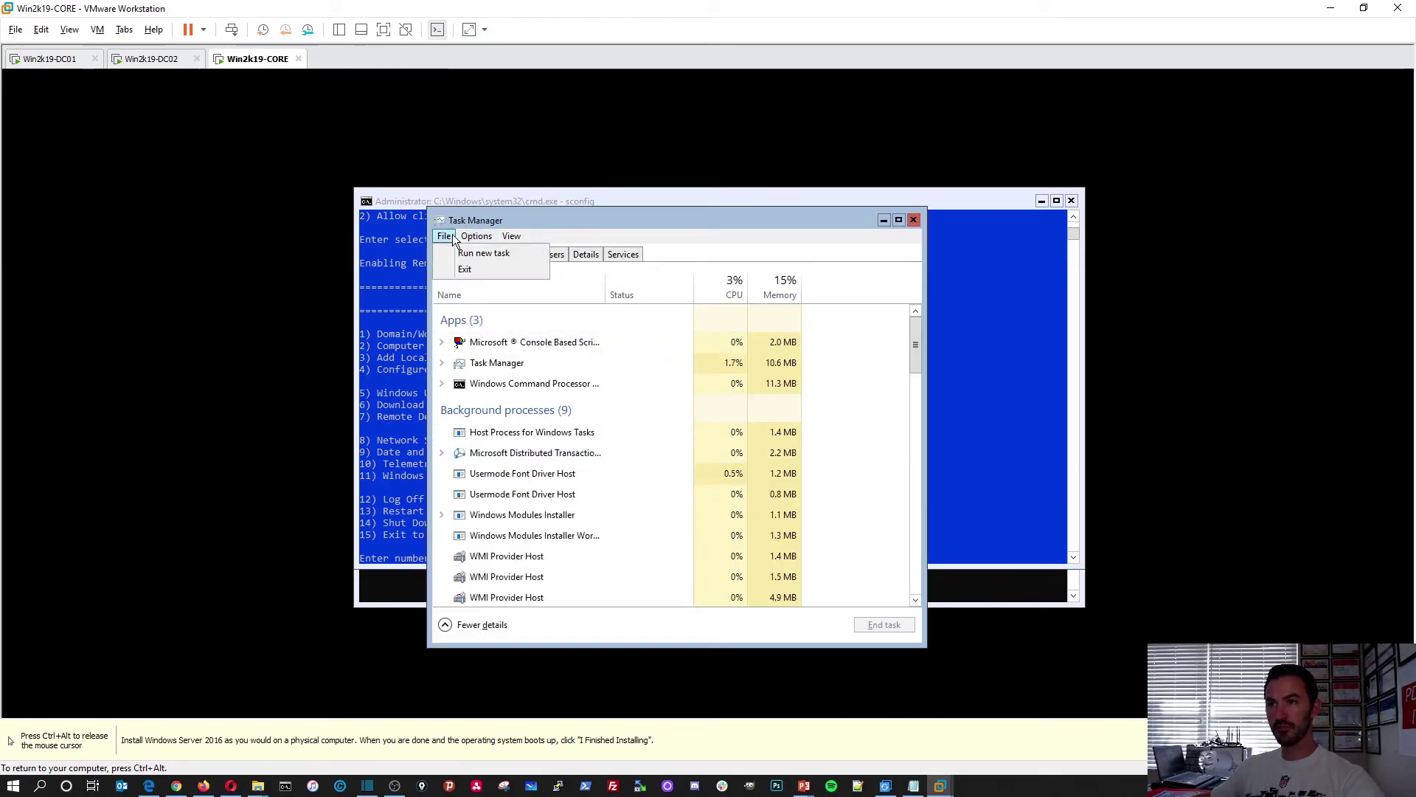
{"action": "left_click", "coordinate": [487, 252]}
{"action": "type", "text": "cmd"}
{"action": "key", "text": "Return"}
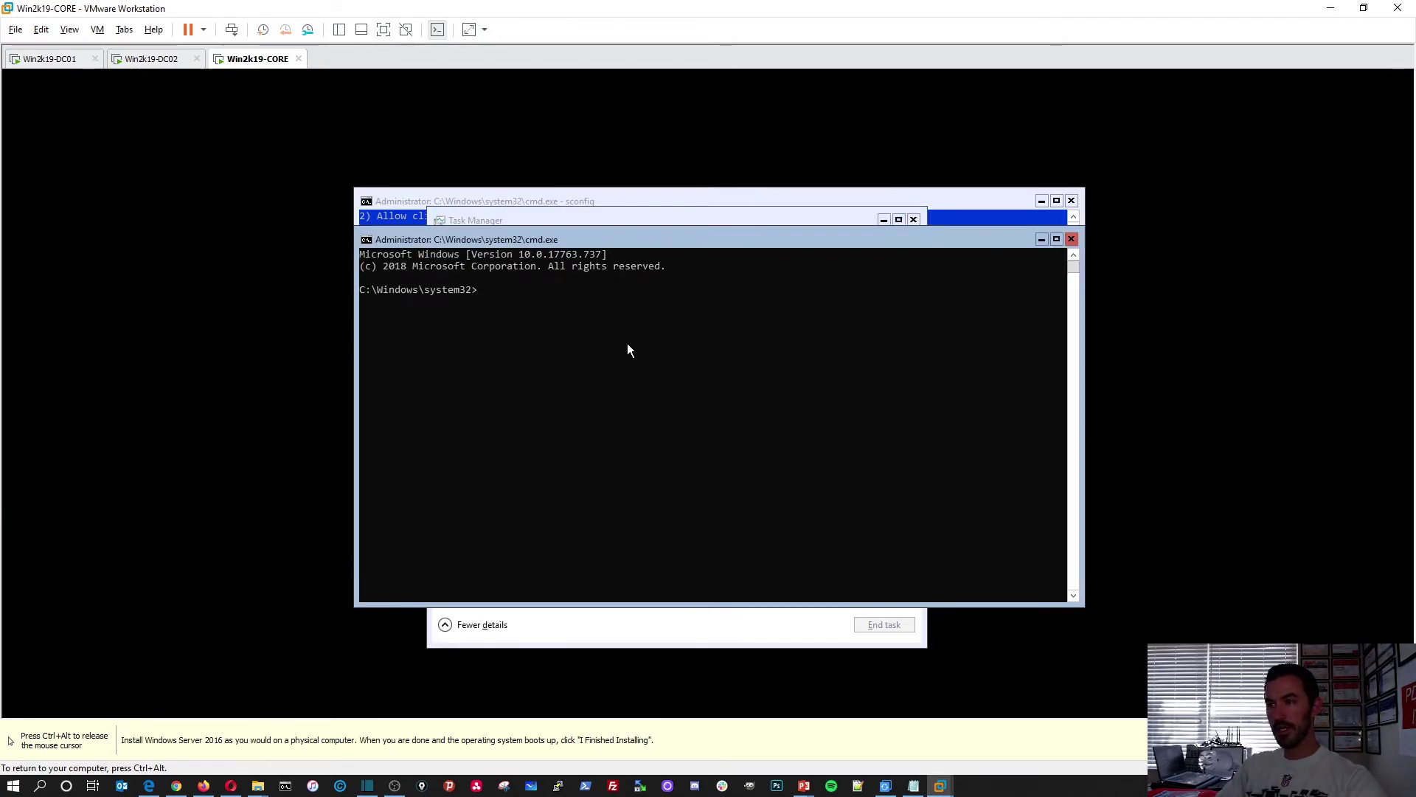
Ping google.com to confirm 0% loss, then exit the prompt and close Task Manager
{"action": "type", "text": "ping g"}
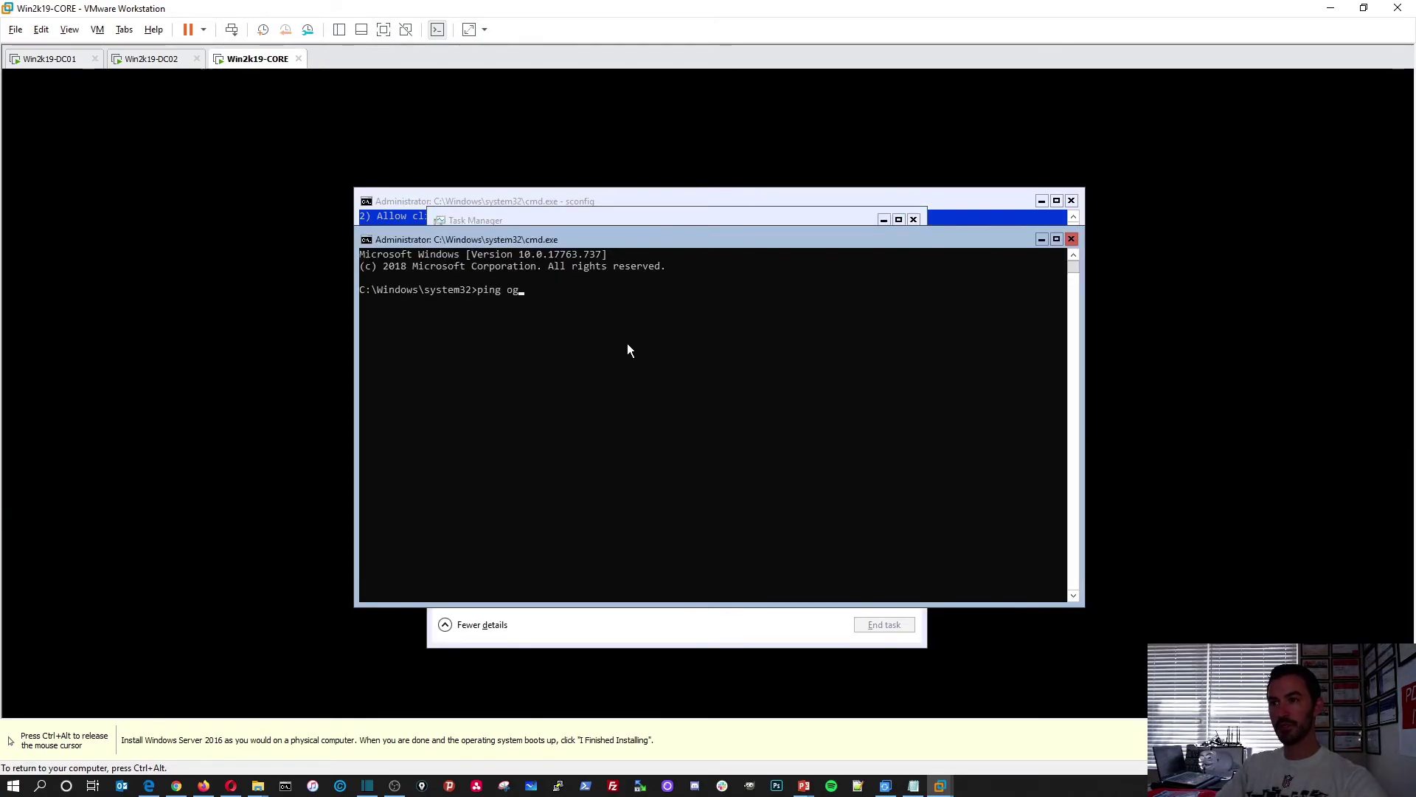
{"action": "type", "text": "oogle.com"}
{"action": "key", "text": "Return"}
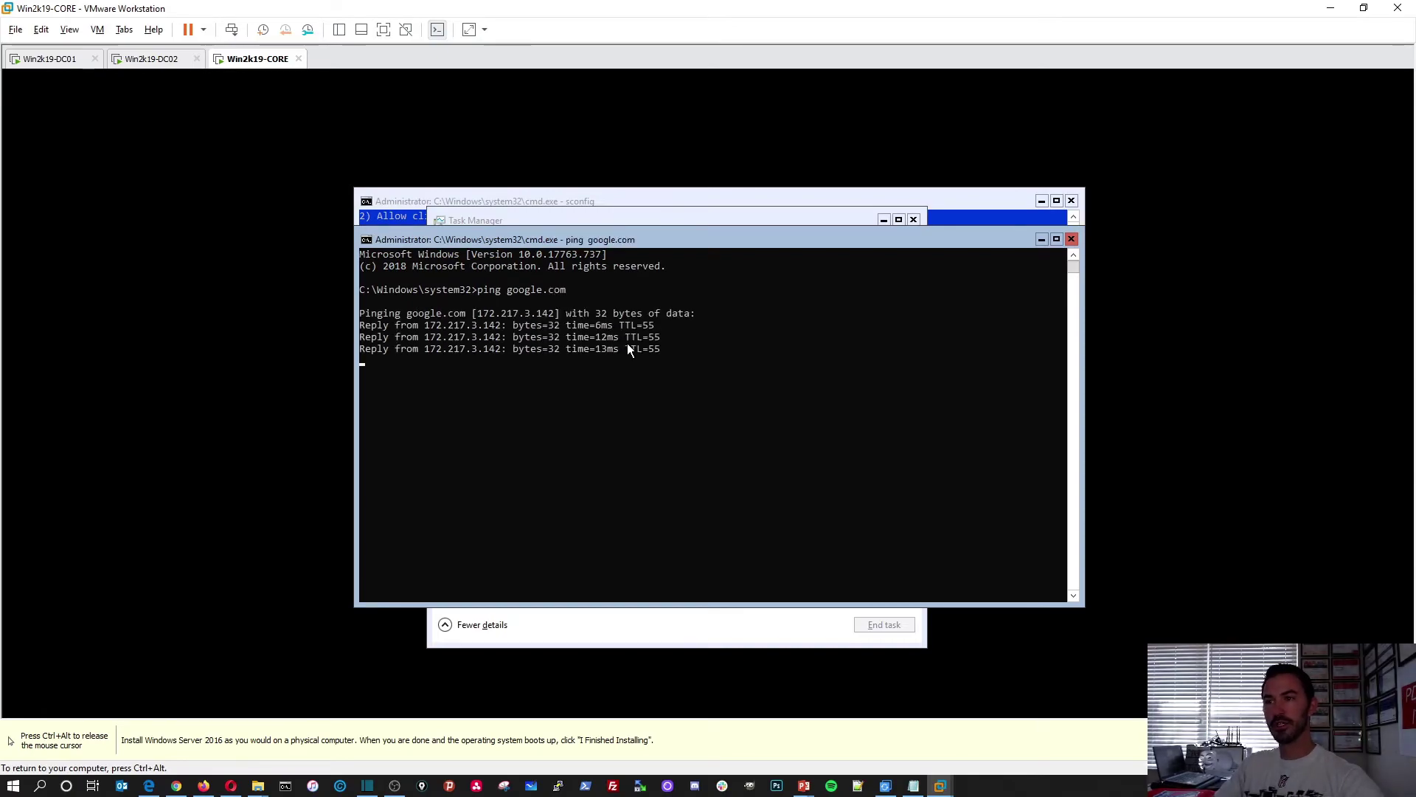
{"action": "key", "text": "ctrl+c"}
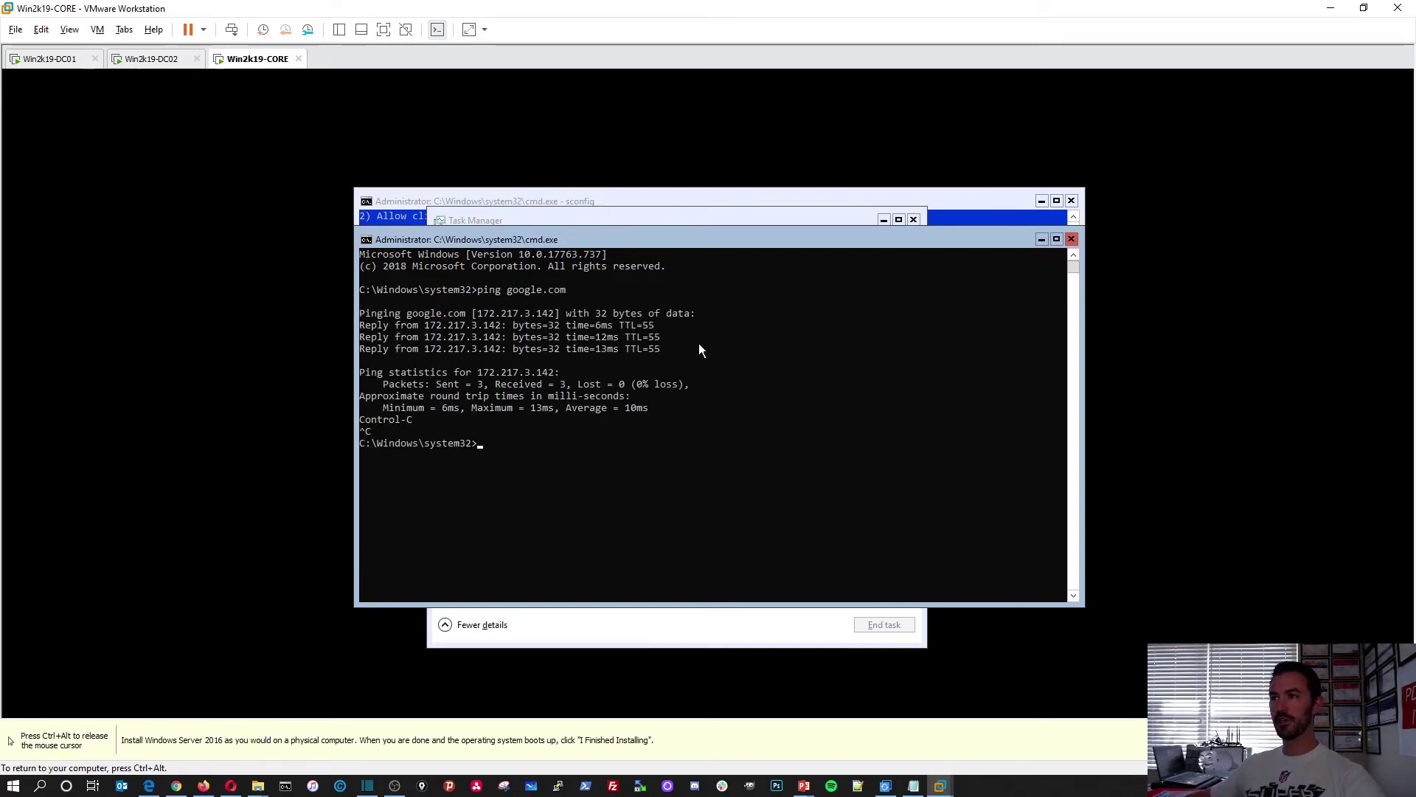
{"action": "type", "text": "exit"}
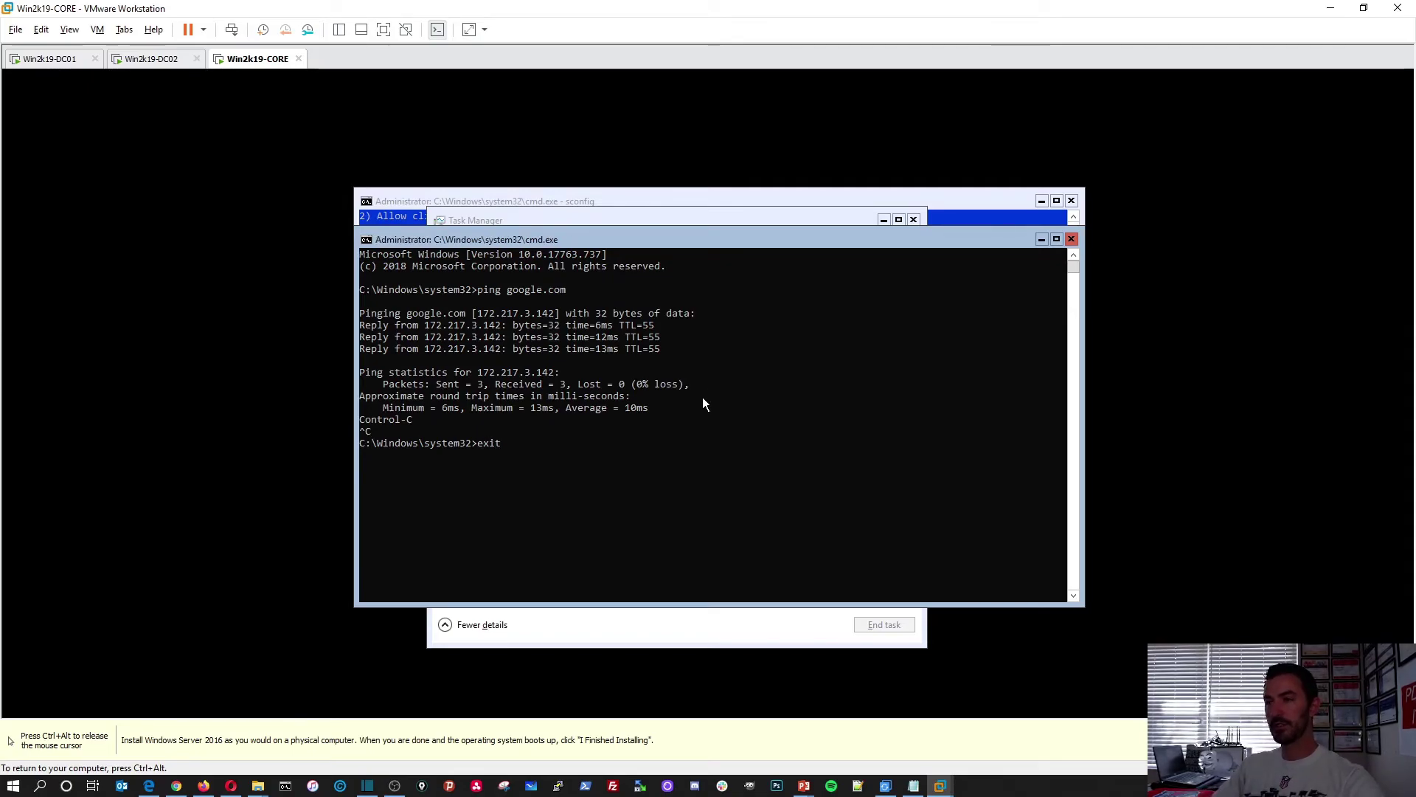
{"action": "key", "text": "Return"}
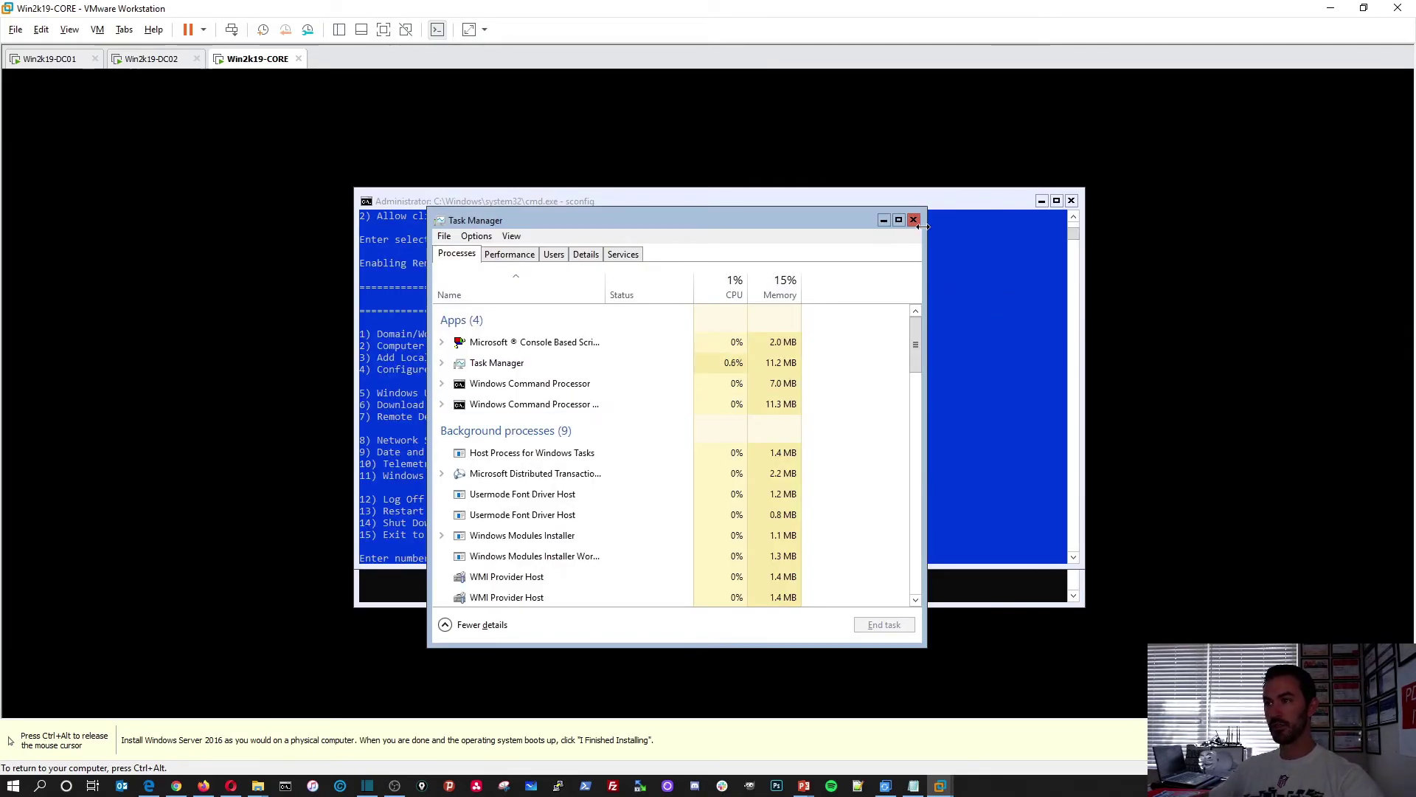
{"action": "left_click", "coordinate": [914, 221]}
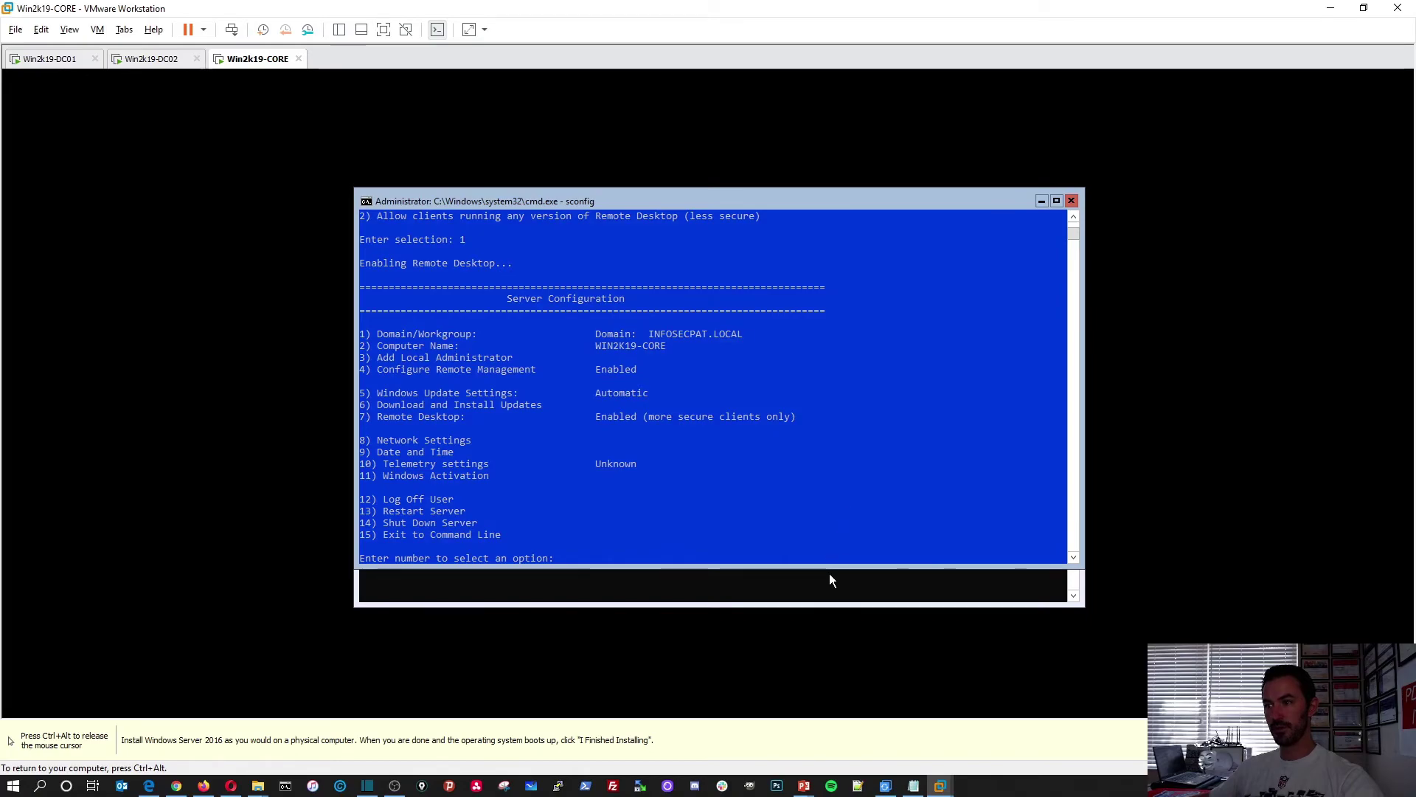
Rerun sconfig option 6 answering A to search for all updates
{"action": "type", "text": "6"}
{"action": "key", "text": "Return"}
{"action": "type", "text": "A"}
{"action": "key", "text": "Return"}
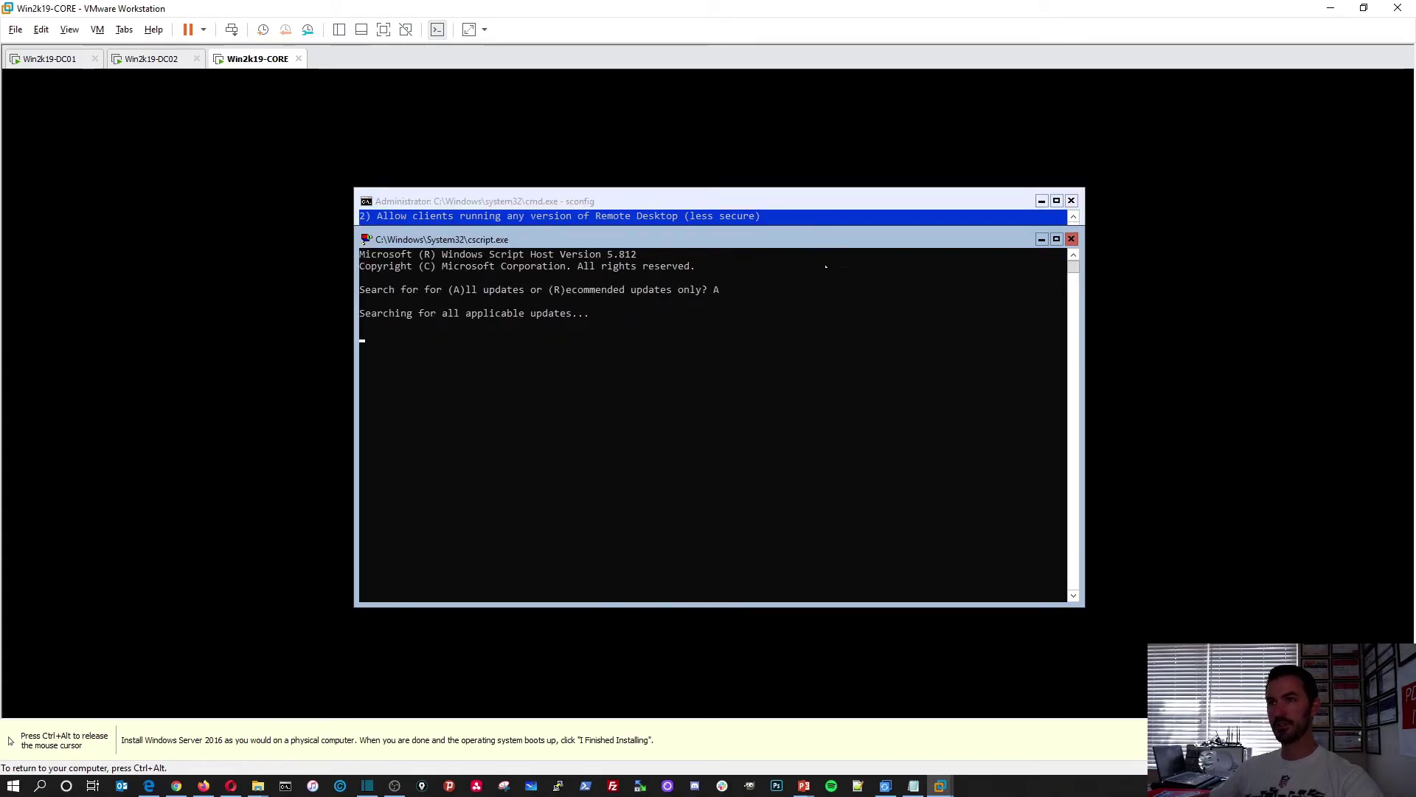
On DC02, refresh the Computers list, widen the Name column and browse FLORIDA > Servers
{"action": "left_click", "coordinate": [151, 58]}
{"action": "right_click", "coordinate": [308, 329]}
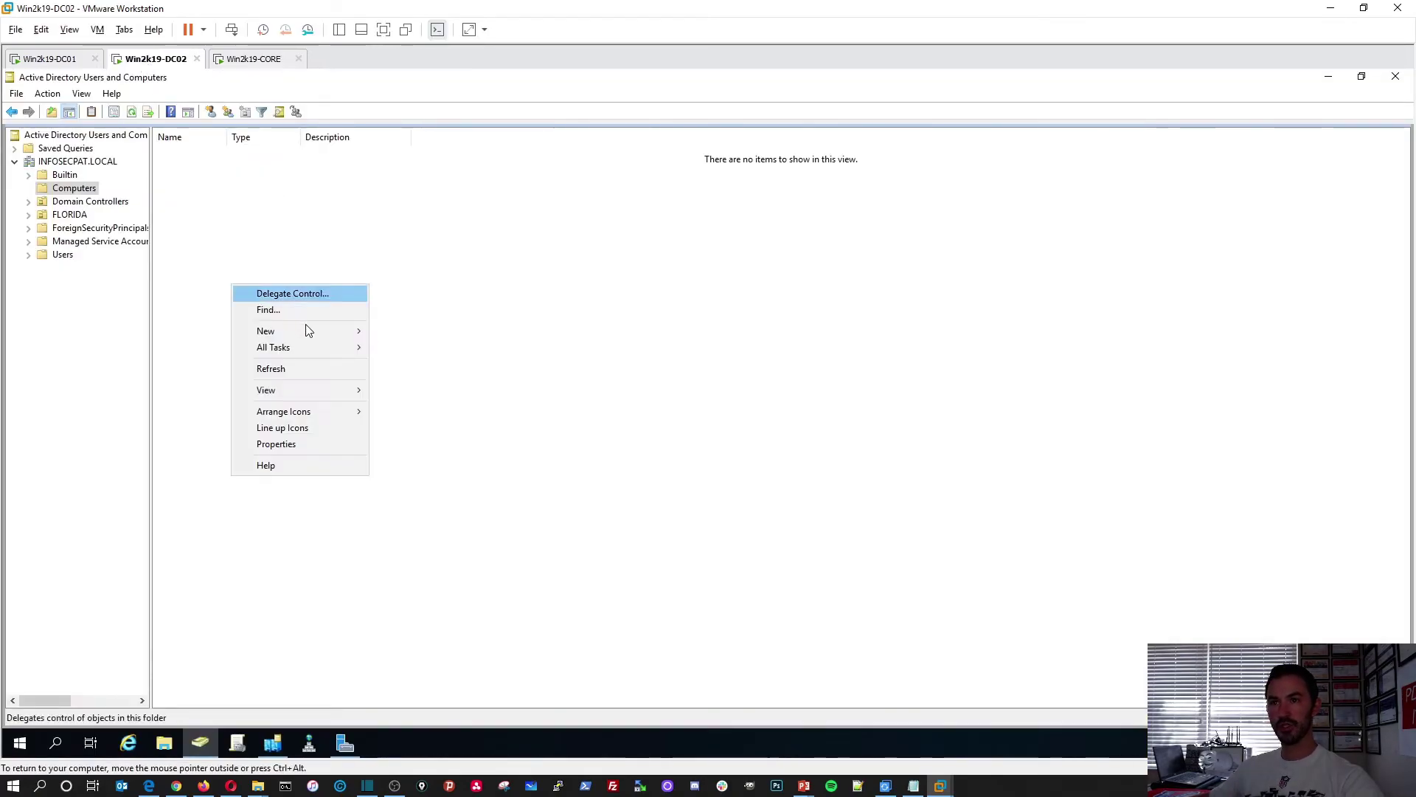
{"action": "left_click", "coordinate": [273, 368]}
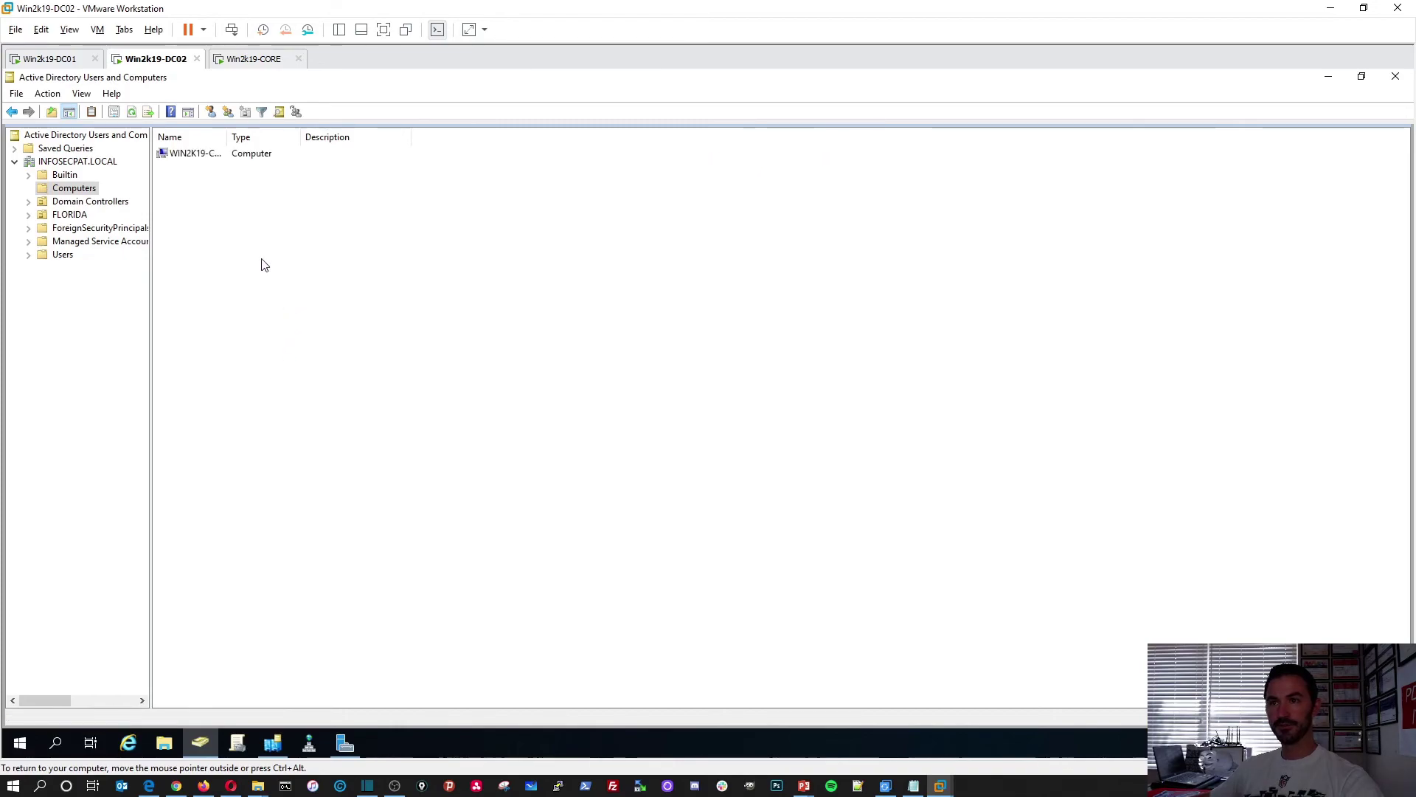
{"action": "left_click_drag", "start_coordinate": [230, 152], "coordinate": [351, 152]}
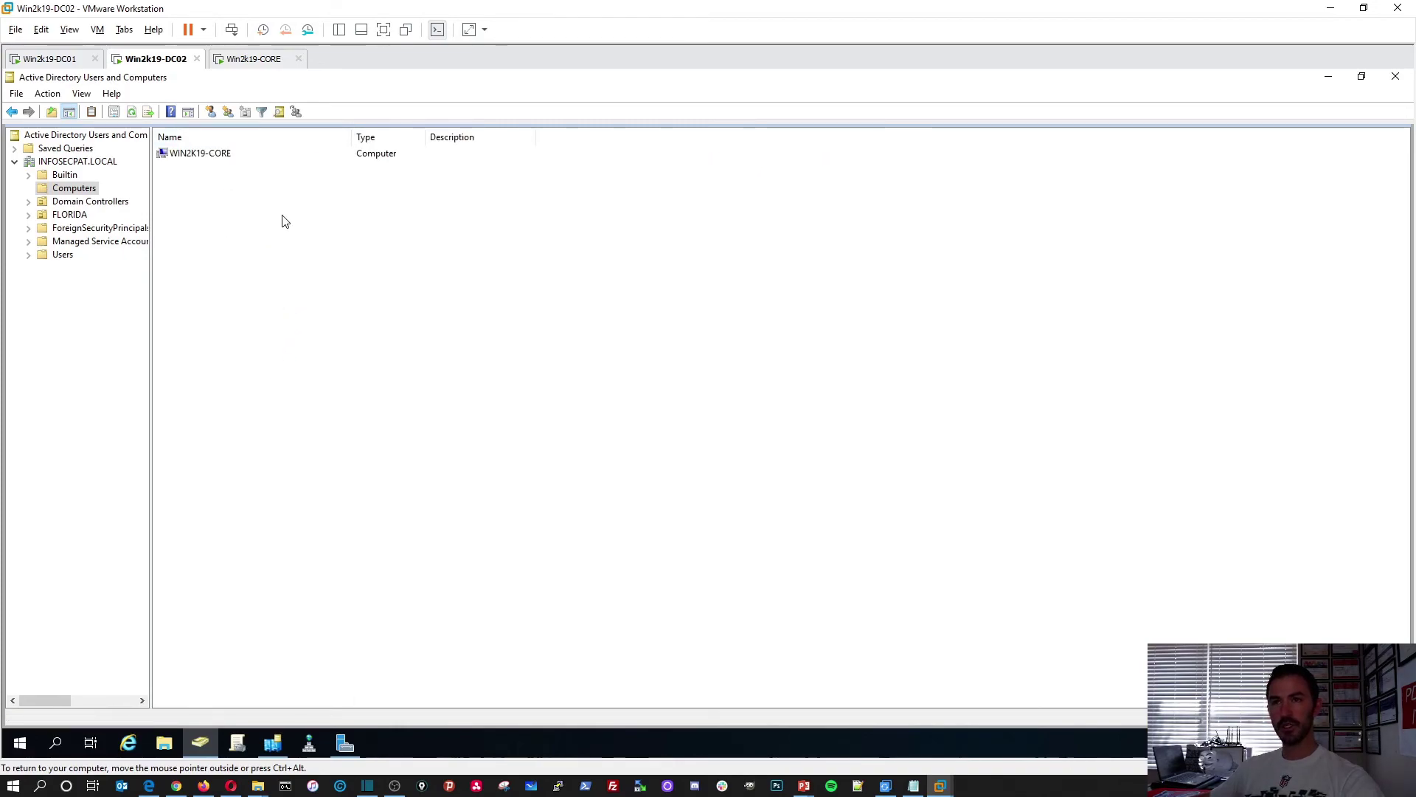
{"action": "left_click", "coordinate": [59, 61]}
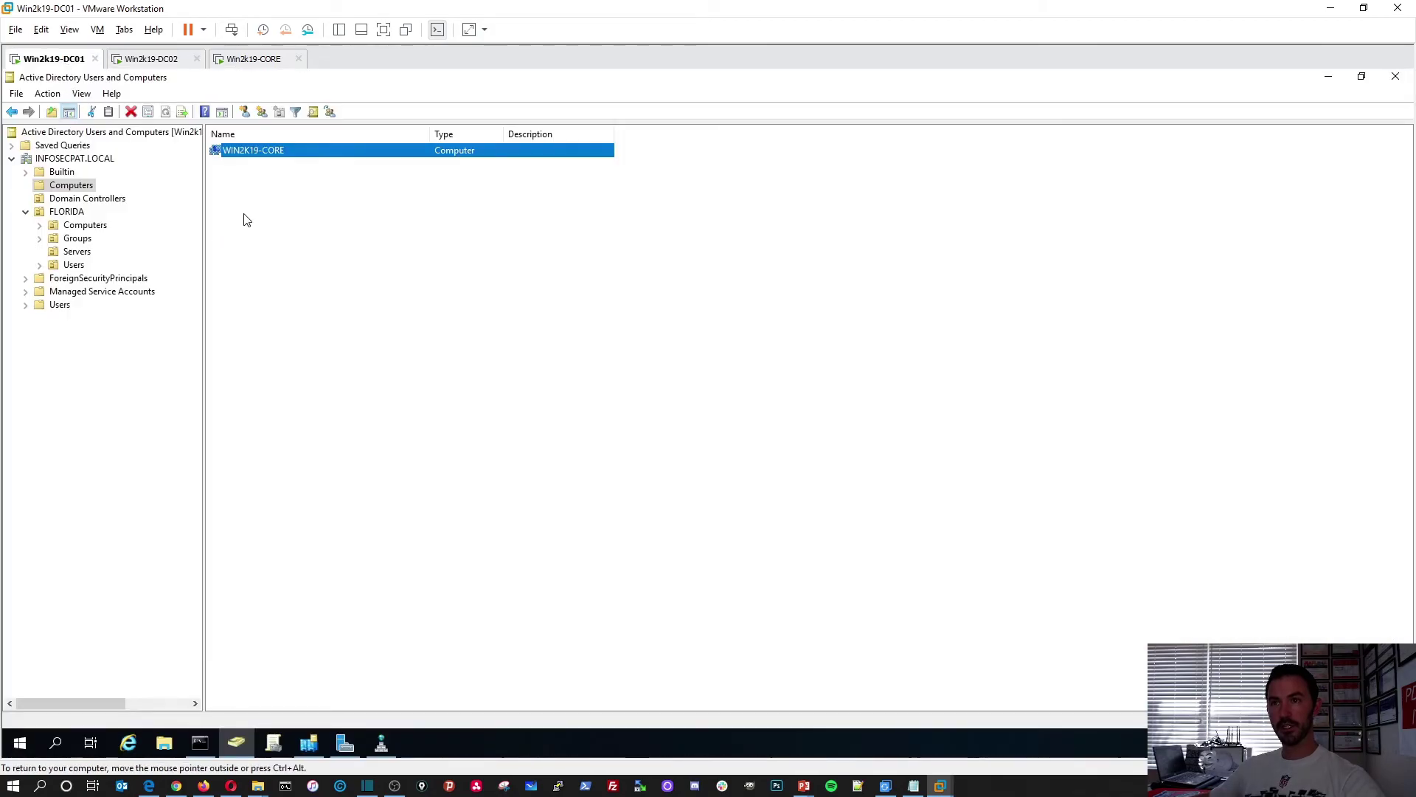
{"action": "left_click", "coordinate": [148, 59]}
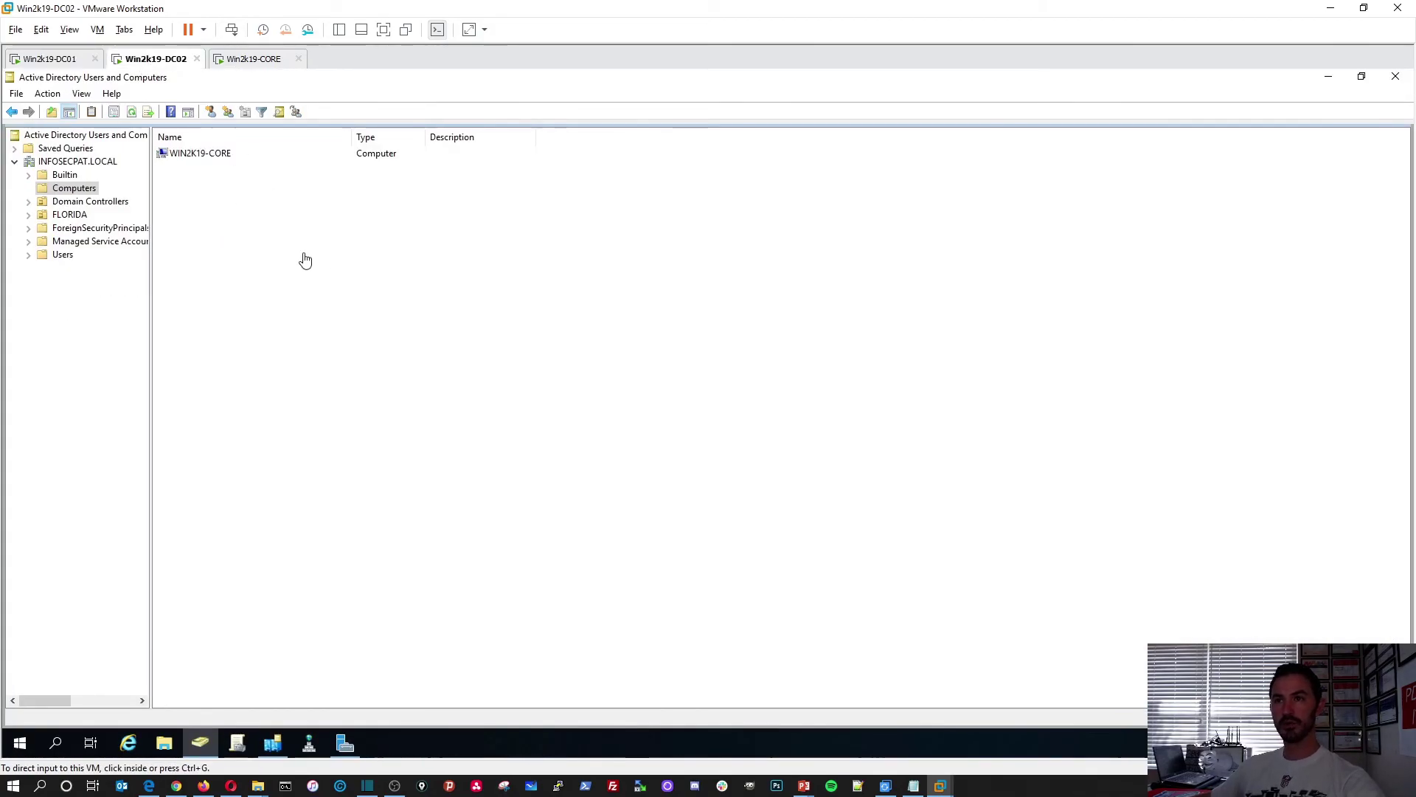
{"action": "left_click", "coordinate": [32, 230]}
{"action": "left_click", "coordinate": [28, 214]}
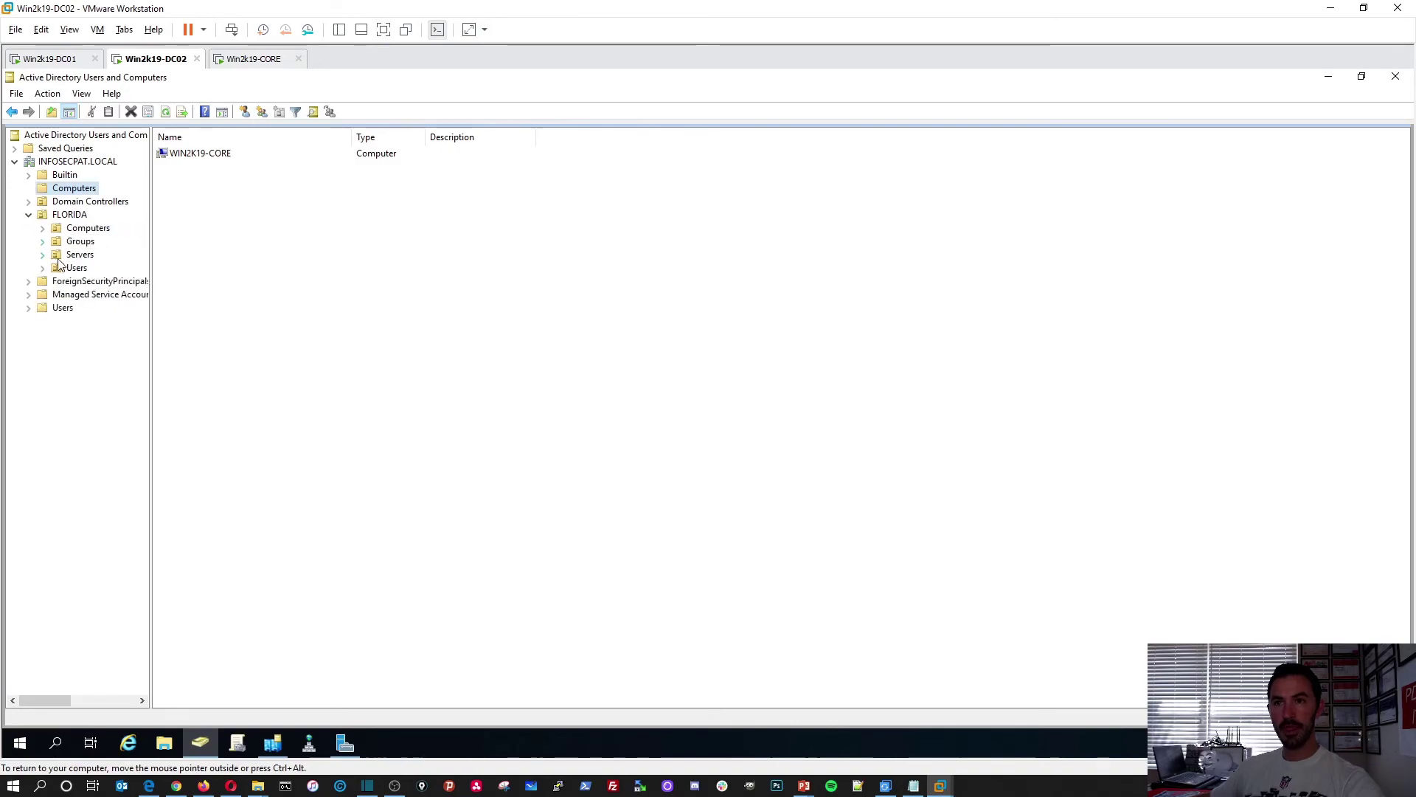
{"action": "left_click", "coordinate": [81, 255]}
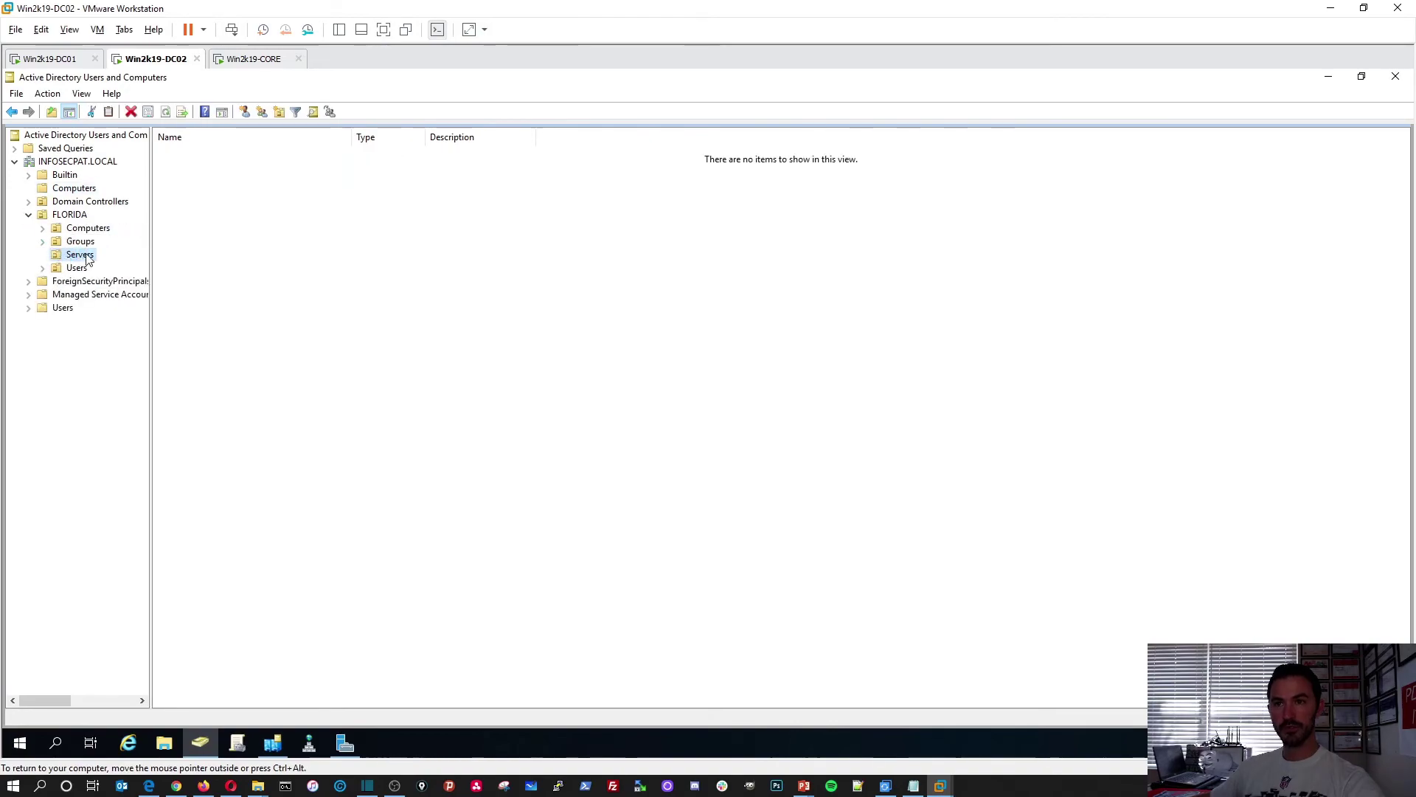
{"action": "left_click", "coordinate": [78, 190]}
Move WIN2K19-CORE into the FLORIDA Servers OU and verify it is listed there
{"action": "left_click_drag", "start_coordinate": [188, 154], "coordinate": [82, 258]}
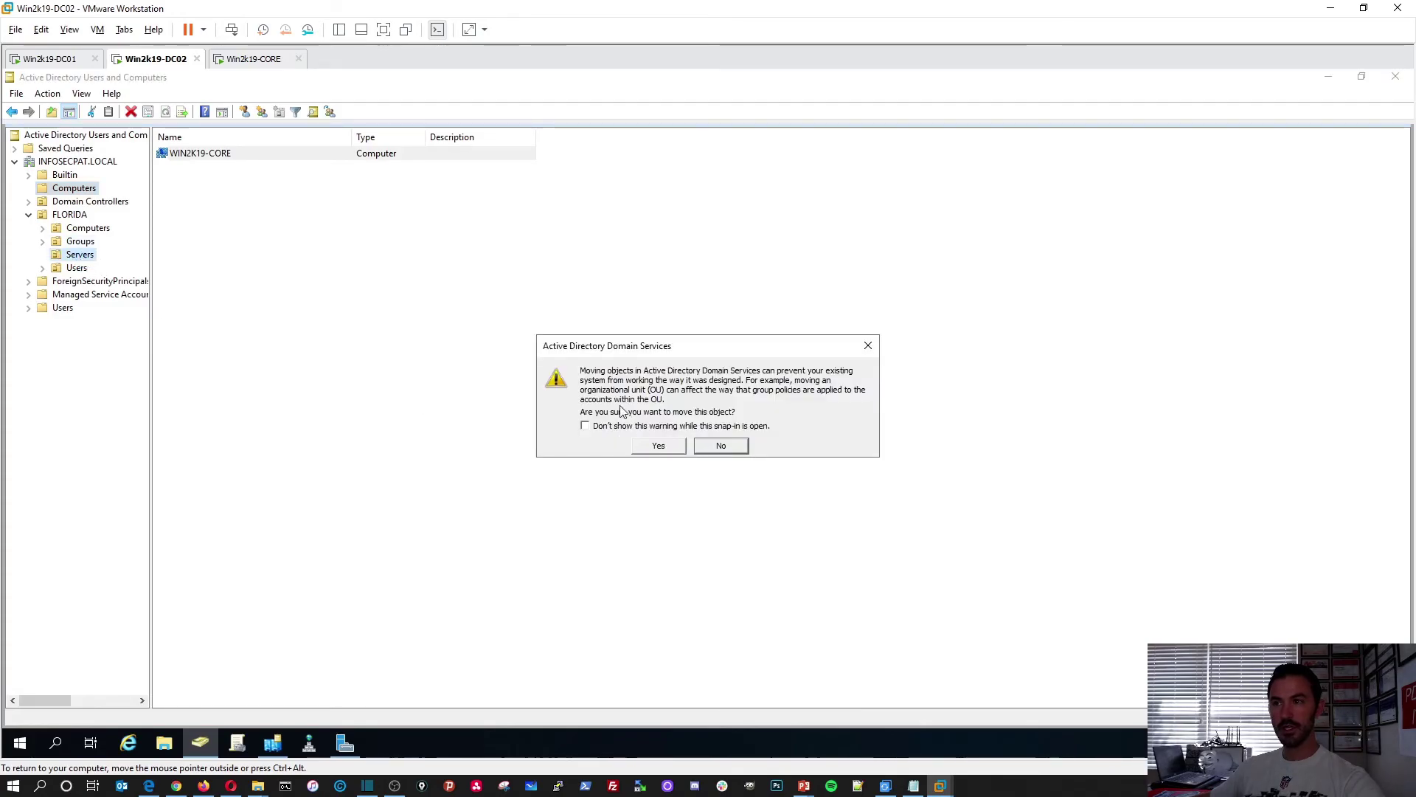
{"action": "left_click", "coordinate": [658, 445]}
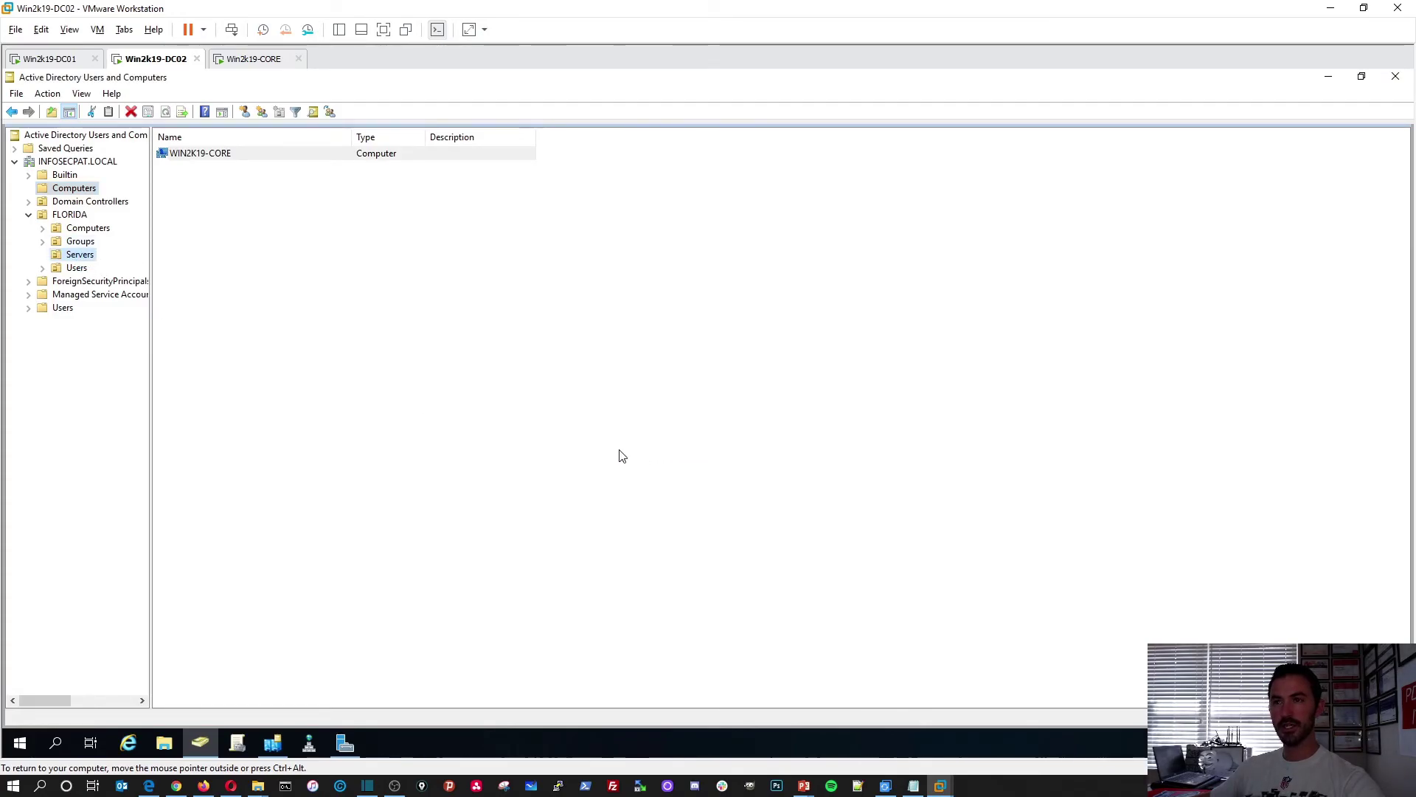
{"action": "left_click", "coordinate": [90, 256]}
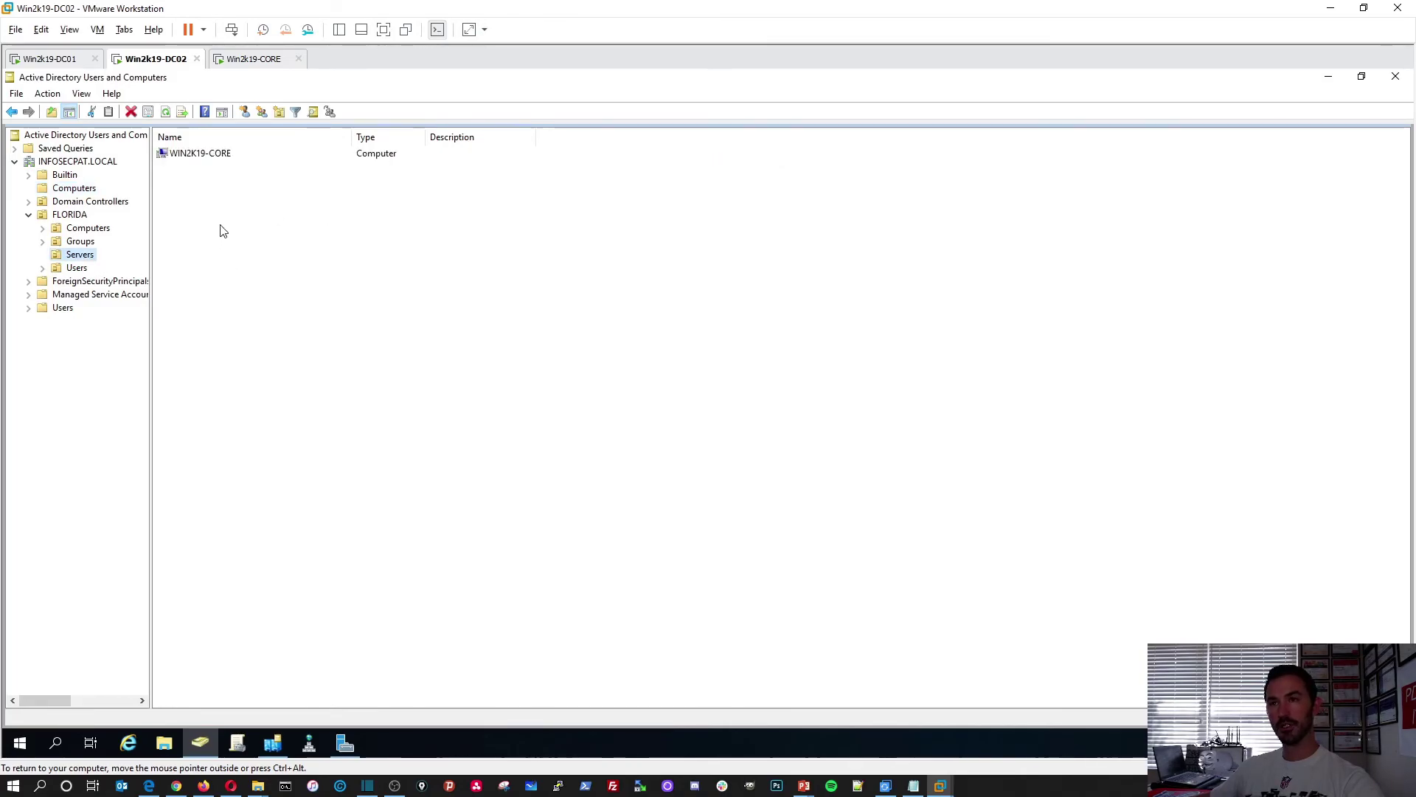
{"action": "left_click", "coordinate": [52, 59]}
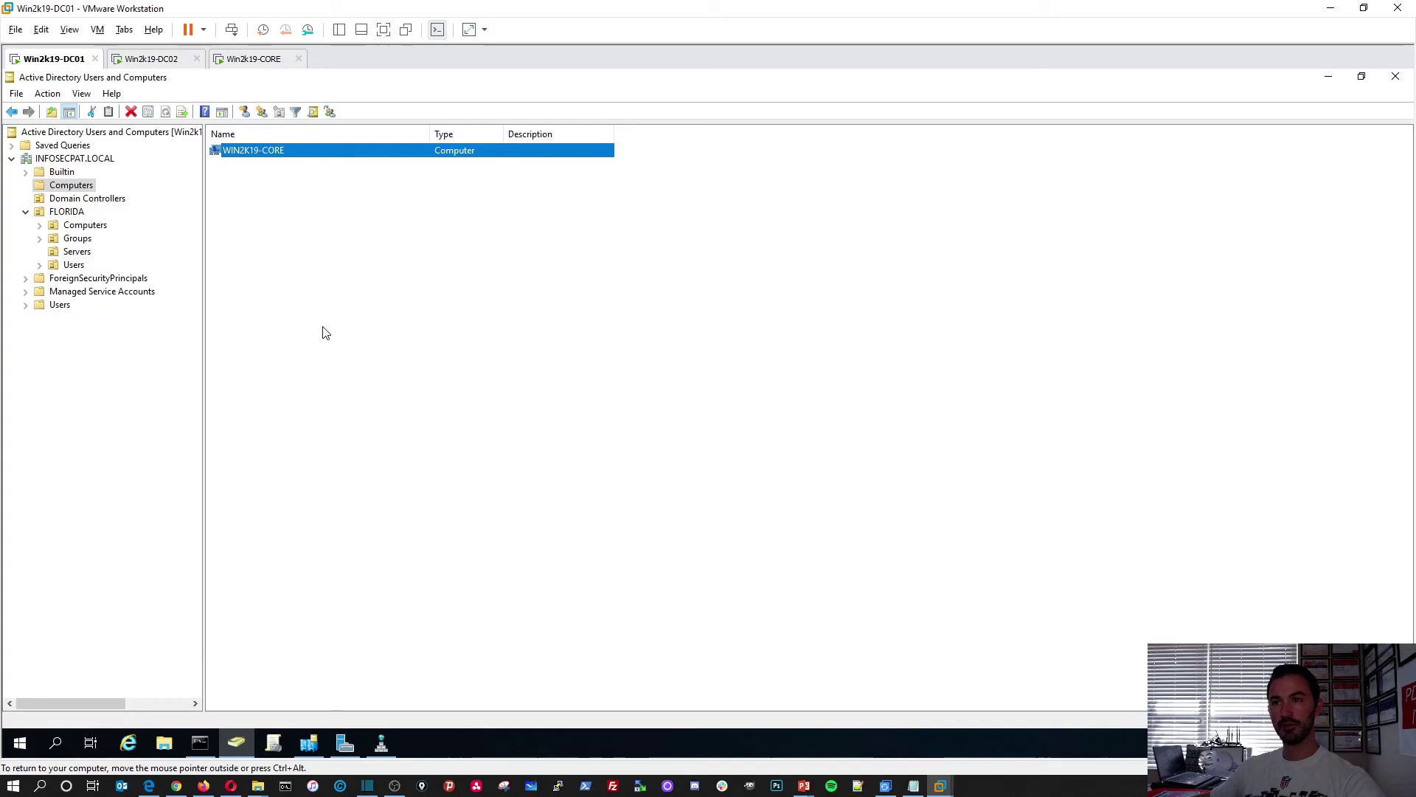
On DC01, refresh the Computers container and the FLORIDA Servers OU
{"action": "right_click", "coordinate": [268, 258]}
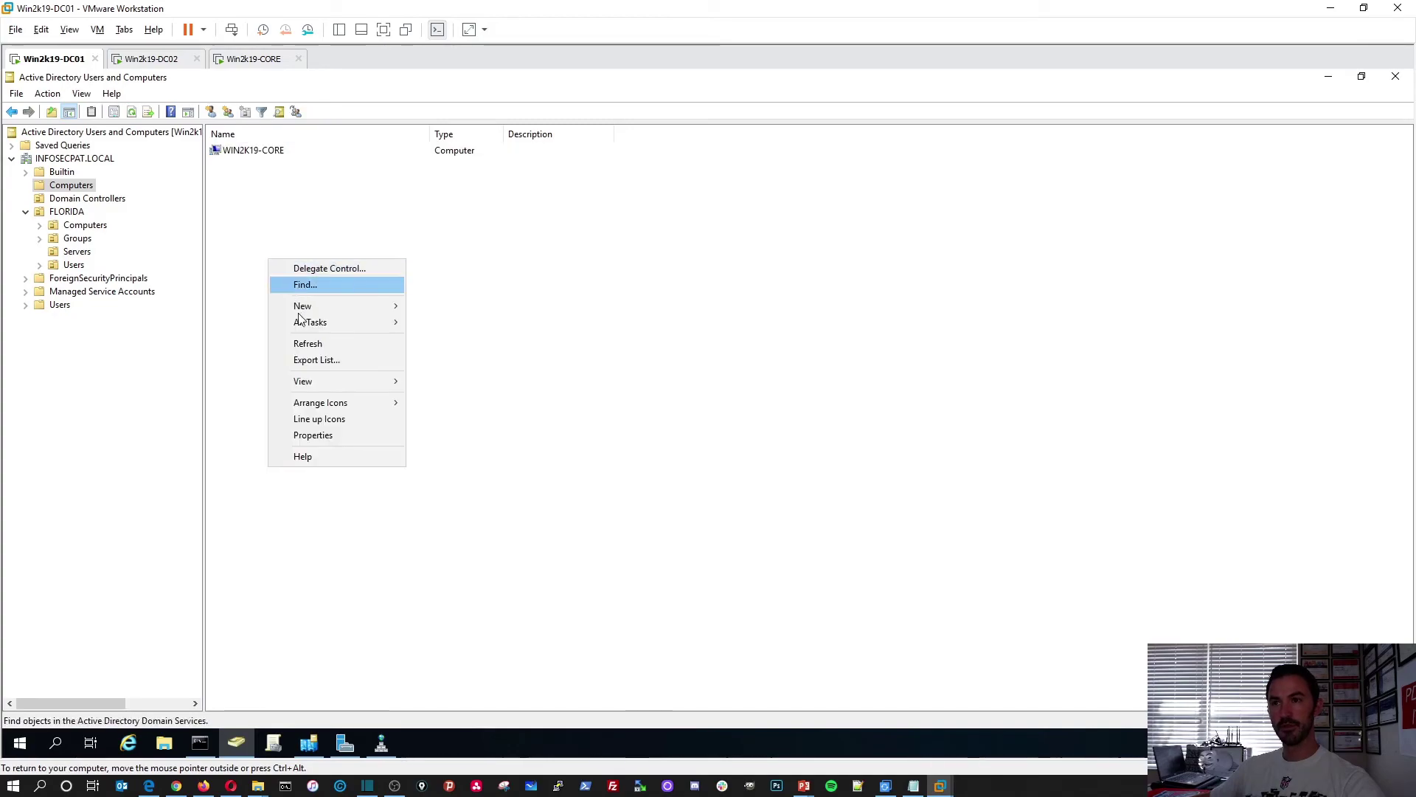
{"action": "left_click", "coordinate": [318, 352]}
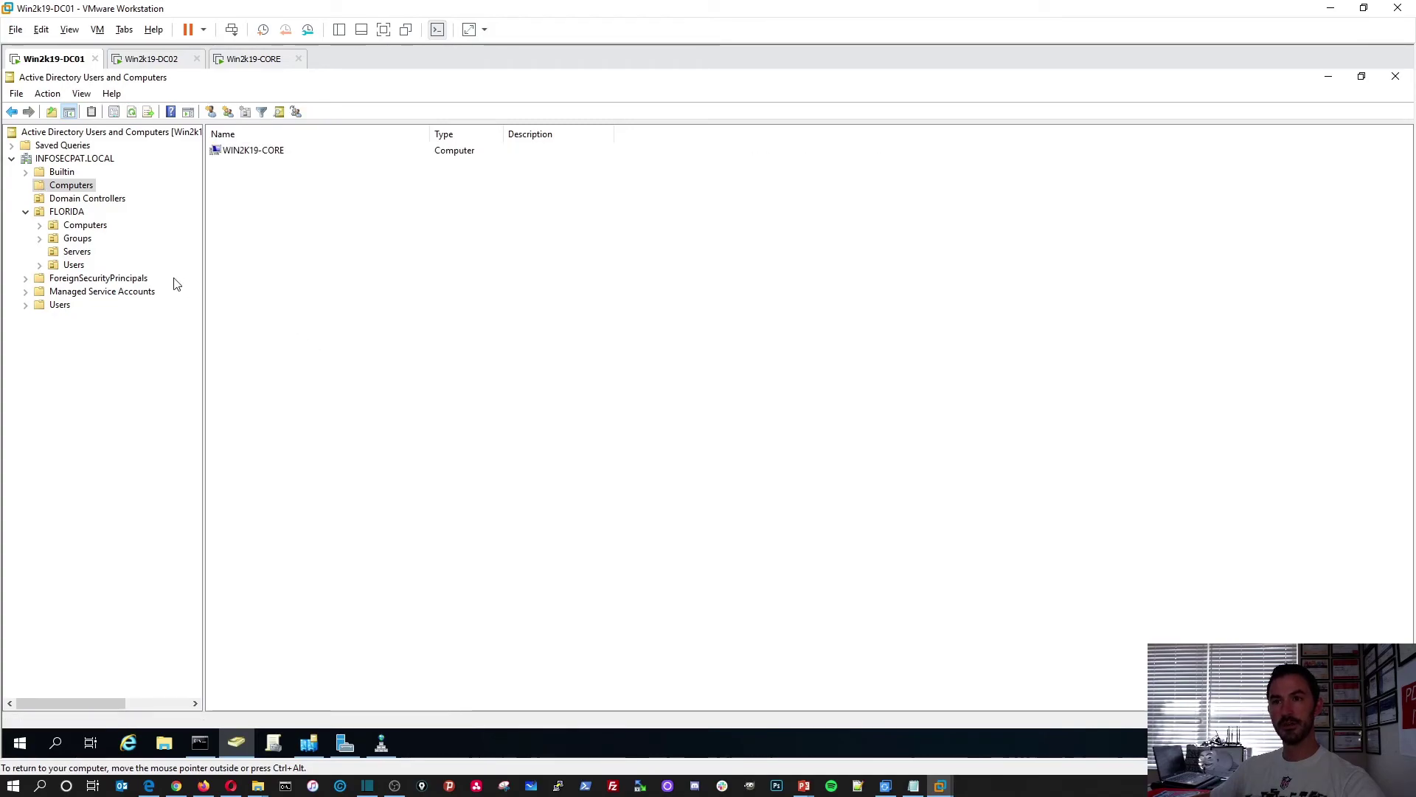
{"action": "left_click", "coordinate": [78, 252]}
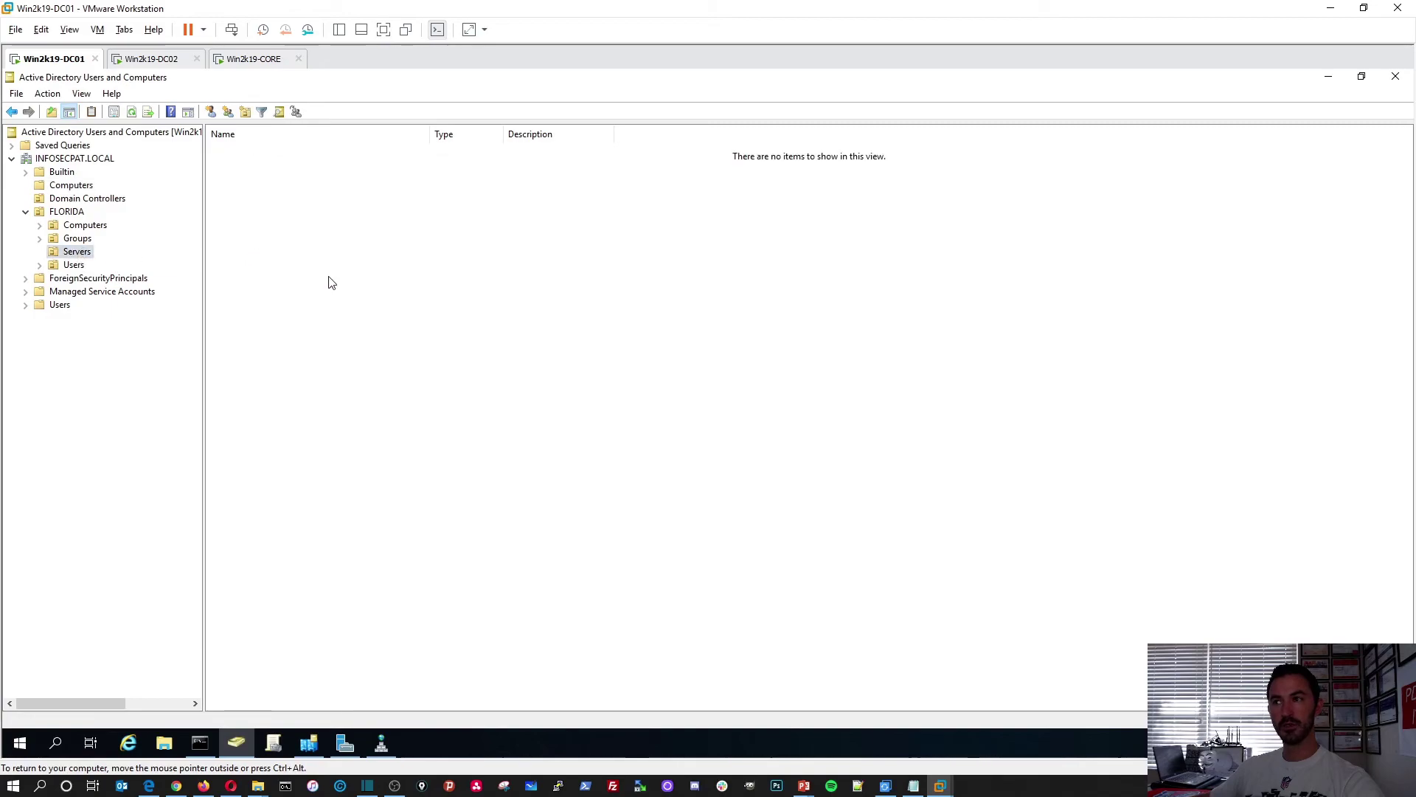
{"action": "right_click", "coordinate": [427, 254]}
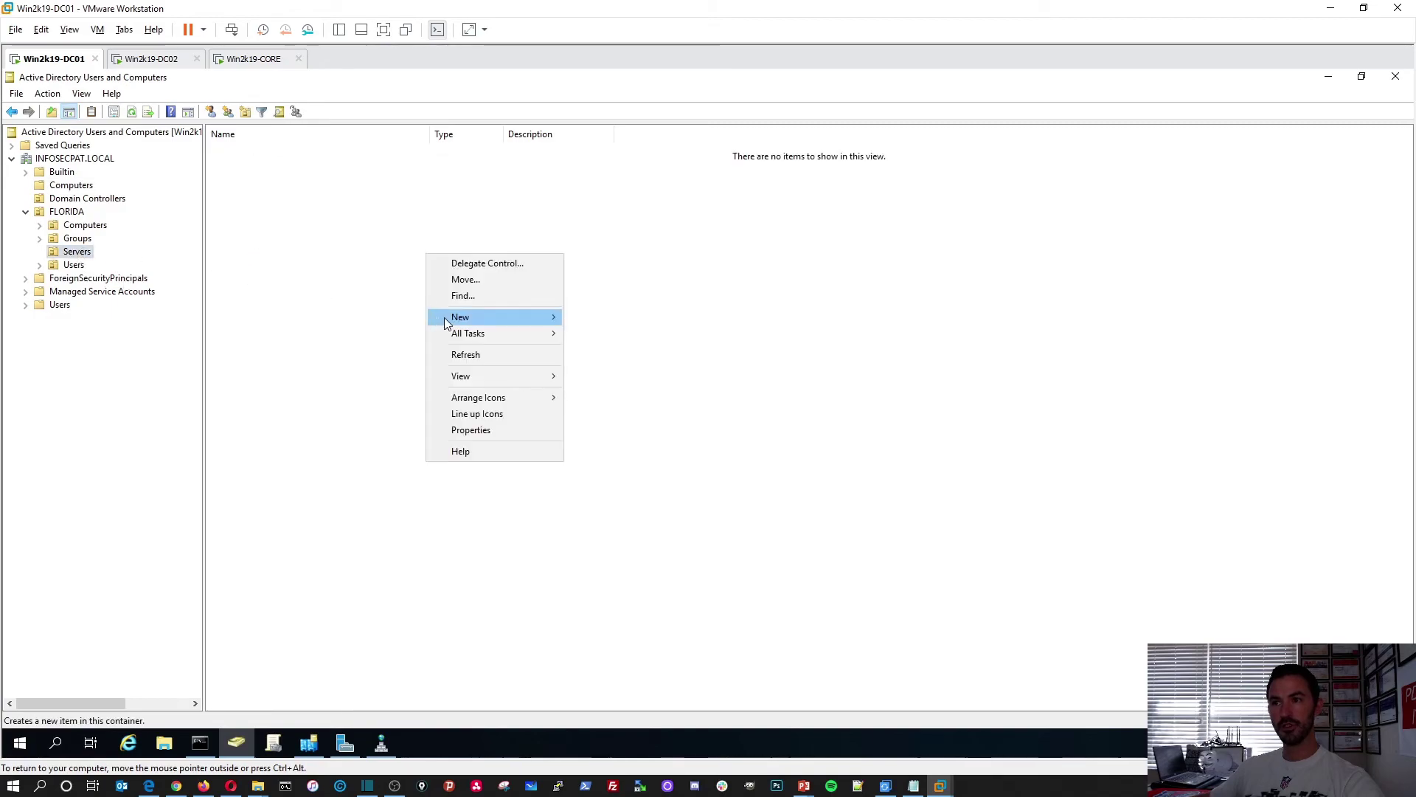
{"action": "left_click", "coordinate": [474, 356]}
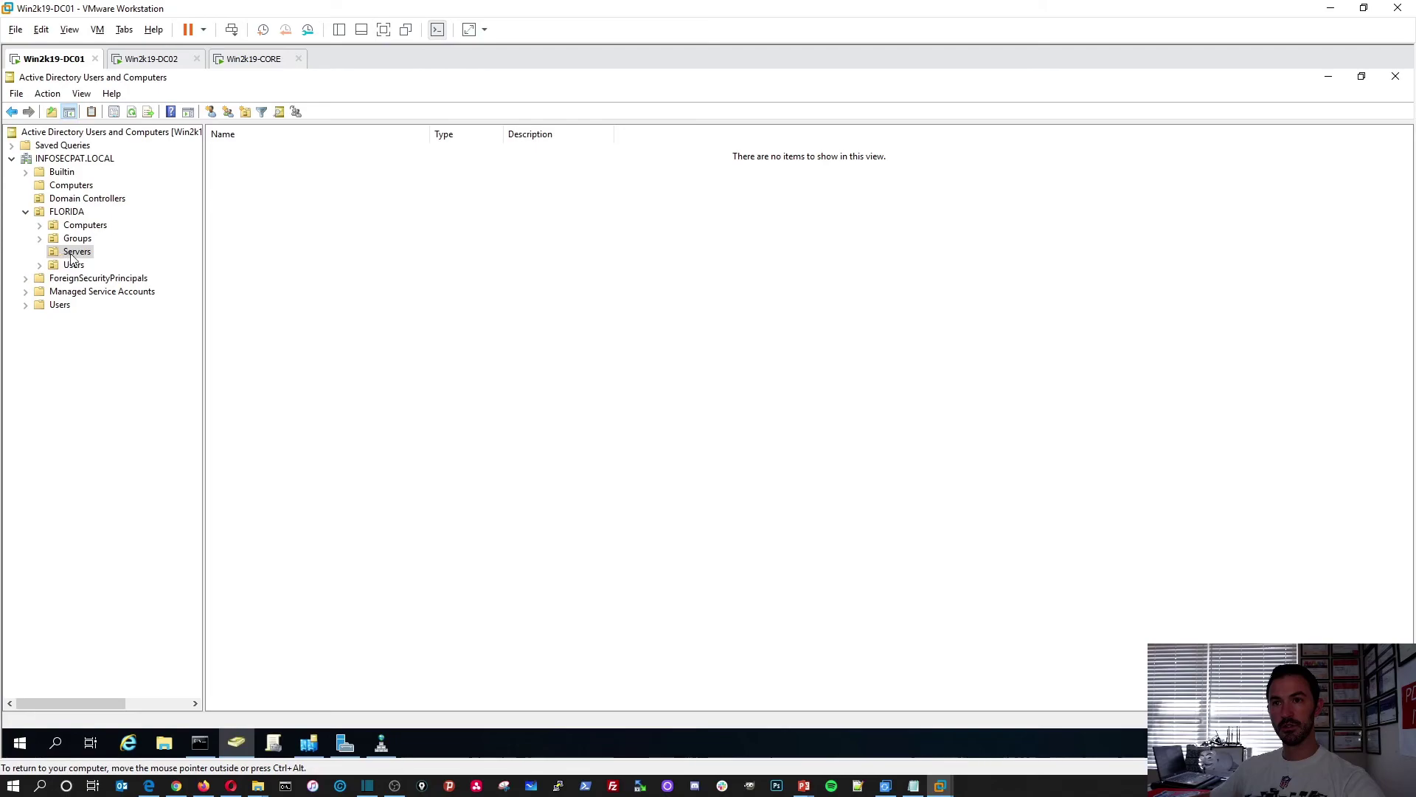
{"action": "left_click", "coordinate": [73, 254]}
{"action": "left_click", "coordinate": [67, 186]}
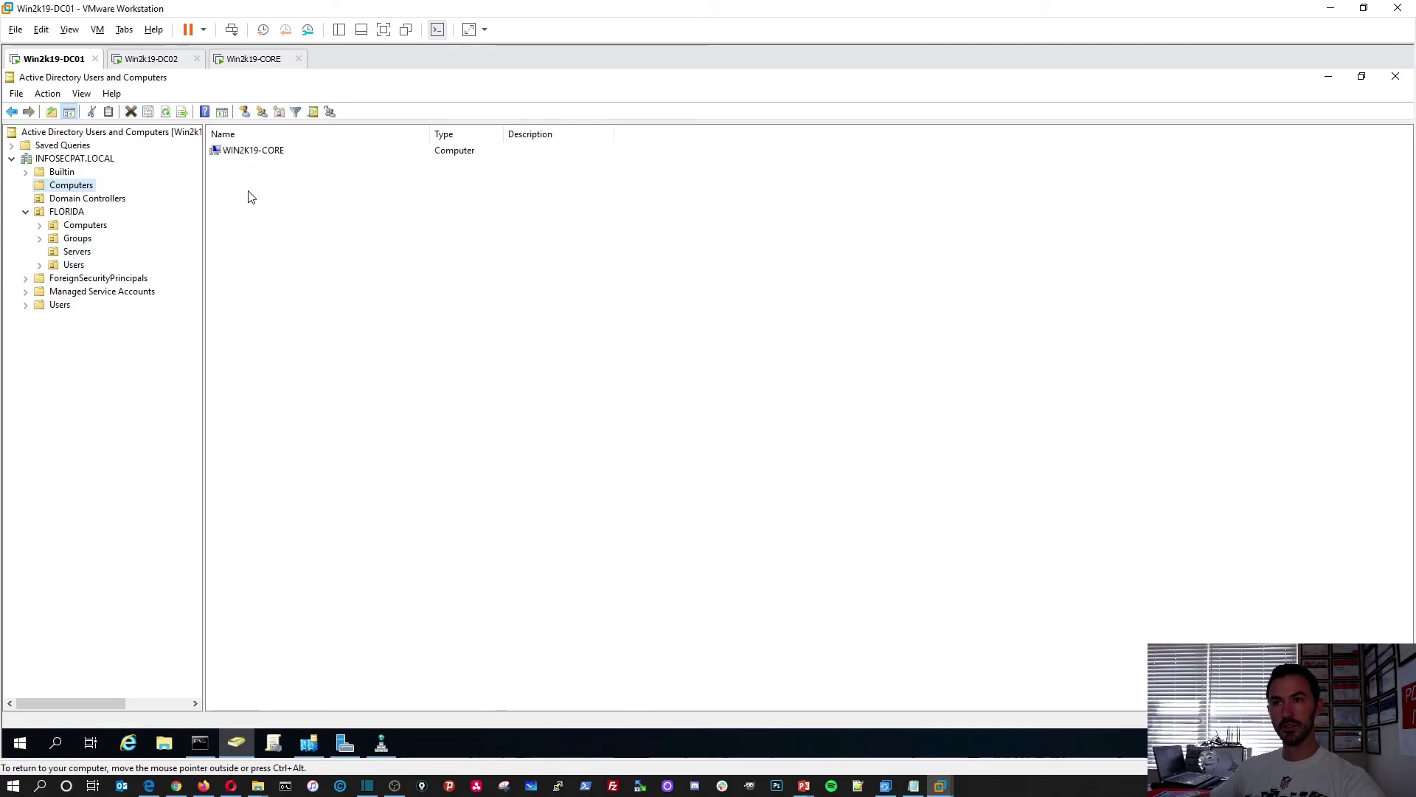
{"action": "right_click", "coordinate": [302, 255]}
{"action": "left_click", "coordinate": [347, 339]}
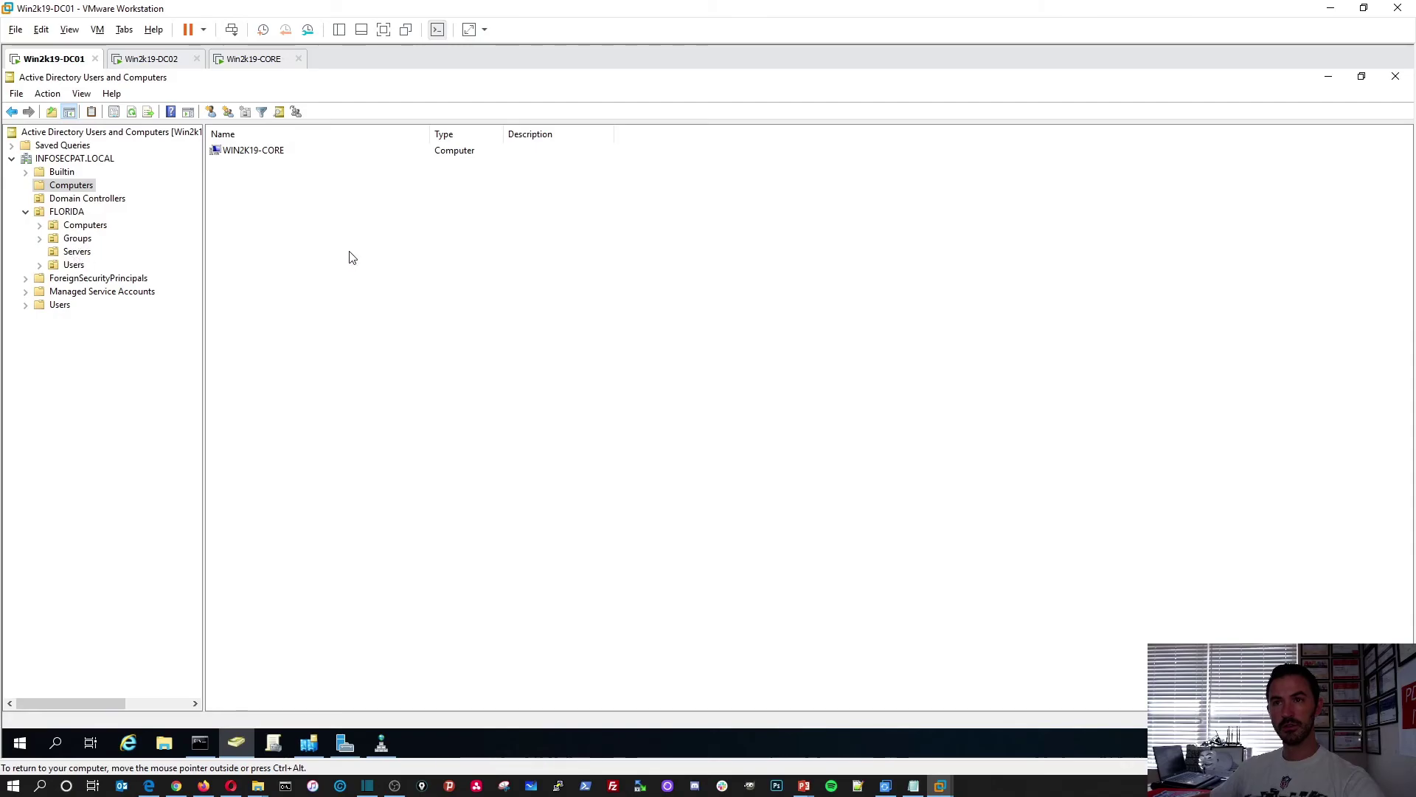
On DC02, refresh the INFOSECPAT.LOCAL domain and open FLORIDA > Servers to confirm WIN2K19-CORE
{"action": "left_click", "coordinate": [144, 59]}
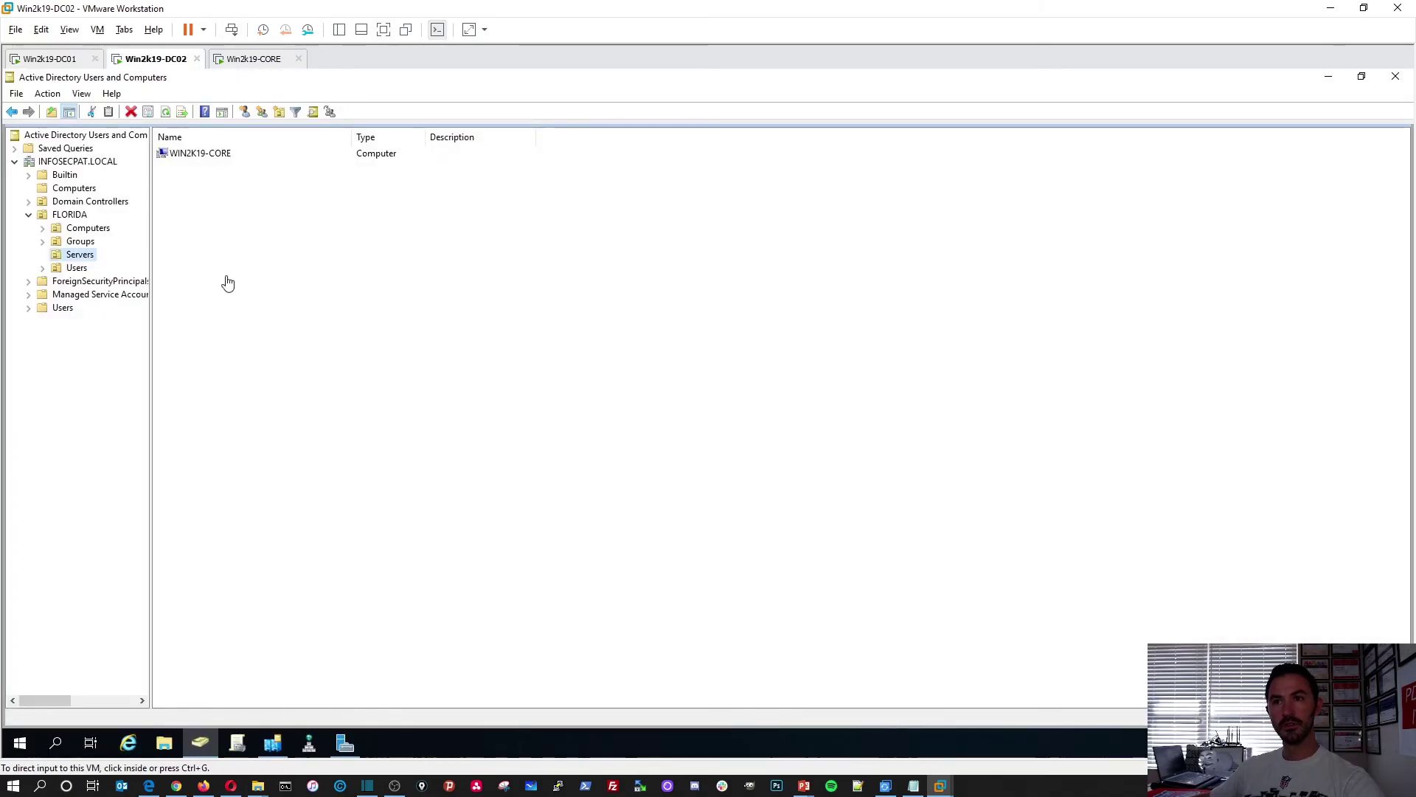
{"action": "left_click", "coordinate": [71, 161]}
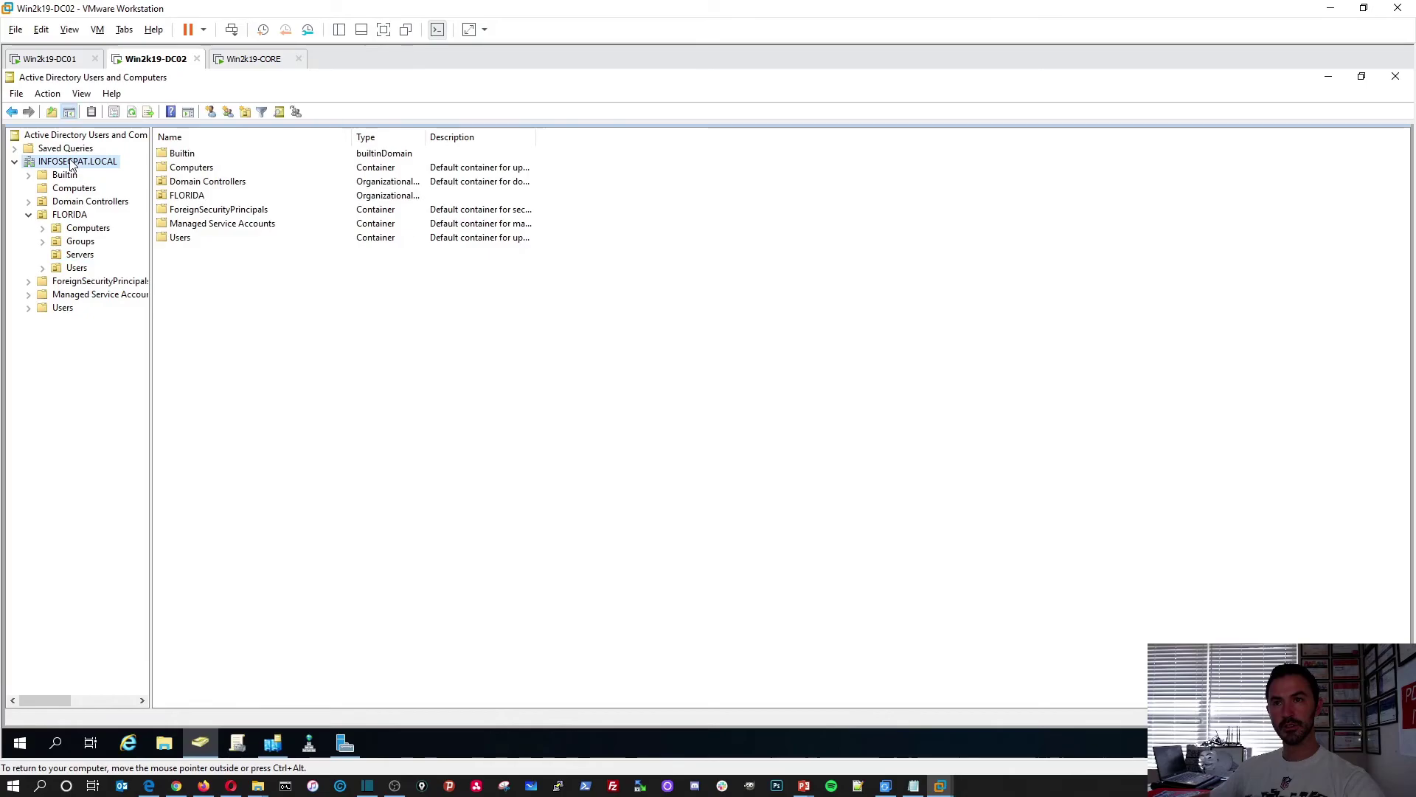
{"action": "right_click", "coordinate": [72, 164]}
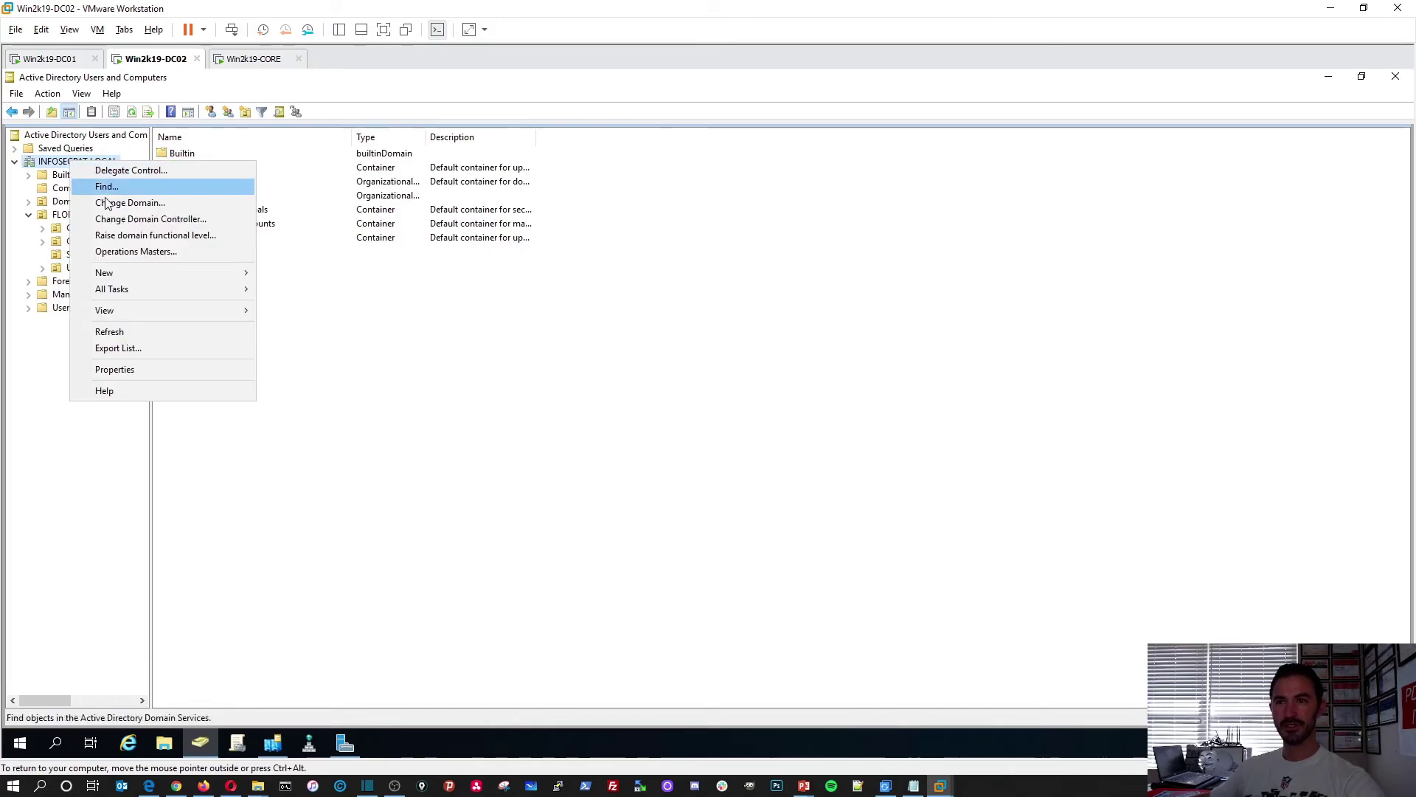
{"action": "left_click", "coordinate": [111, 332]}
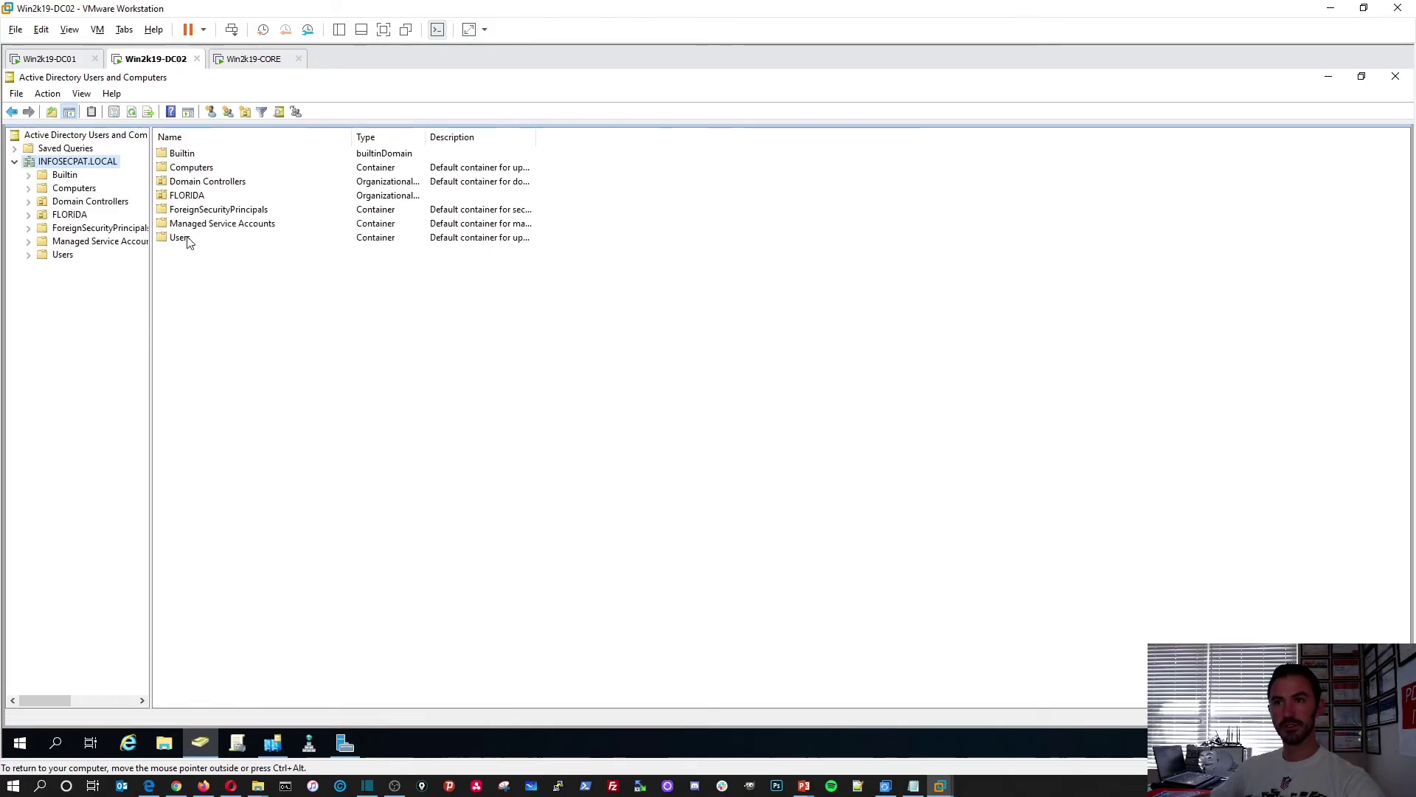
{"action": "double_click", "coordinate": [183, 195]}
{"action": "double_click", "coordinate": [182, 183]}
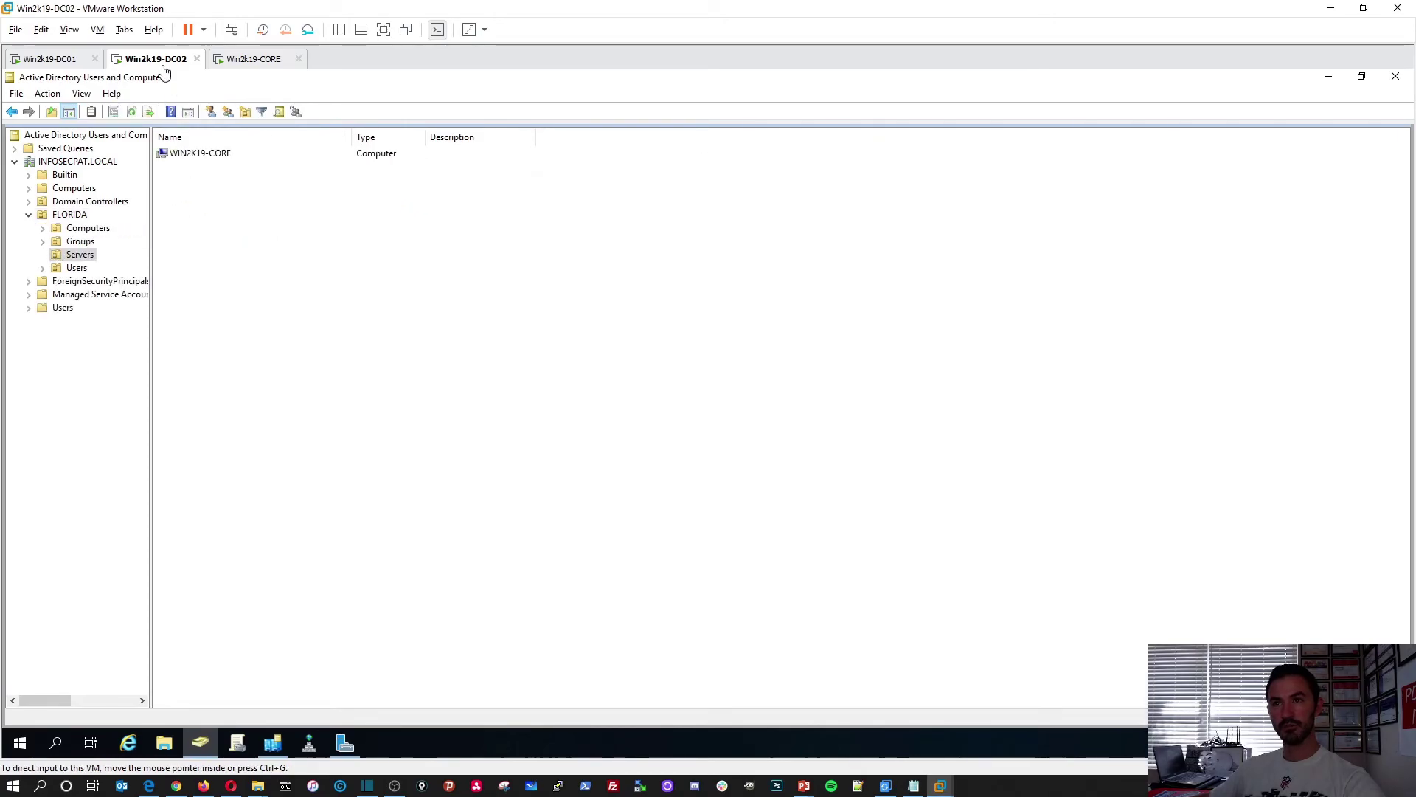
On DC01, refresh INFOSECPAT.LOCAL and confirm WIN2K19-CORE appears under FLORIDA > Servers
{"action": "left_click", "coordinate": [82, 60]}
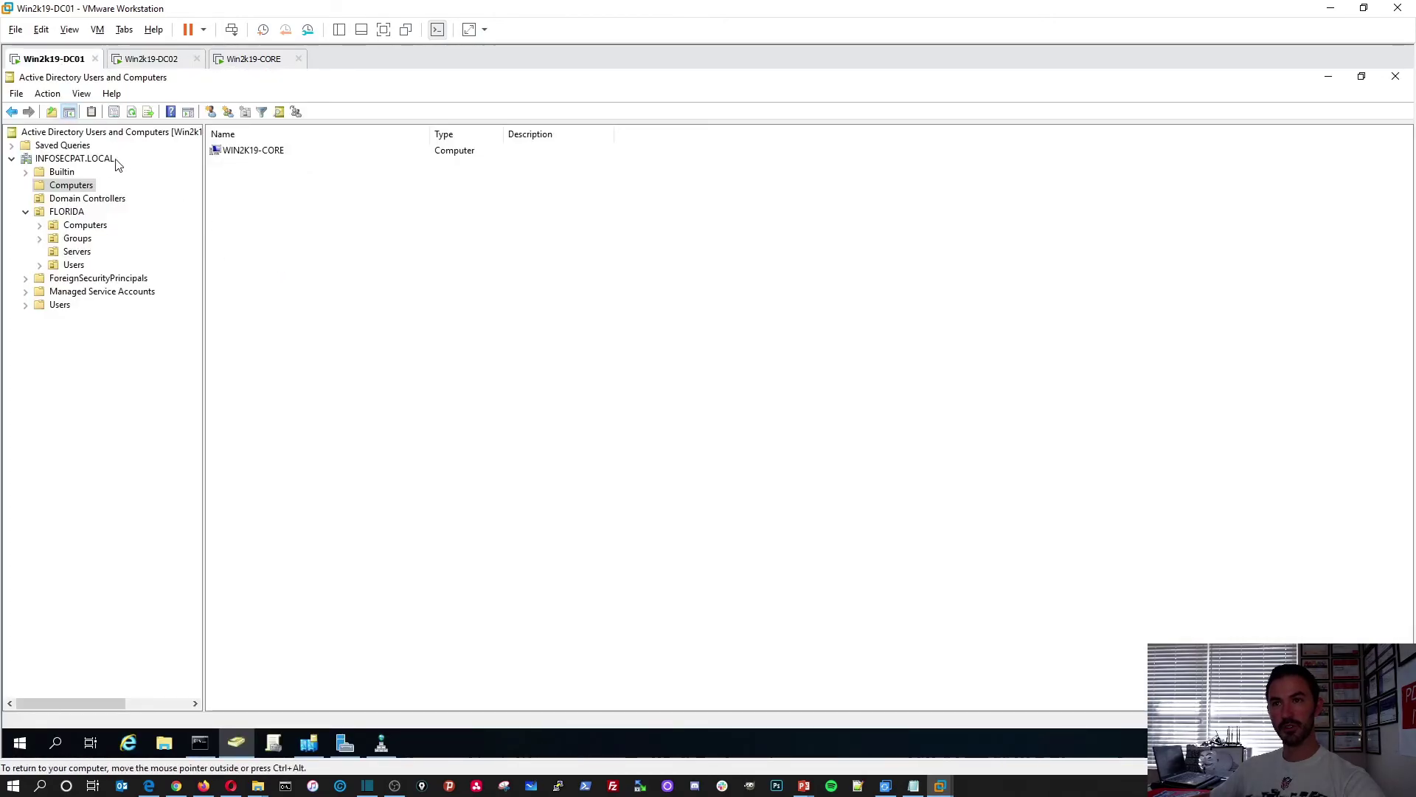
{"action": "left_click", "coordinate": [87, 161]}
{"action": "right_click", "coordinate": [87, 161]}
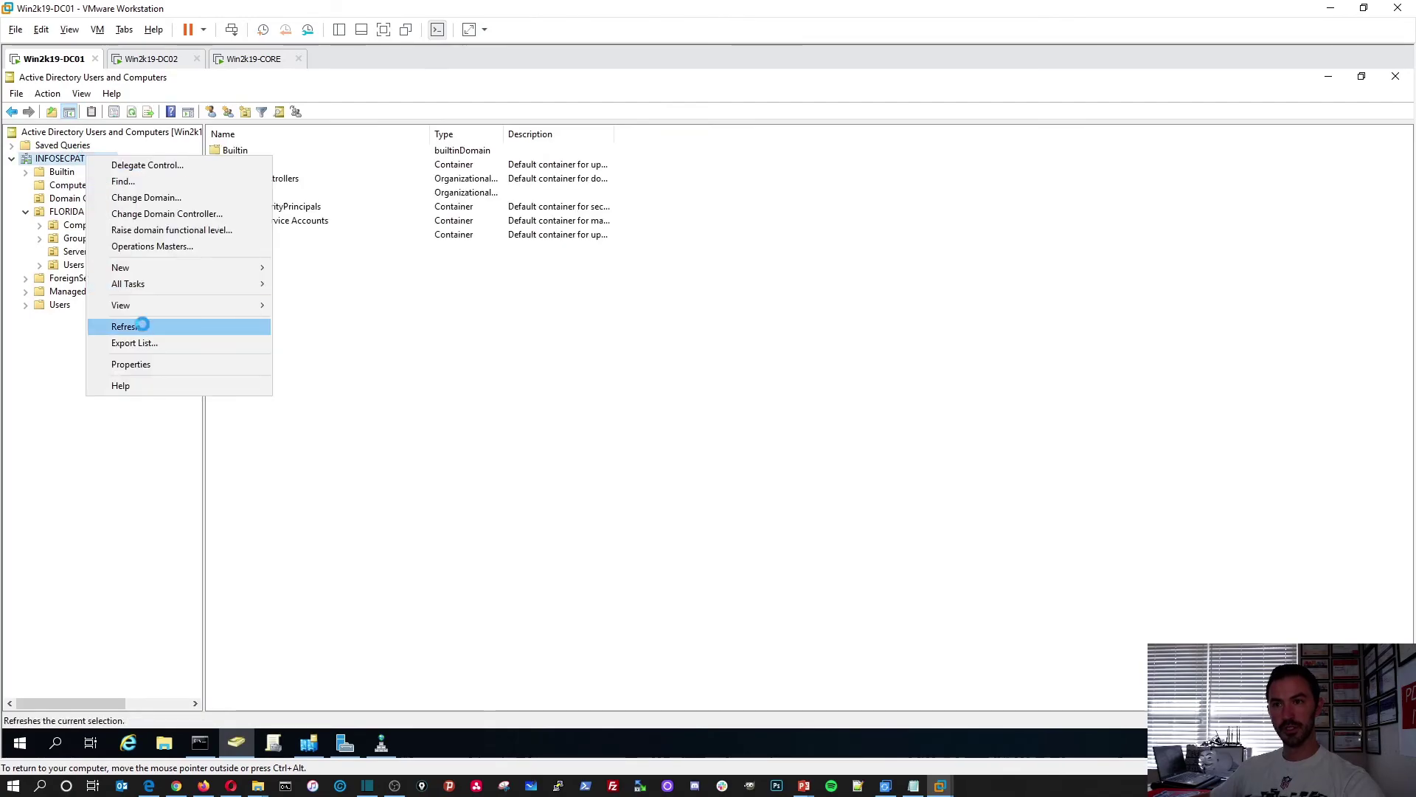
{"action": "left_click", "coordinate": [143, 325]}
{"action": "left_click", "coordinate": [60, 212]}
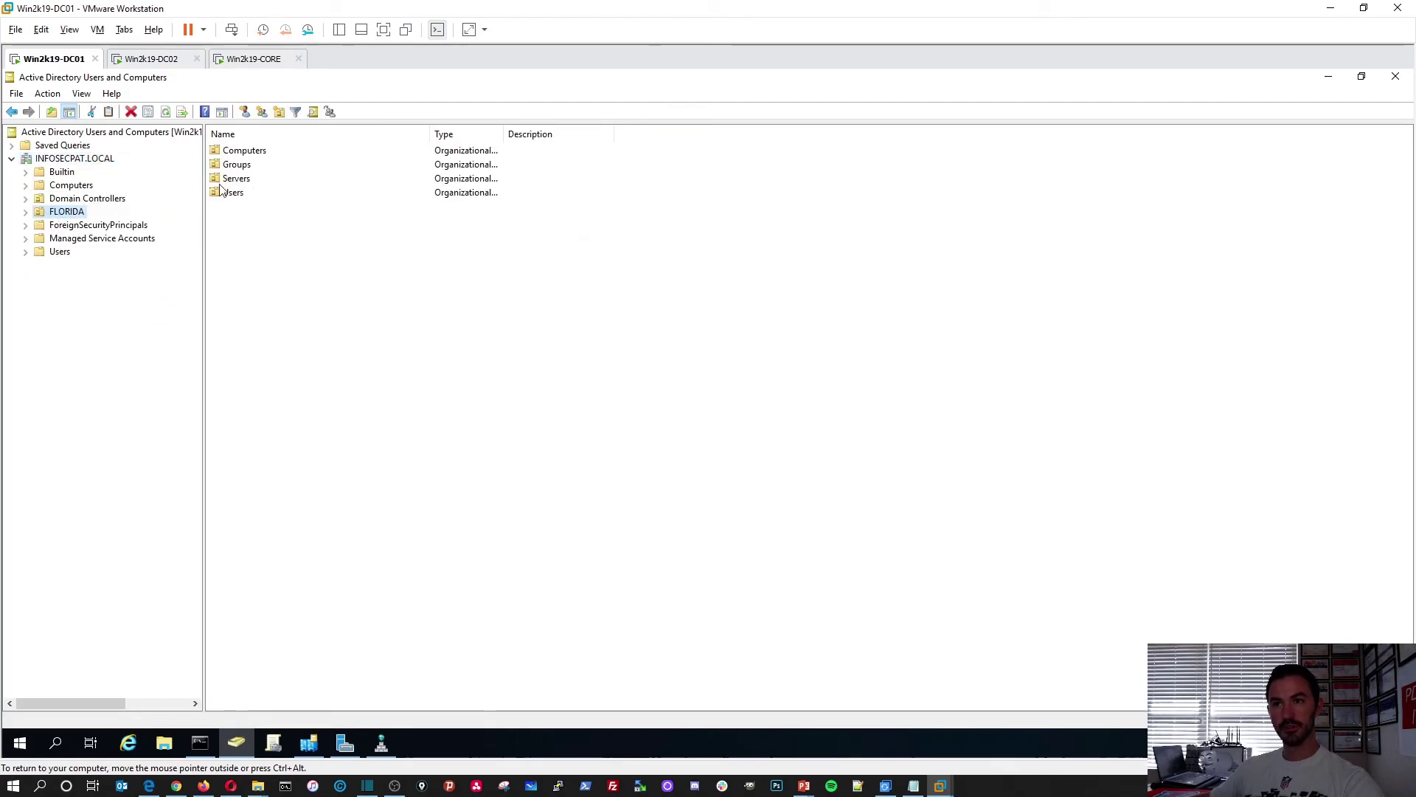
{"action": "double_click", "coordinate": [227, 181]}
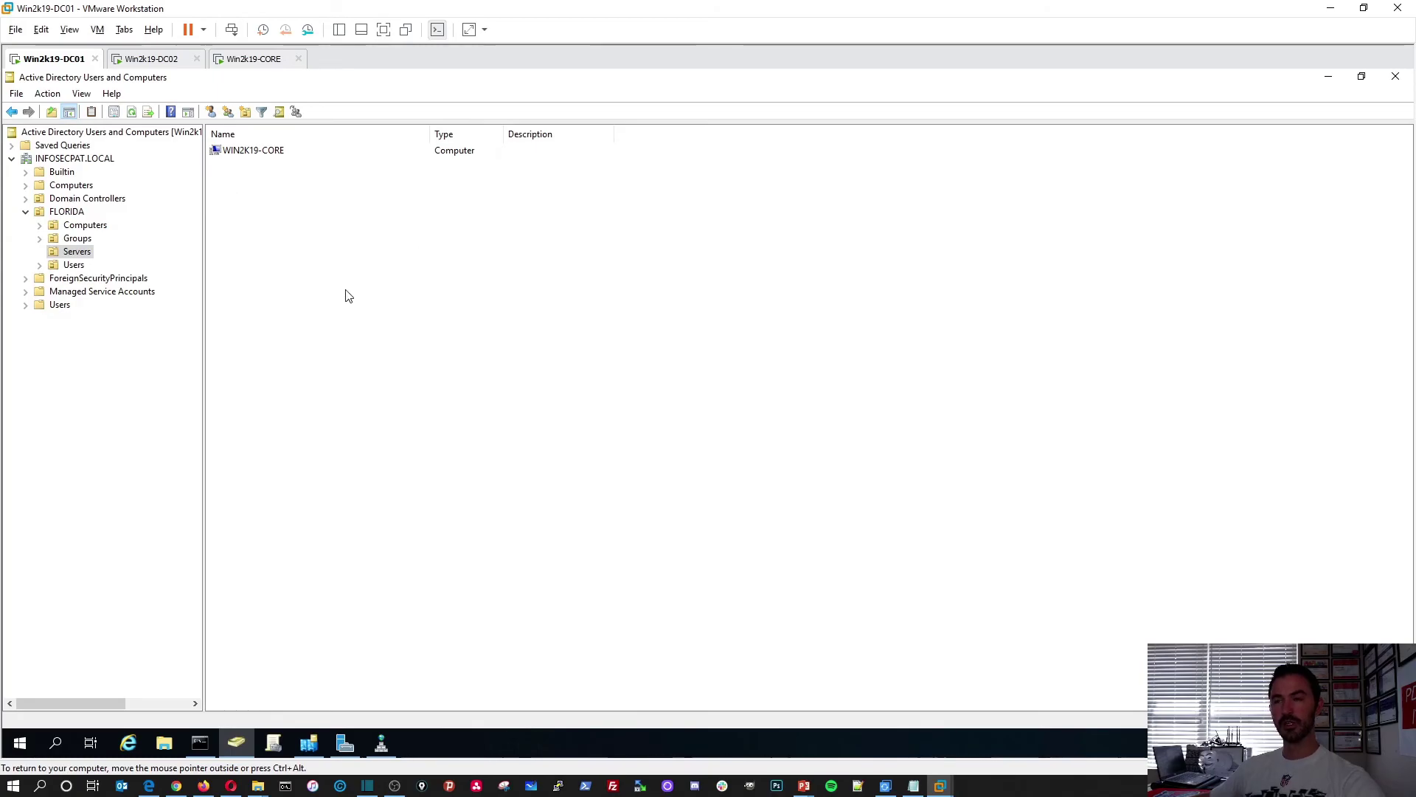
{"action": "left_click", "coordinate": [257, 65]}
Minimize the Windows Update search window and move the sconfig menu toward the screen centre
{"action": "left_click", "coordinate": [758, 350]}
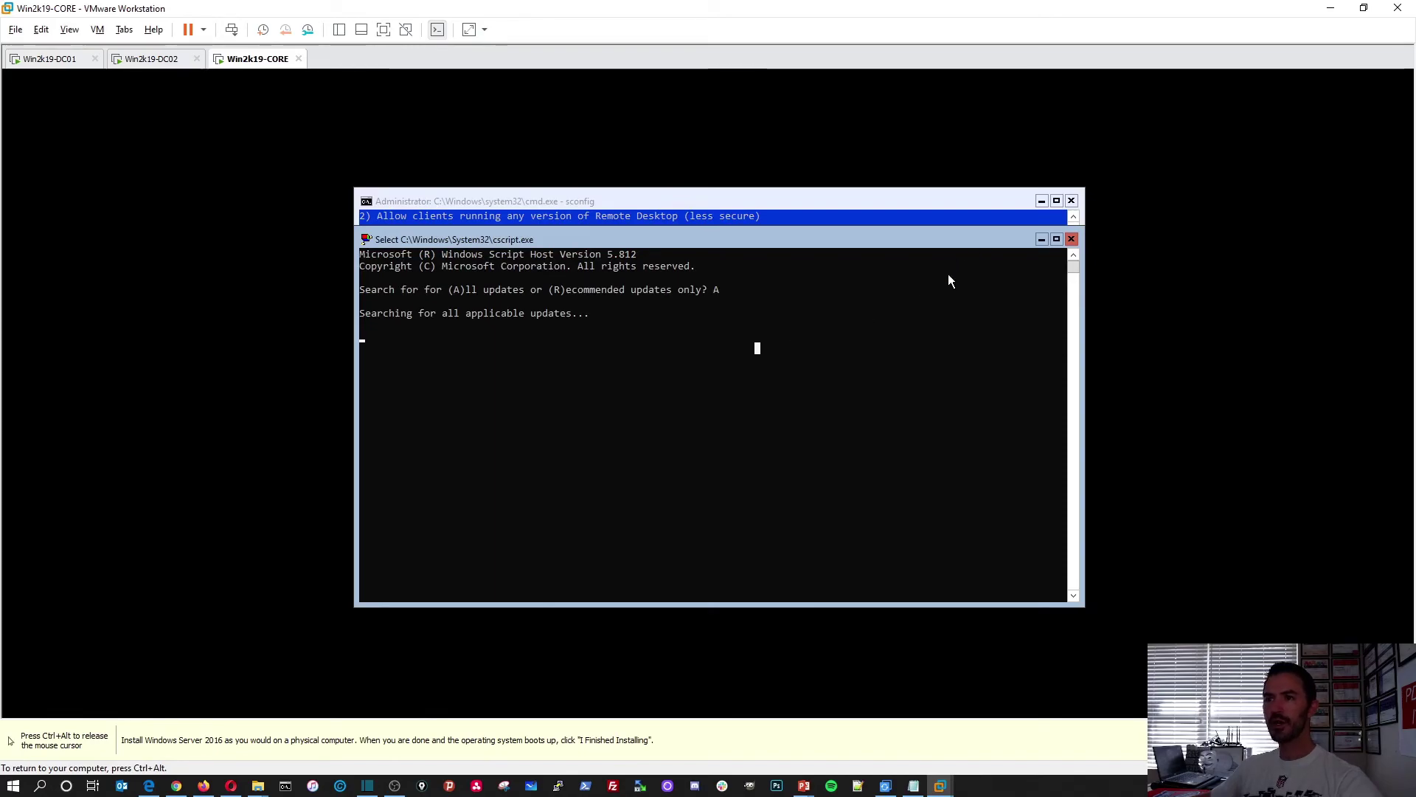
{"action": "left_click", "coordinate": [1040, 239]}
{"action": "left_click", "coordinate": [811, 441]}
{"action": "mouse_move", "coordinate": [714, 202]}
{"action": "left_mouse_down"}
{"action": "mouse_move", "coordinate": [701, 213]}
{"action": "mouse_move", "coordinate": [727, 219]}
{"action": "left_mouse_up"}
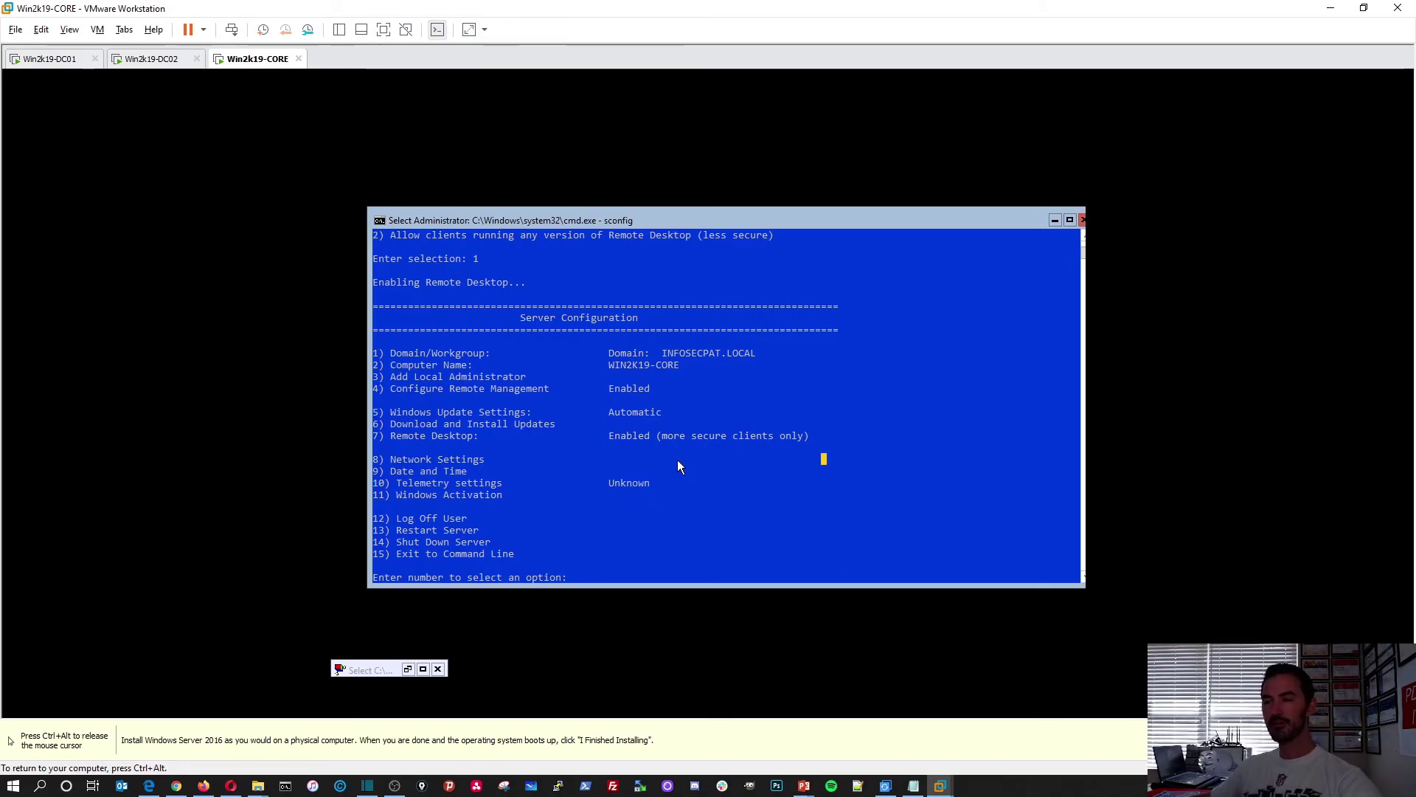
Release the mouse from the VM and bring the PowerPoint training deck up maximized
{"action": "key", "text": "ctrl+alt"}
{"action": "key", "text": "alt+Tab"}
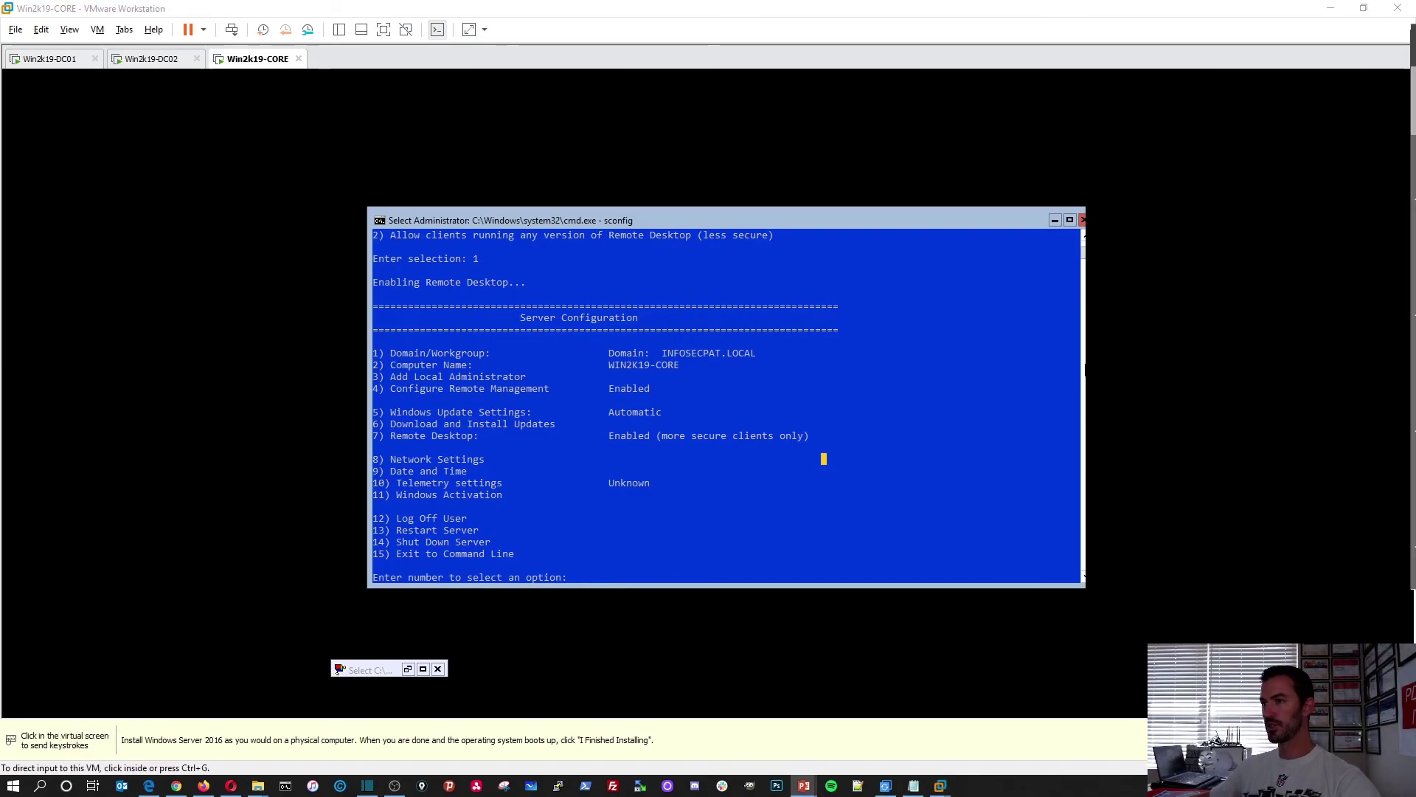
{"action": "double_click", "coordinate": [587, 148]}
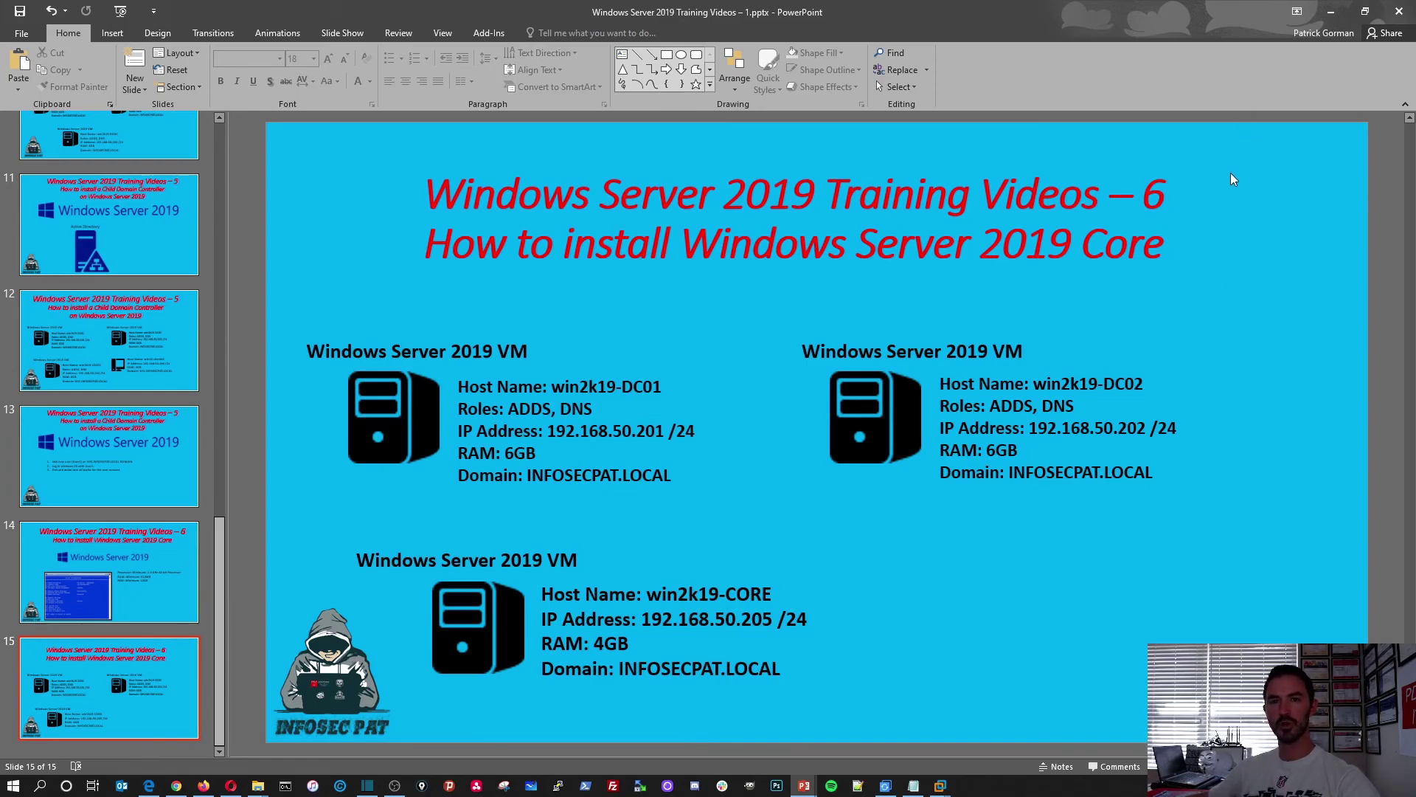
Minimize PowerPoint after reviewing slide 15 to return to VMware Workstation
{"action": "left_click", "coordinate": [1332, 15]}
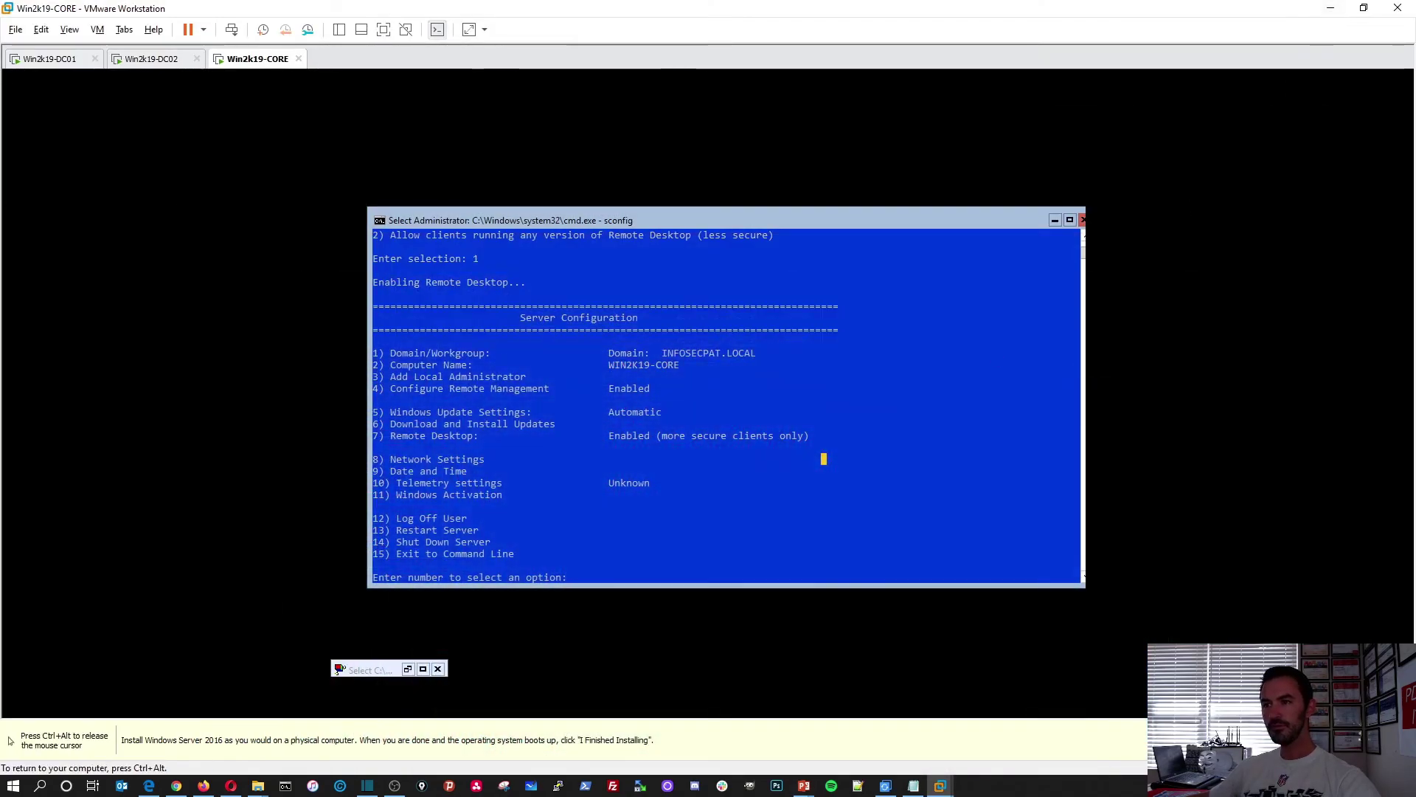
Restore the minimized cscript update-search window on Win2k19-CORE and release the mouse from the VM
{"action": "left_click", "coordinate": [408, 668]}
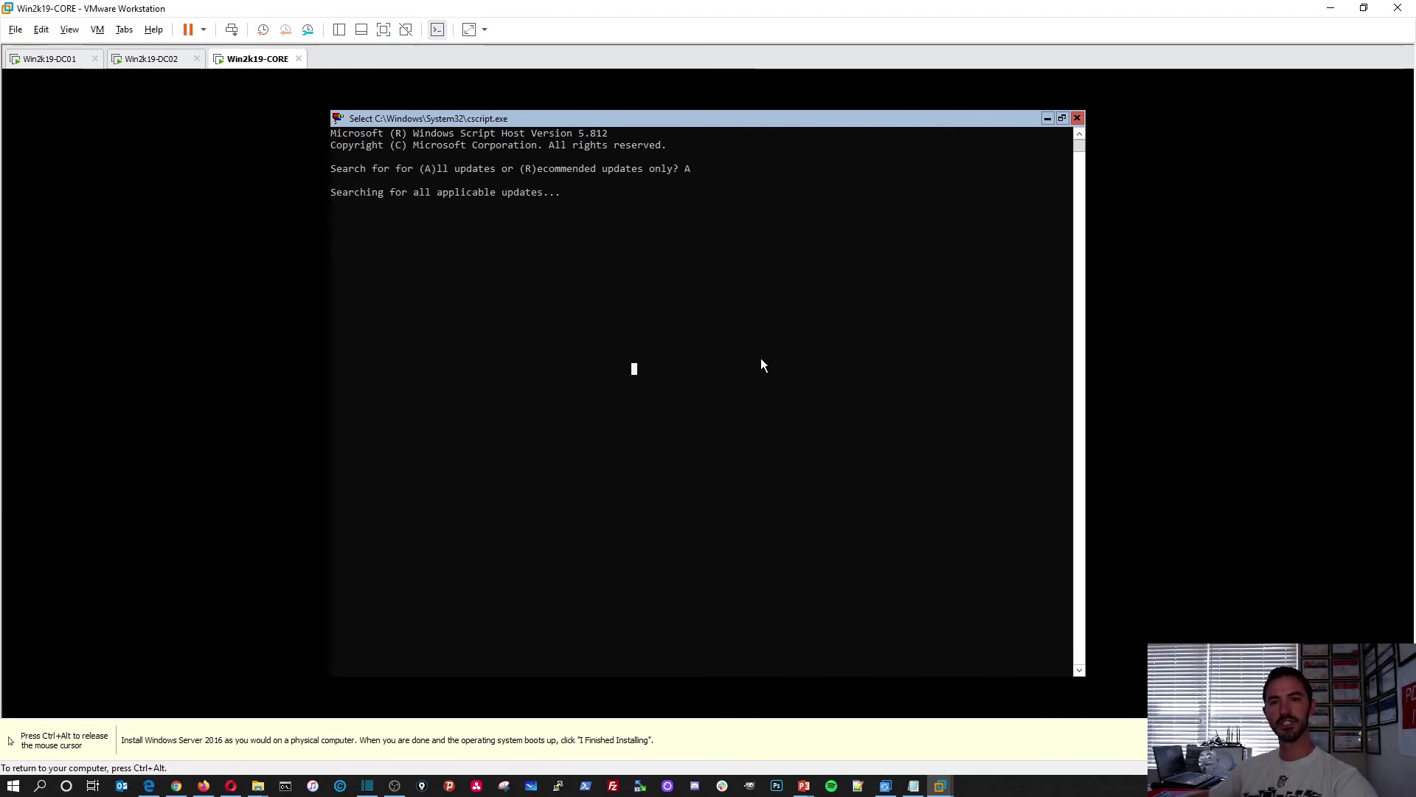
{"action": "key", "text": "ctrl+alt"}
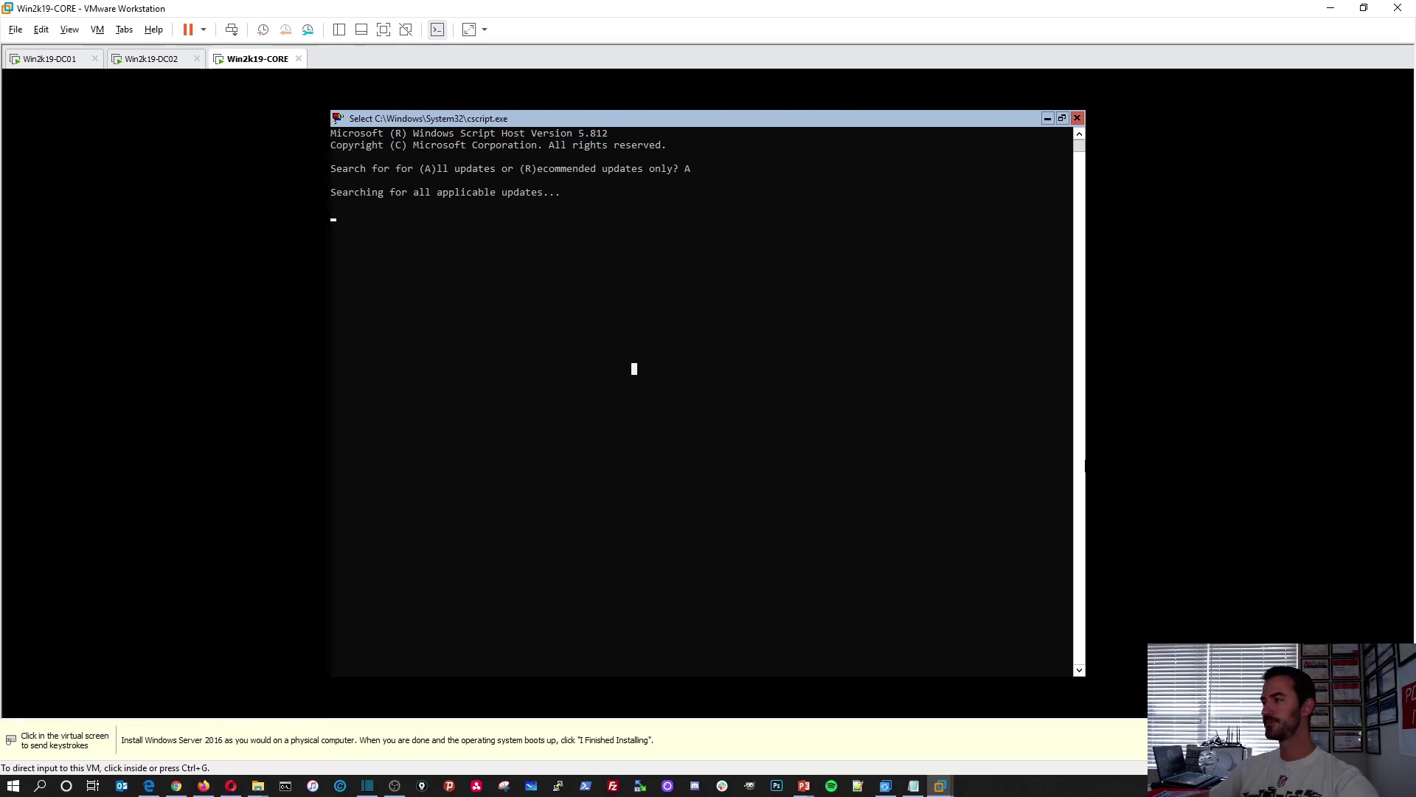